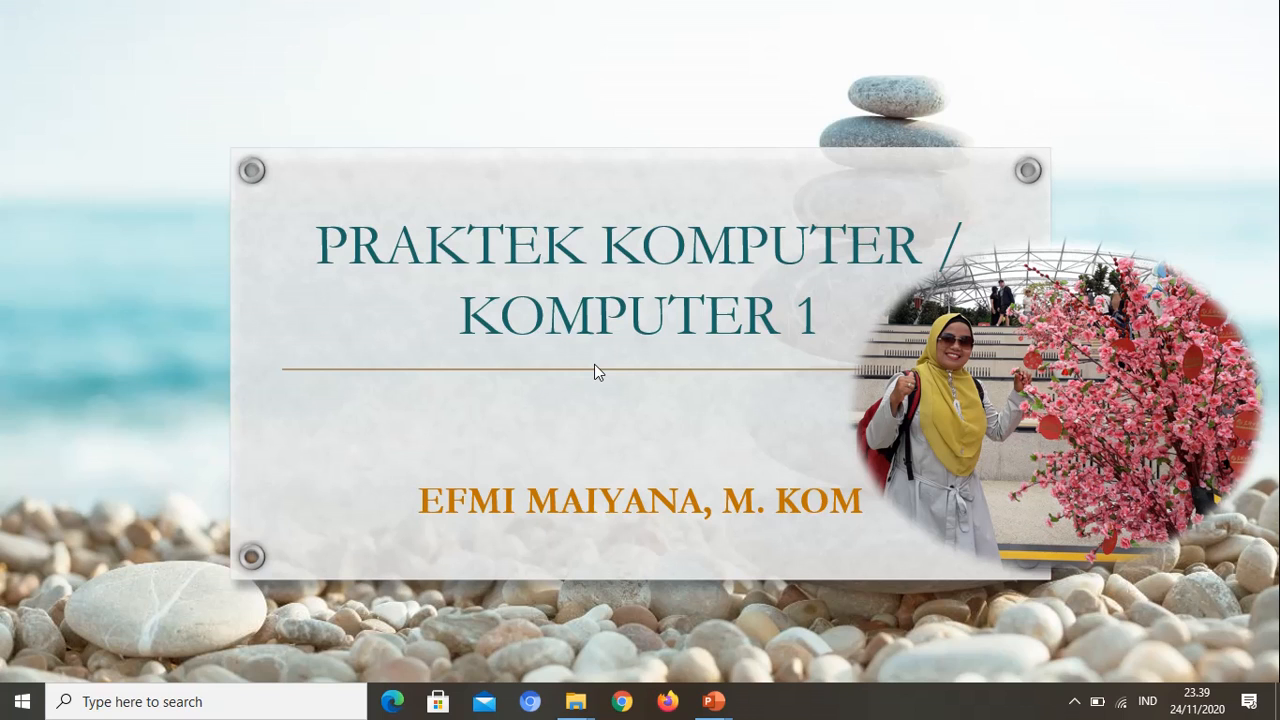
# Step: Switch from the slideshow to Excel and create a blank workbook
pyautogui.click(594, 372)
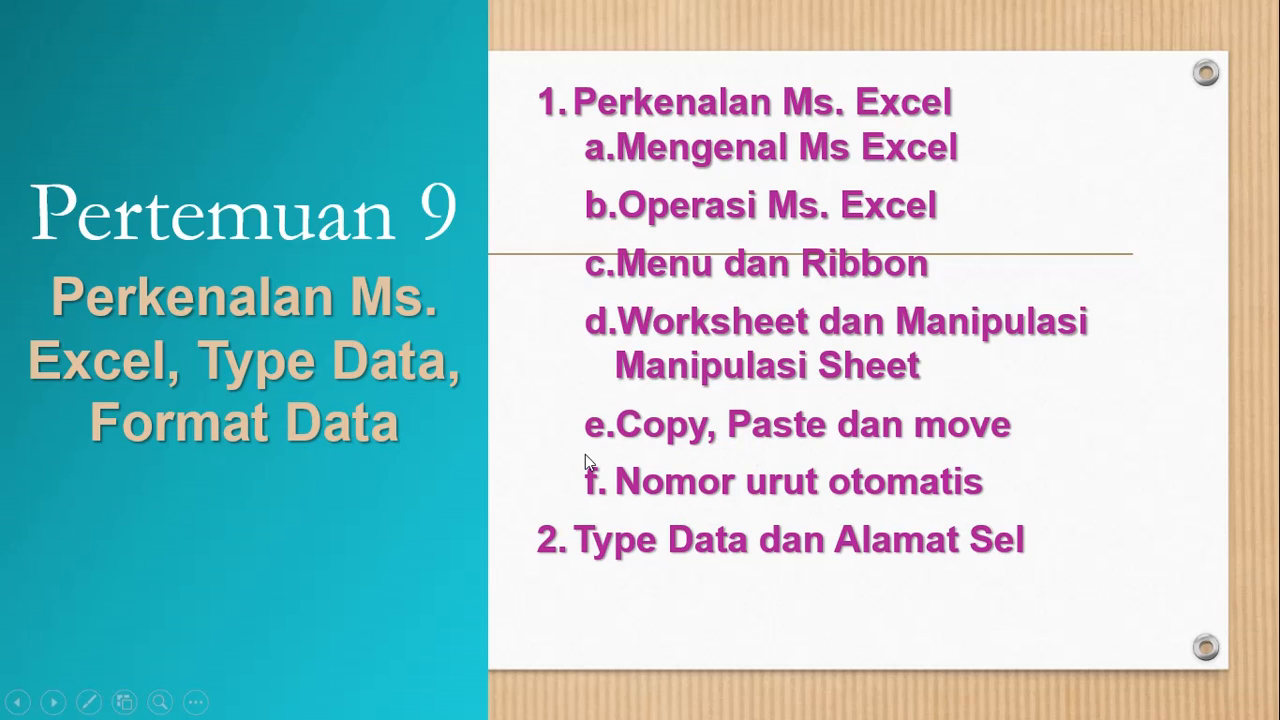
pyautogui.press('super')
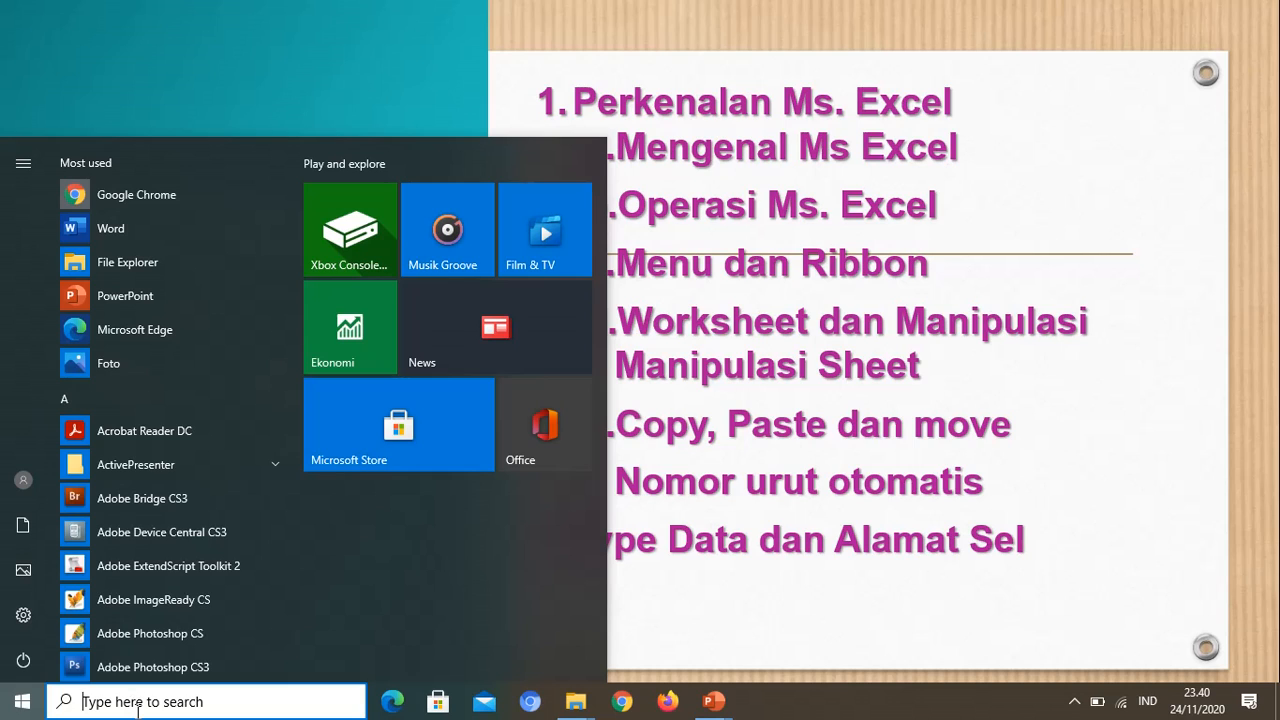
pyautogui.write('ex')
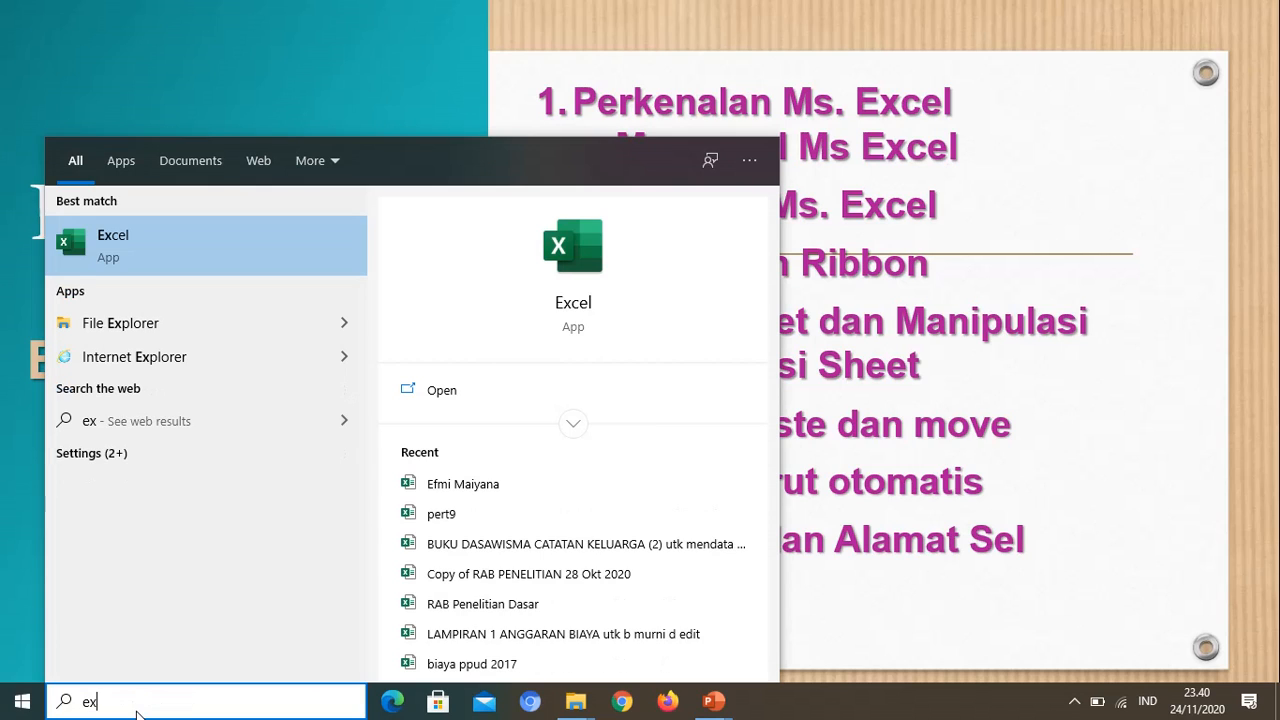
pyautogui.write('ce')
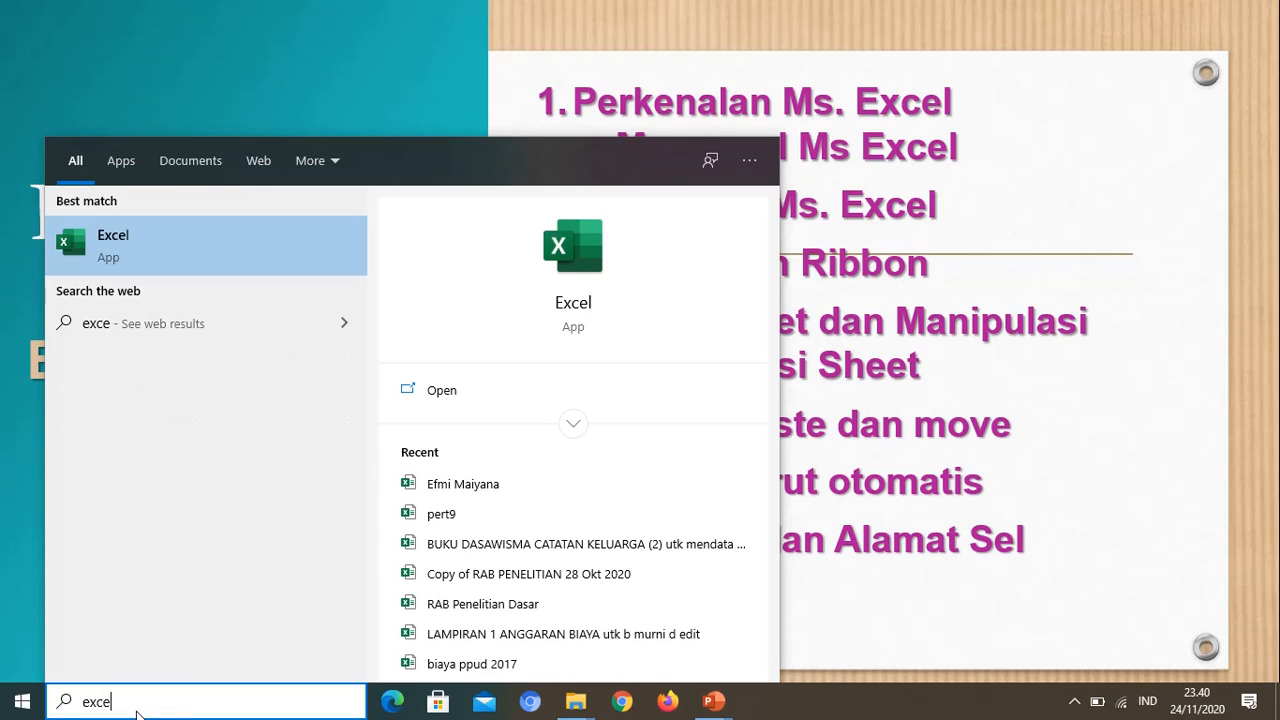
pyautogui.click(110, 242)
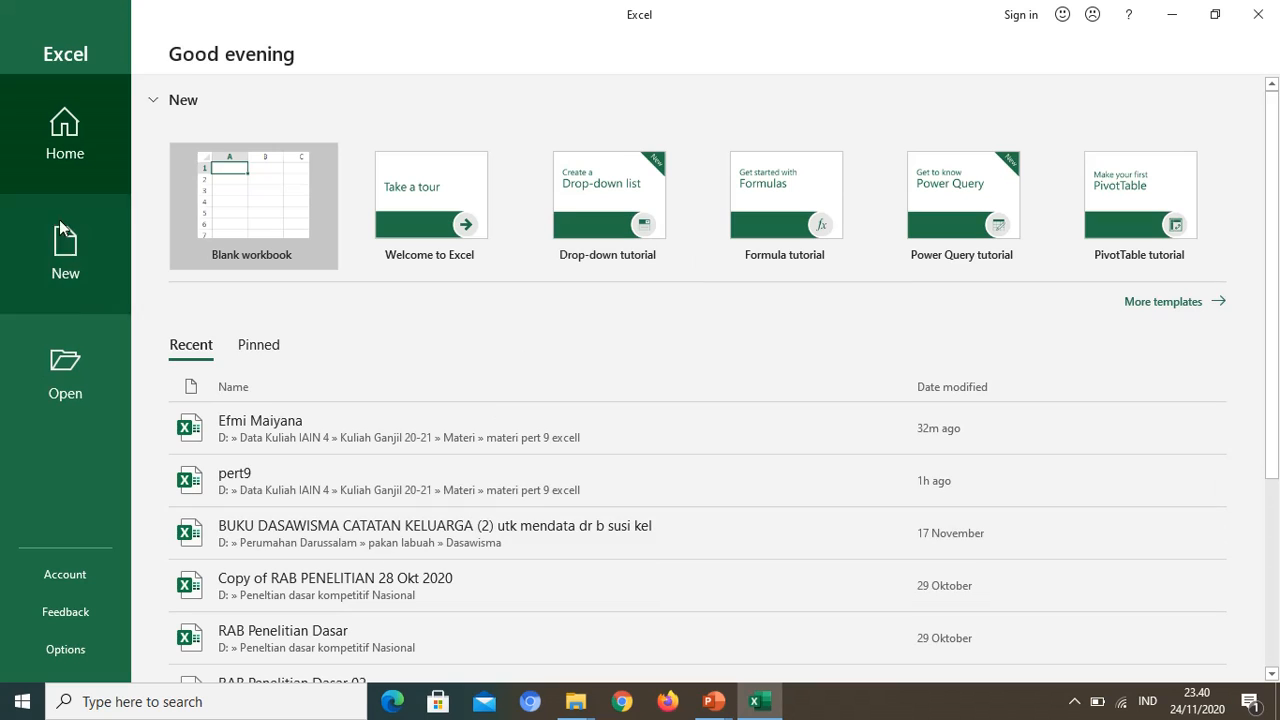
pyautogui.click(268, 211)
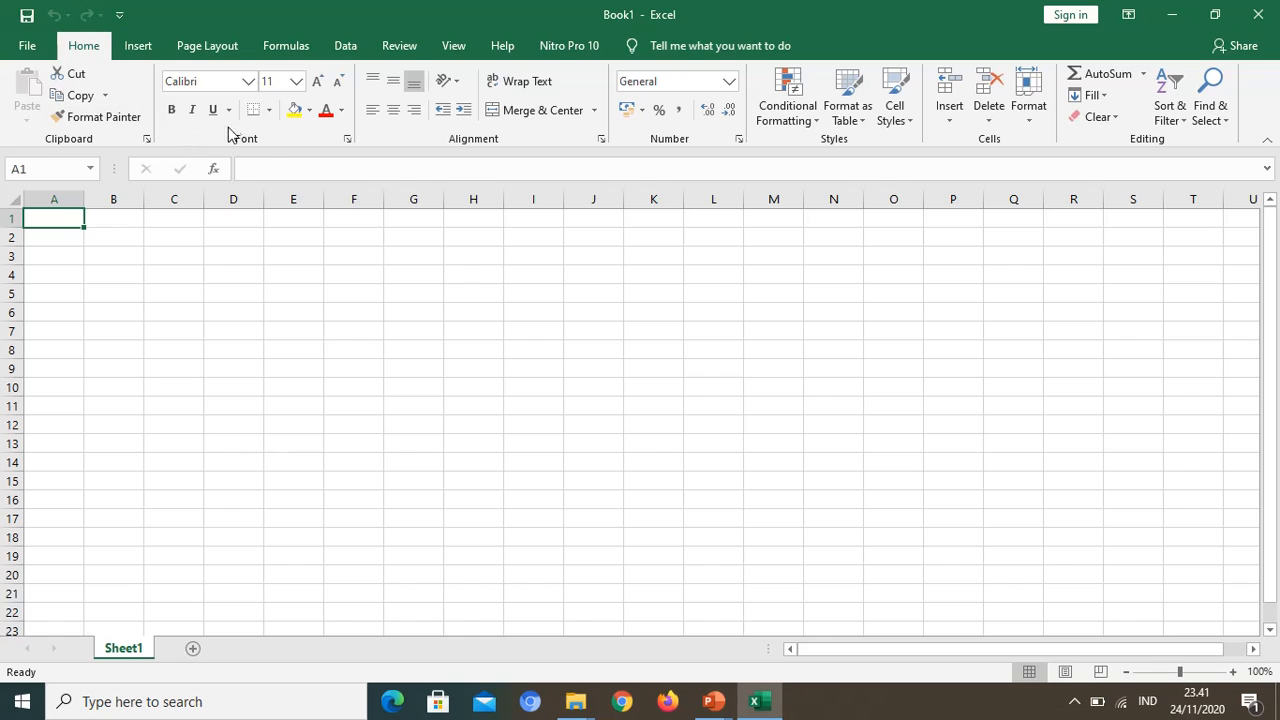
# Step: Examine the worksheet's extent by going to its last column and last row, returning to cell A1 each time
pyautogui.click(135, 124)
pyautogui.click(1243, 651)
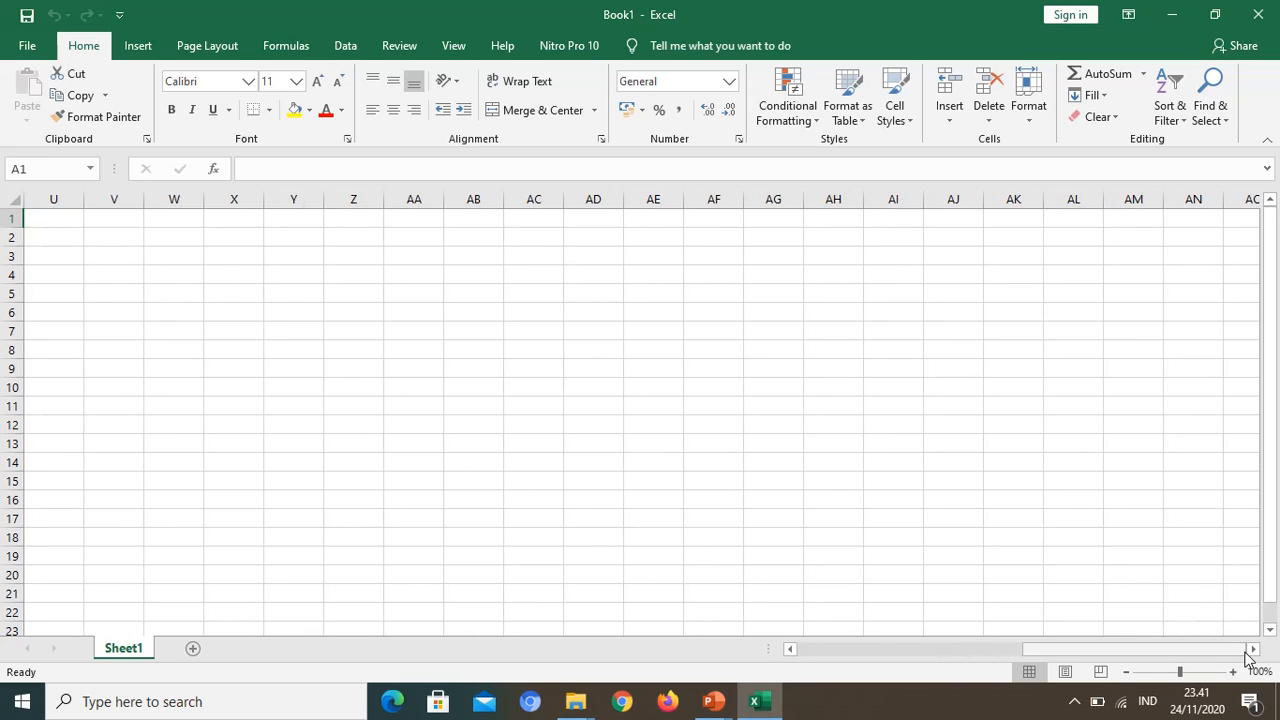
pyautogui.click(1164, 650)
pyautogui.moveTo(1164, 650); pyautogui.dragTo(837, 646)
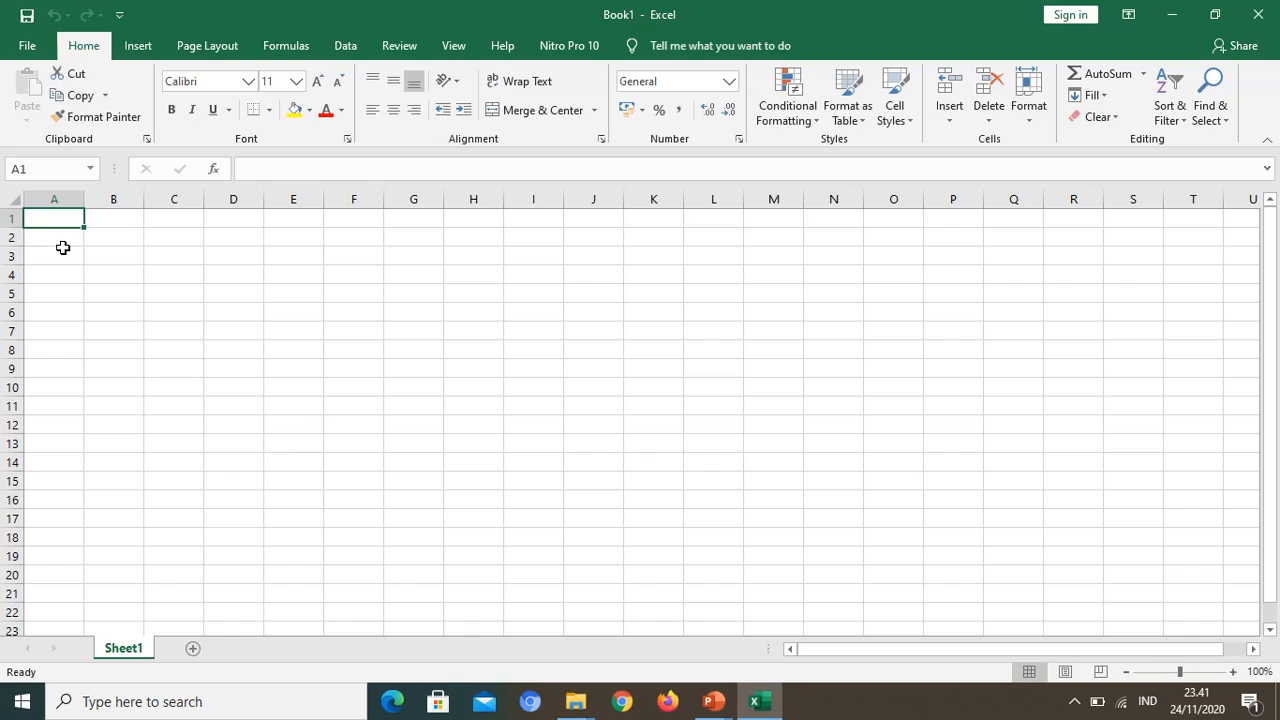
pyautogui.hotkey('ctrl', 'Right')
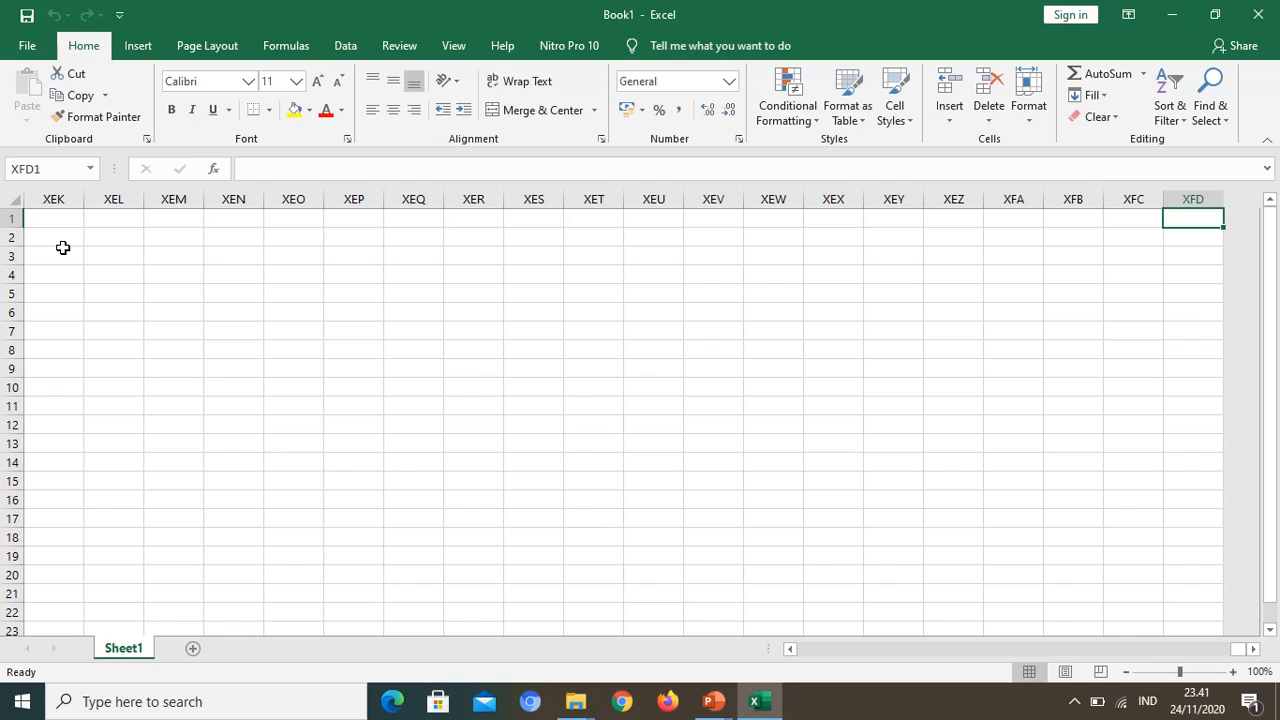
pyautogui.hotkey('ctrl', 'Left')
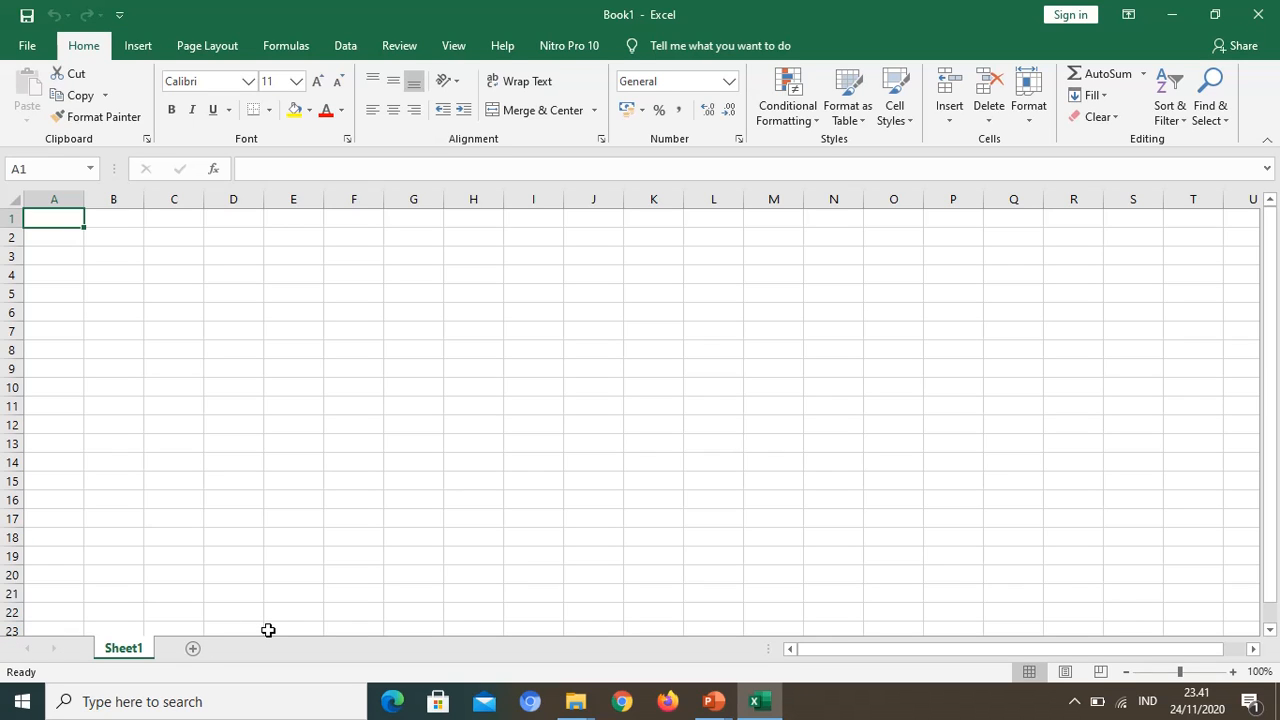
pyautogui.hotkey('ctrl', 'Down')
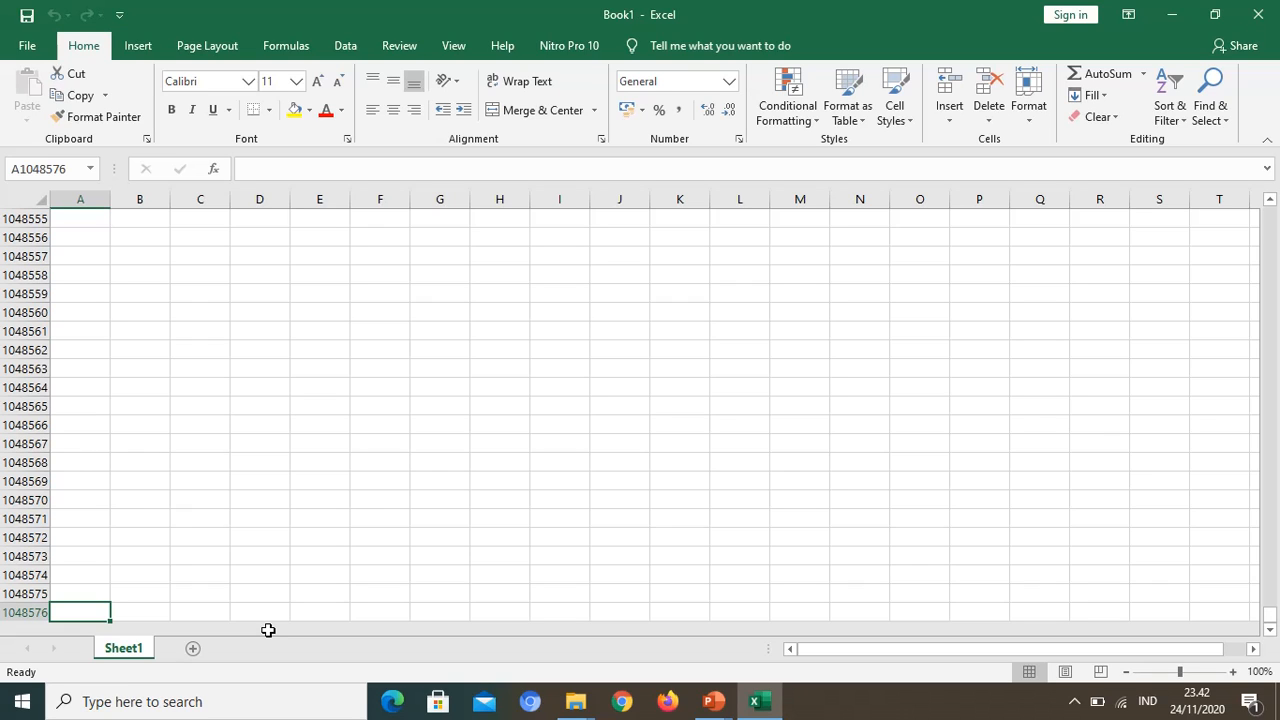
pyautogui.hotkey('ctrl', 'Up')
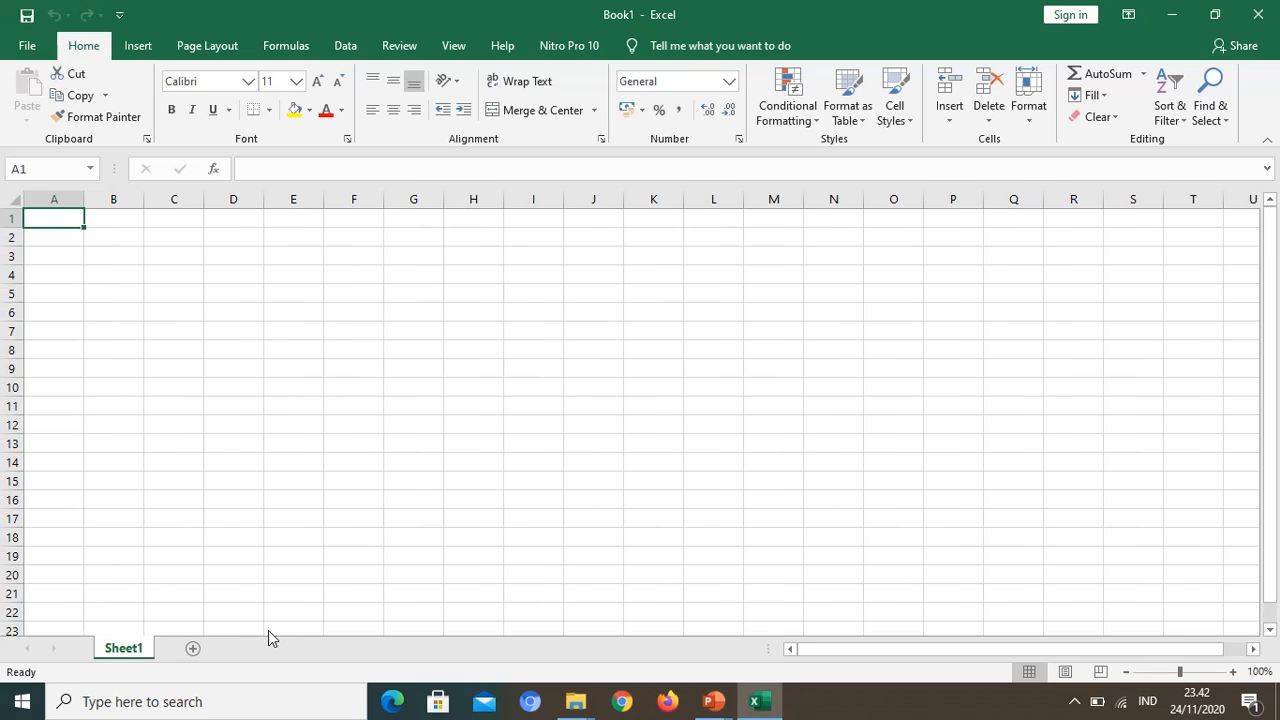
# Step: Select several different cells to view their addresses, starting with B3 and finishing on A5
pyautogui.click(120, 257)
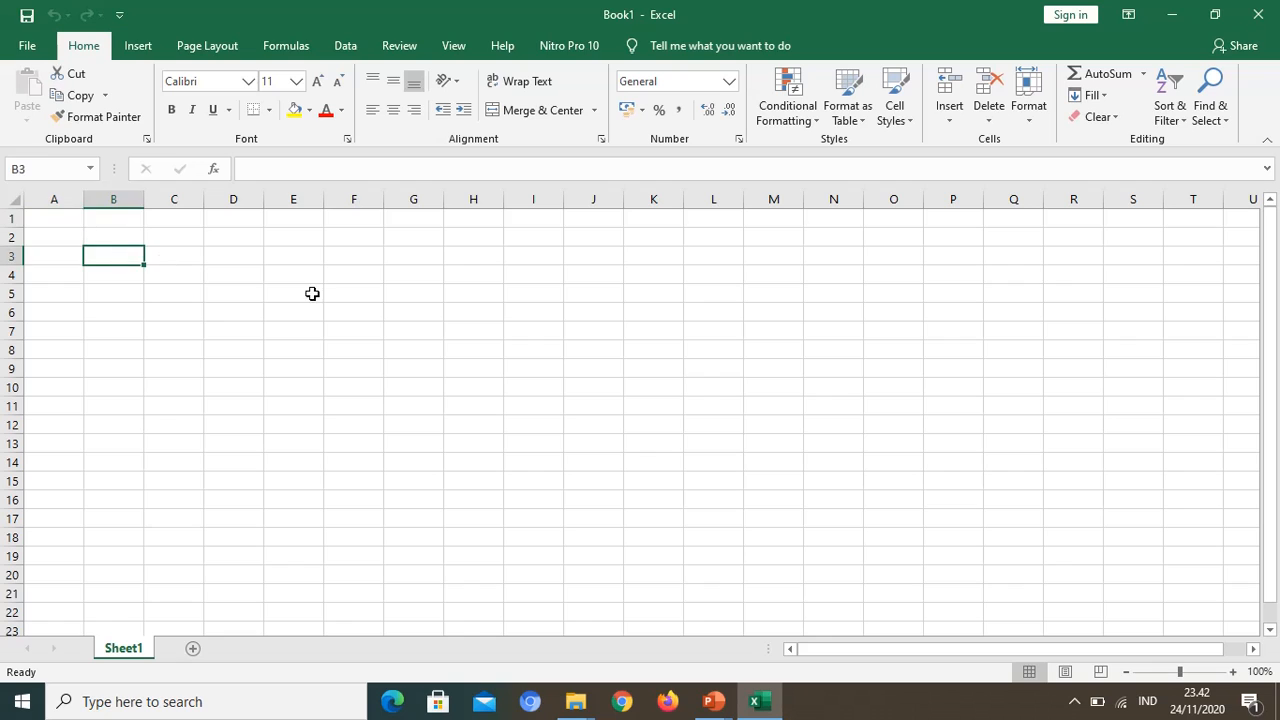
pyautogui.click(312, 293)
pyautogui.click(131, 346)
pyautogui.click(69, 223)
pyautogui.click(49, 294)
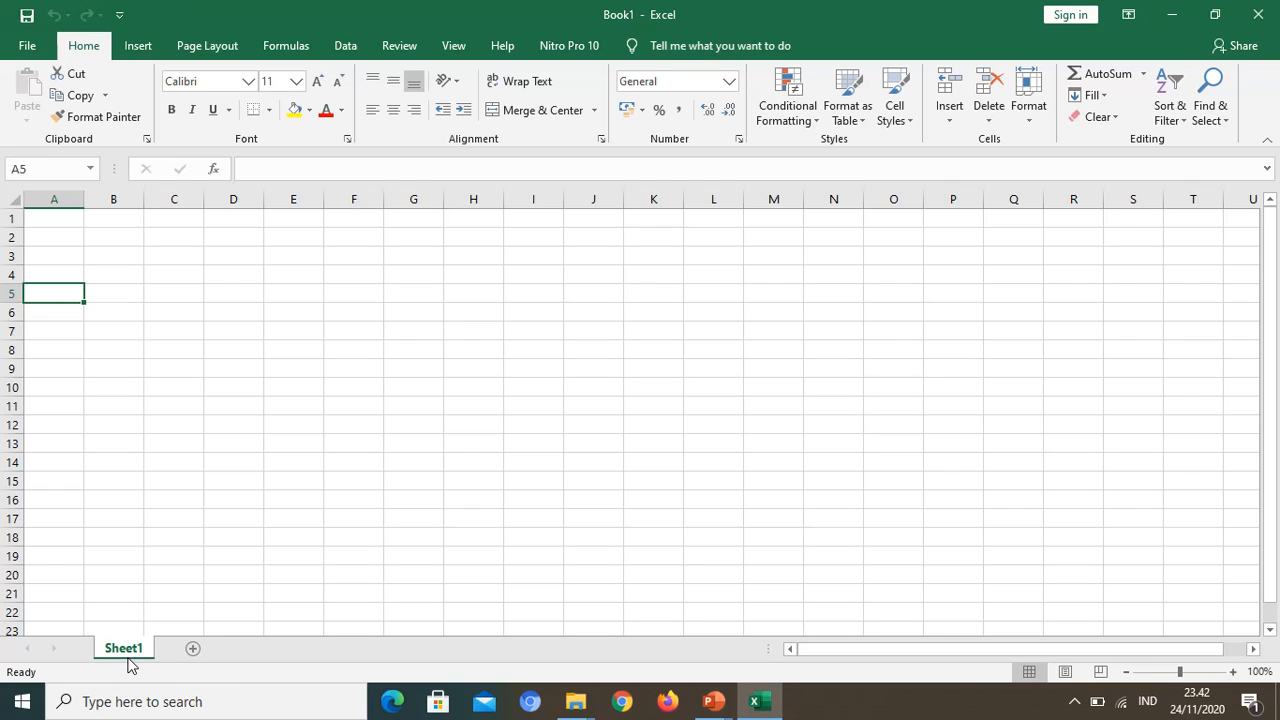
# Step: Add two new worksheets after Sheet1 and return to Sheet1
pyautogui.click(195, 652)
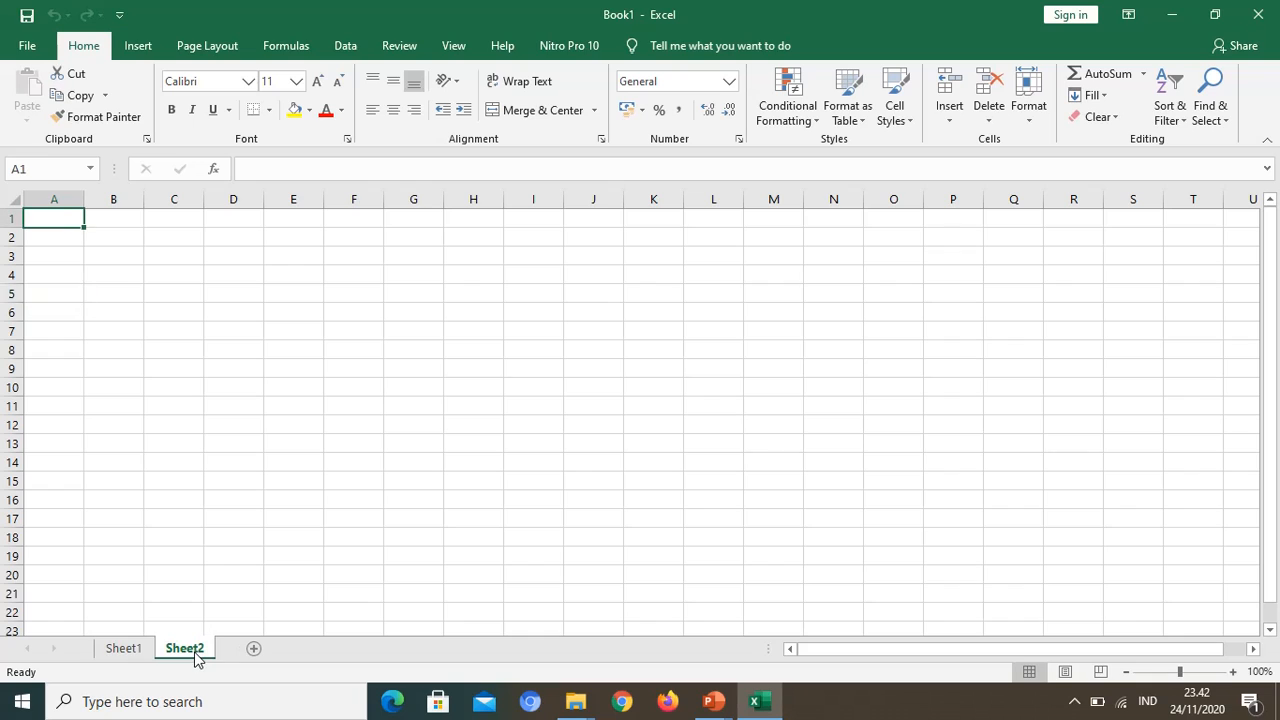
pyautogui.click(253, 650)
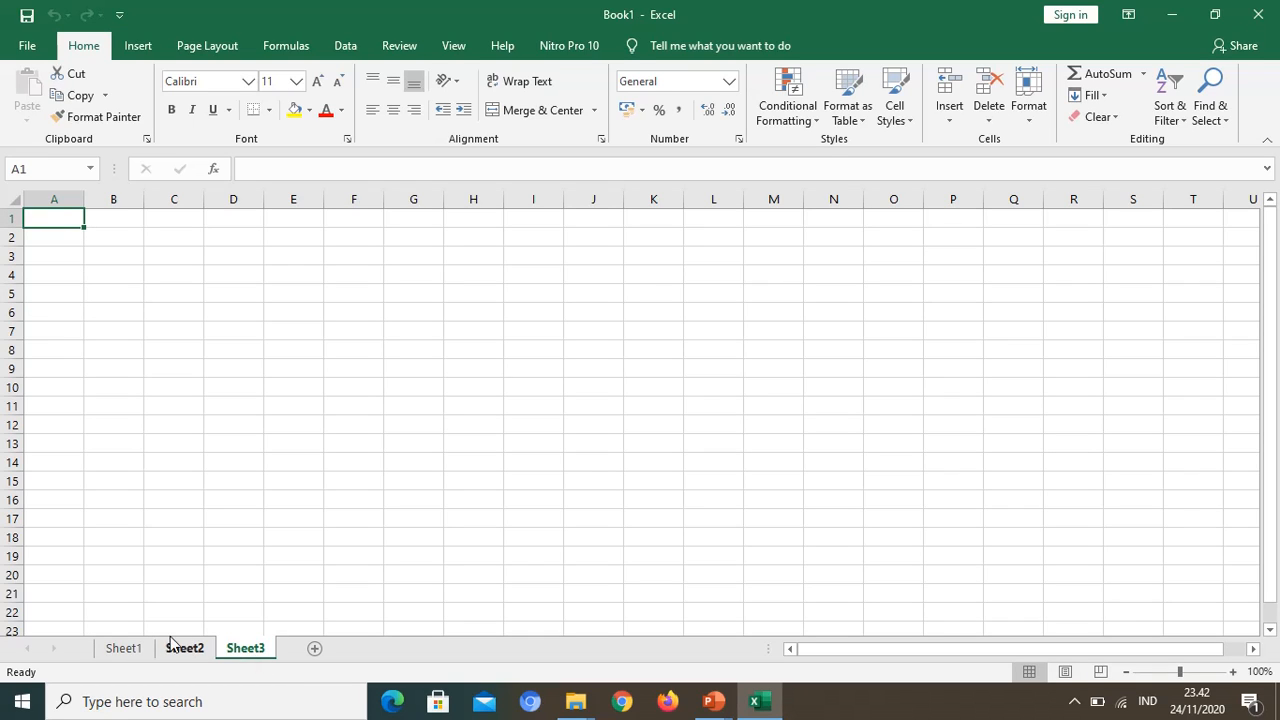
pyautogui.click(132, 649)
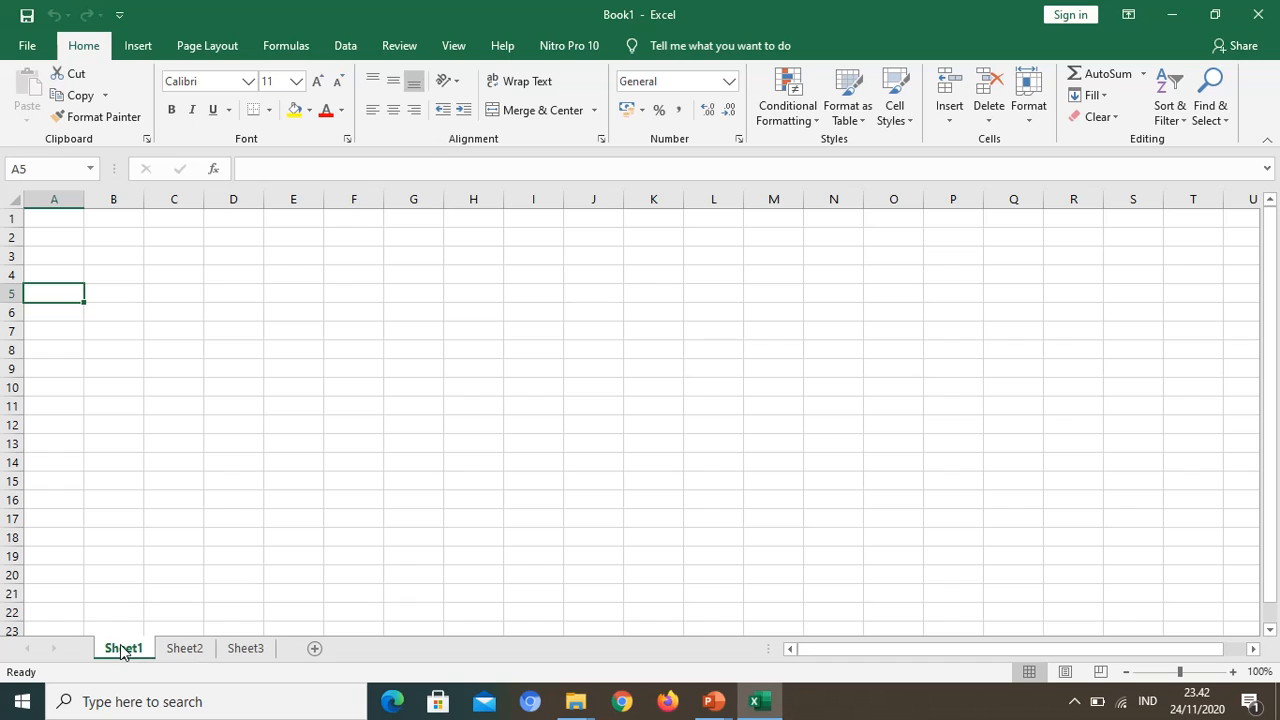
# Step: Rename Sheet1 as "Lat 1" and Sheet2 as "Lat 2"
pyautogui.doubleClick(118, 650)
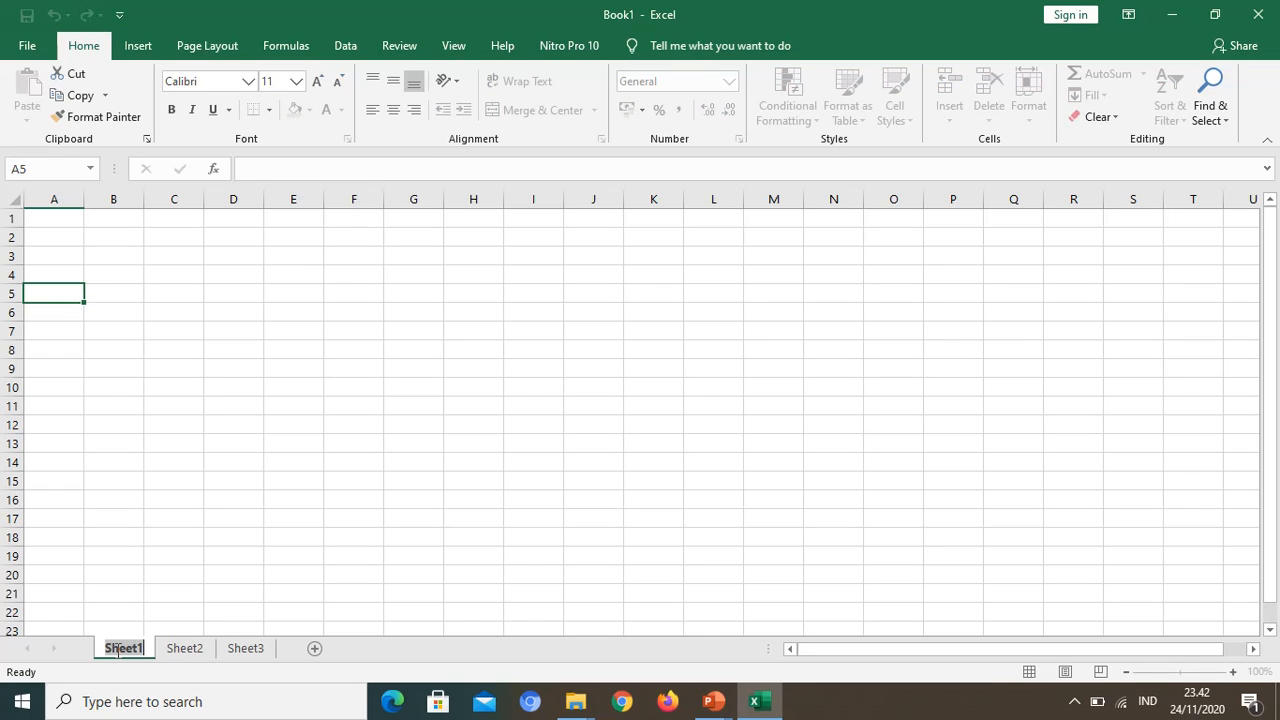
pyautogui.write('Lat')
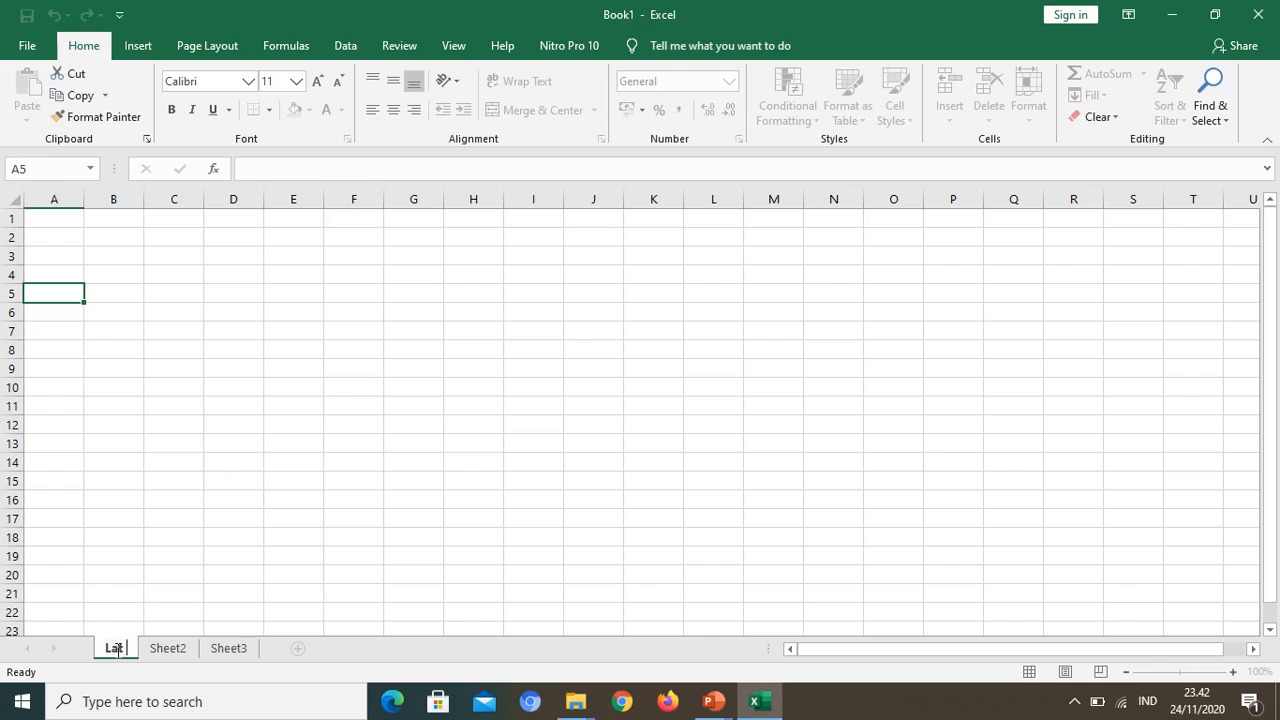
pyautogui.write(' 1')
pyautogui.press('Return')
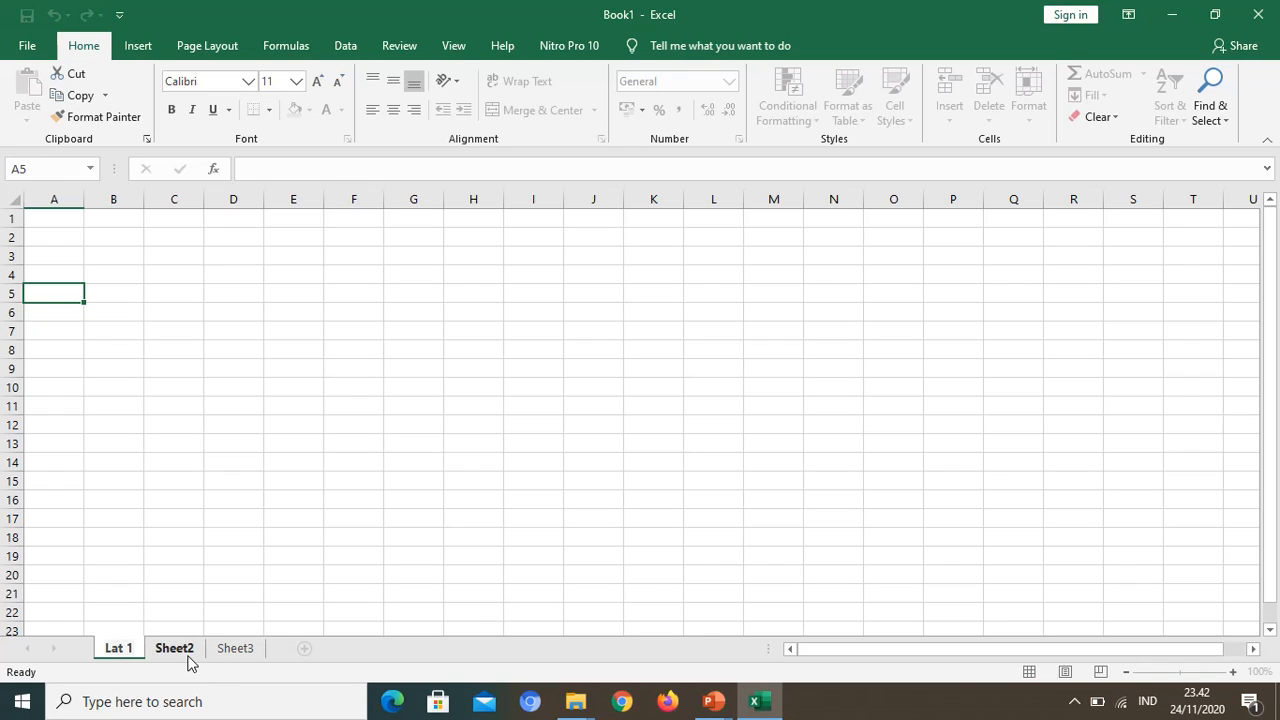
pyautogui.click(188, 657)
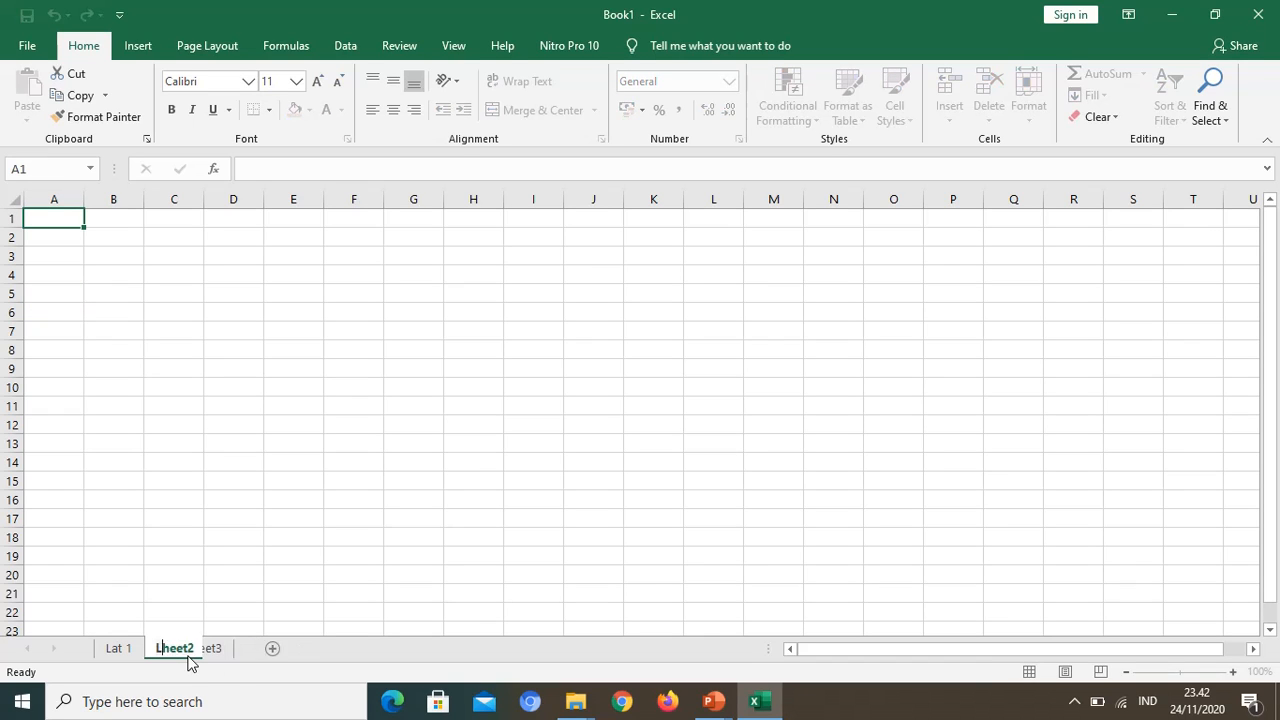
pyautogui.write('Lat 2')
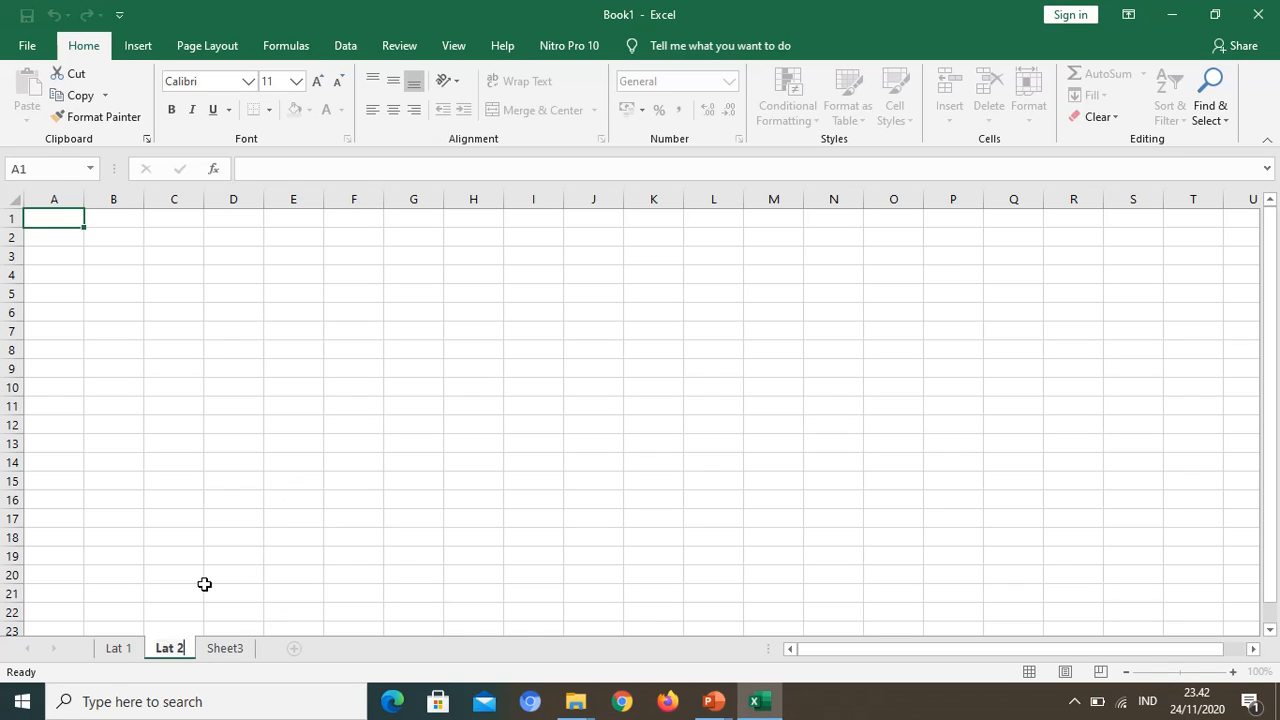
# Step: Move the worksheets into a different order and put them back as Lat 1, Lat 2, Sheet3
pyautogui.click(118, 652)
pyautogui.moveTo(117, 656); pyautogui.dragTo(145, 654)
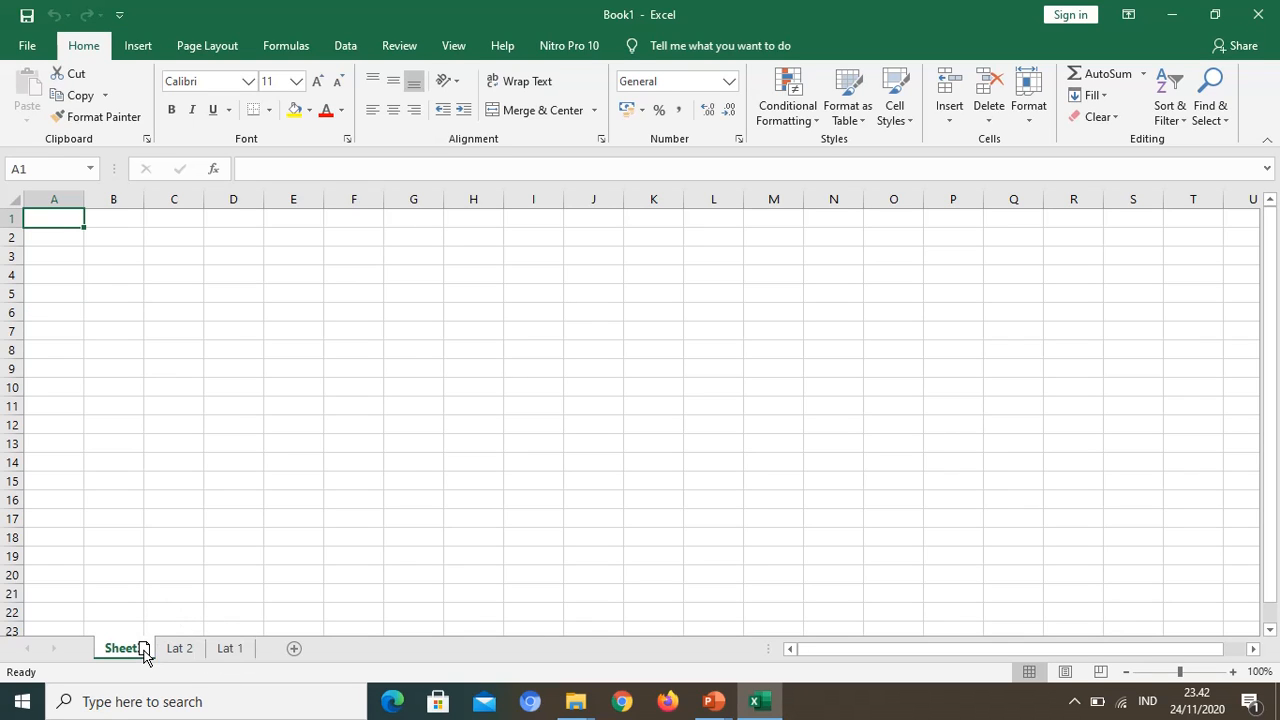
pyautogui.moveTo(229, 652)
pyautogui.mouseDown()
pyautogui.moveTo(118, 588)
pyautogui.moveTo(120, 660)
pyautogui.moveTo(103, 657)
pyautogui.moveTo(113, 652)
pyautogui.mouseUp()
pyautogui.moveTo(229, 650)
pyautogui.mouseDown()
pyautogui.moveTo(134, 640)
pyautogui.moveTo(151, 658)
pyautogui.mouseUp()
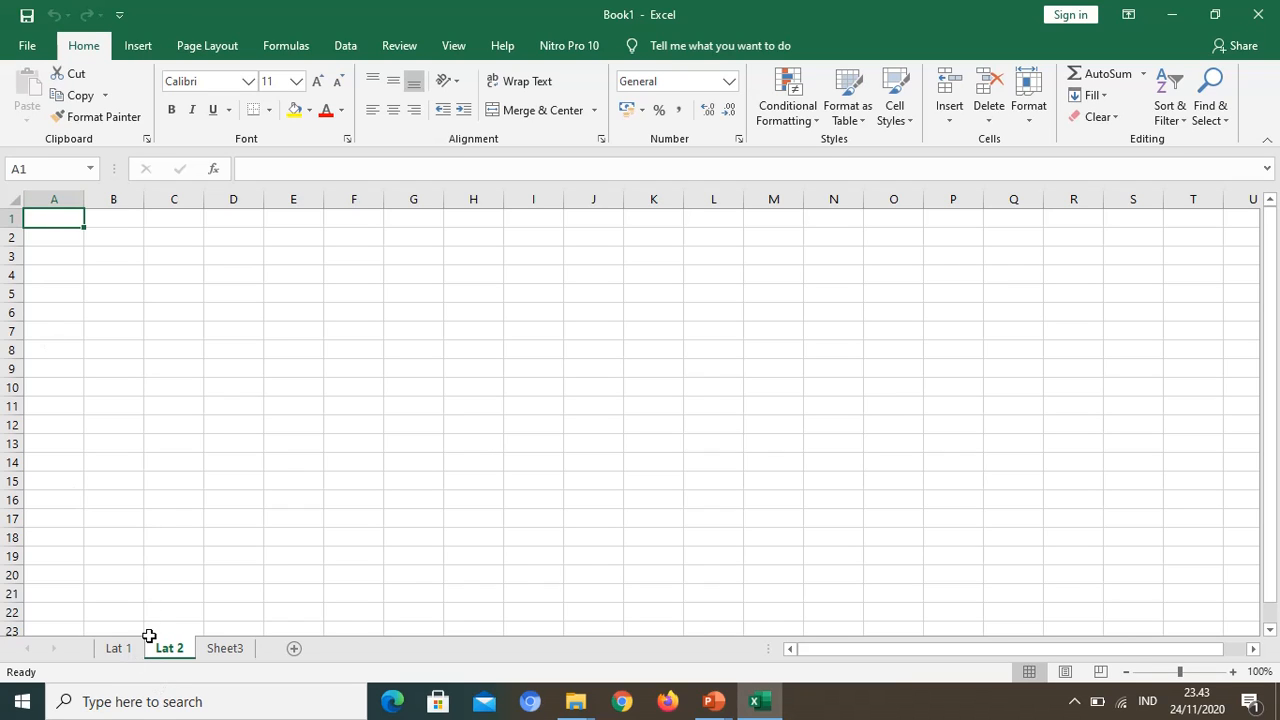
# Step: Place a copy of the Lat 1 worksheet between Lat 2 and Sheet3, and return to the original Lat 1
pyautogui.click(128, 655)
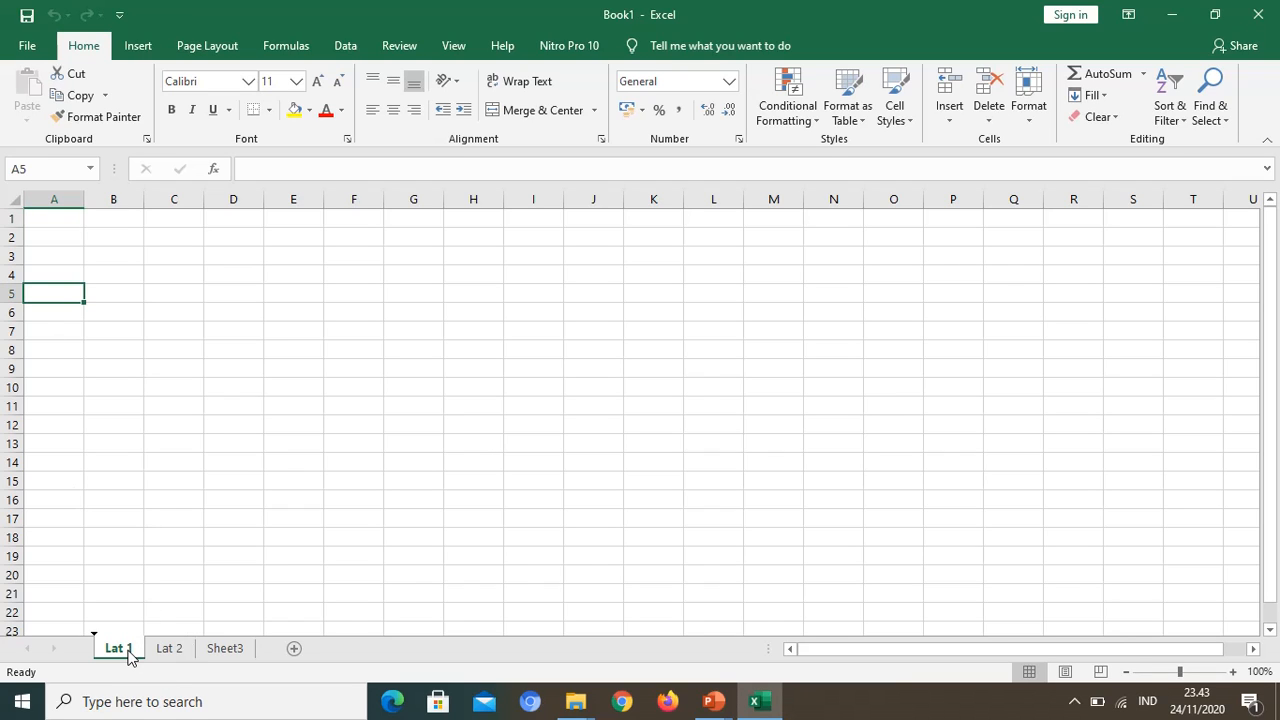
pyautogui.keyDown('ctrl'); pyautogui.moveTo(128, 655); pyautogui.dragTo(198, 646); pyautogui.keyUp('ctrl')
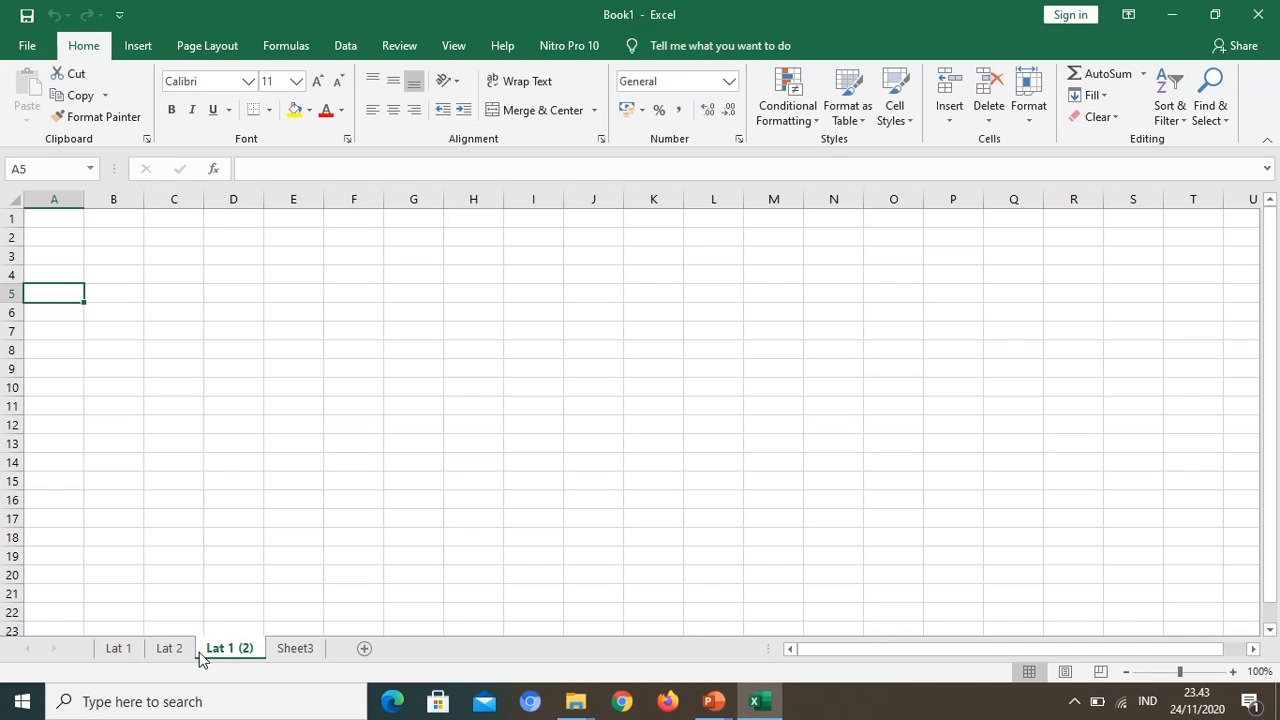
pyautogui.click(120, 650)
# Step: Delete the duplicated worksheet Lat 1 (2)
pyautogui.click(236, 650)
pyautogui.rightClick(236, 652)
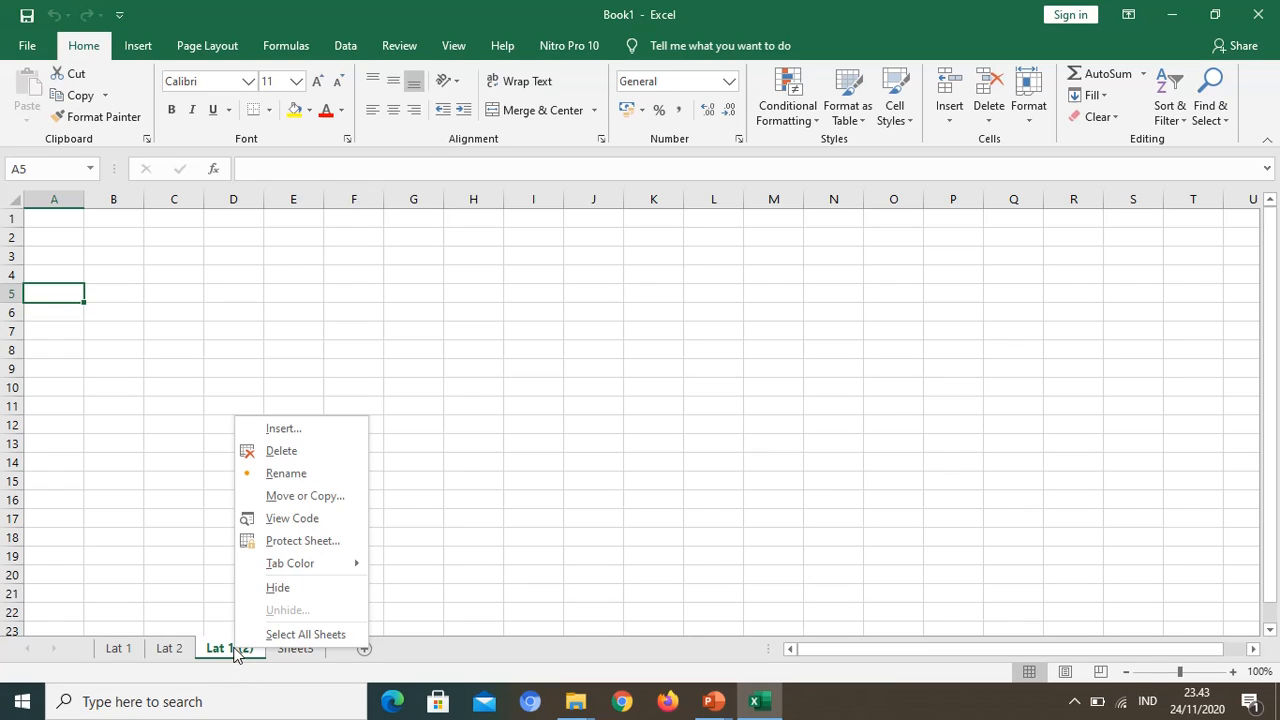
pyautogui.click(292, 452)
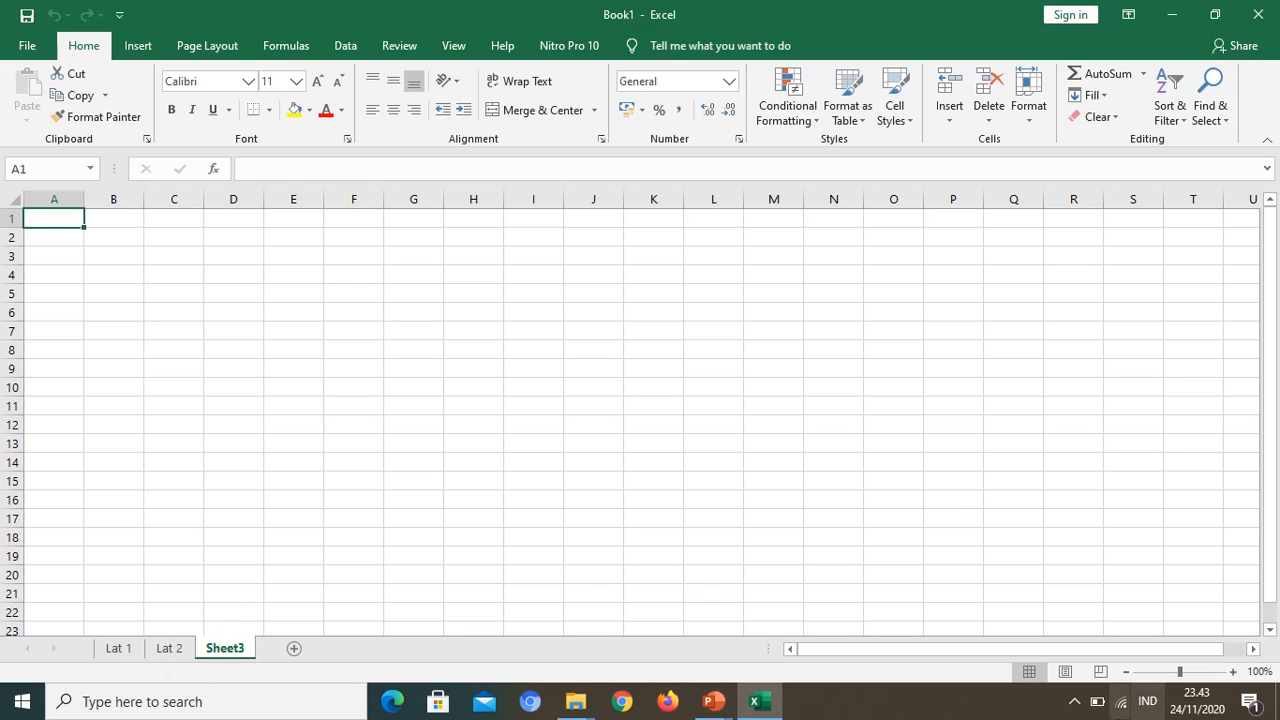
# Step: Enter the person's full name in cell A1 of Sheet3 and reselect that cell
pyautogui.click(1199, 673)
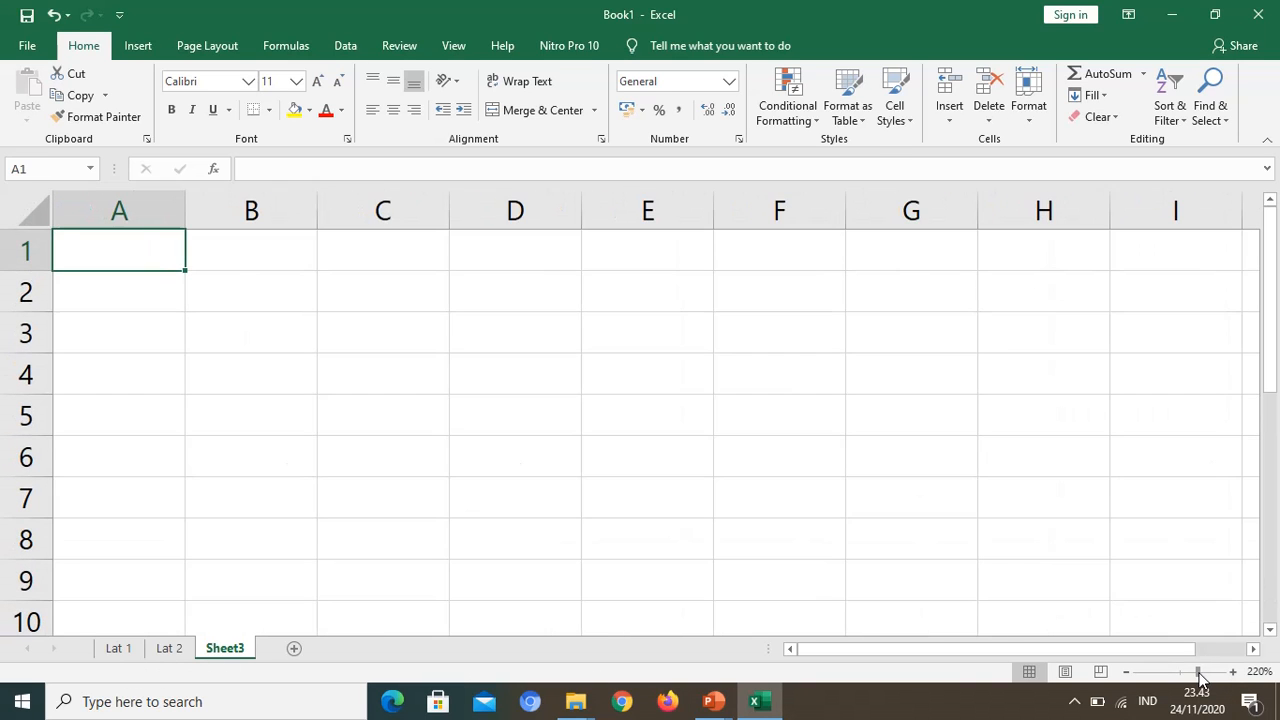
pyautogui.moveTo(1193, 679)
pyautogui.mouseDown()
pyautogui.moveTo(1183, 671)
pyautogui.moveTo(1206, 672)
pyautogui.mouseUp()
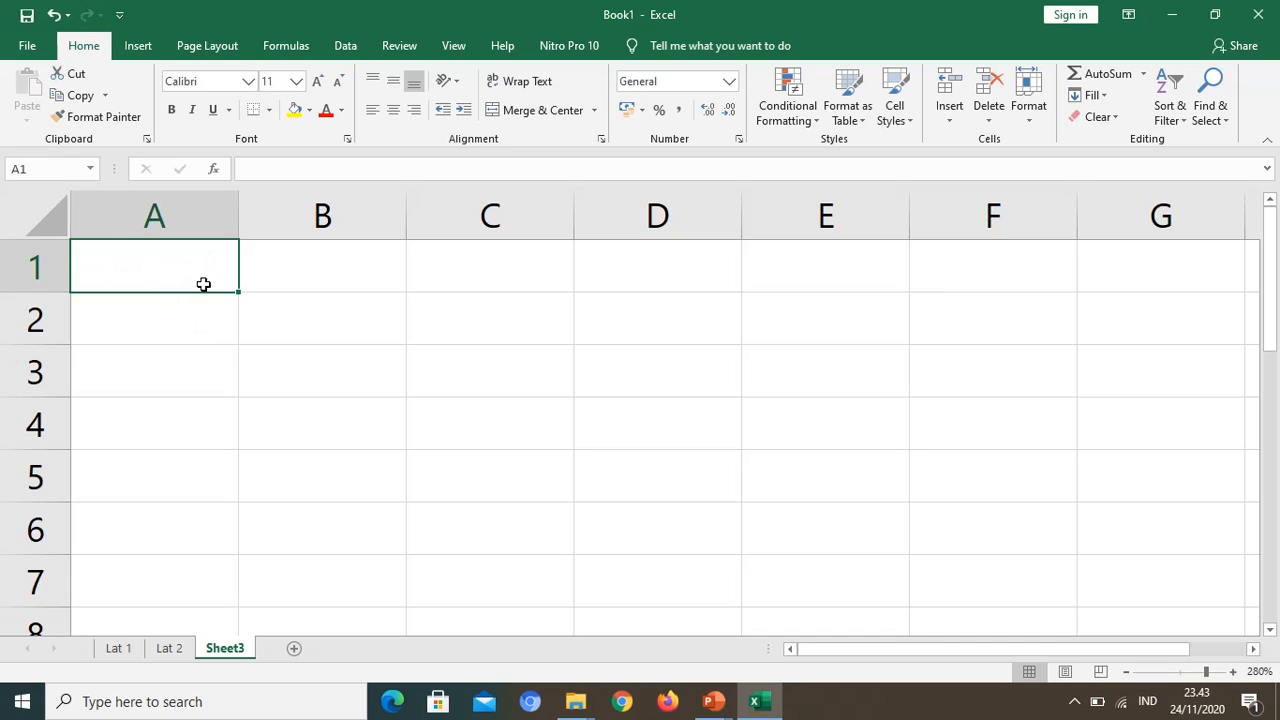
pyautogui.write('E')
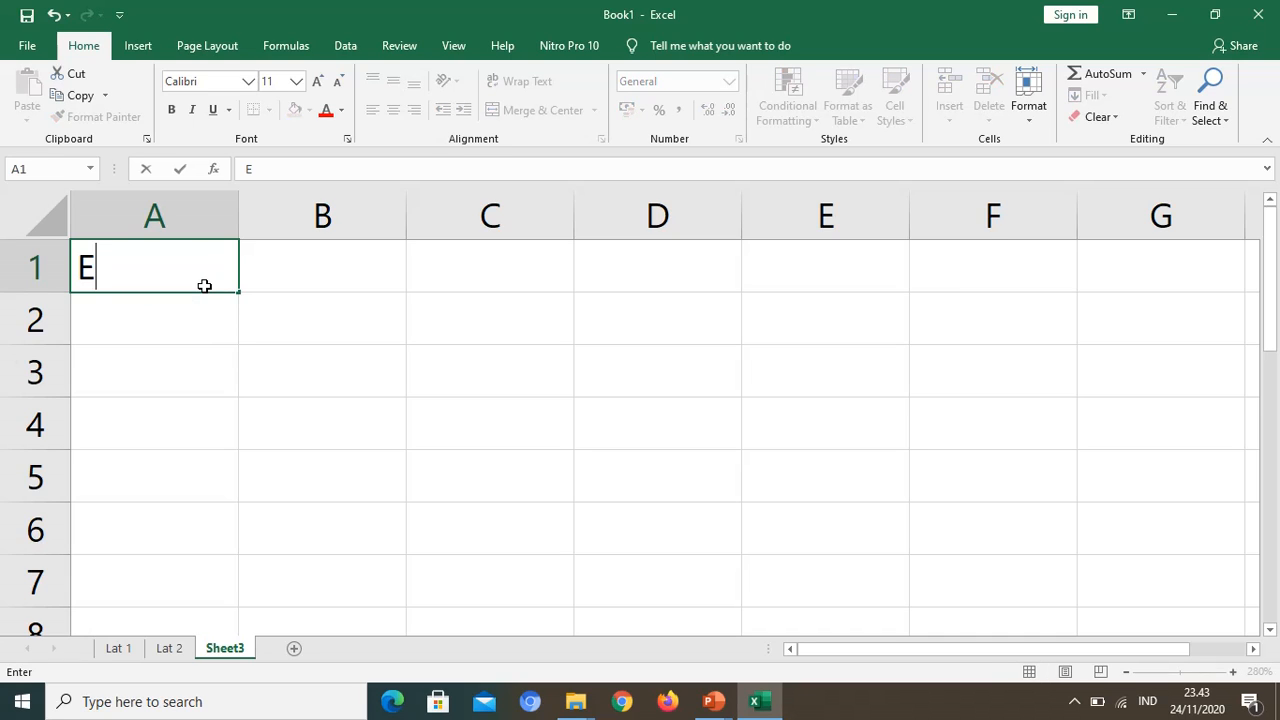
pyautogui.write('fmi')
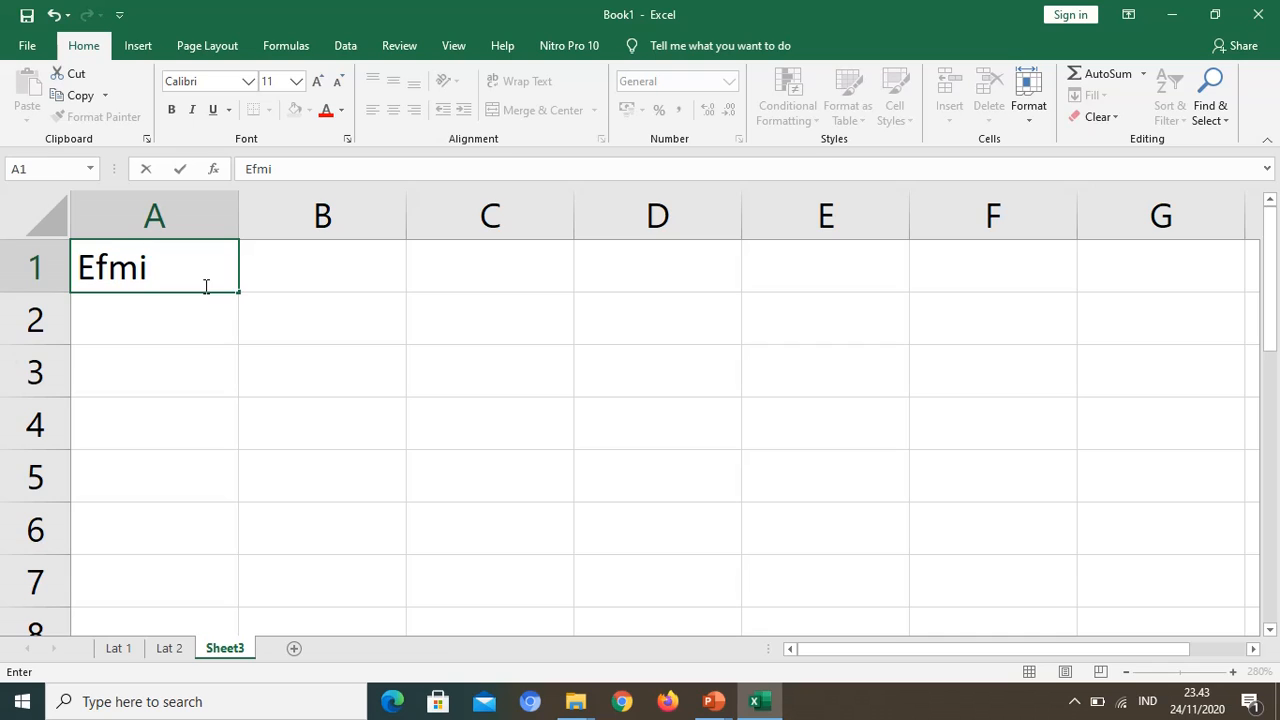
pyautogui.write(' Maiya')
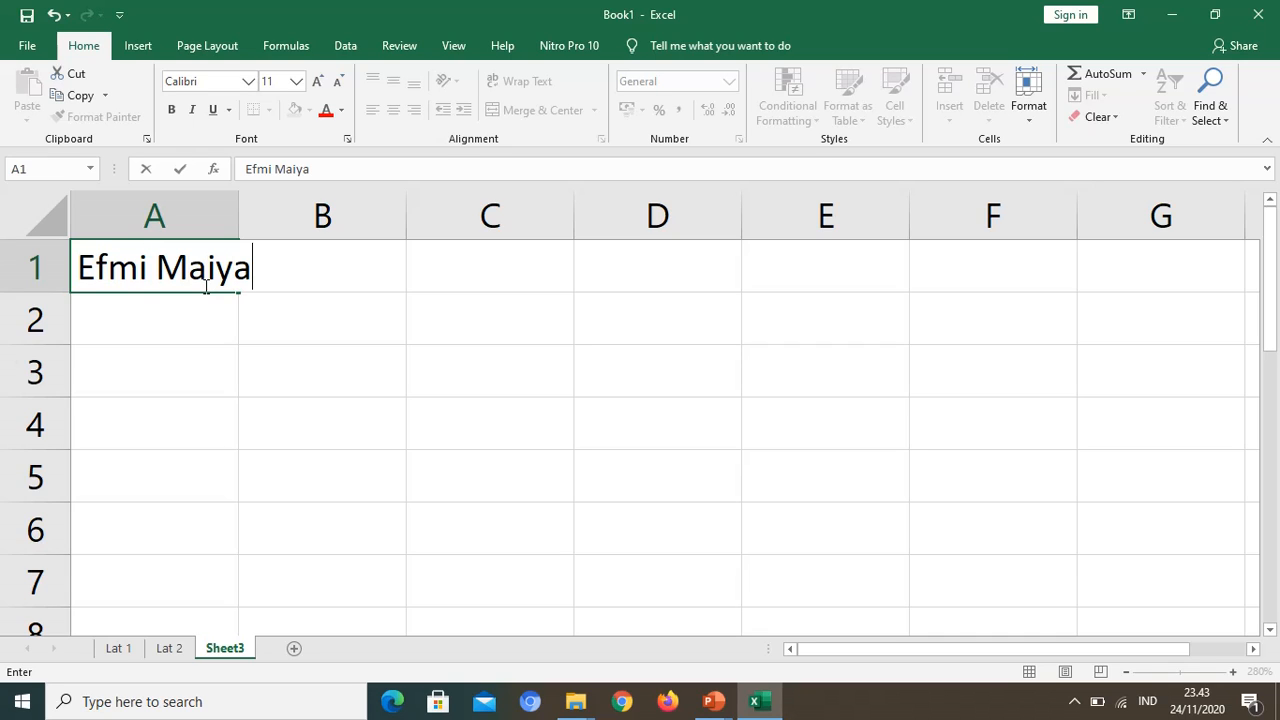
pyautogui.write('na')
pyautogui.press('Return')
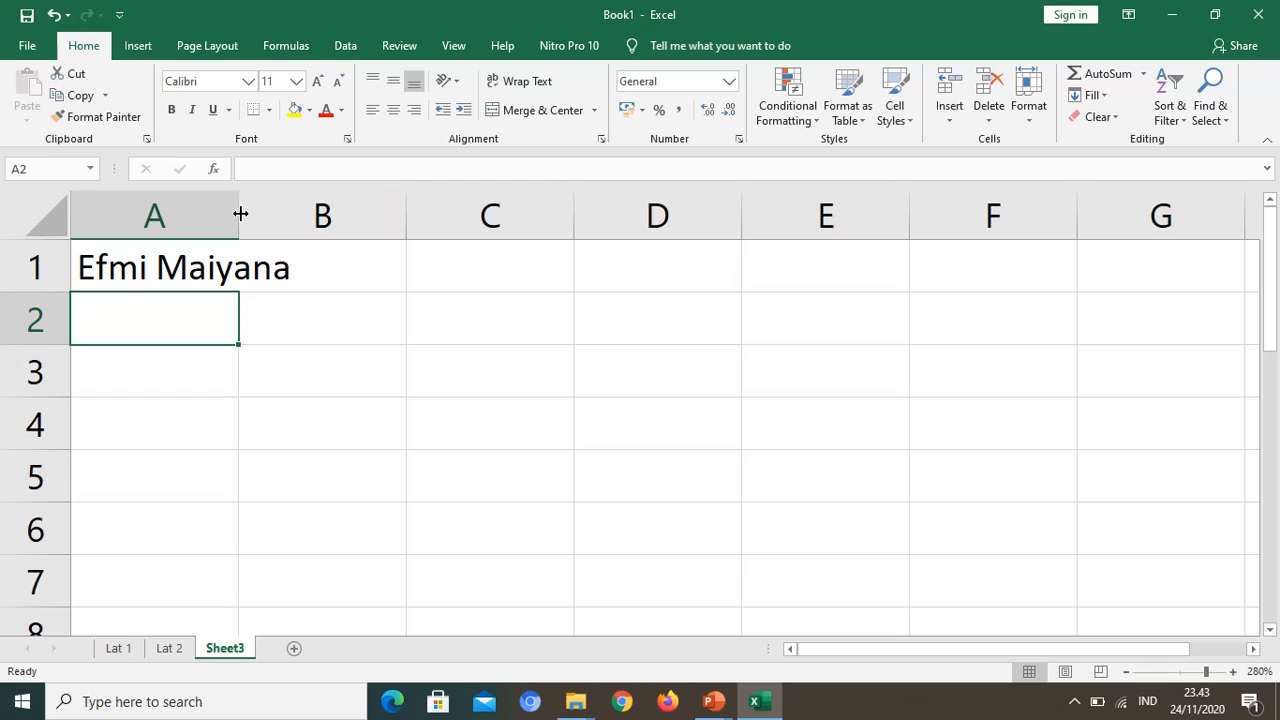
pyautogui.click(203, 275)
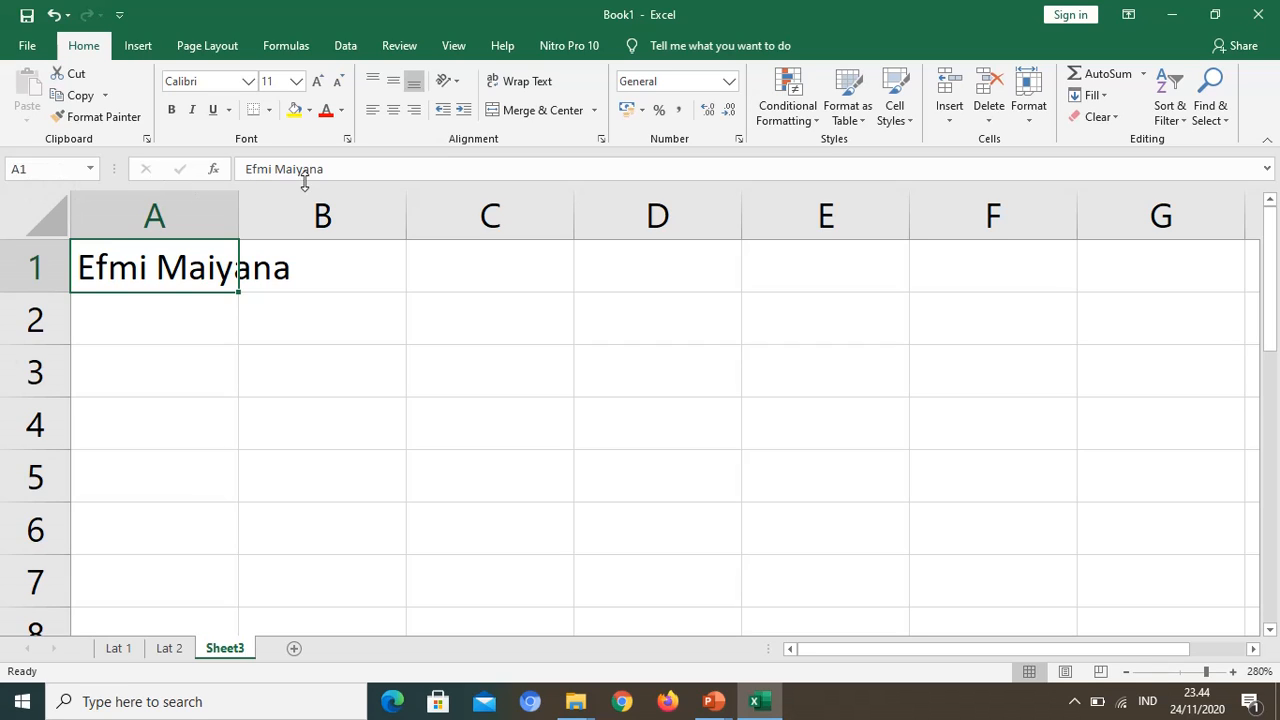
# Step: Widen column A to 12.14 so the name in A1 fits, and increase the height of row 1
pyautogui.click(355, 269)
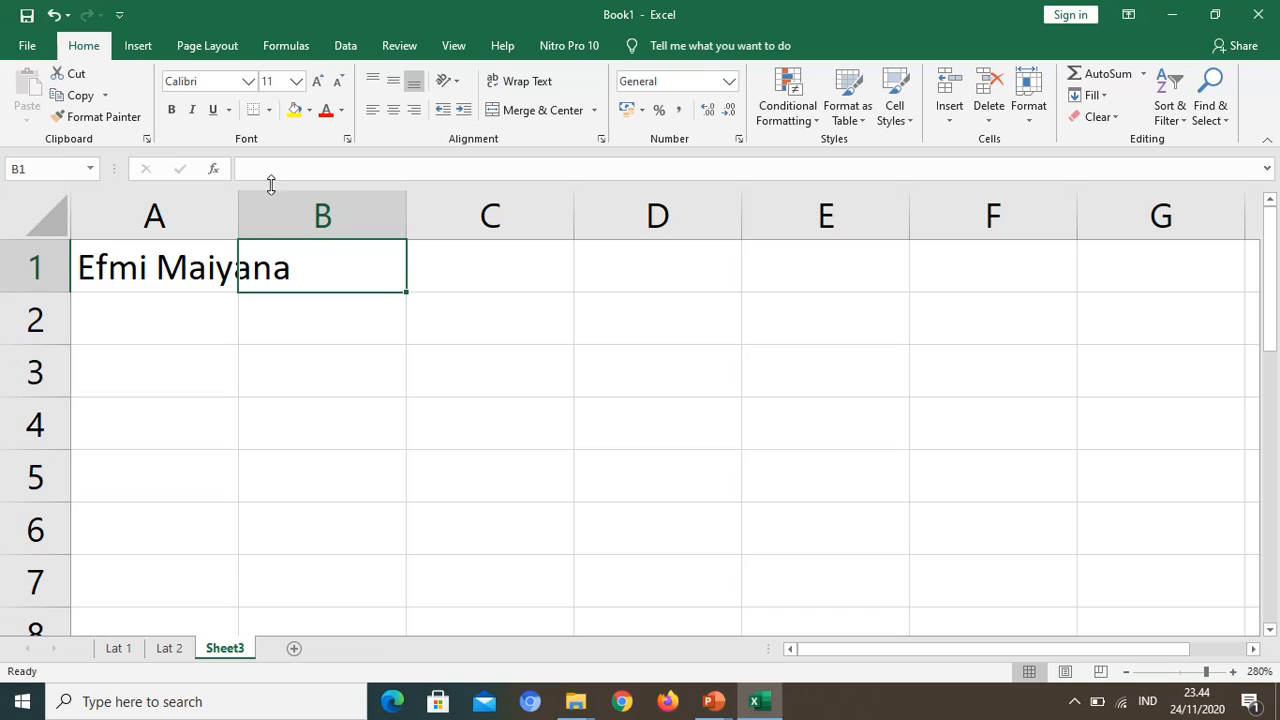
pyautogui.click(117, 268)
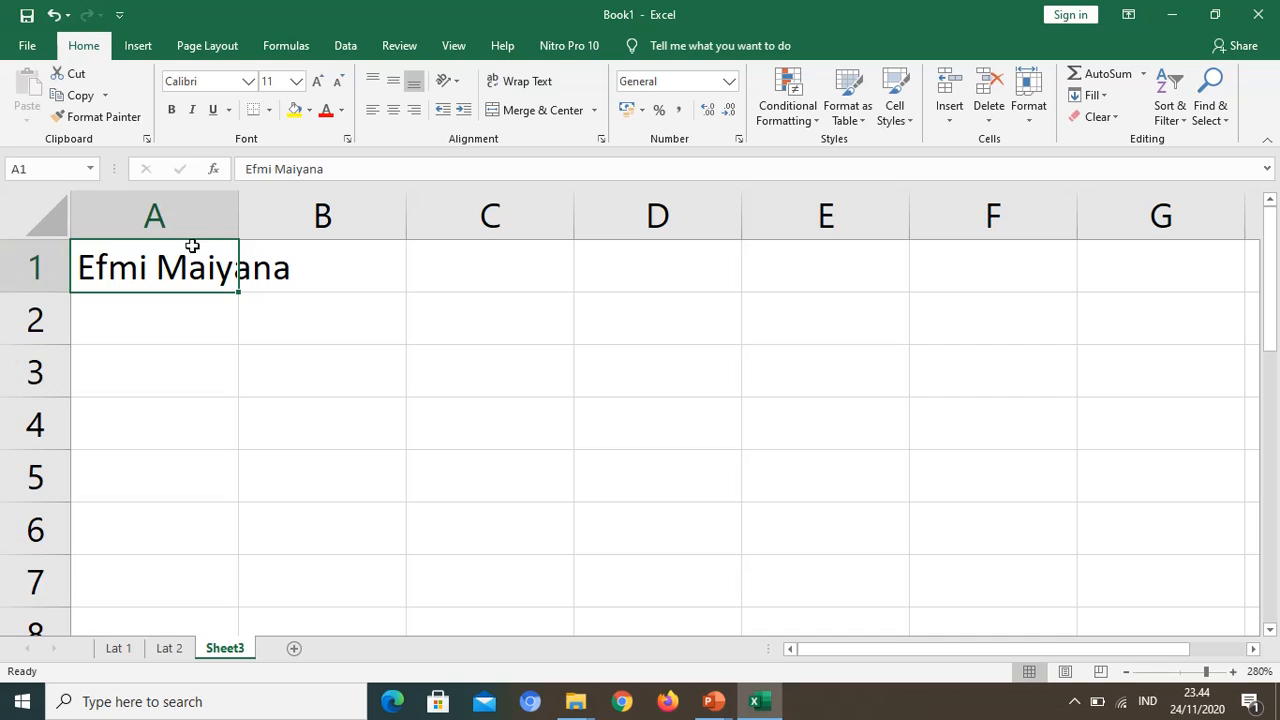
pyautogui.moveTo(240, 217); pyautogui.dragTo(307, 208)
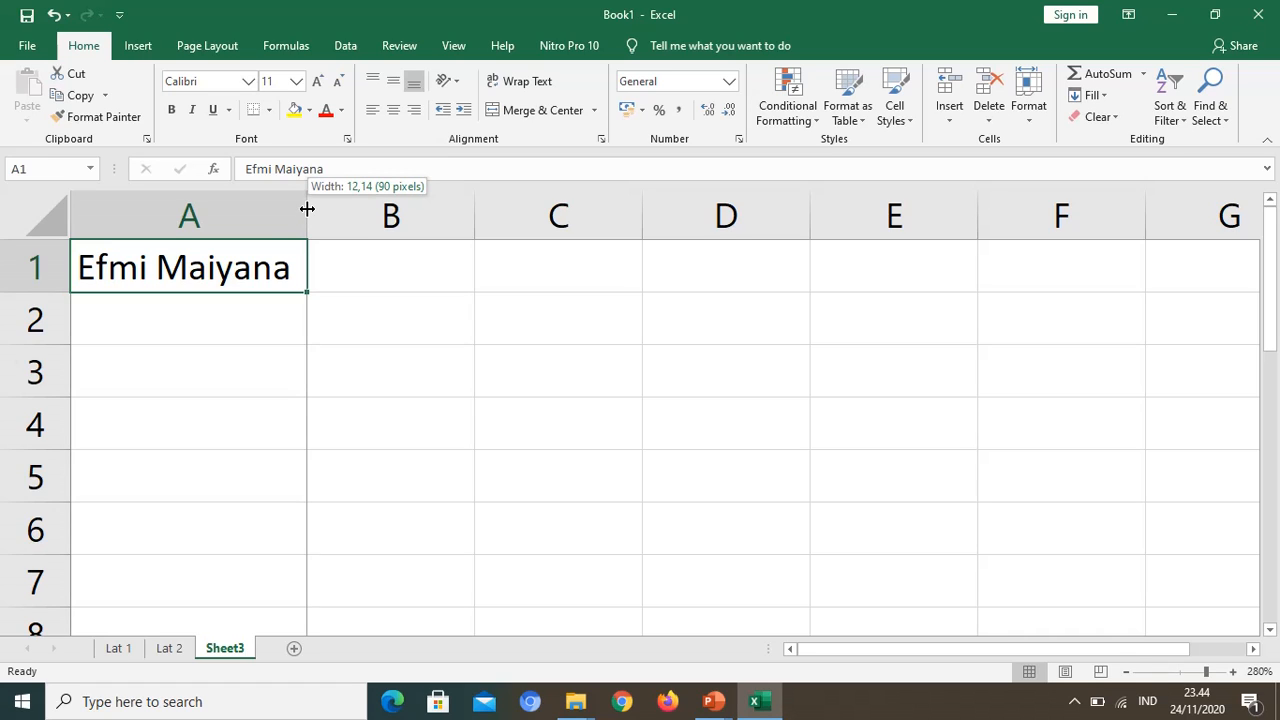
pyautogui.moveTo(307, 208); pyautogui.dragTo(307, 208)
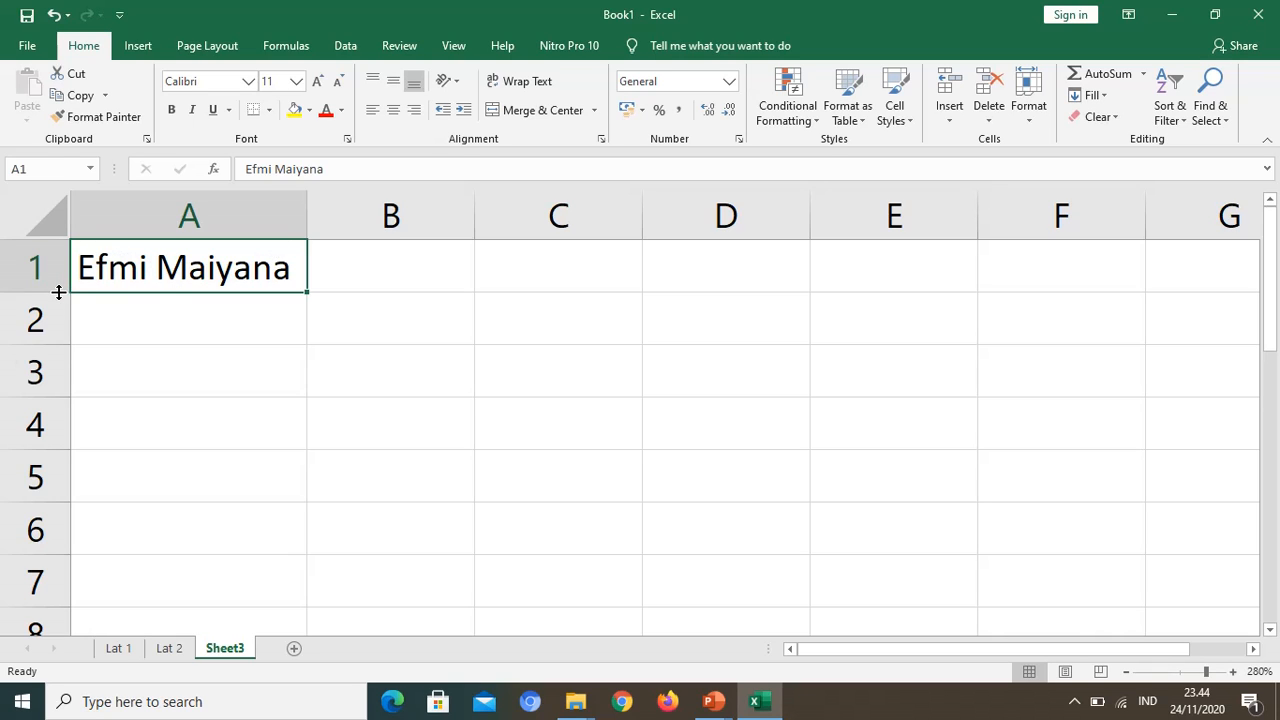
pyautogui.moveTo(58, 292); pyautogui.dragTo(58, 322)
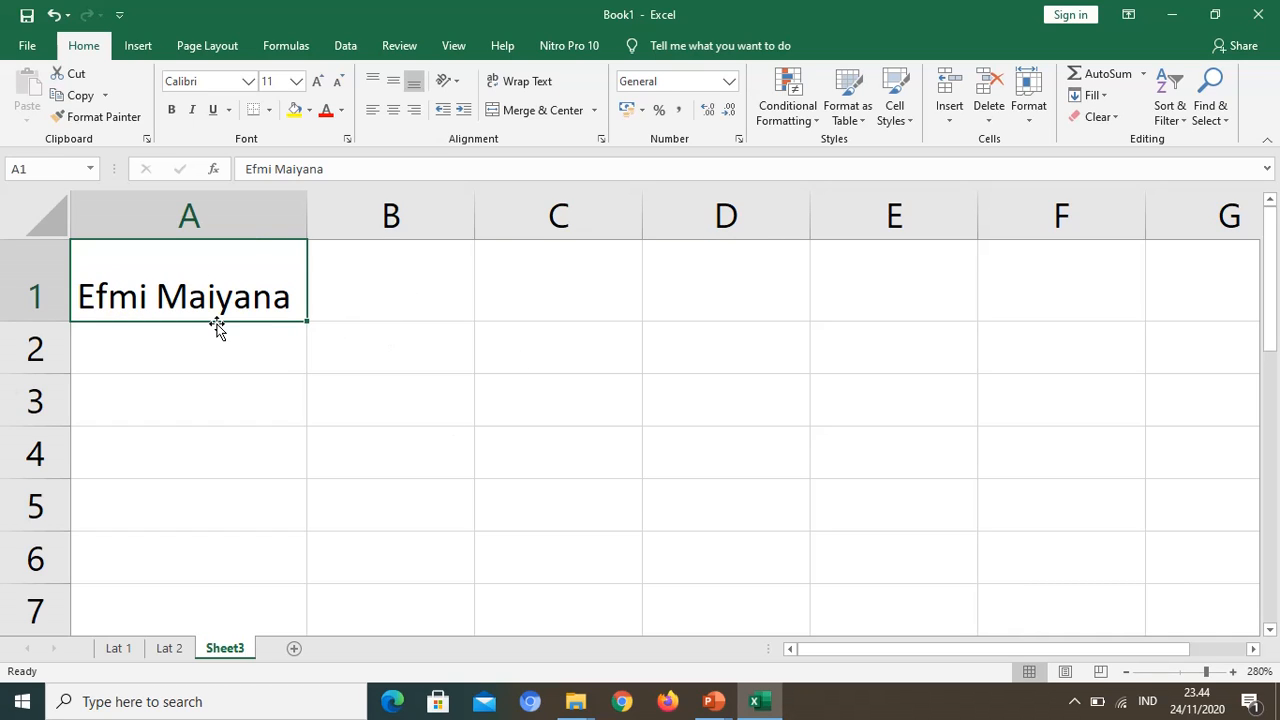
# Step: Move the name from A1 to C1, widening column C to fit it, and on to A4
pyautogui.moveTo(216, 327); pyautogui.dragTo(588, 303)
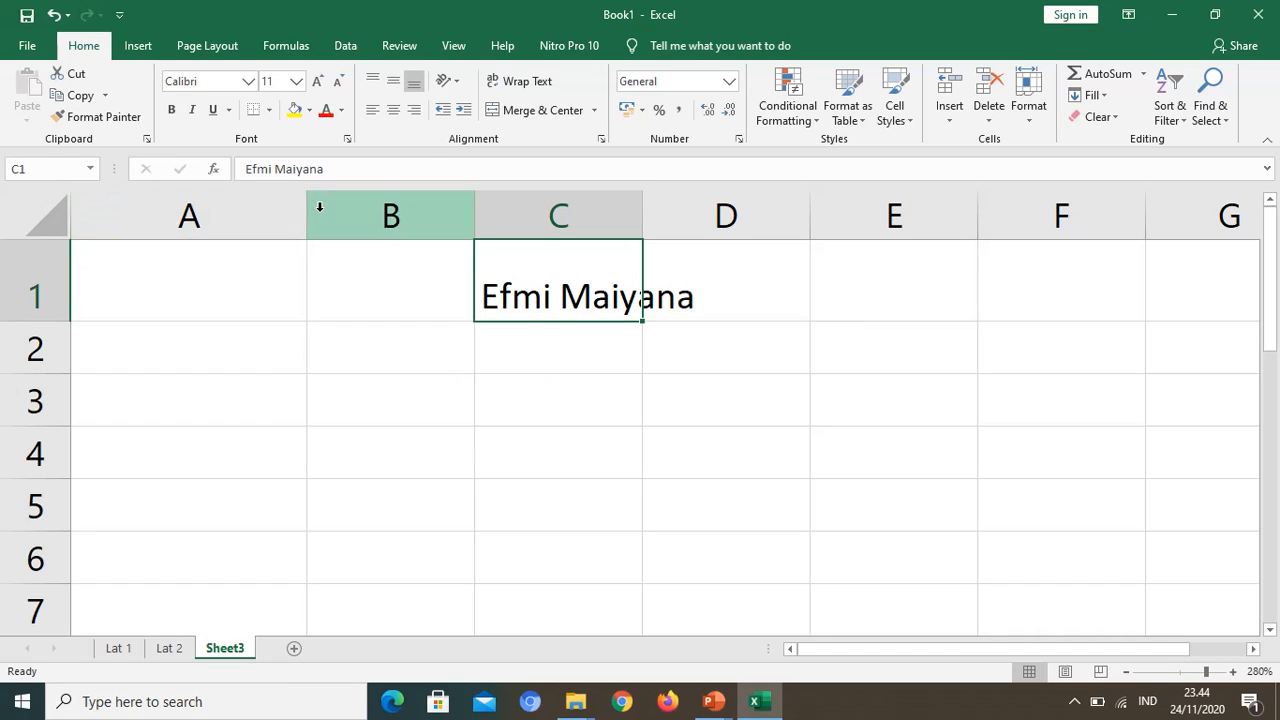
pyautogui.moveTo(641, 214); pyautogui.dragTo(705, 228)
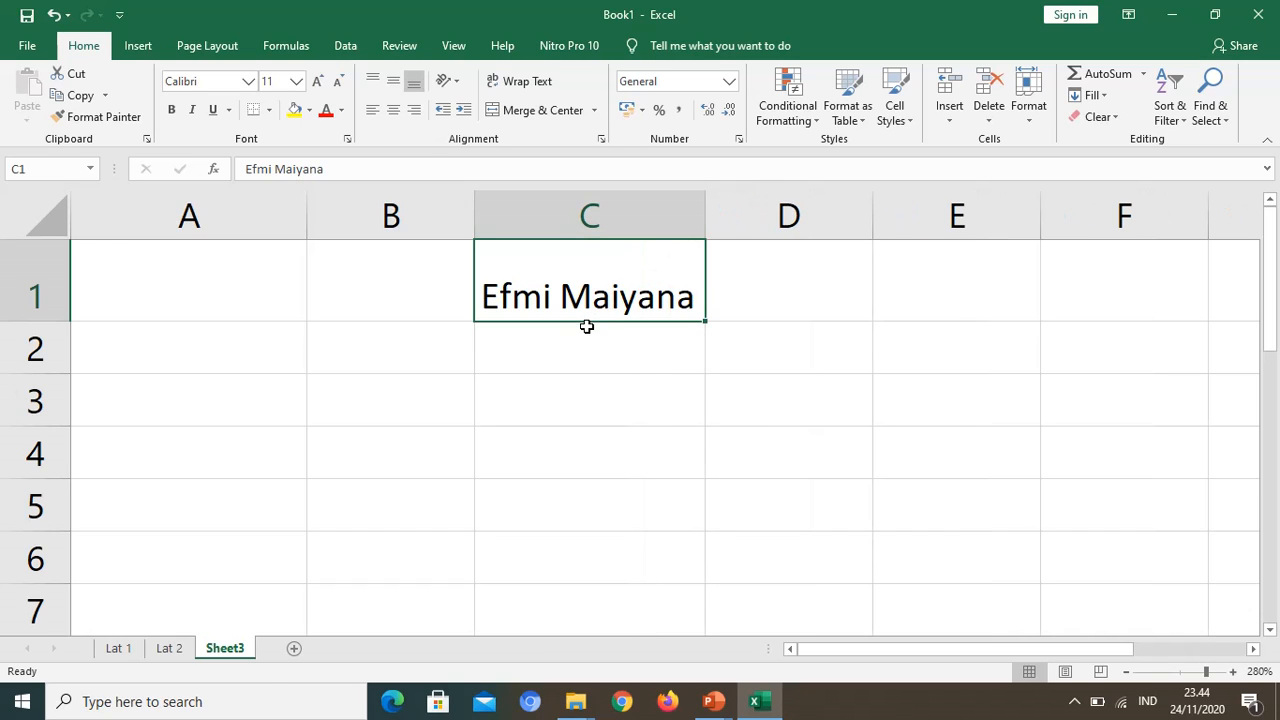
pyautogui.moveTo(587, 326); pyautogui.dragTo(223, 460)
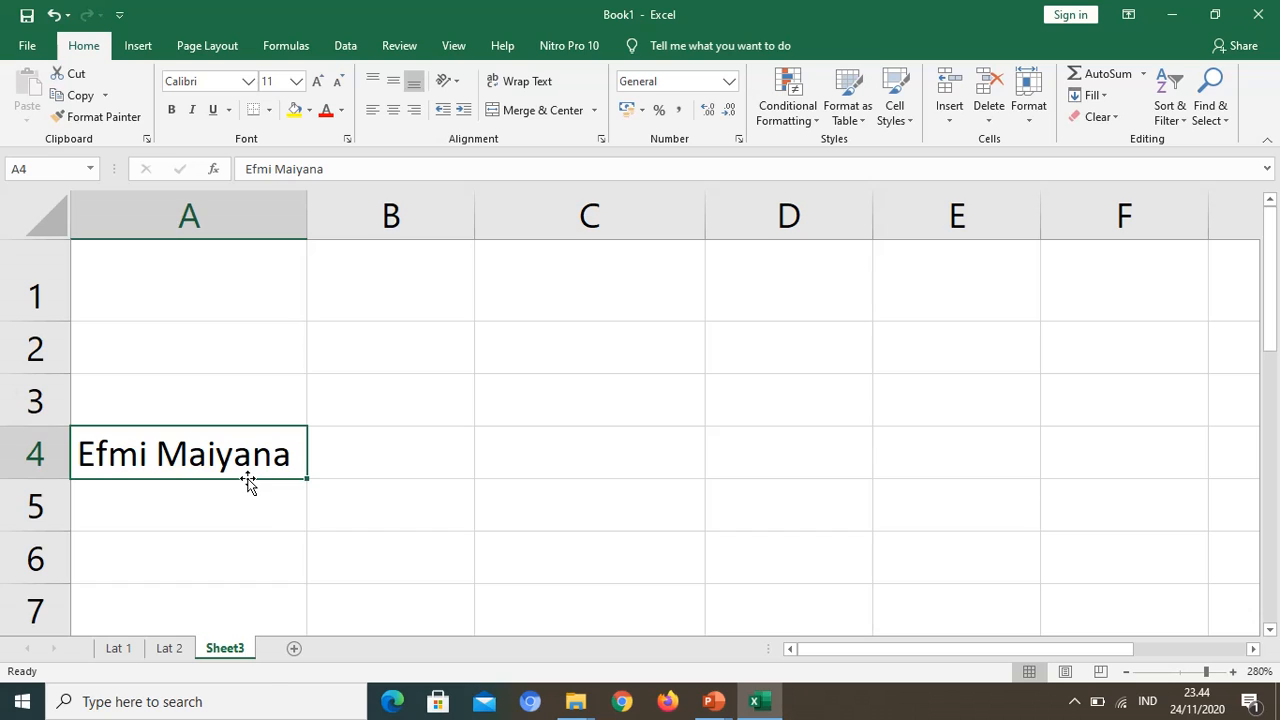
# Step: Copy the name from A4 to C1, and from C1 to C3, keeping the originals in place
pyautogui.moveTo(248, 481); pyautogui.dragTo(248, 481)
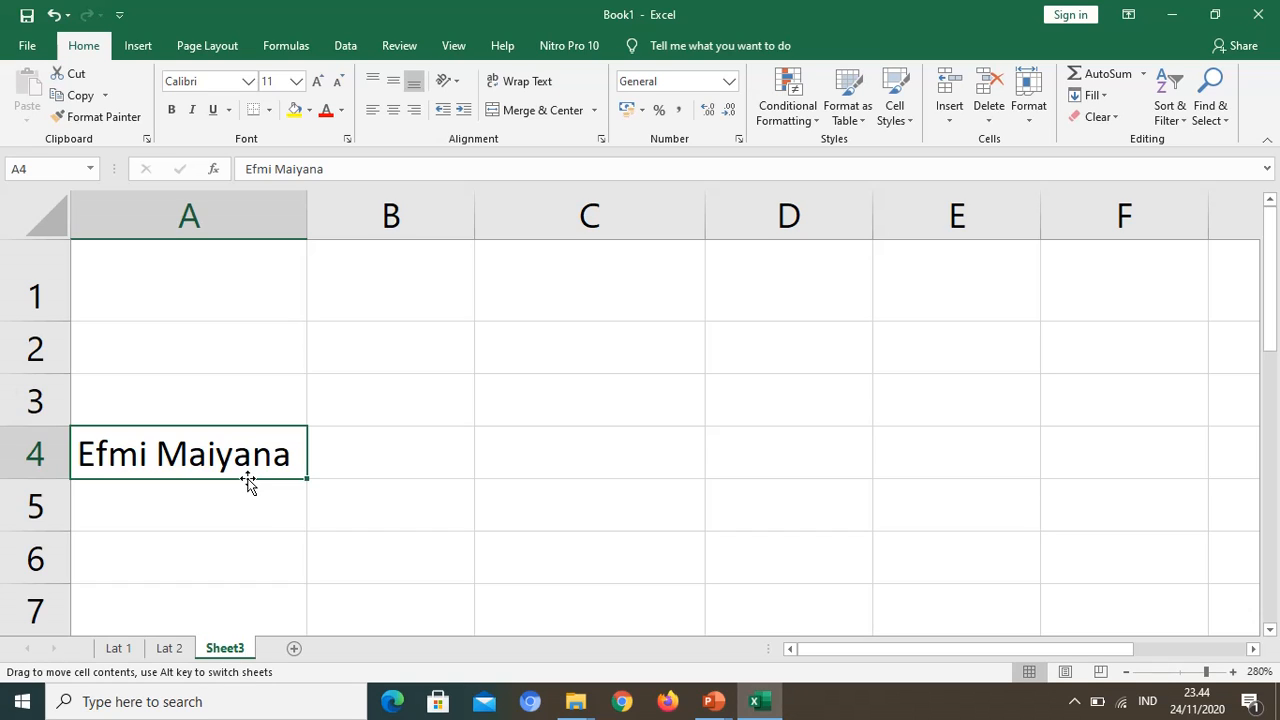
pyautogui.moveTo(248, 481); pyautogui.dragTo(604, 308)
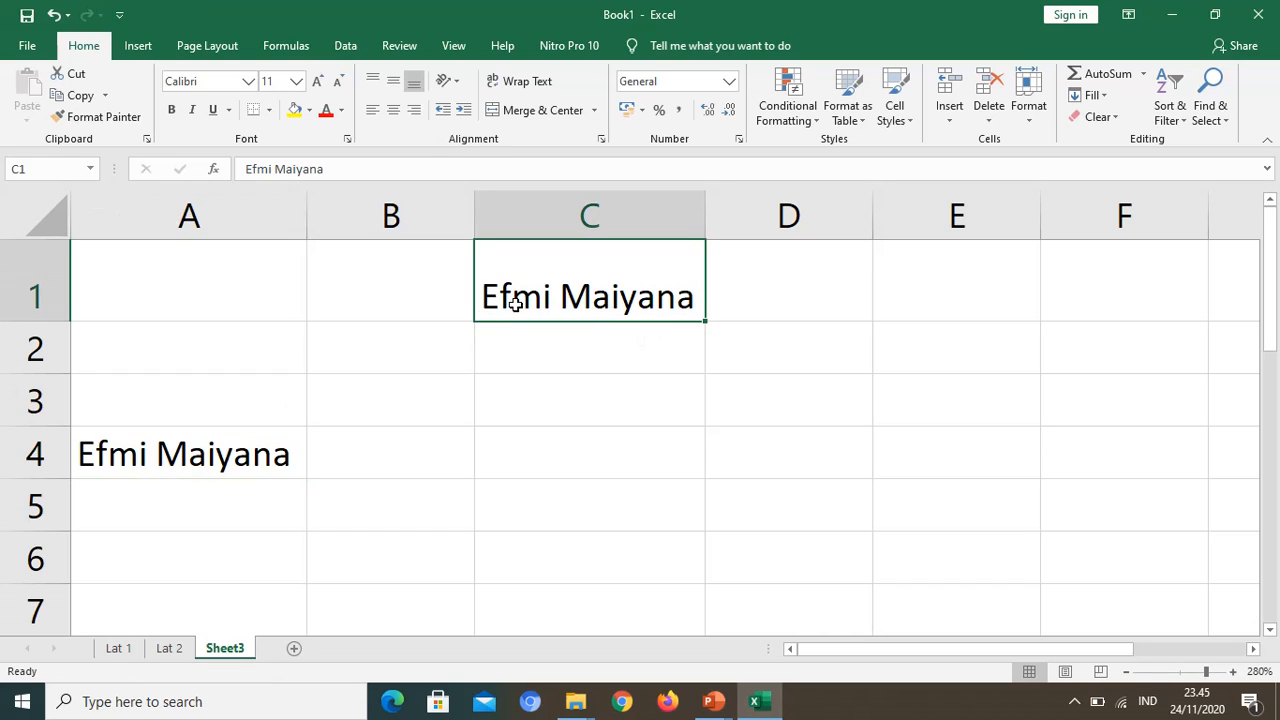
pyautogui.moveTo(564, 320); pyautogui.dragTo(562, 430)
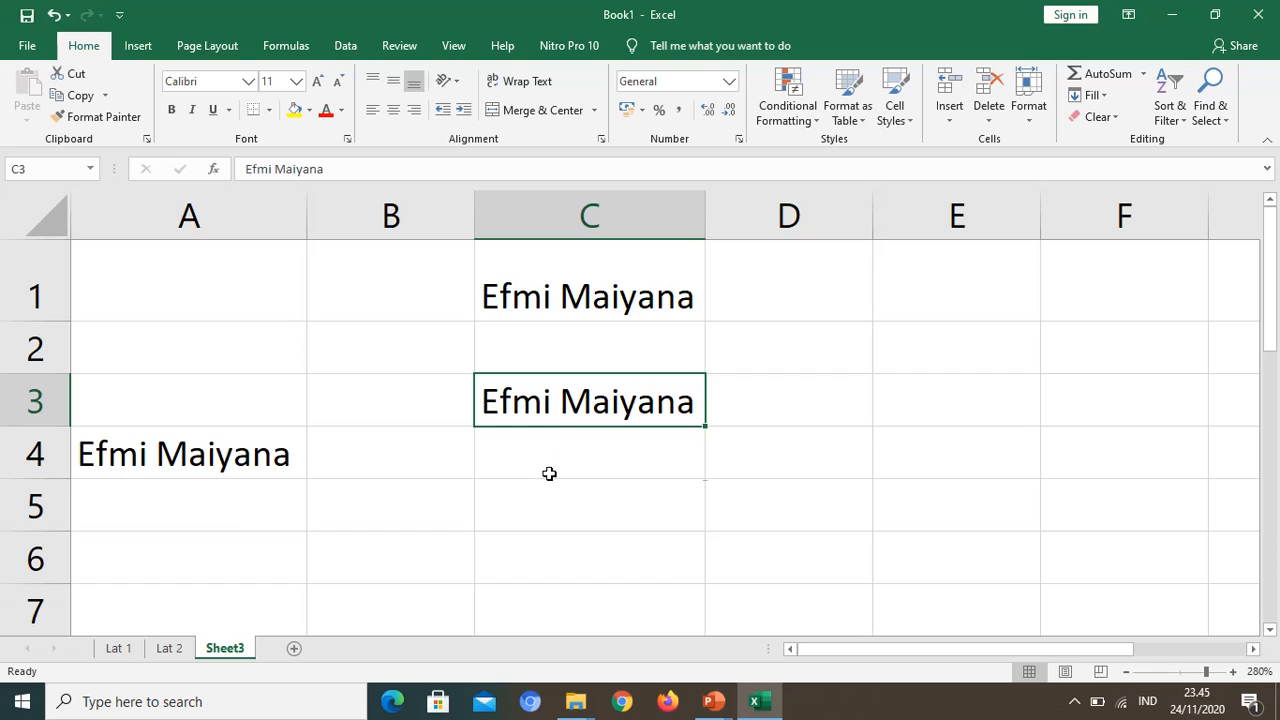
# Step: Fill the name from C3 down to C6 and across to column F
pyautogui.click(550, 472)
pyautogui.click(567, 400)
pyautogui.moveTo(705, 427); pyautogui.dragTo(707, 580)
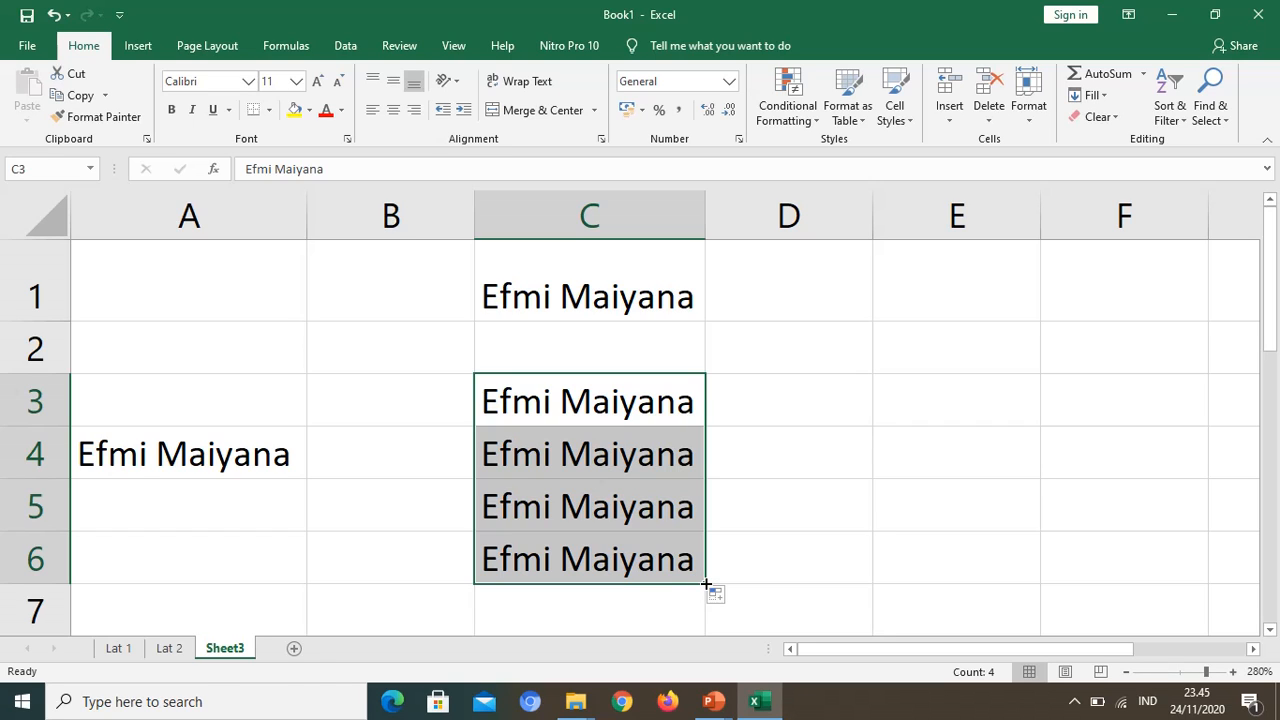
pyautogui.moveTo(706, 584); pyautogui.dragTo(1157, 582)
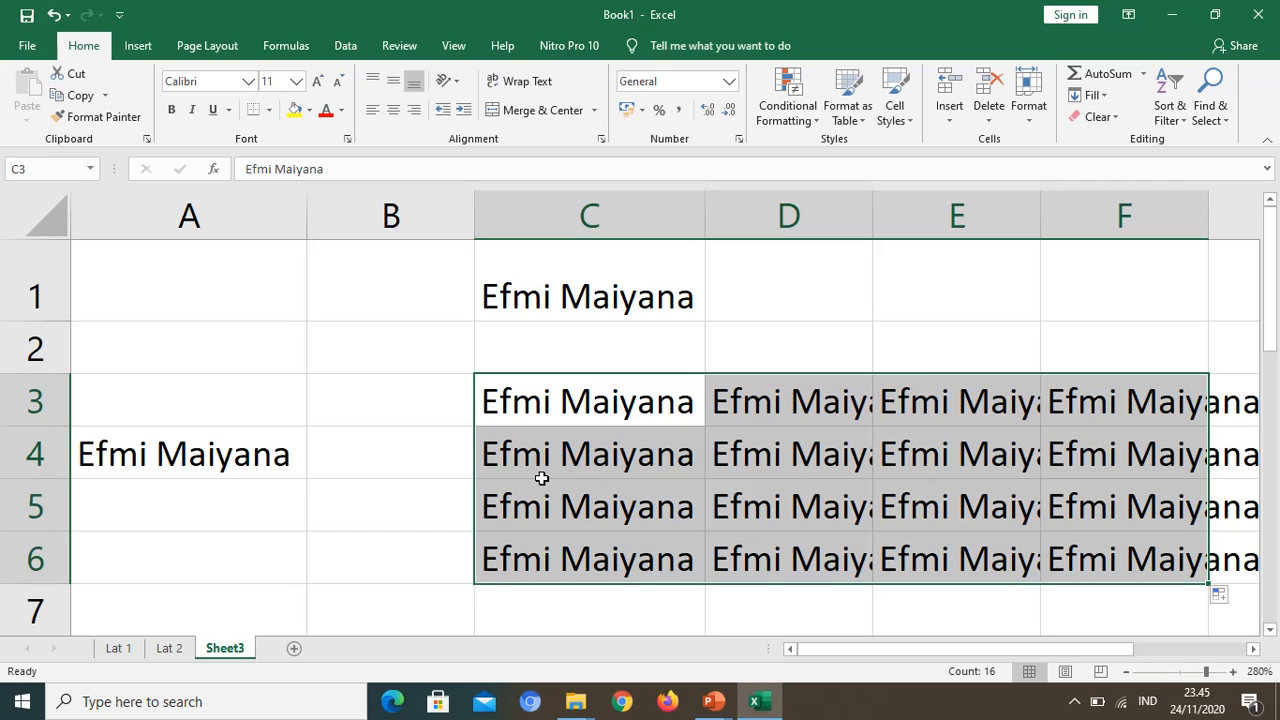
# Step: Clear the contents of every cell on Sheet3
pyautogui.hotkey('ctrl', 'a')
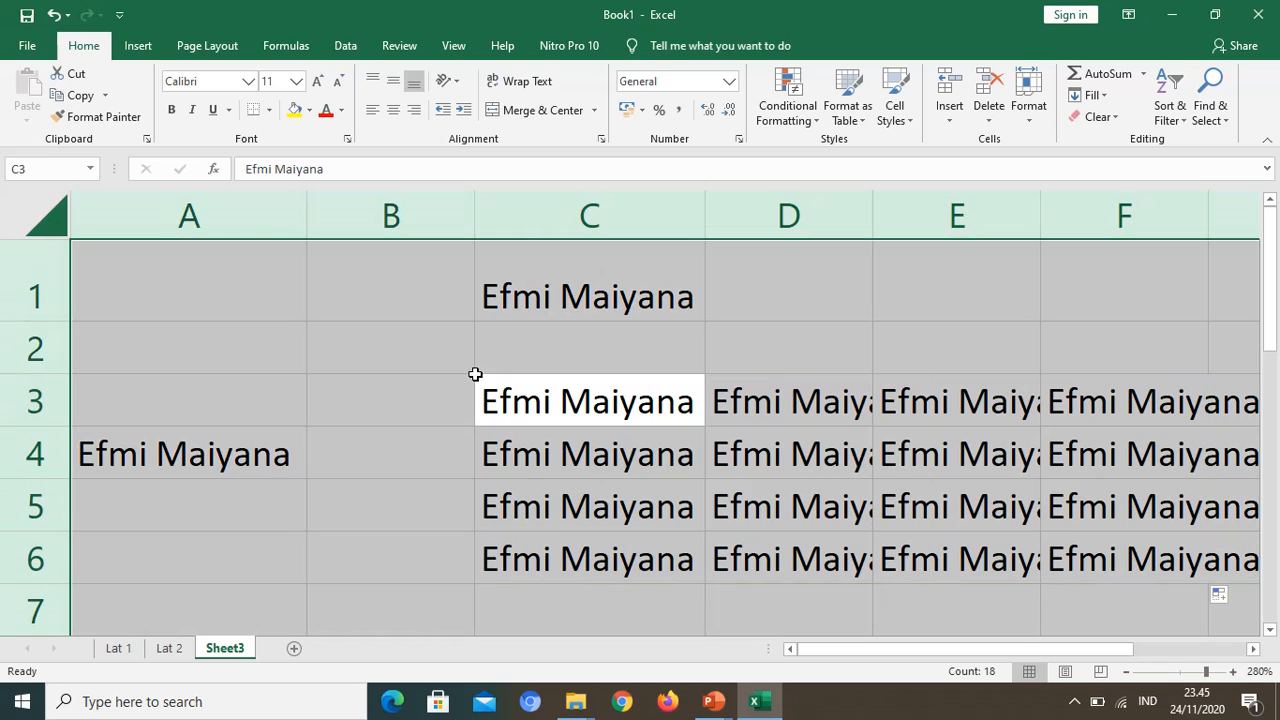
pyautogui.press('Delete')
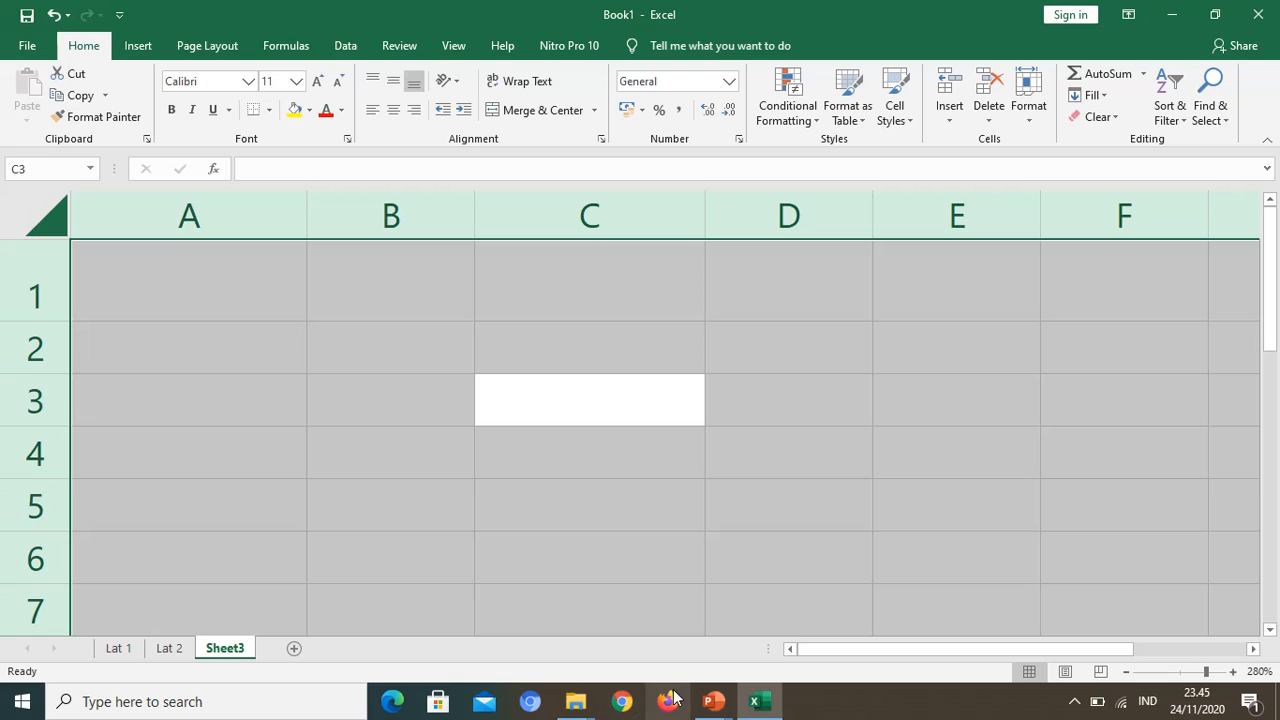
# Step: Look at the Pertemuan 9 outline slide in PowerPoint and return to the Excel workbook
pyautogui.moveTo(707, 697)
pyautogui.click(805, 657)
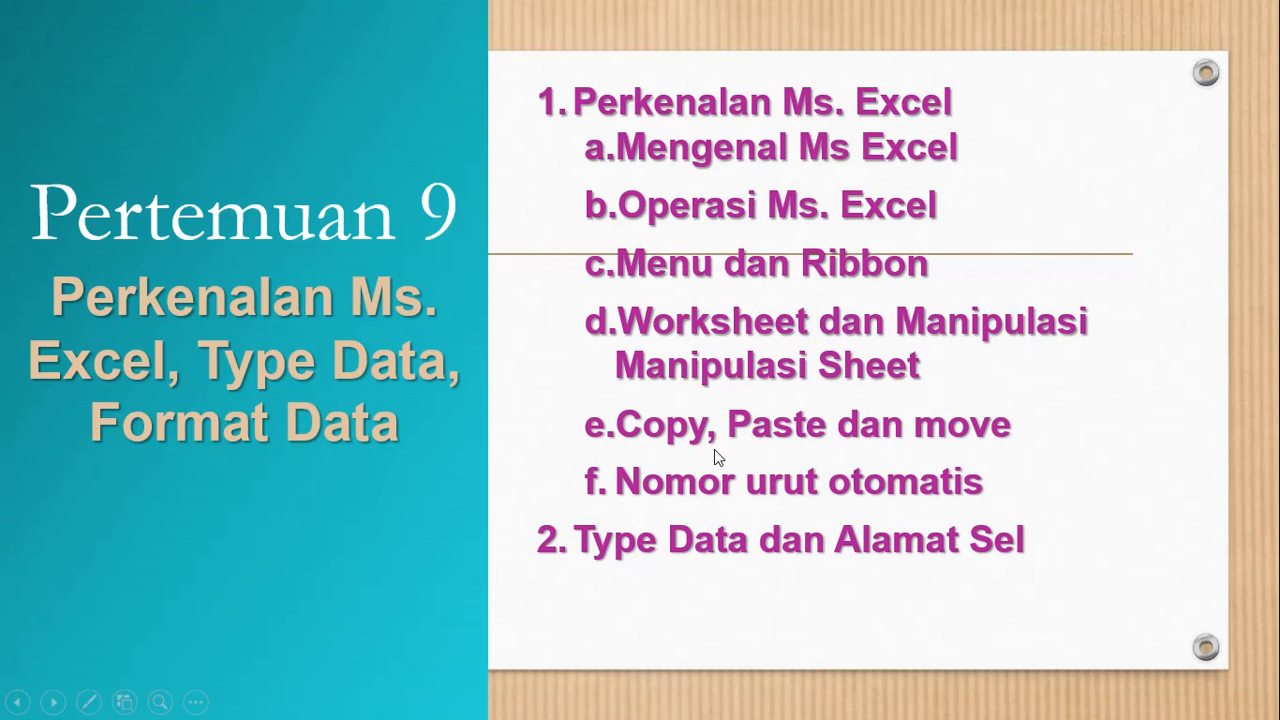
pyautogui.press('super')
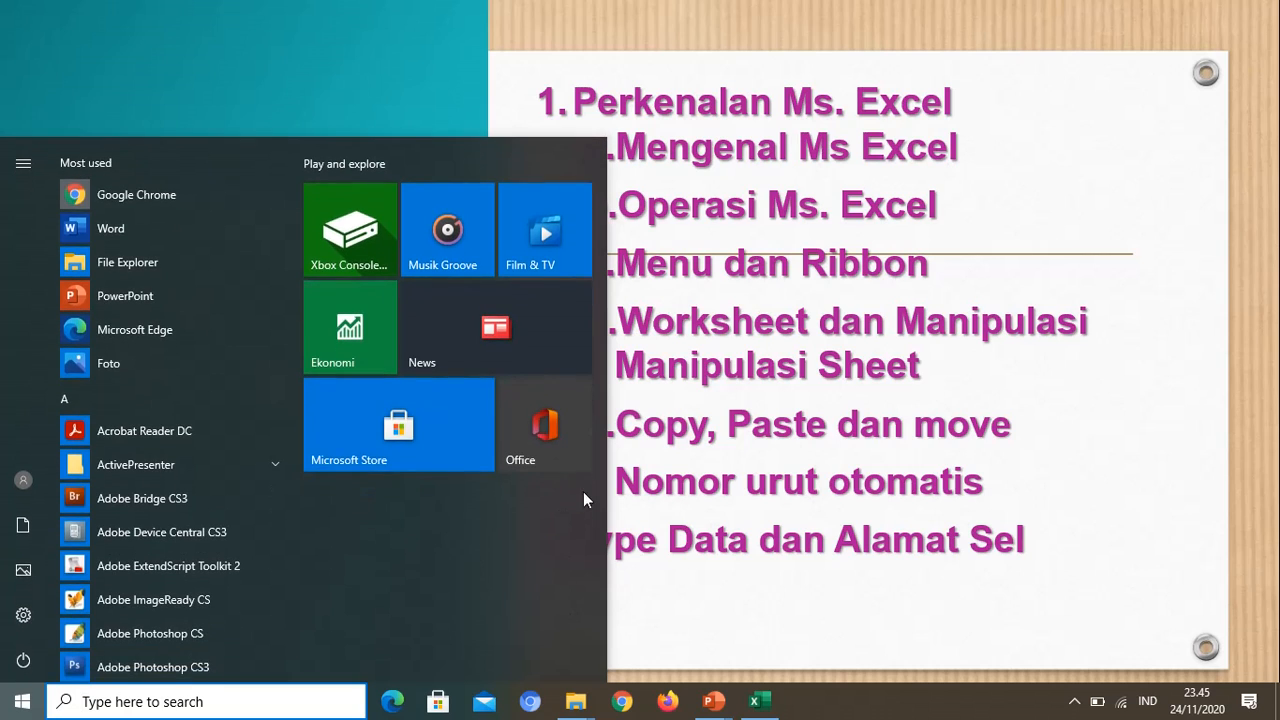
pyautogui.click(759, 701)
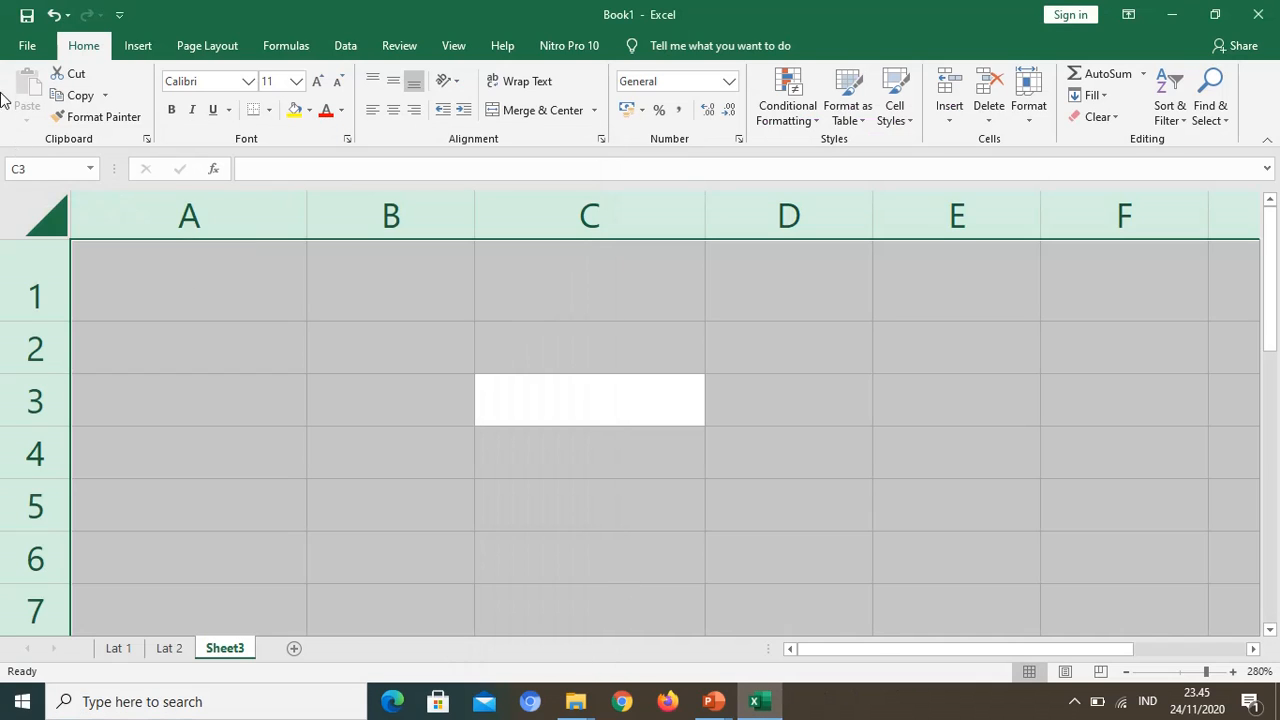
# Step: Enter 1 in cell A1 and fill it down as a number series from 1 to 7 in A1:A7
pyautogui.click(184, 286)
pyautogui.write('1')
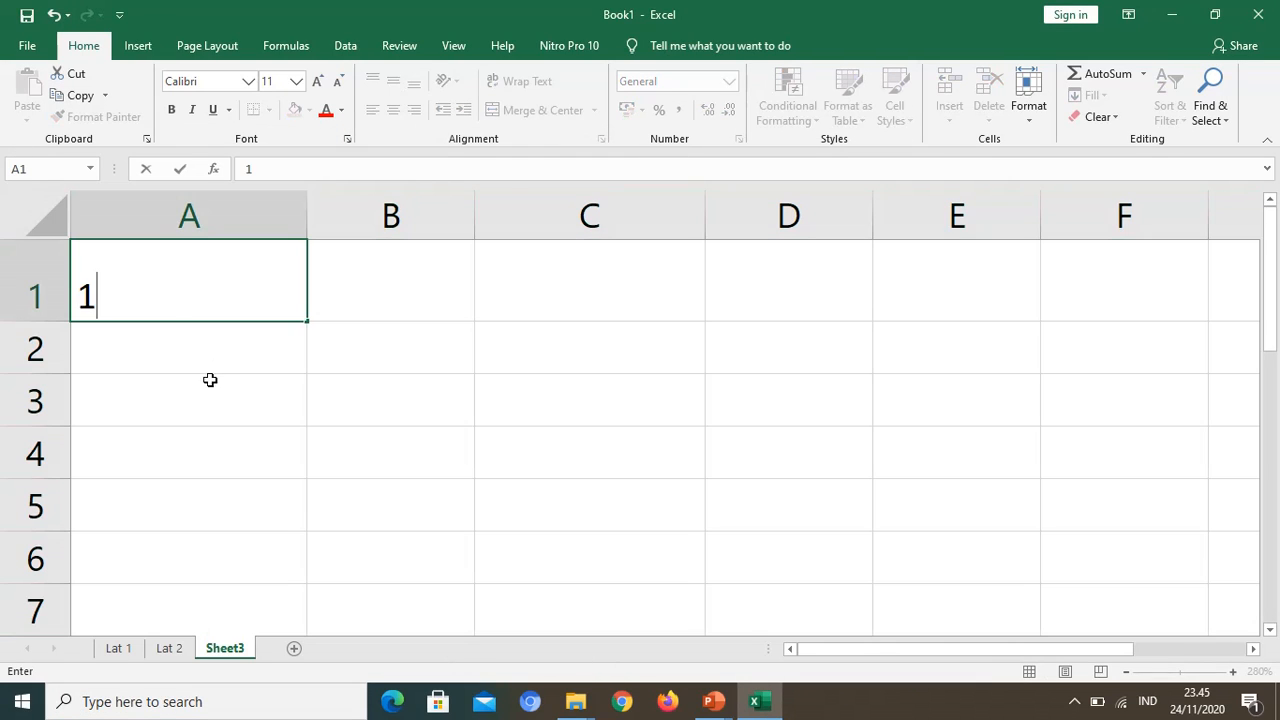
pyautogui.click(208, 377)
pyautogui.click(266, 288)
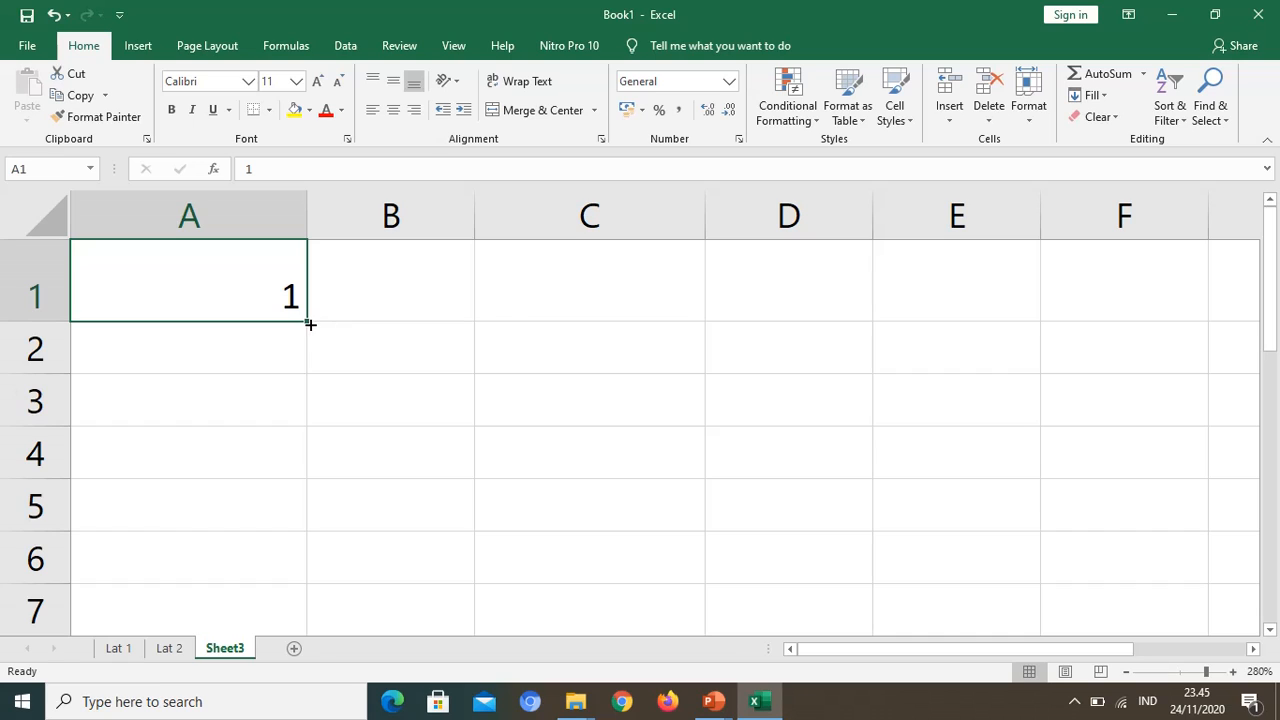
pyautogui.click(309, 323)
pyautogui.moveTo(305, 321); pyautogui.dragTo(286, 623)
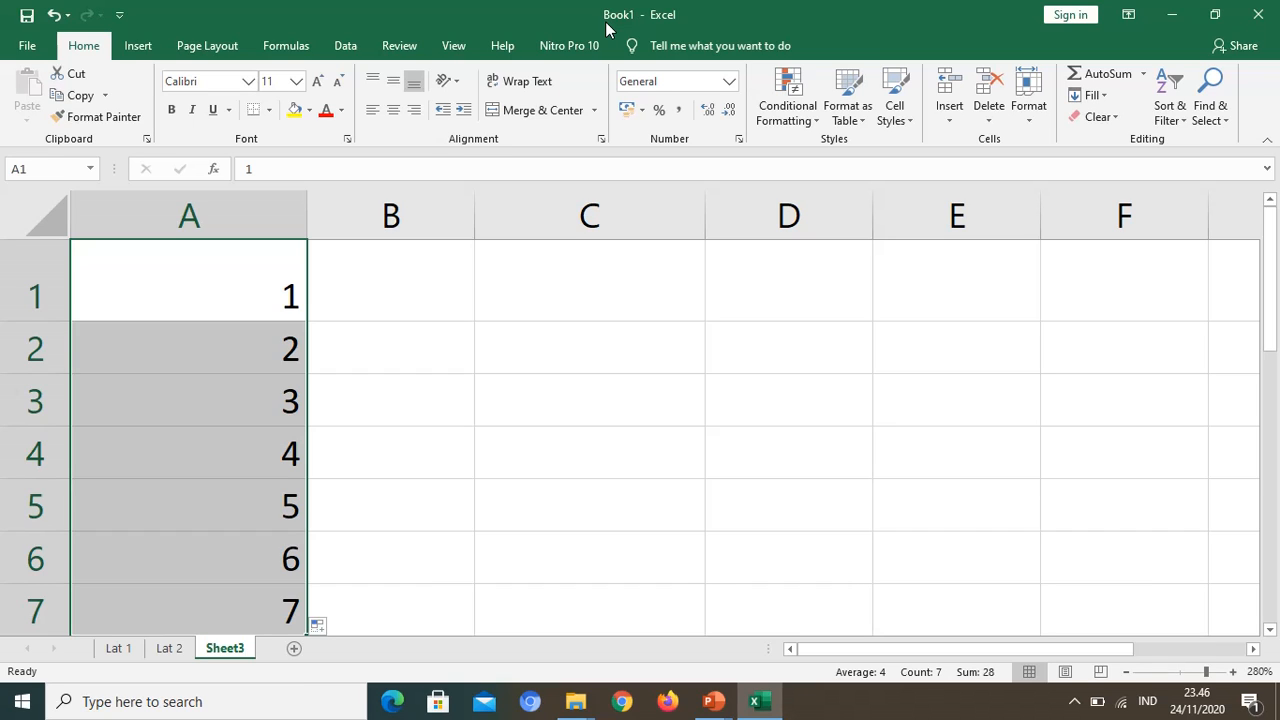
# Step: Fill number series from A1 across to 6 in F1, and from B1 down to 6 in B5
pyautogui.click(276, 299)
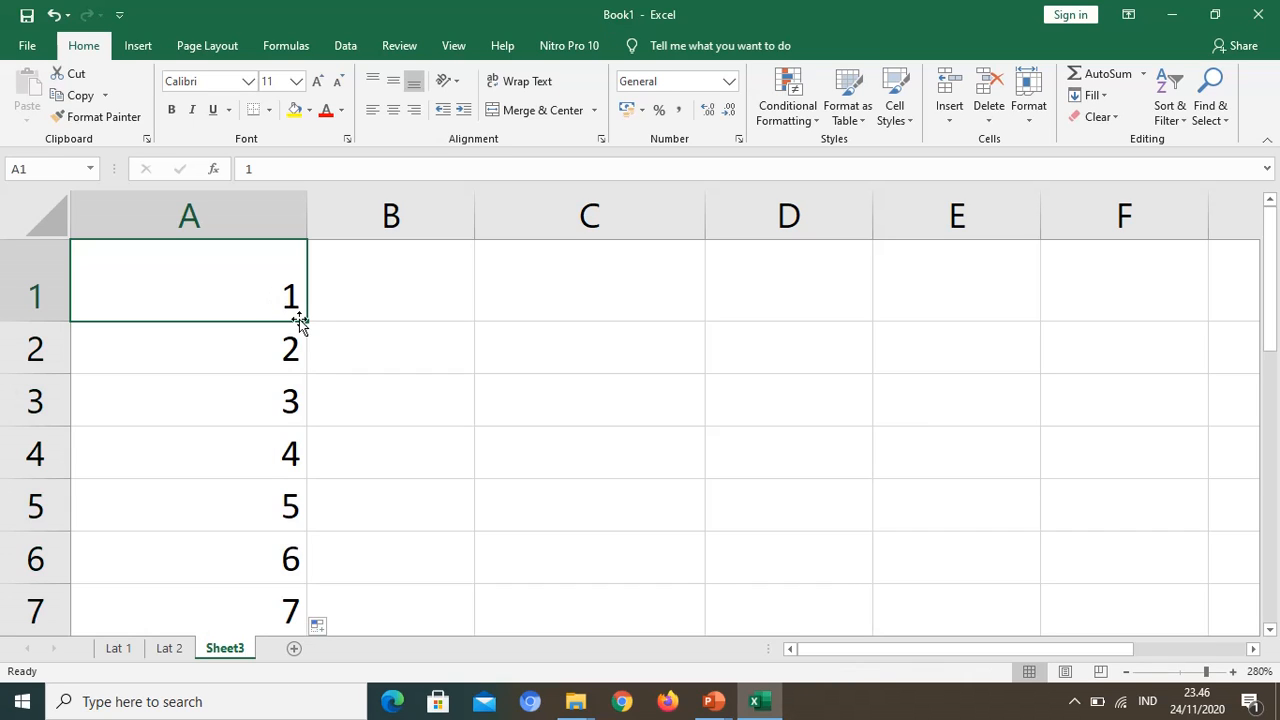
pyautogui.moveTo(306, 321); pyautogui.dragTo(1152, 340)
pyautogui.click(522, 390)
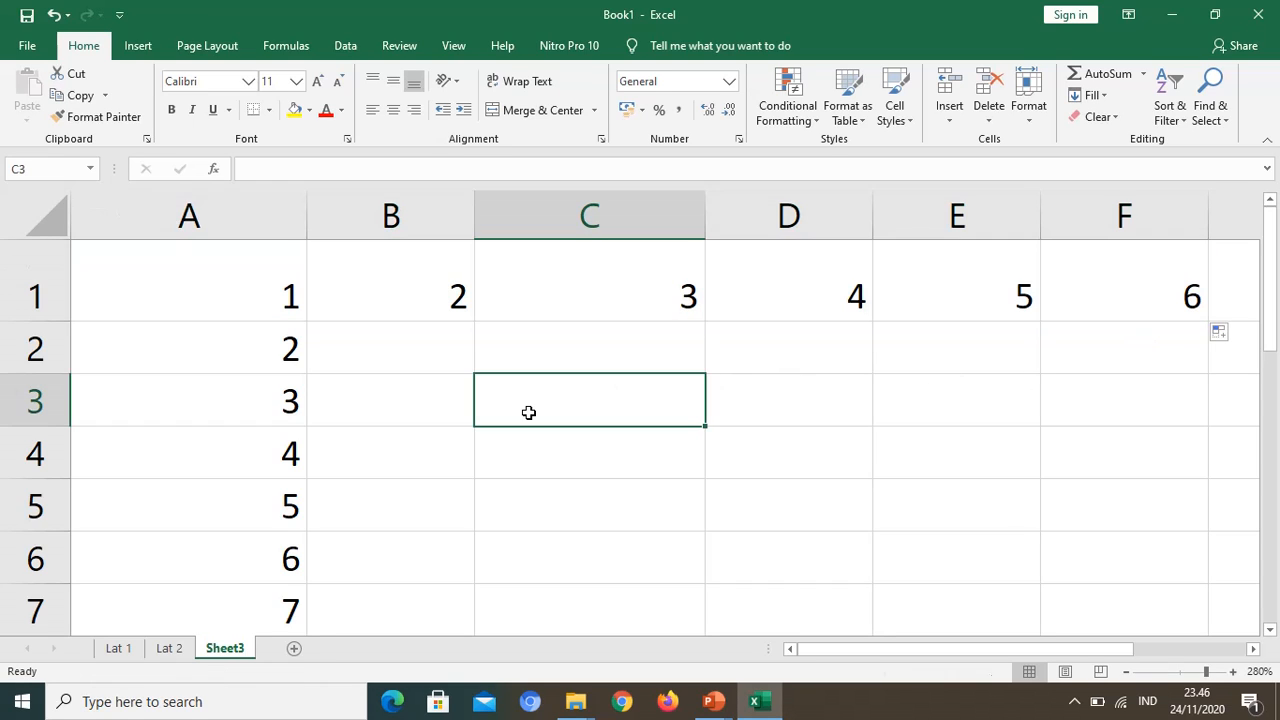
pyautogui.click(458, 300)
pyautogui.moveTo(474, 322); pyautogui.dragTo(467, 548)
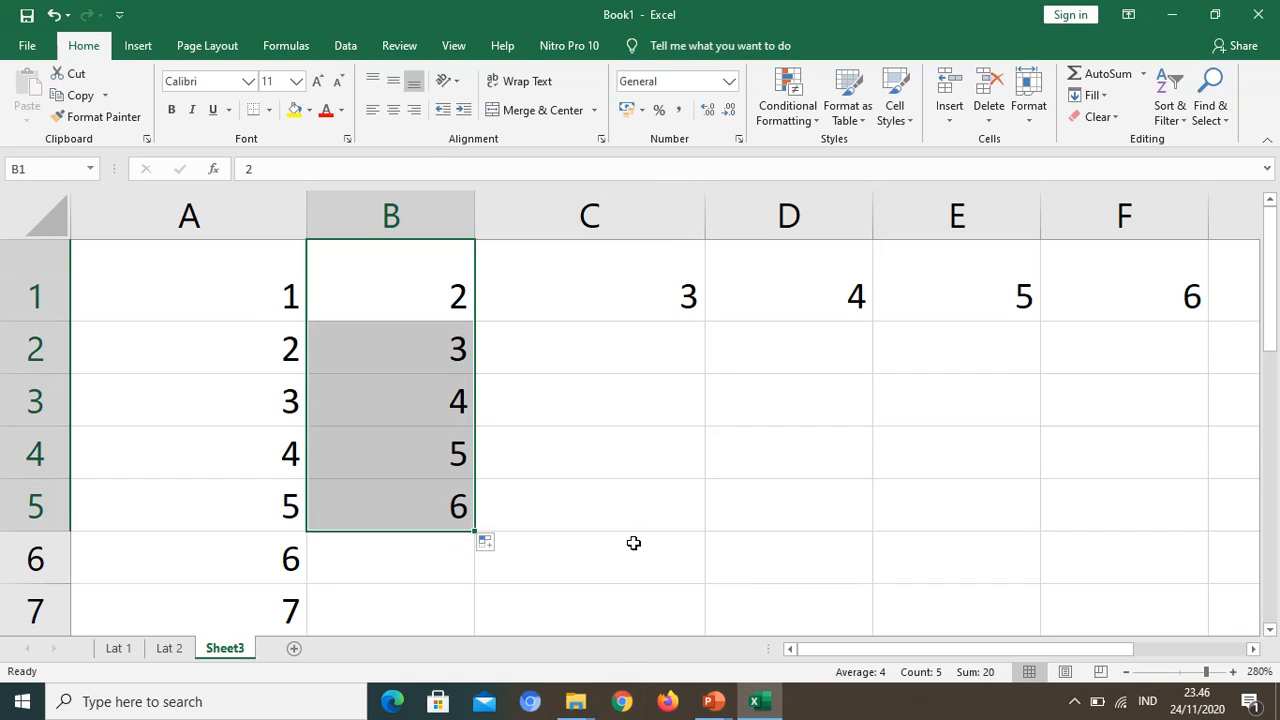
# Step: Clear all the number series from the sheet and select cell A1
pyautogui.hotkey('ctrl', 'a')
pyautogui.press('Delete')
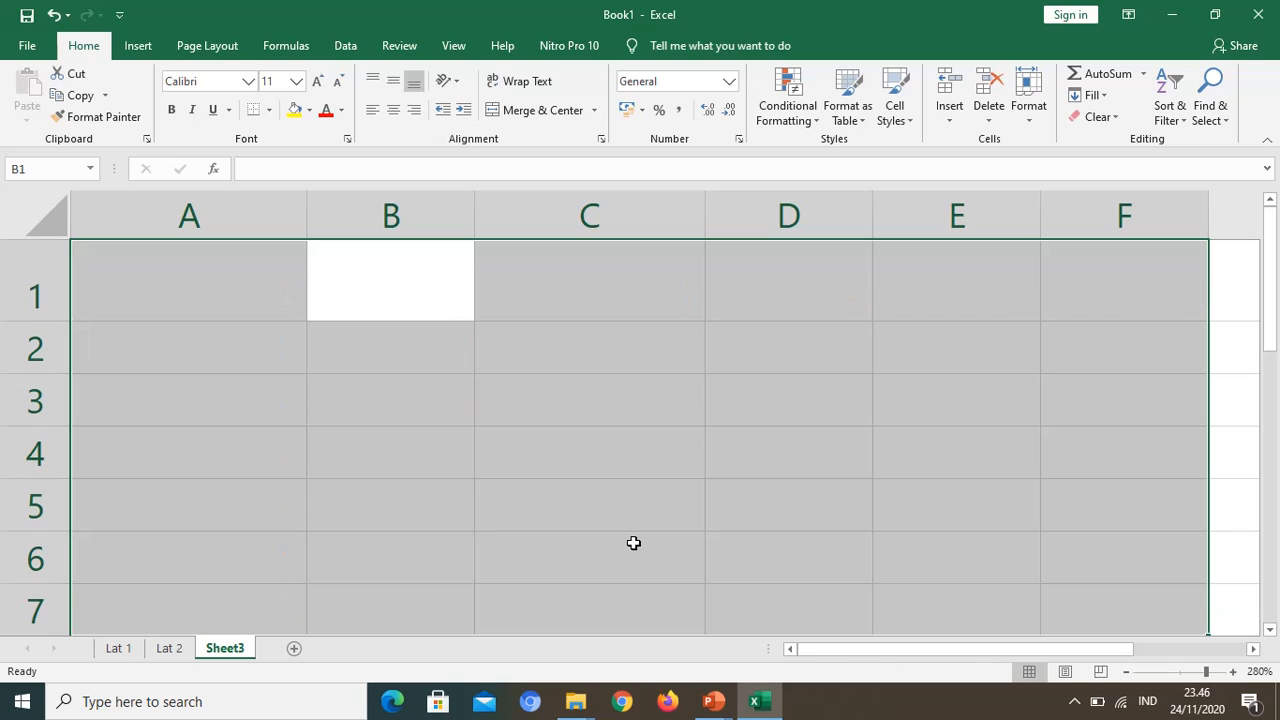
pyautogui.click(256, 289)
# Step: Select columns A through E and resize them together to one uniform, narrower width
pyautogui.click(178, 213)
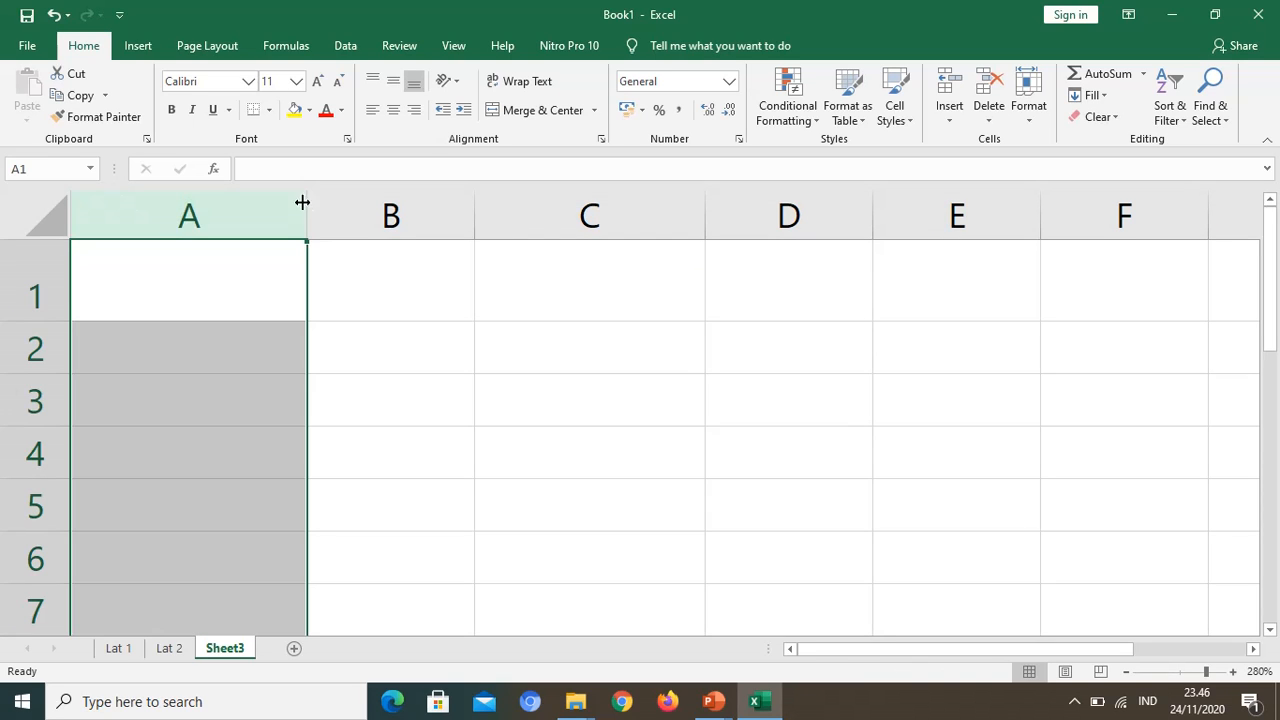
pyautogui.moveTo(274, 209); pyautogui.dragTo(931, 214)
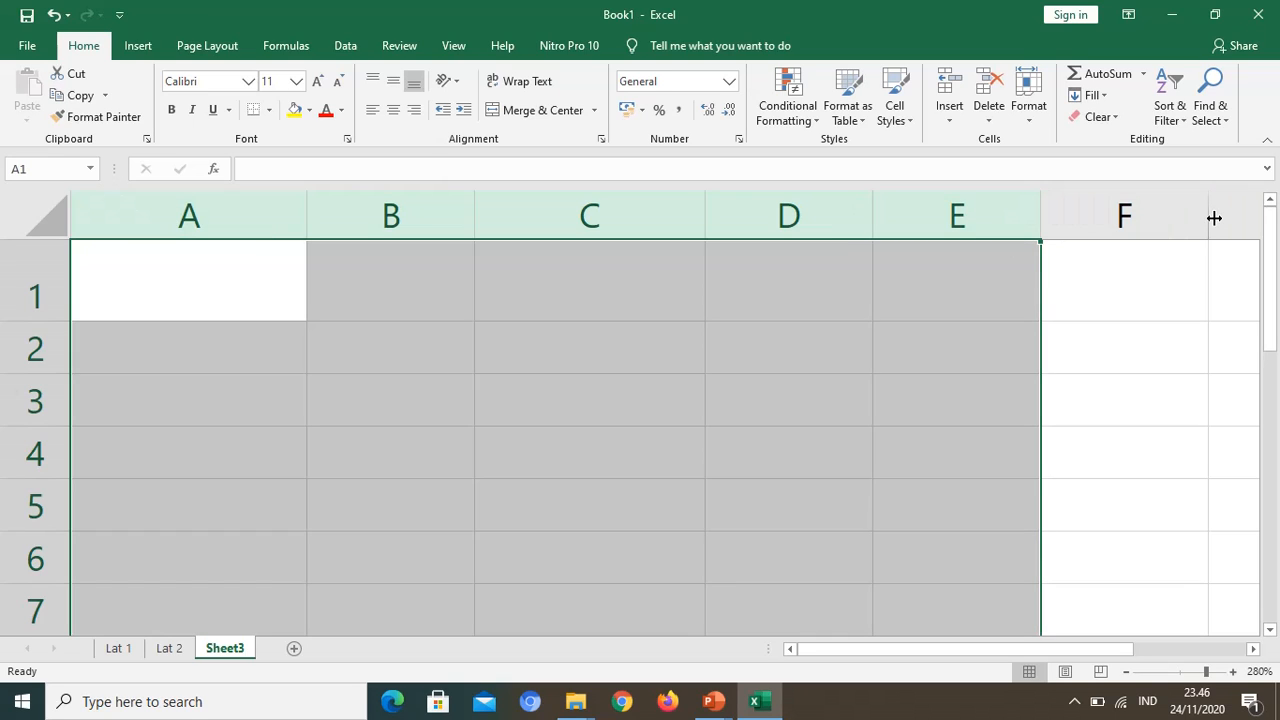
pyautogui.moveTo(1213, 215); pyautogui.dragTo(1211, 214)
pyautogui.moveTo(1046, 214)
pyautogui.mouseDown()
pyautogui.moveTo(1028, 214)
pyautogui.moveTo(1048, 214)
pyautogui.mouseUp()
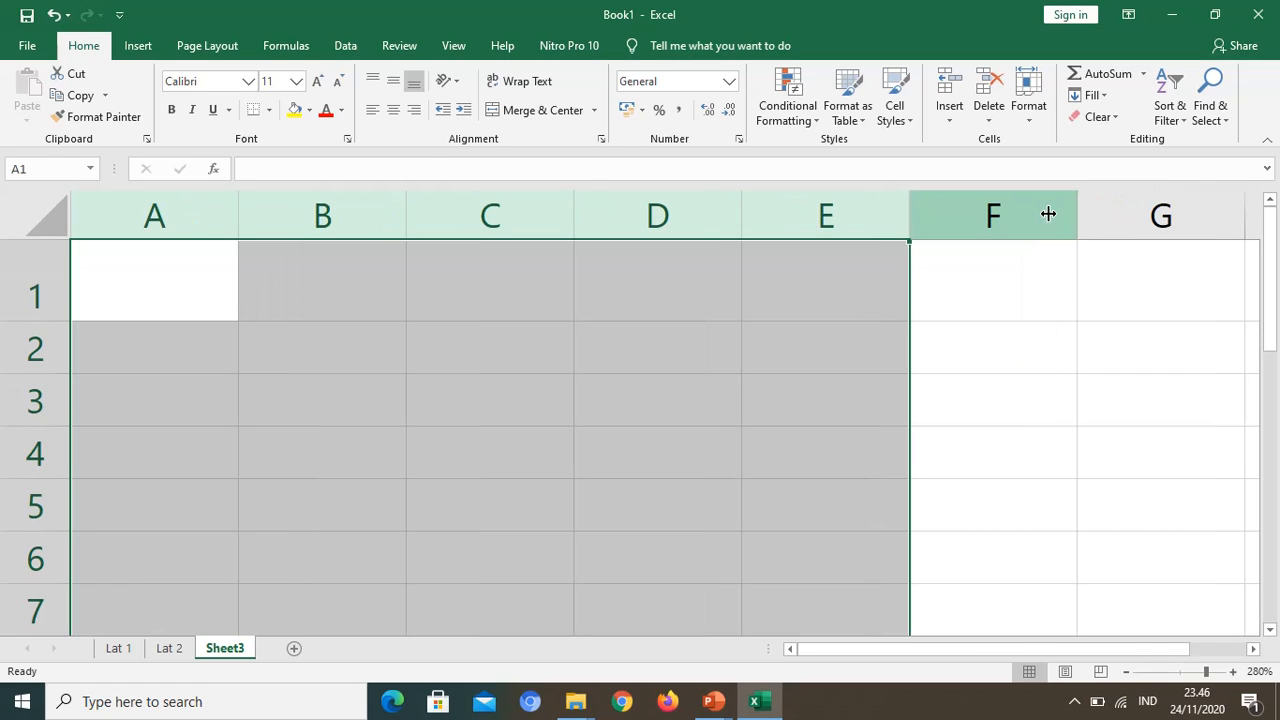
# Step: Widen columns A through D together, and narrow them back to match the remaining columns
pyautogui.click(97, 307)
pyautogui.click(151, 209)
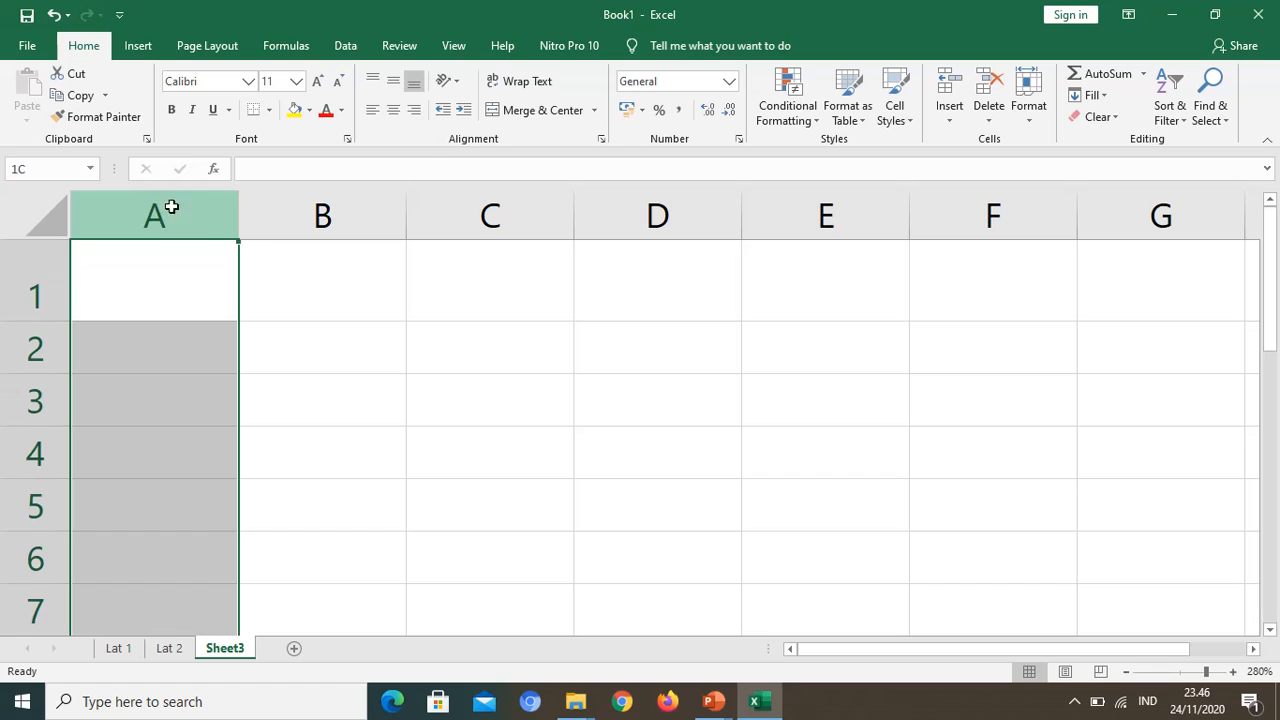
pyautogui.moveTo(171, 208); pyautogui.dragTo(787, 215)
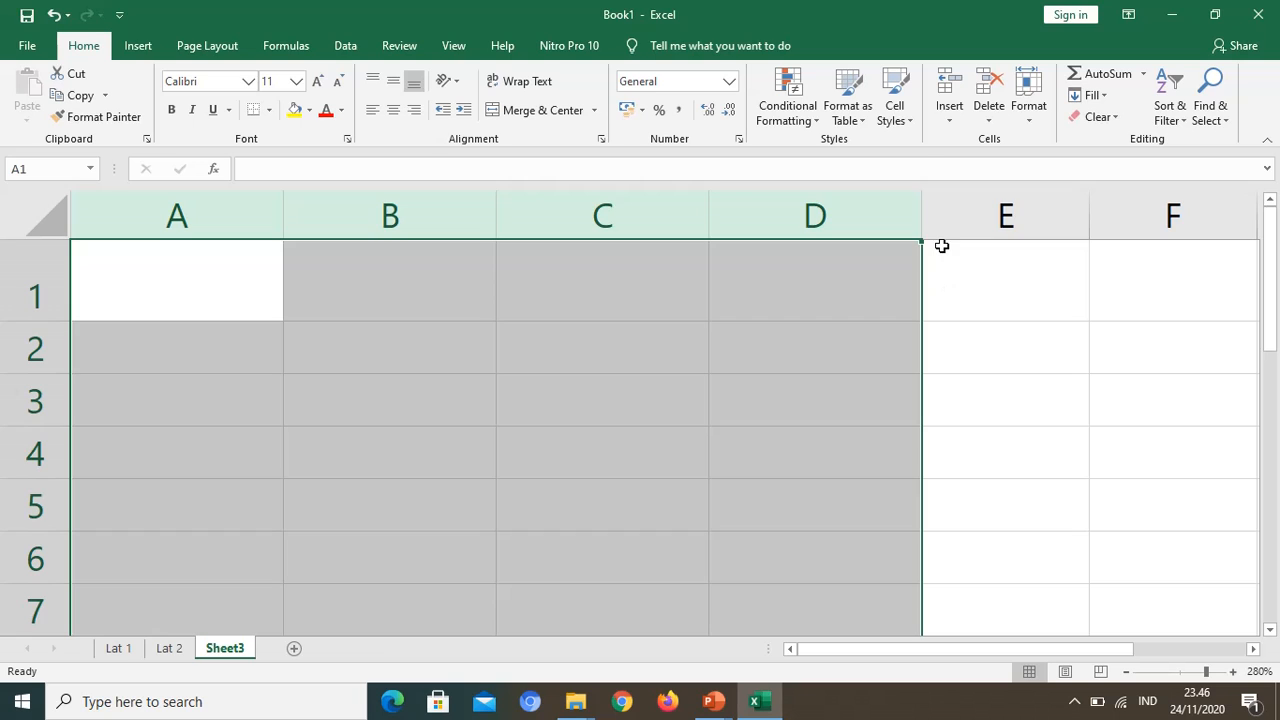
pyautogui.moveTo(926, 213); pyautogui.dragTo(880, 210)
pyautogui.click(314, 435)
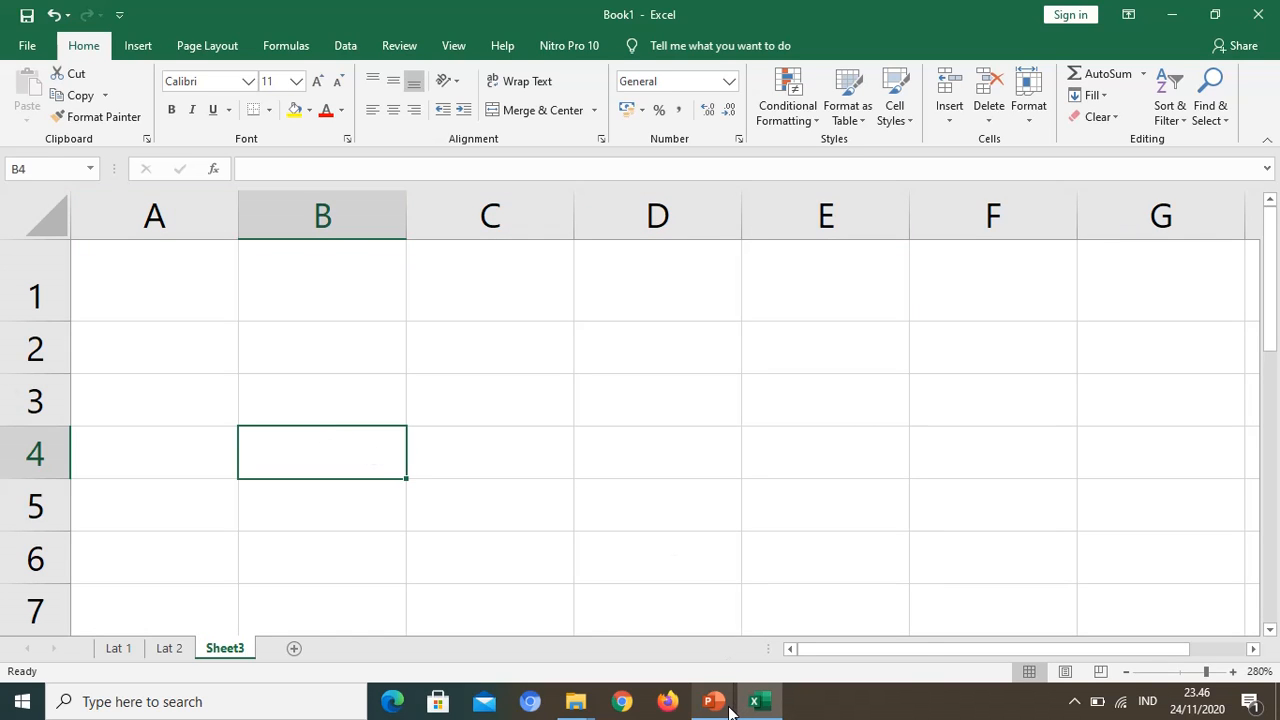
# Step: Select cell A1, check the lesson outline in the PowerPoint slide show, and return to the Excel workbook
pyautogui.moveTo(729, 709)
pyautogui.click(606, 400)
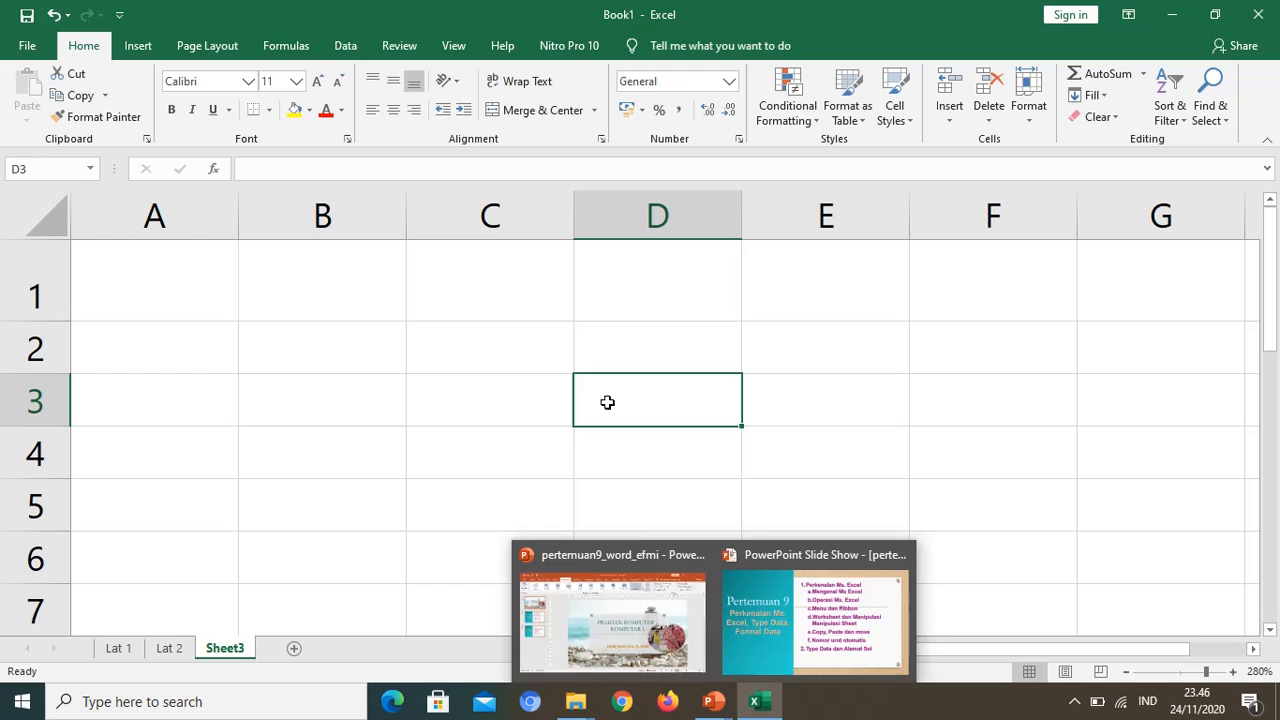
pyautogui.click(180, 289)
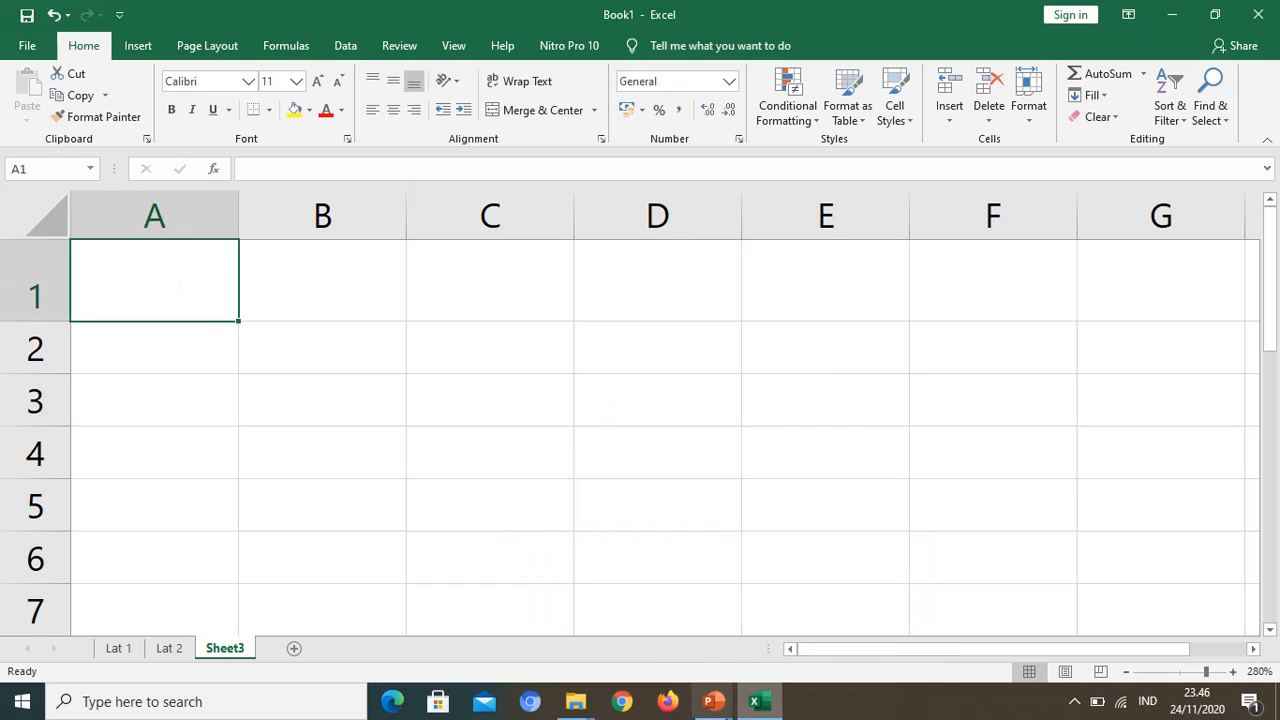
pyautogui.click(762, 705)
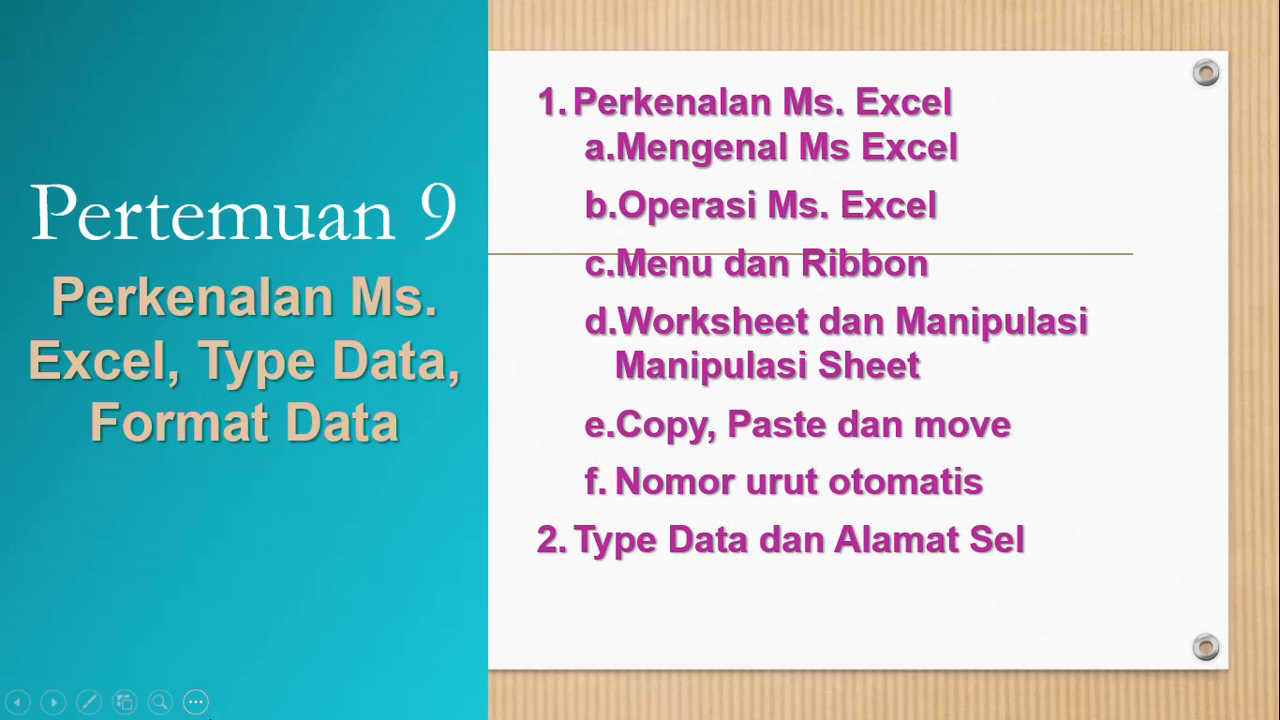
pyautogui.press('Escape')
pyautogui.click(760, 705)
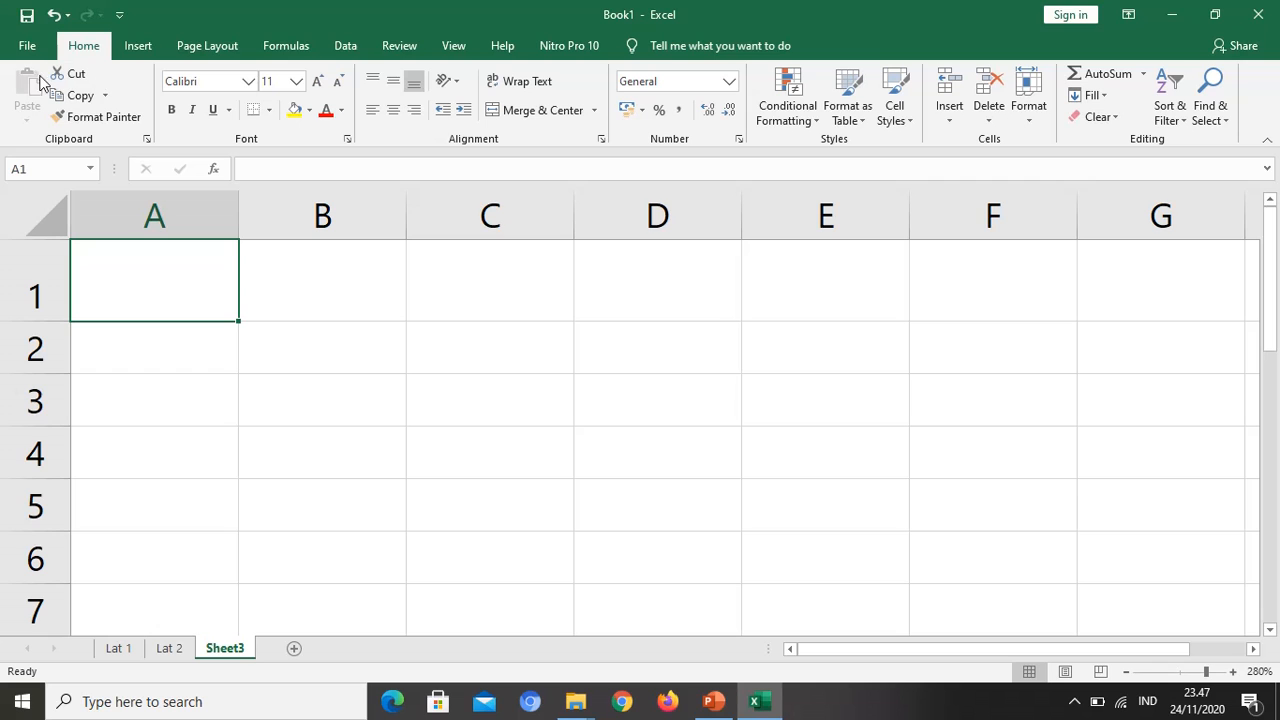
# Step: Save the workbook in the materi pert 9 excell folder, using the author's first name as the file name
pyautogui.click(27, 45)
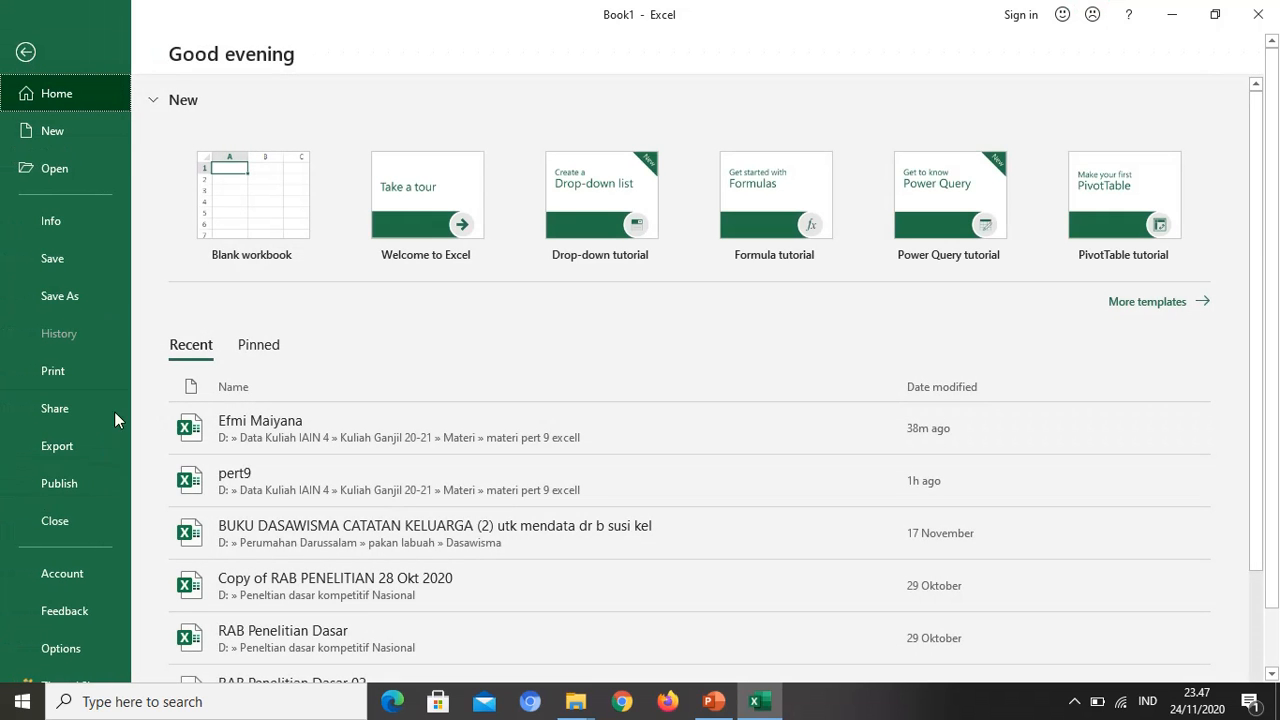
pyautogui.click(70, 305)
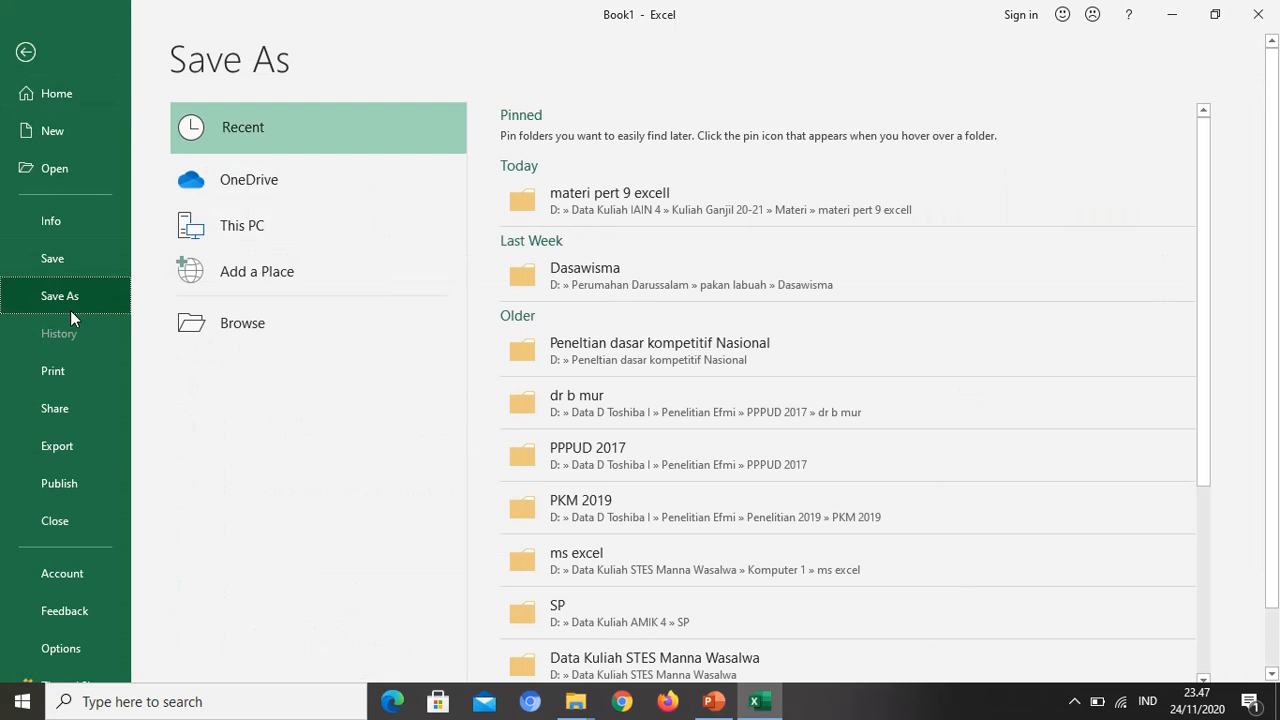
pyautogui.click(718, 216)
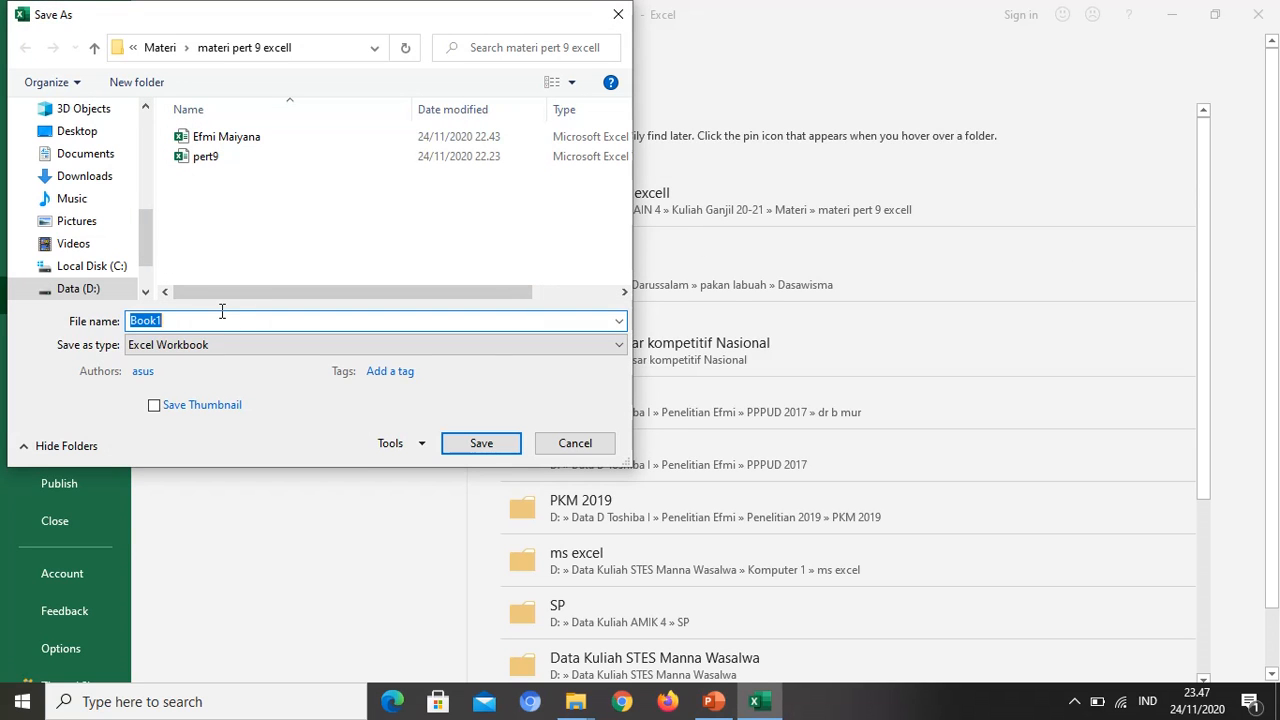
pyautogui.write('Efmi')
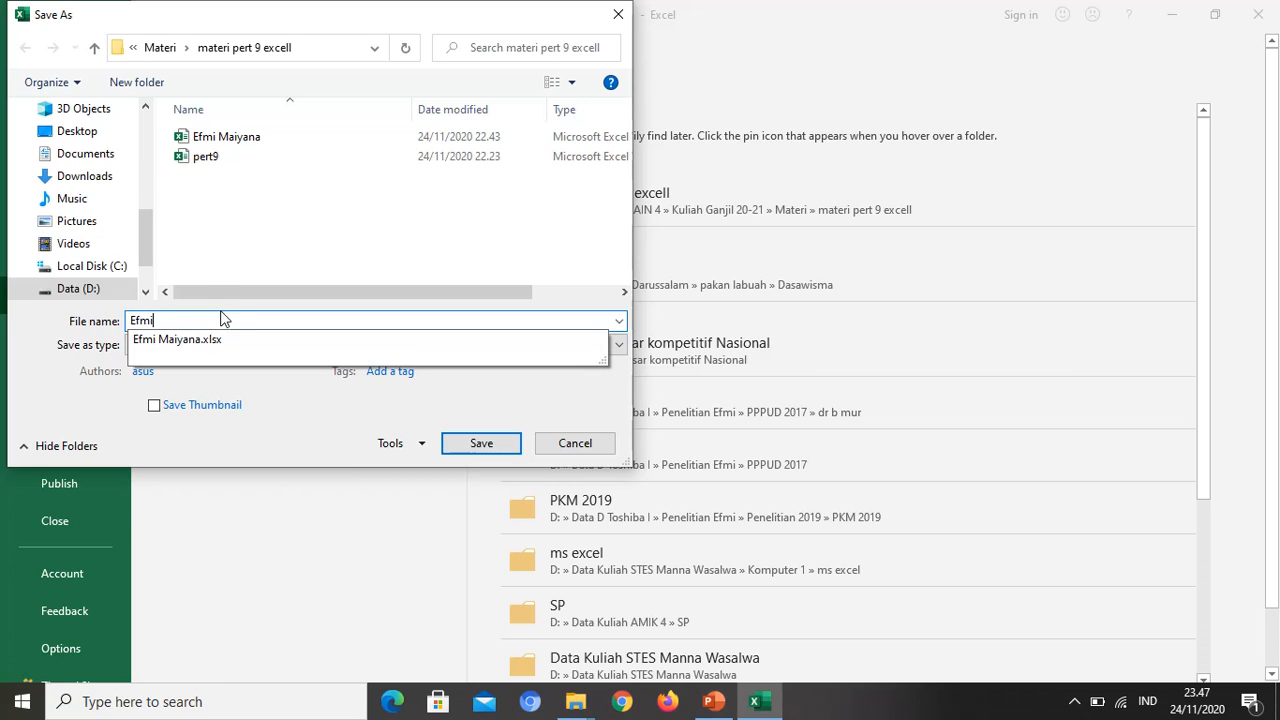
pyautogui.press('Return')
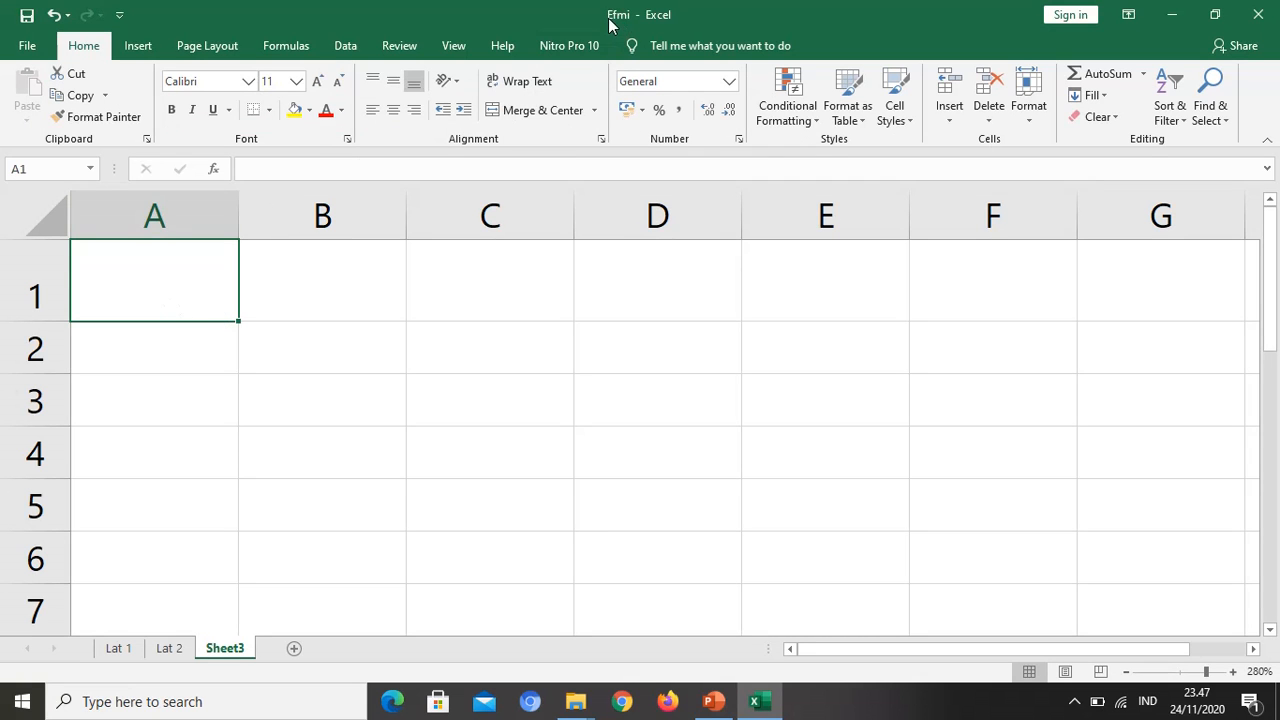
# Step: Select cell A2 on the Lat 1 sheet, and check the lesson outline in PowerPoint before returning to Excel
pyautogui.click(118, 648)
pyautogui.click(164, 647)
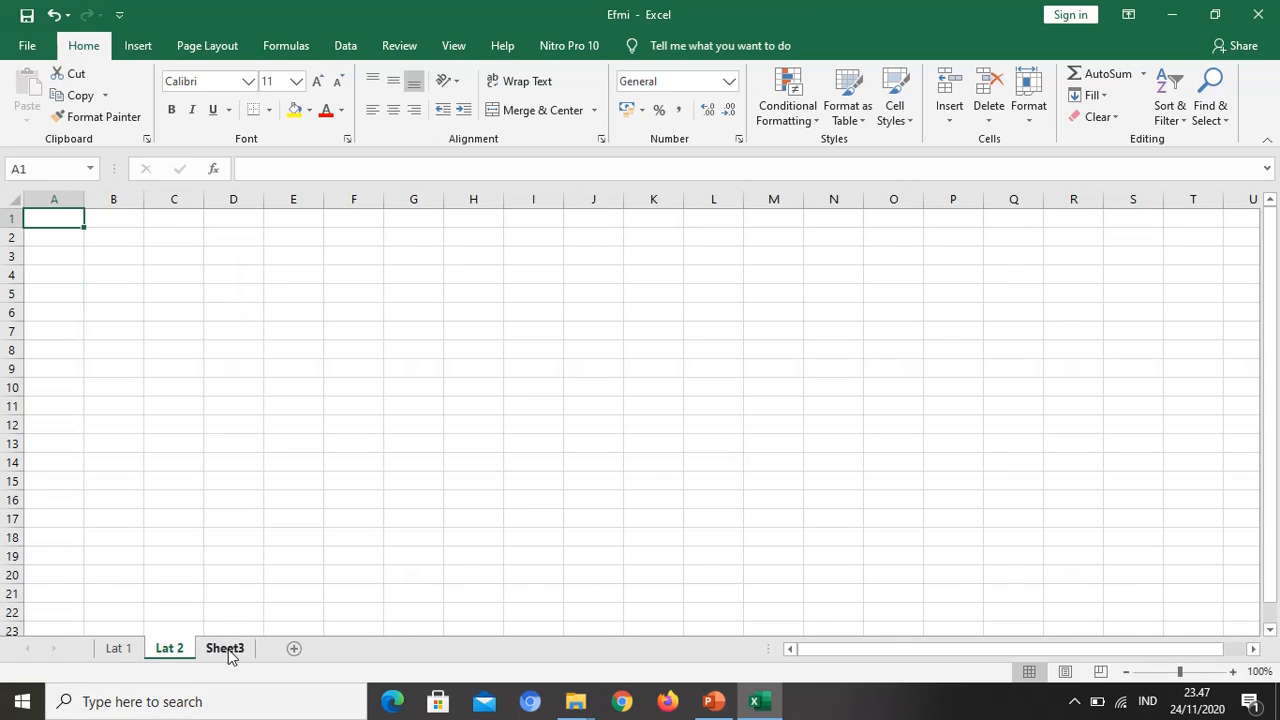
pyautogui.click(119, 651)
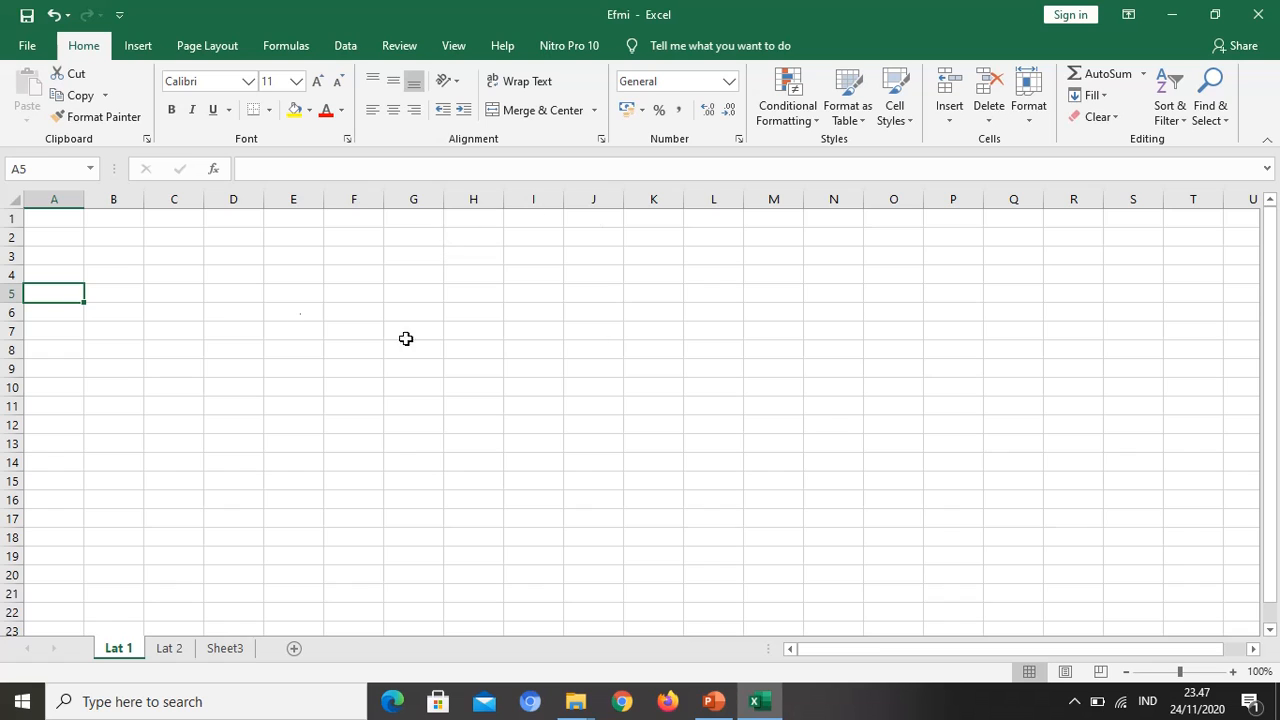
pyautogui.click(49, 228)
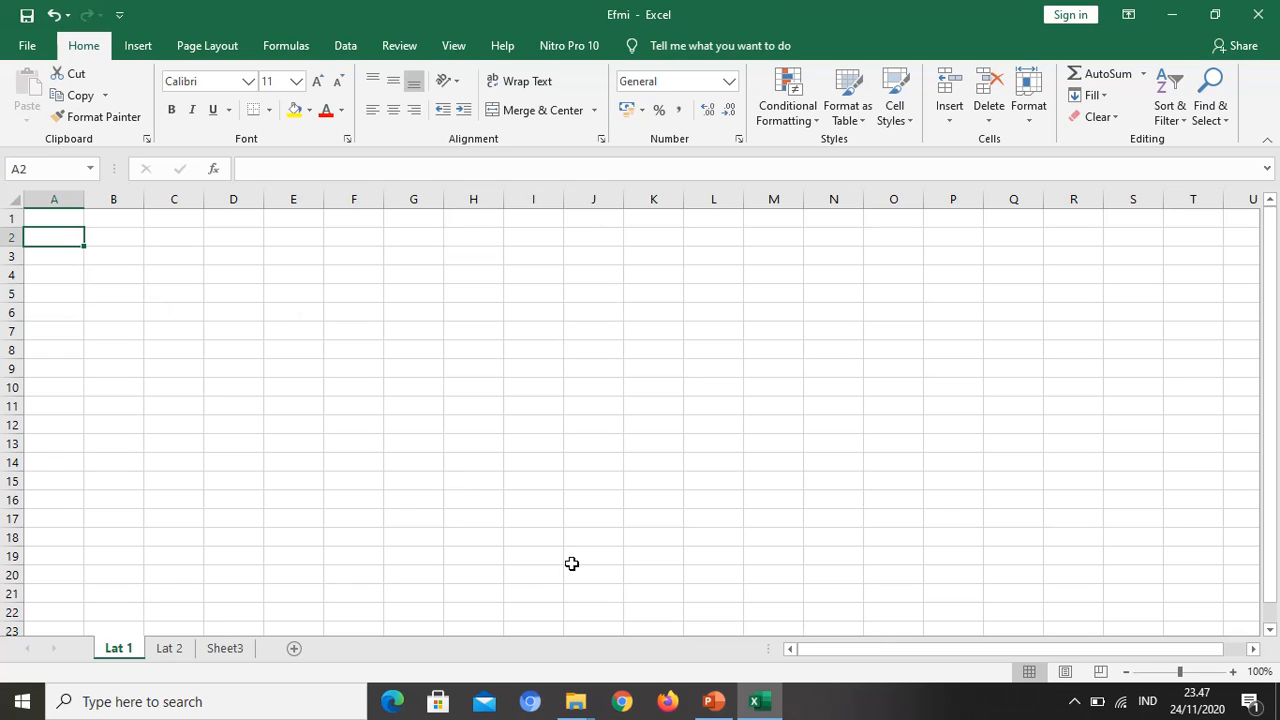
pyautogui.click(718, 704)
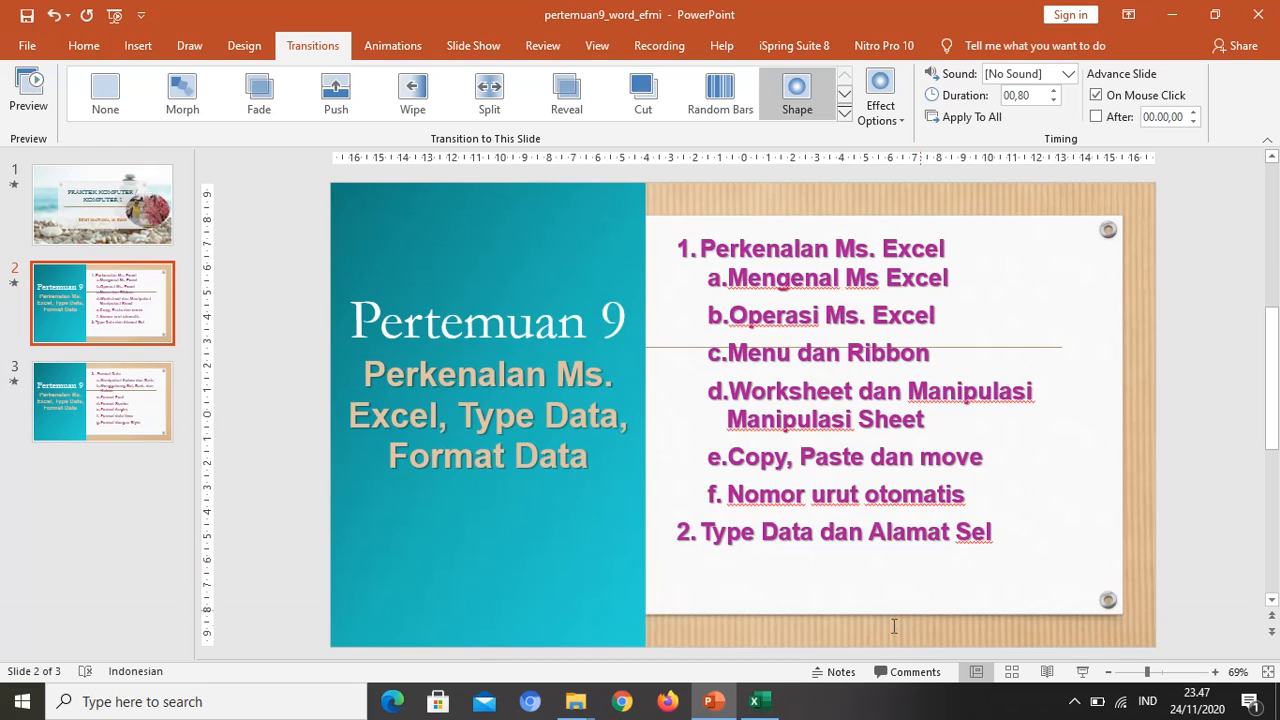
pyautogui.click(755, 701)
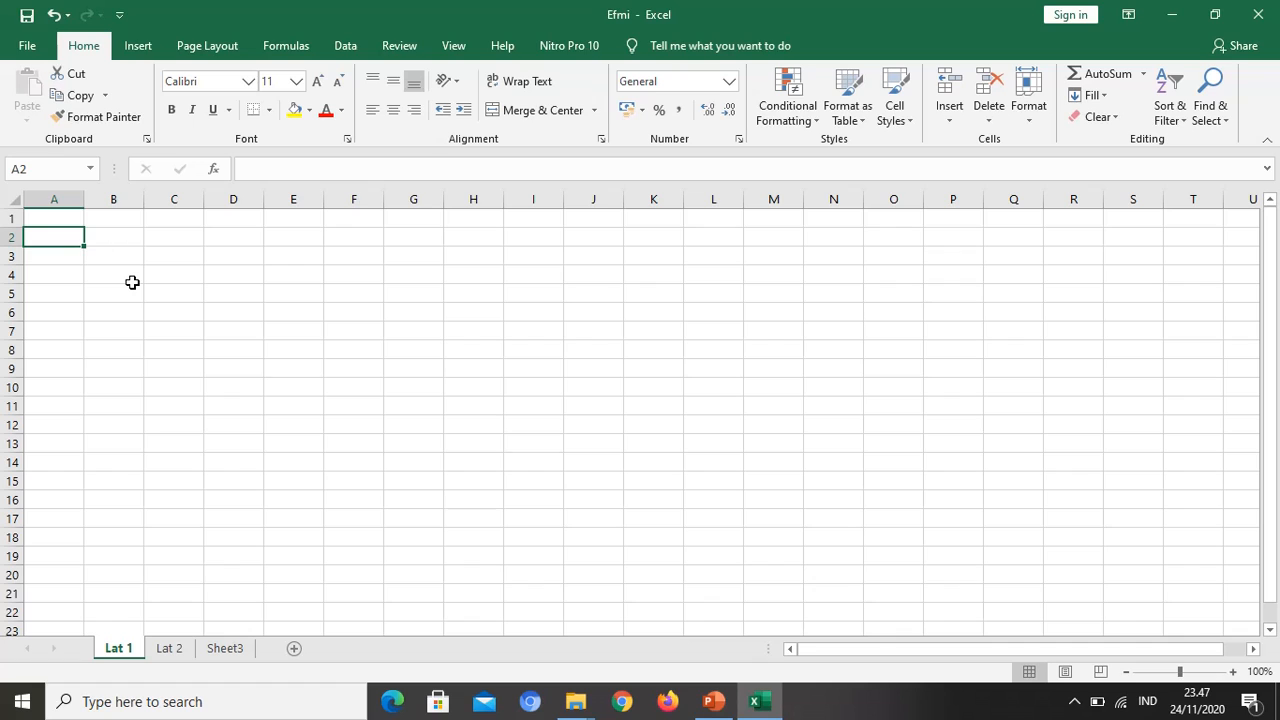
# Step: Enter the text A, the number 5 and the date 24-Nov-2020 in cells A2 to A4, and widen column A
pyautogui.write('A')
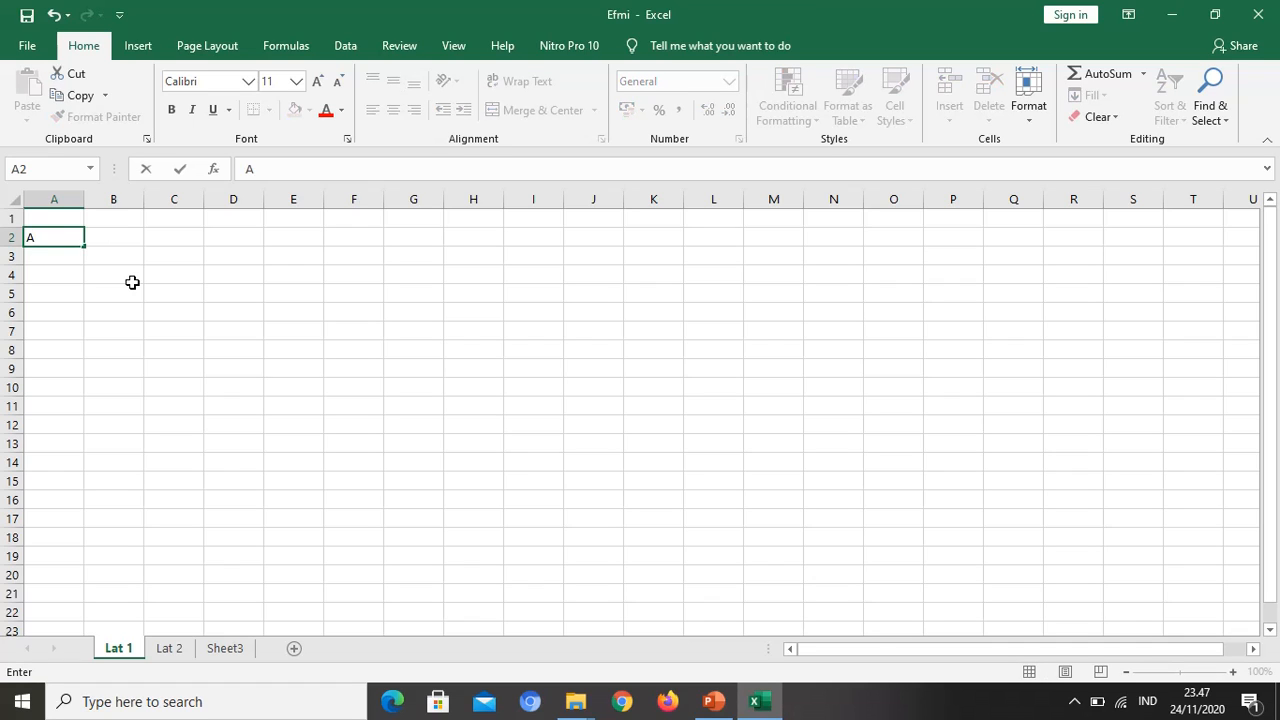
pyautogui.press('Return')
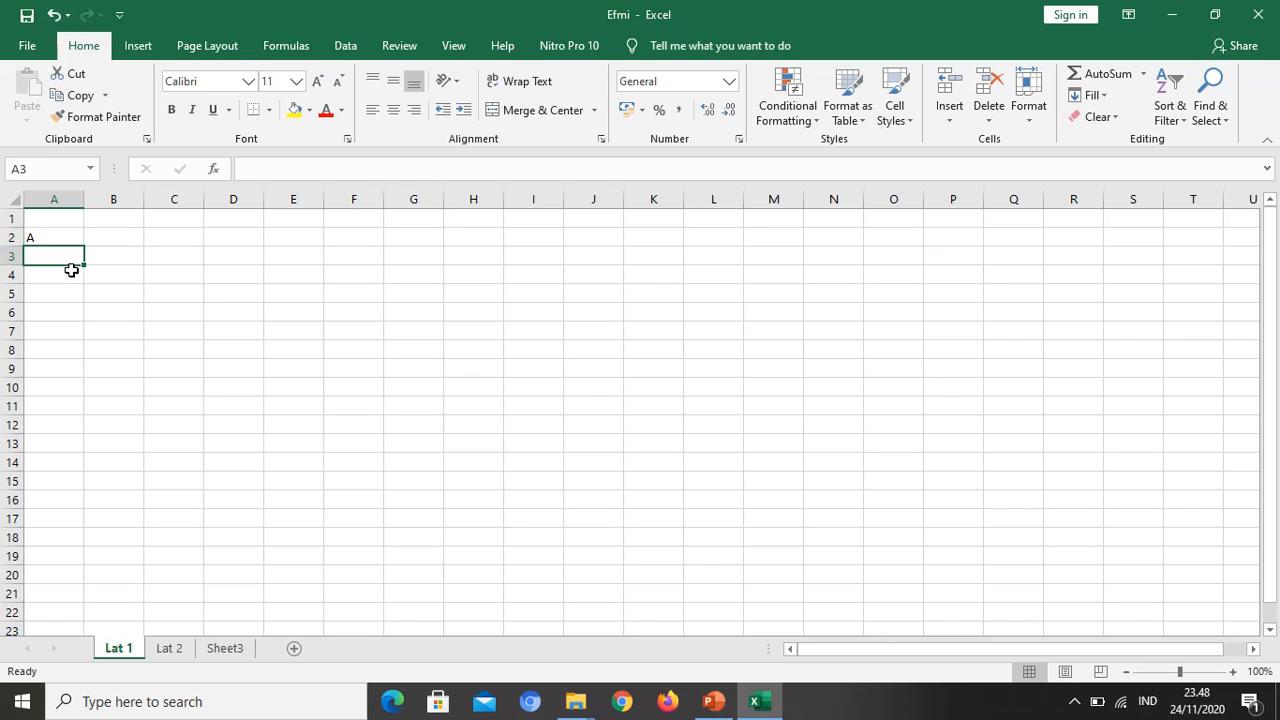
pyautogui.write('5')
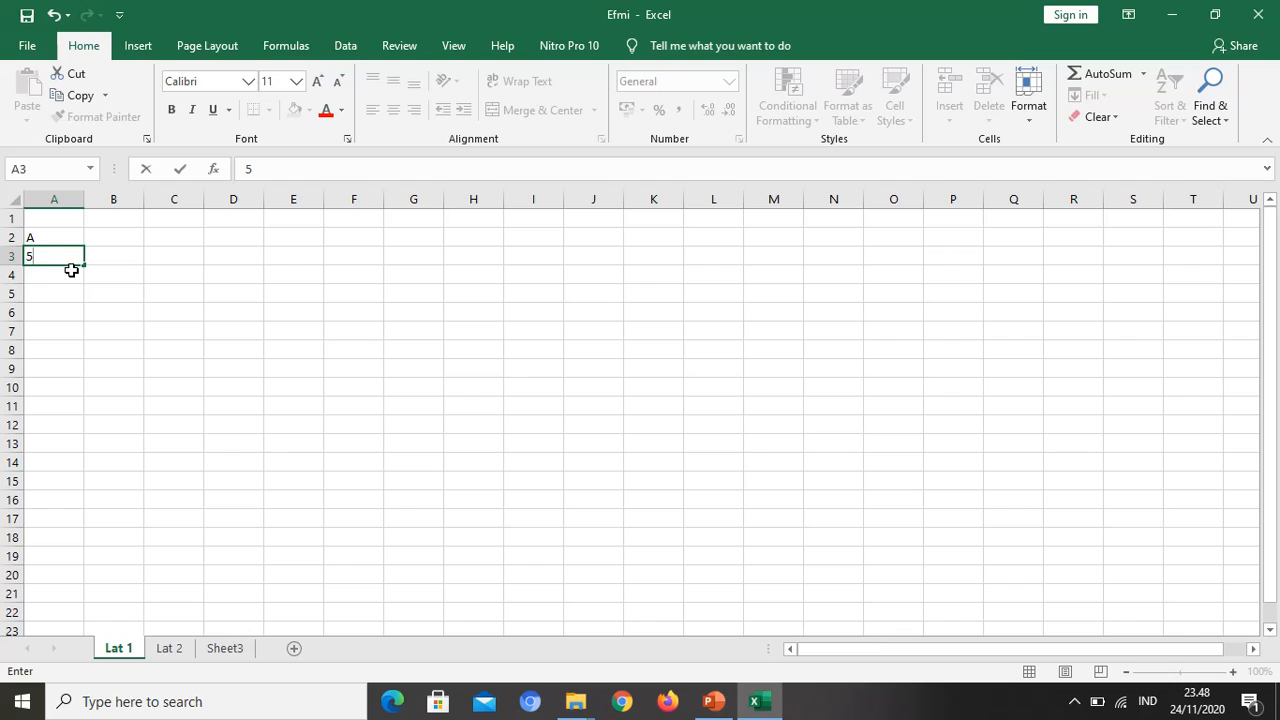
pyautogui.press('Return')
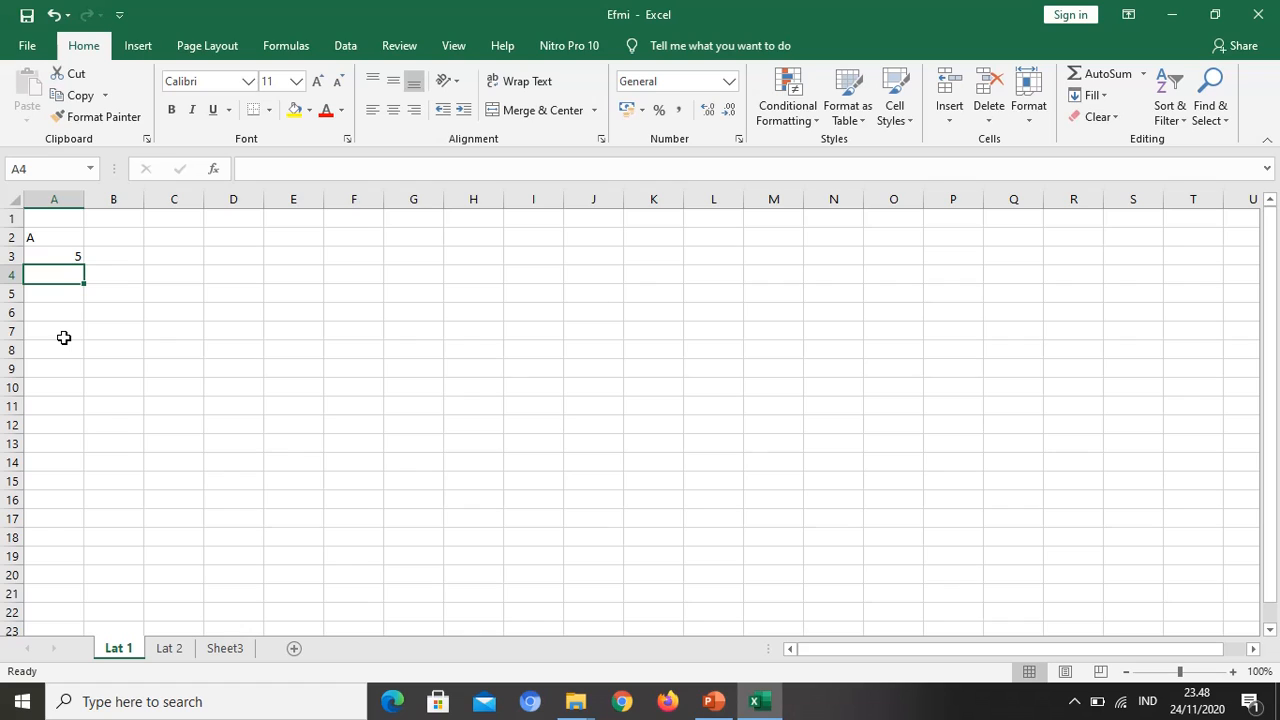
pyautogui.write('2')
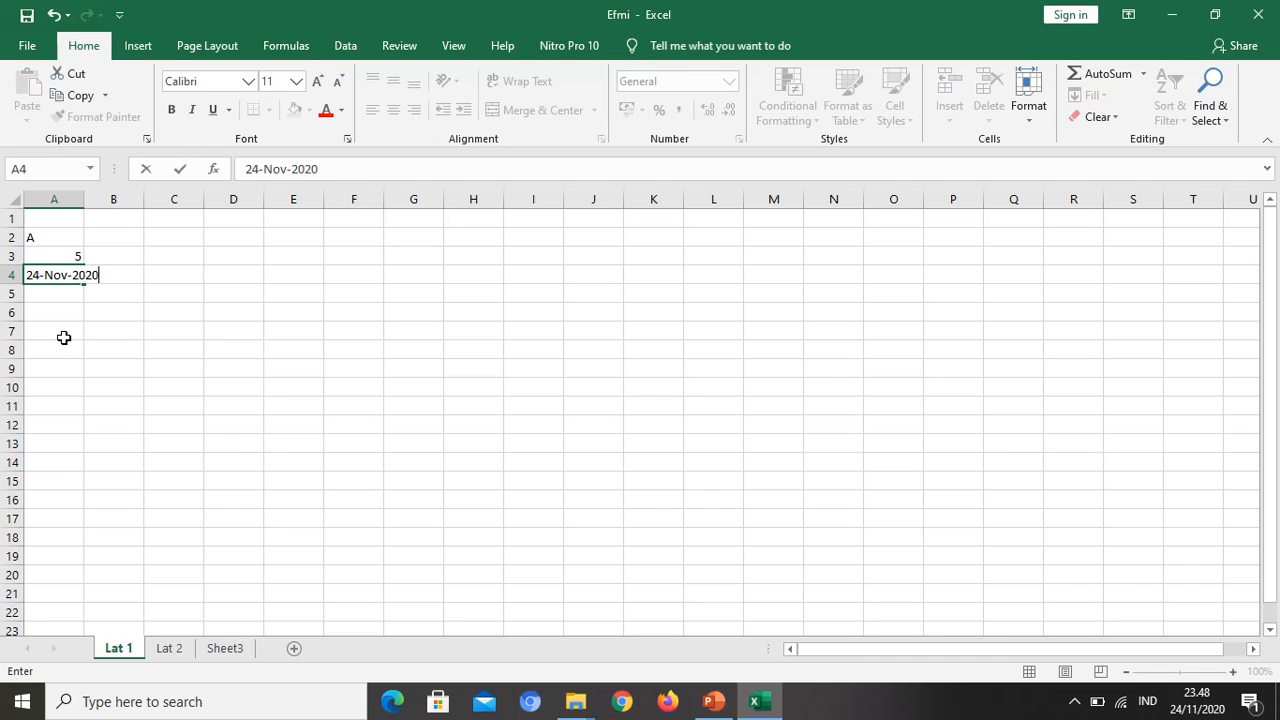
pyautogui.write('4-Nov-2020')
pyautogui.press('Return')
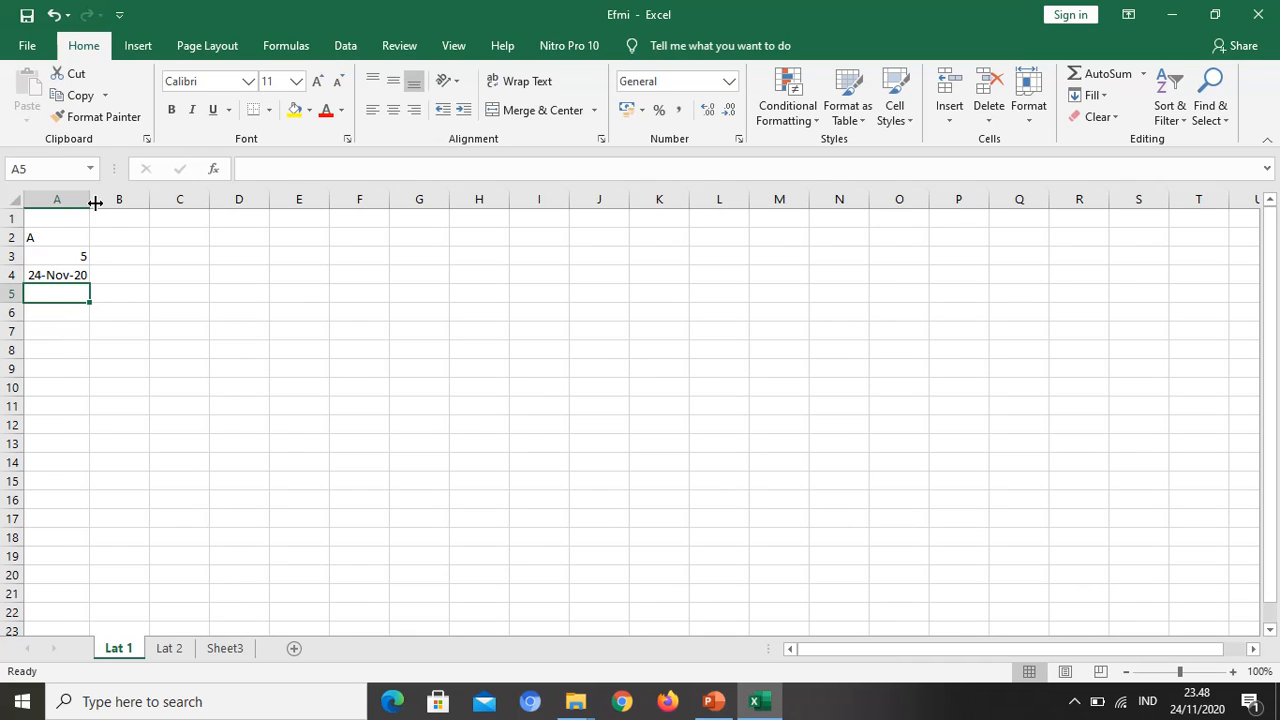
pyautogui.moveTo(91, 203); pyautogui.dragTo(135, 211)
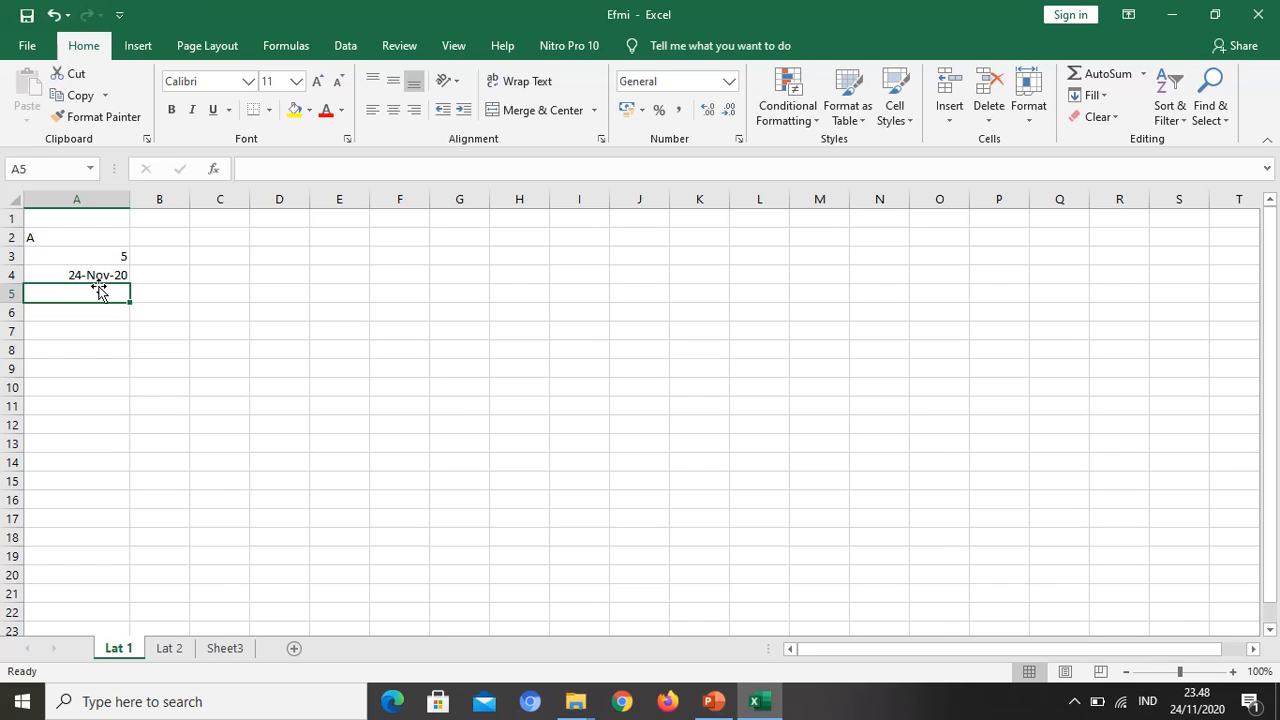
# Step: Inspect the entries in A2 and A4, then try the misspelled date 24-nop-2020 in cell A5 and delete it
pyautogui.click(80, 239)
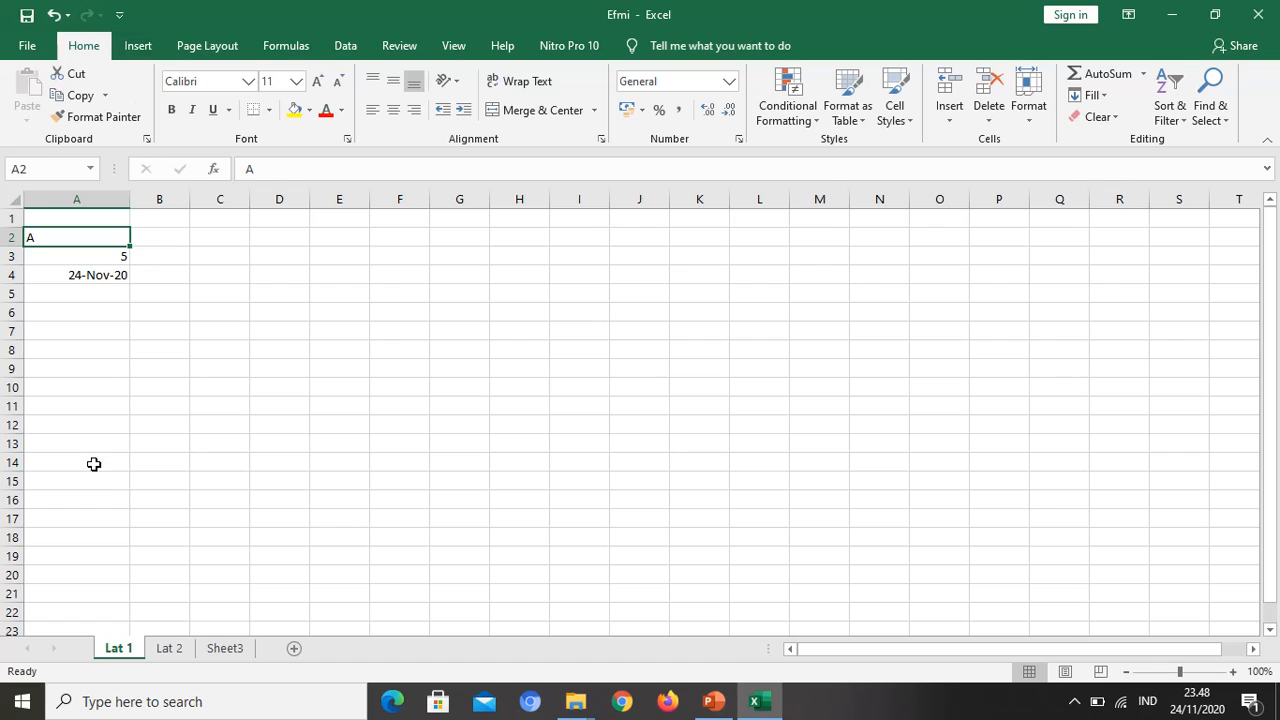
pyautogui.click(91, 281)
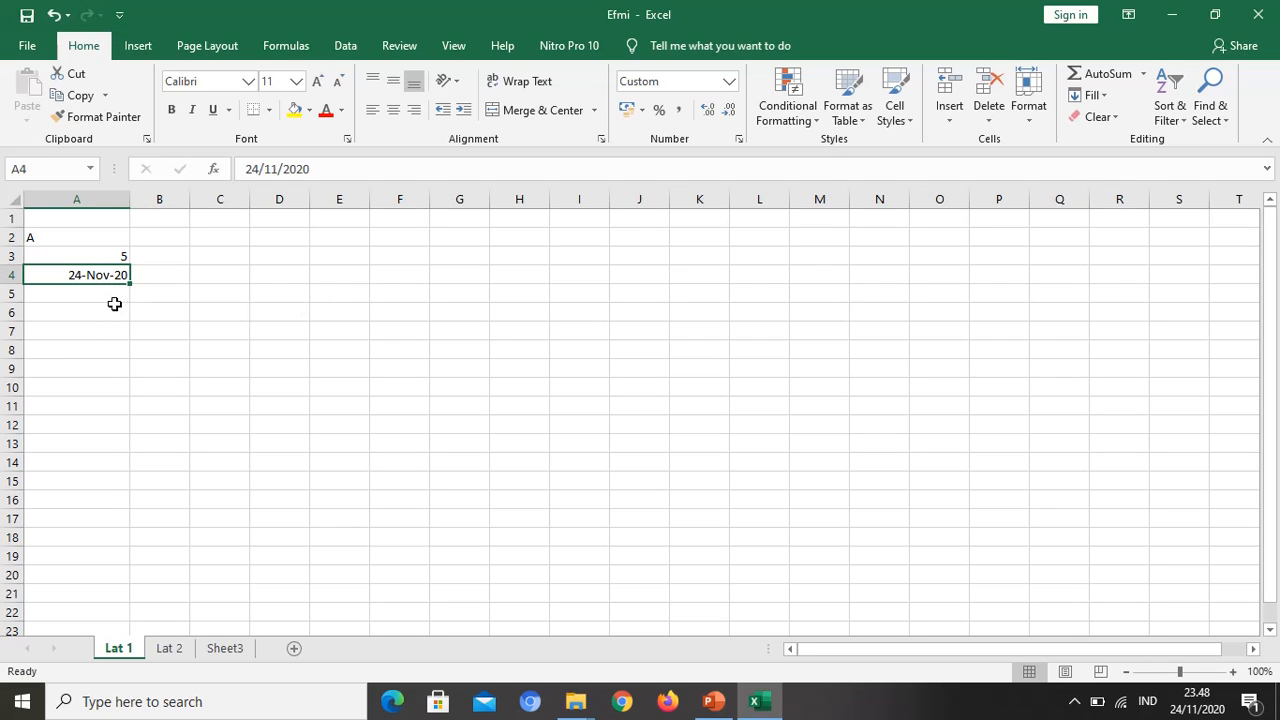
pyautogui.click(111, 296)
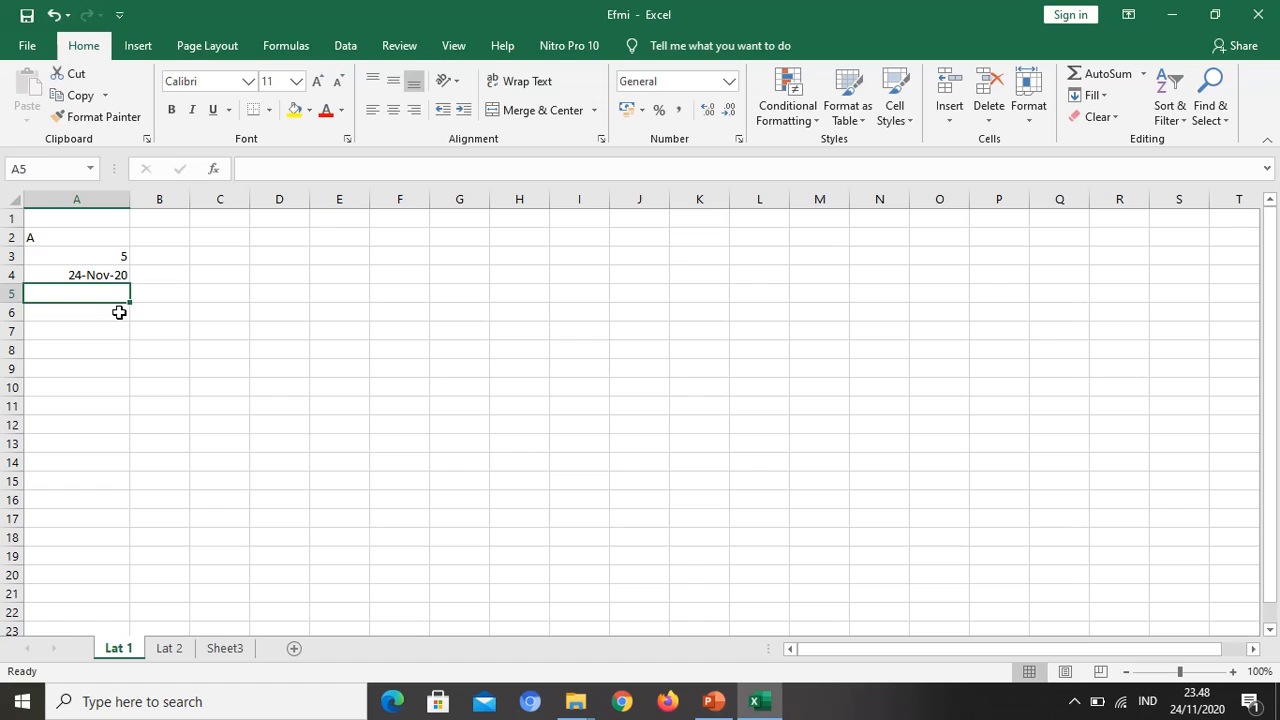
pyautogui.write('24-nop-2020')
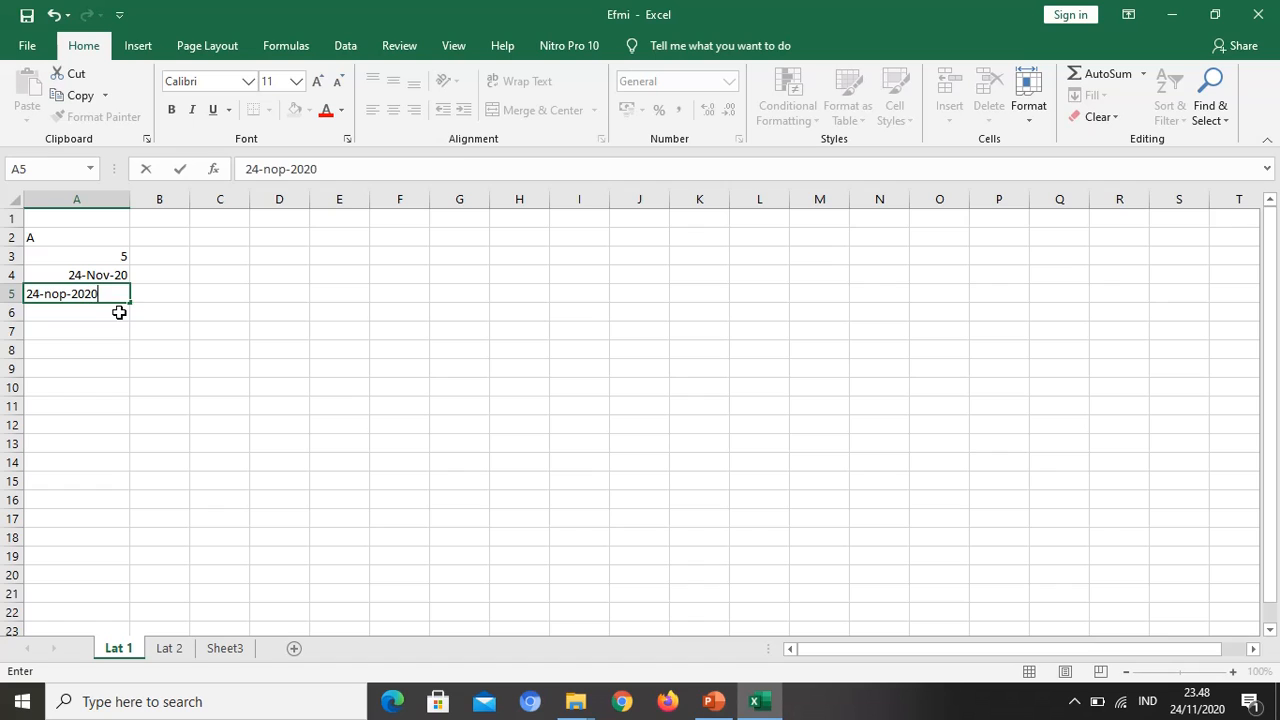
pyautogui.press('Return')
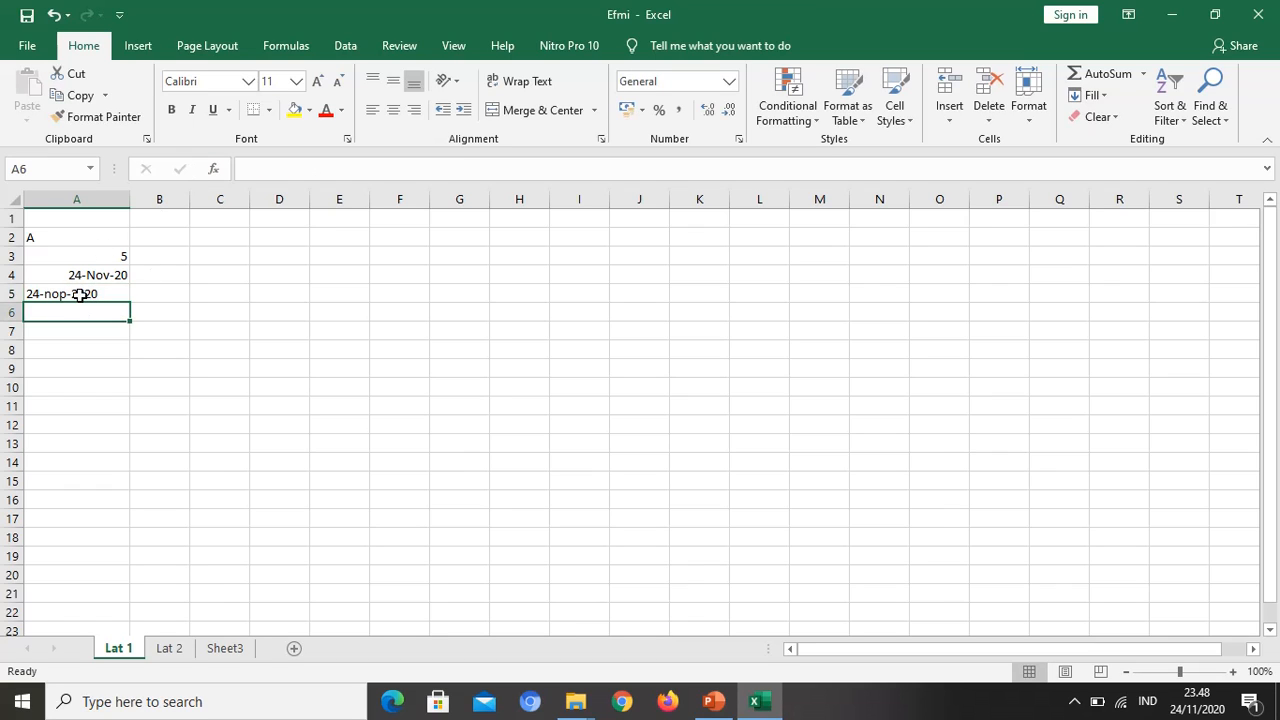
pyautogui.click(80, 292)
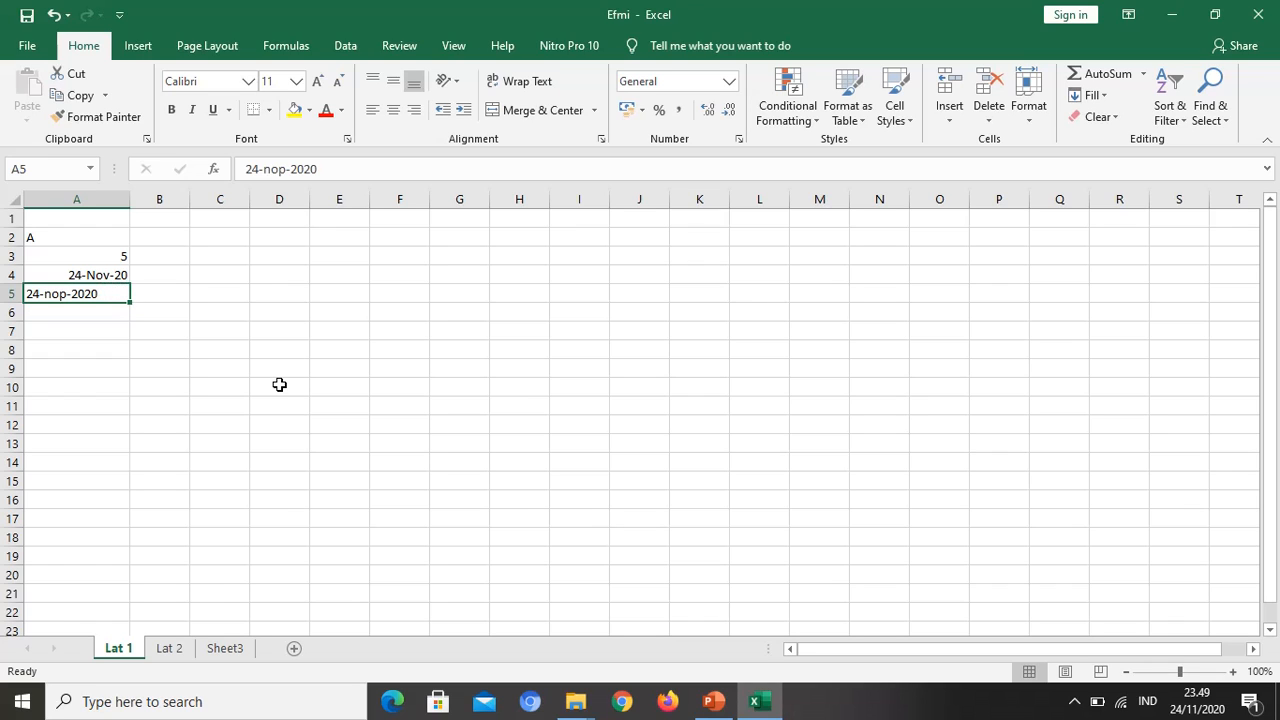
pyautogui.press('Delete')
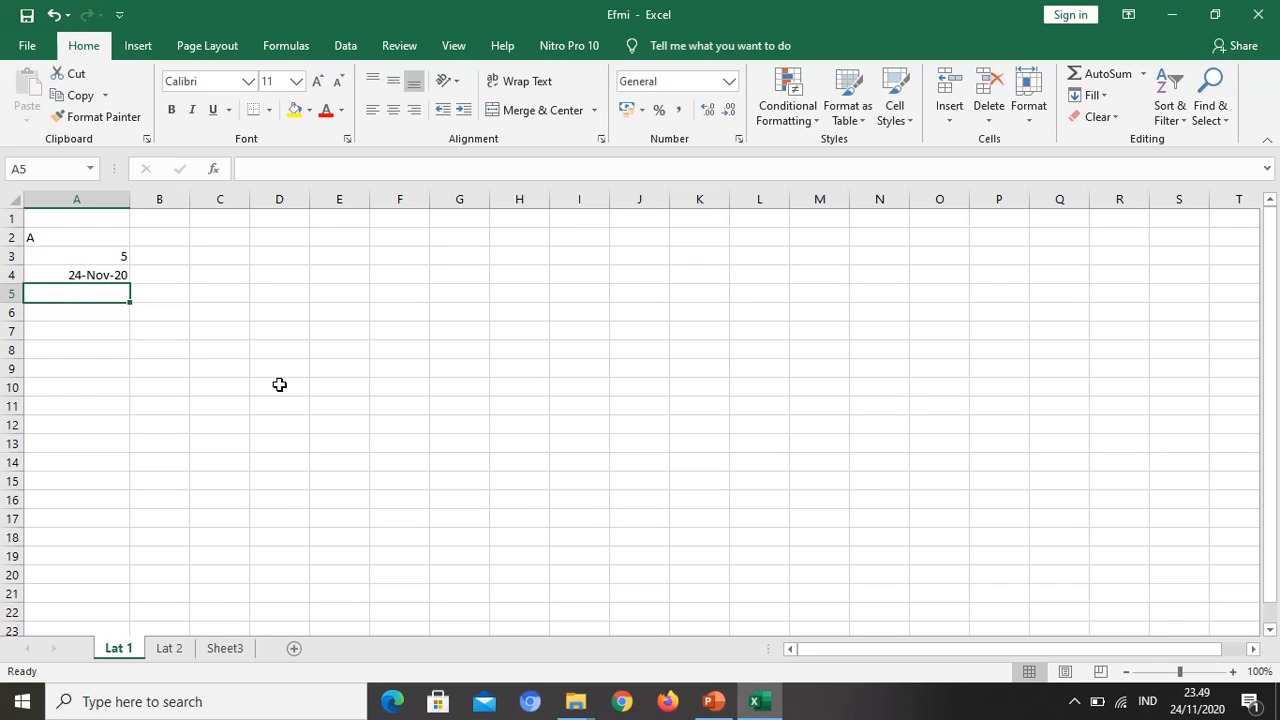
# Step: Clear the contents of cells A2 to A4 and select cell A1
pyautogui.click(97, 275)
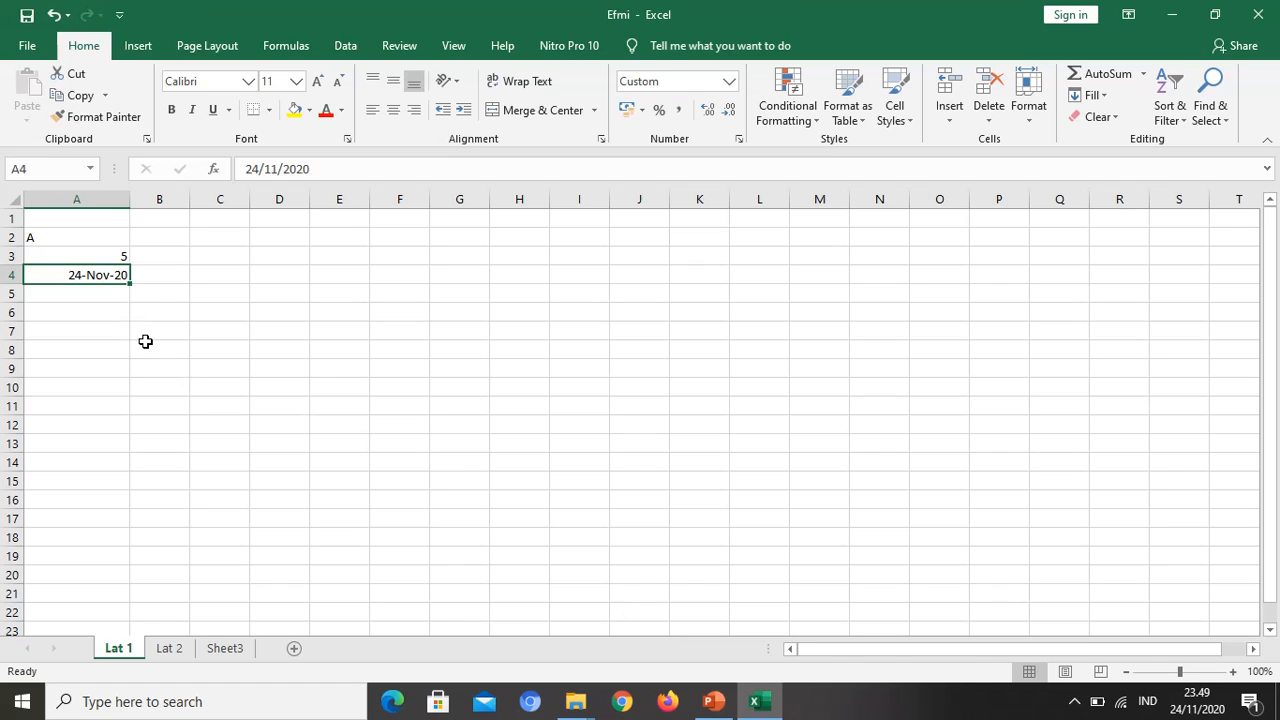
pyautogui.hotkey('shift', 'Up')
pyautogui.hotkey('shift', 'Up')
pyautogui.press('Delete')
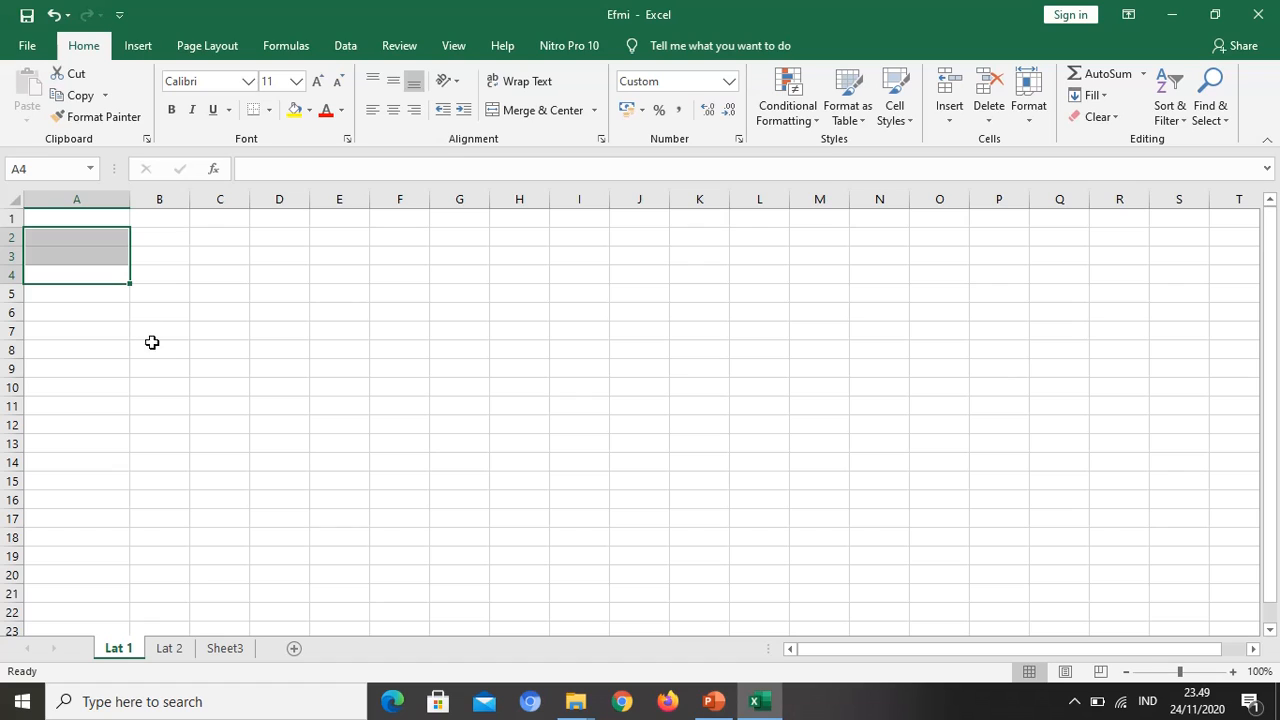
pyautogui.click(95, 221)
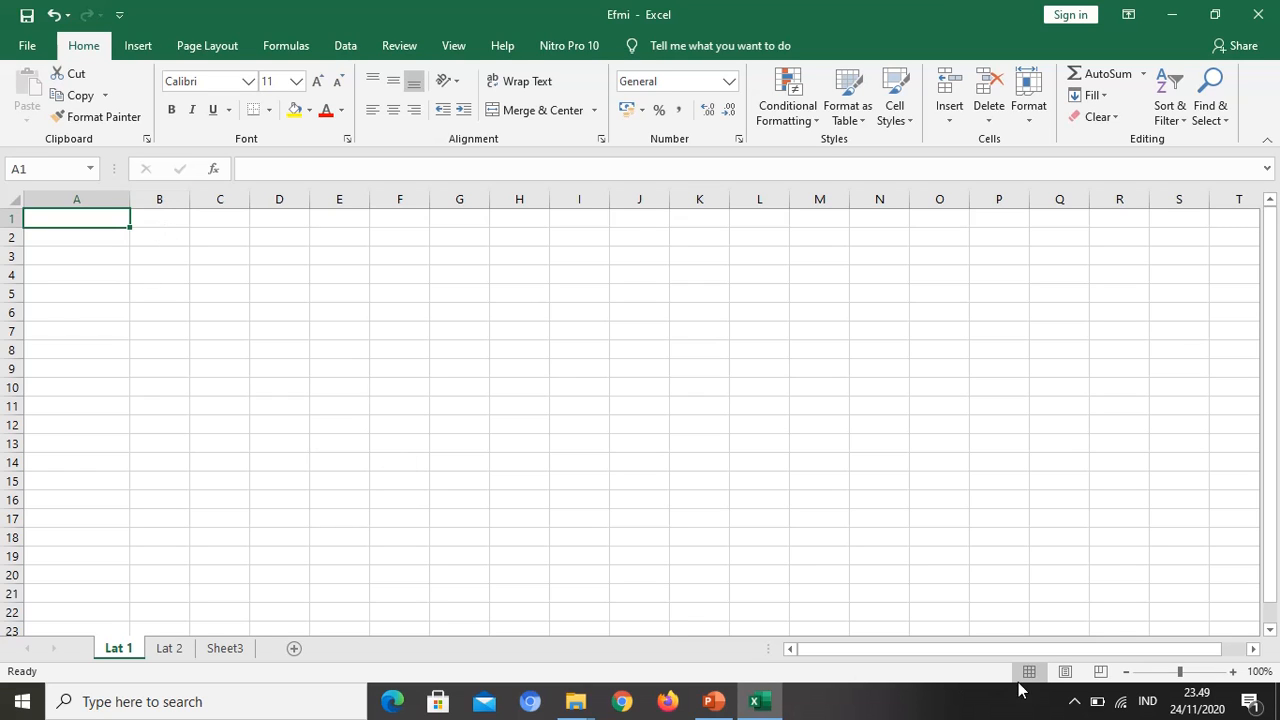
# Step: Enter the headings Nilai 1 in cell A2 and Nilai 2 in cell B2
pyautogui.click(1201, 672)
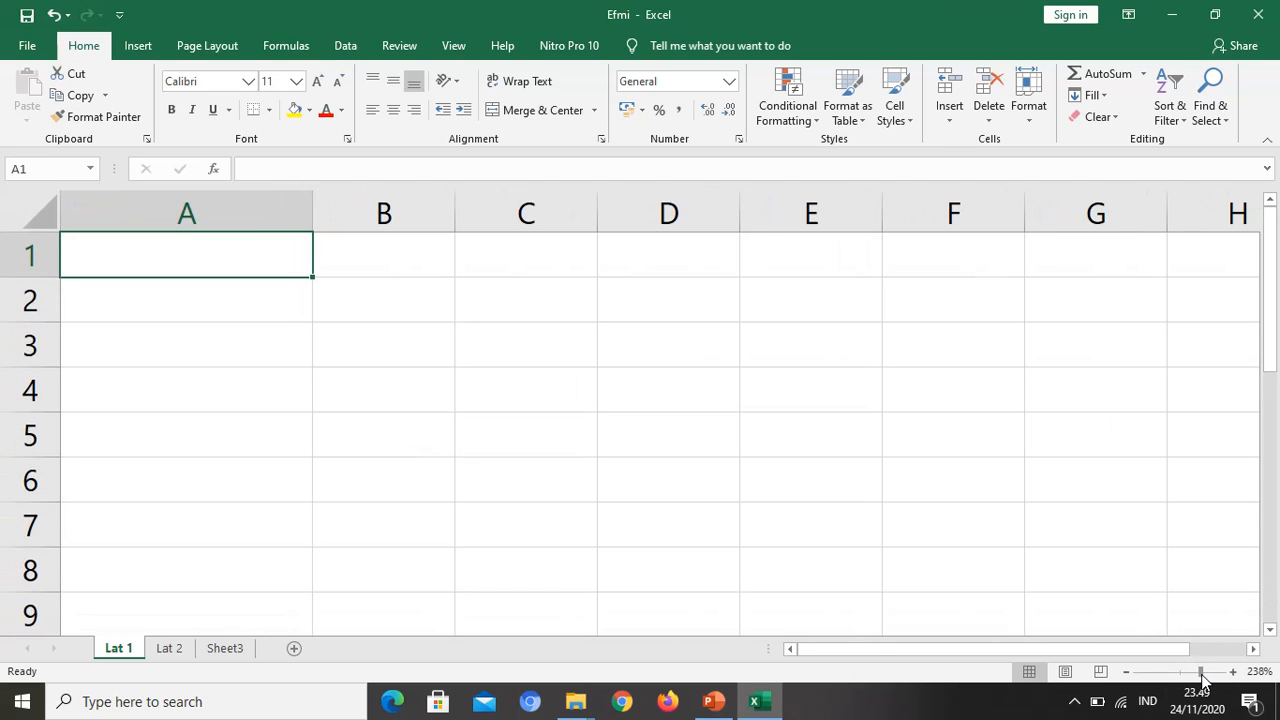
pyautogui.click(250, 300)
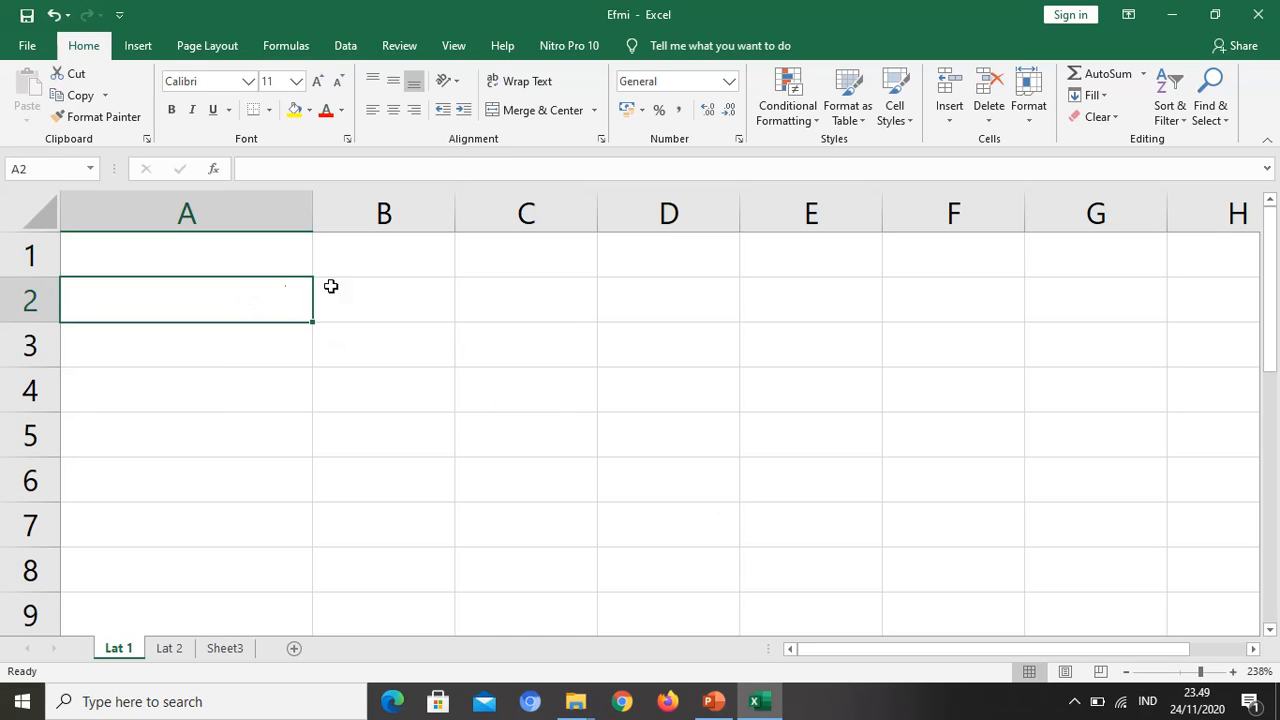
pyautogui.write('Nilai 2')
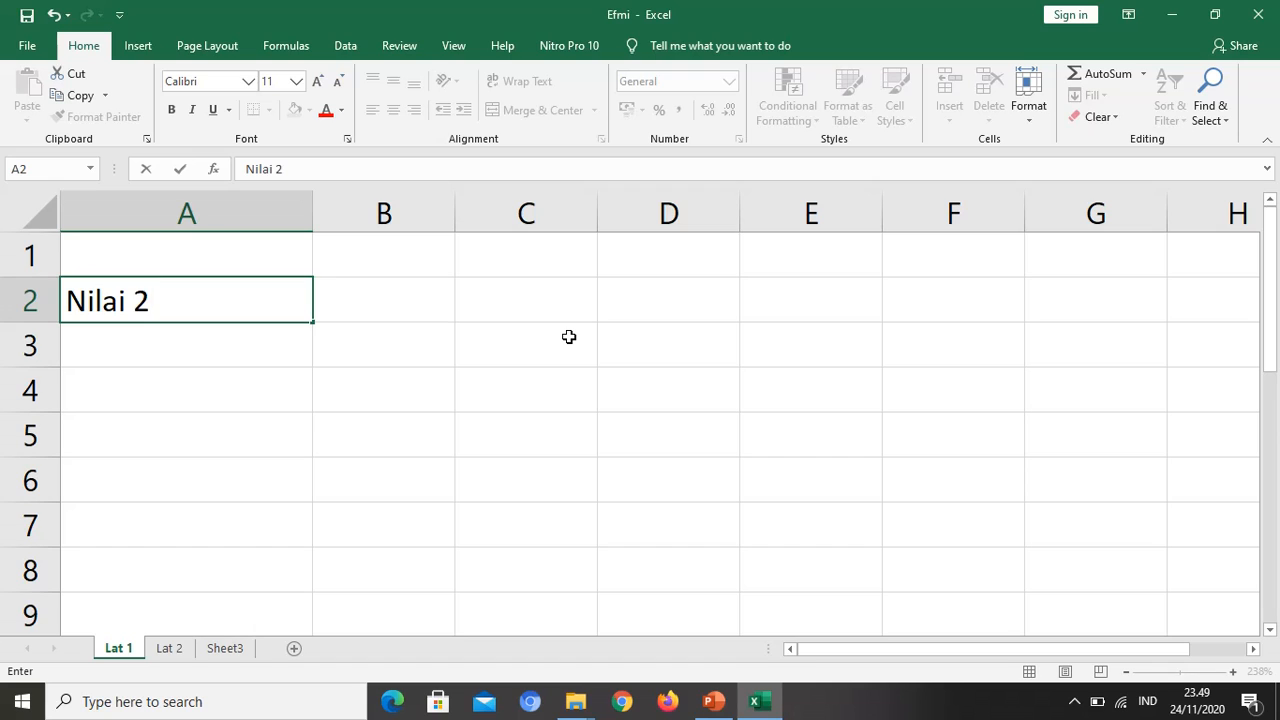
pyautogui.press('BackSpace')
pyautogui.write('1')
pyautogui.press('Tab')
pyautogui.write('Nilai 2')
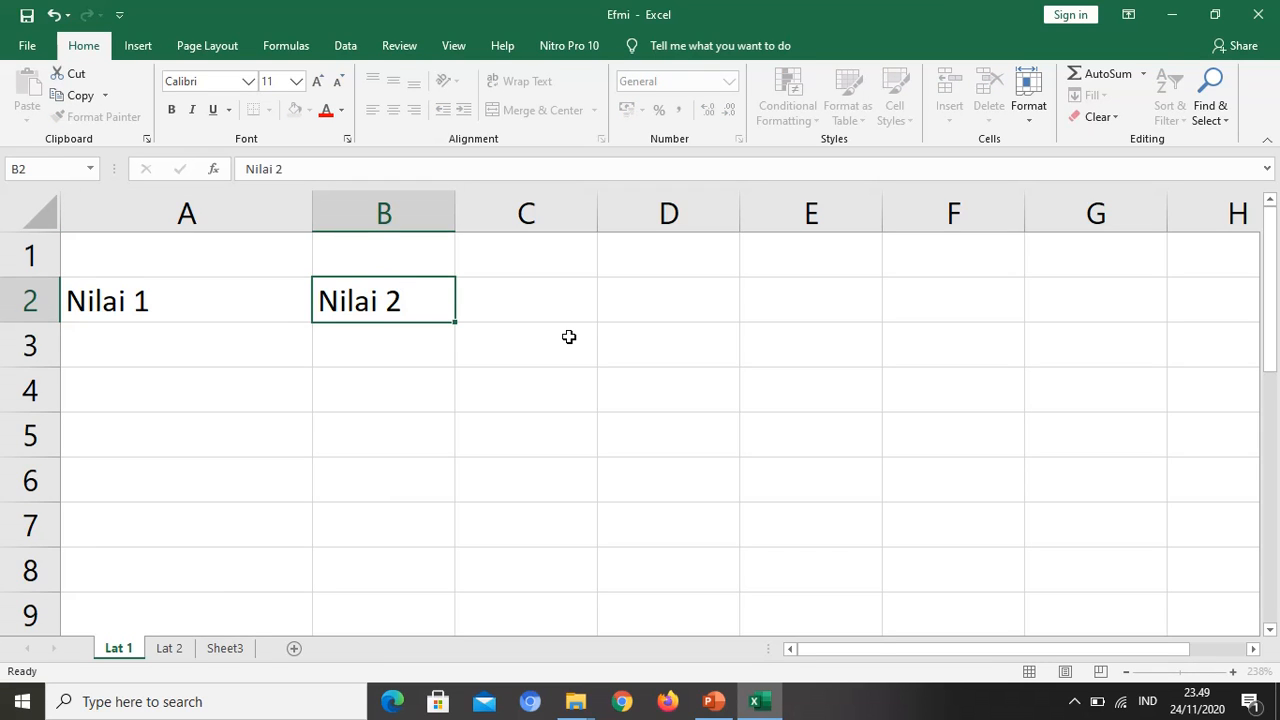
pyautogui.press('Return')
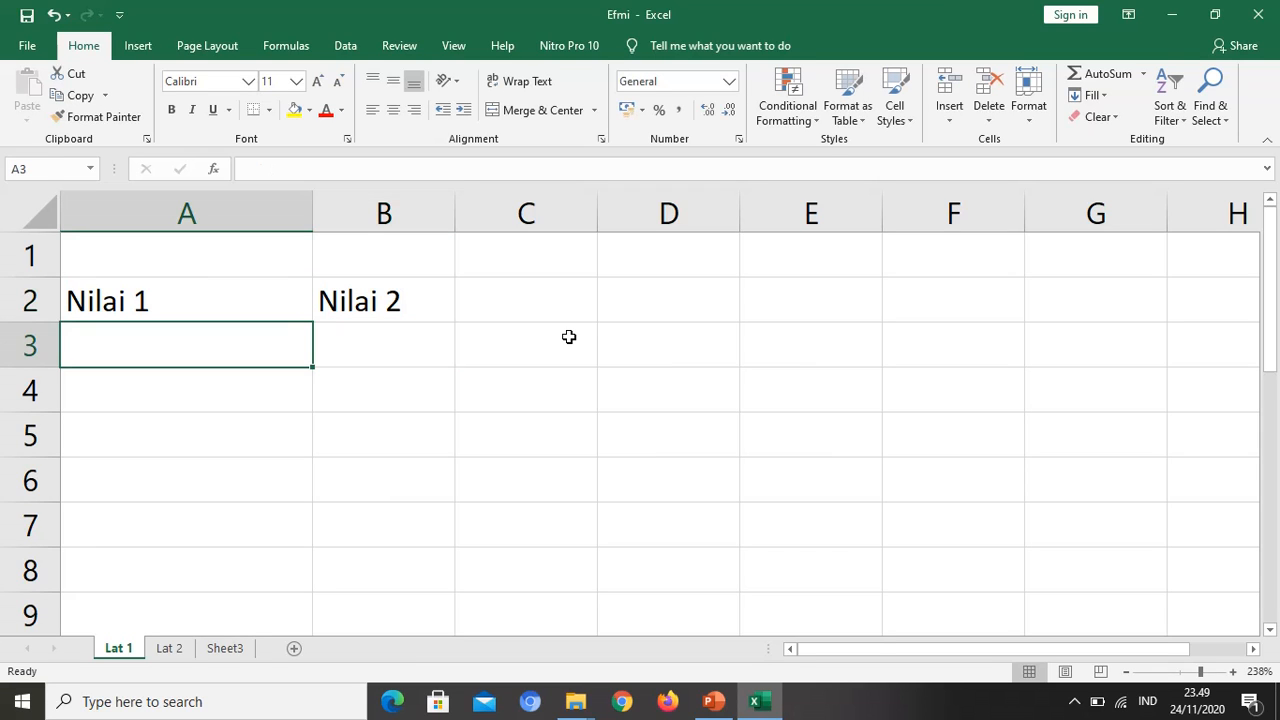
# Step: Narrow column A and enter the values 2 and 4 in cells A3 and A4 under Nilai 1
pyautogui.moveTo(313, 212); pyautogui.dragTo(239, 256)
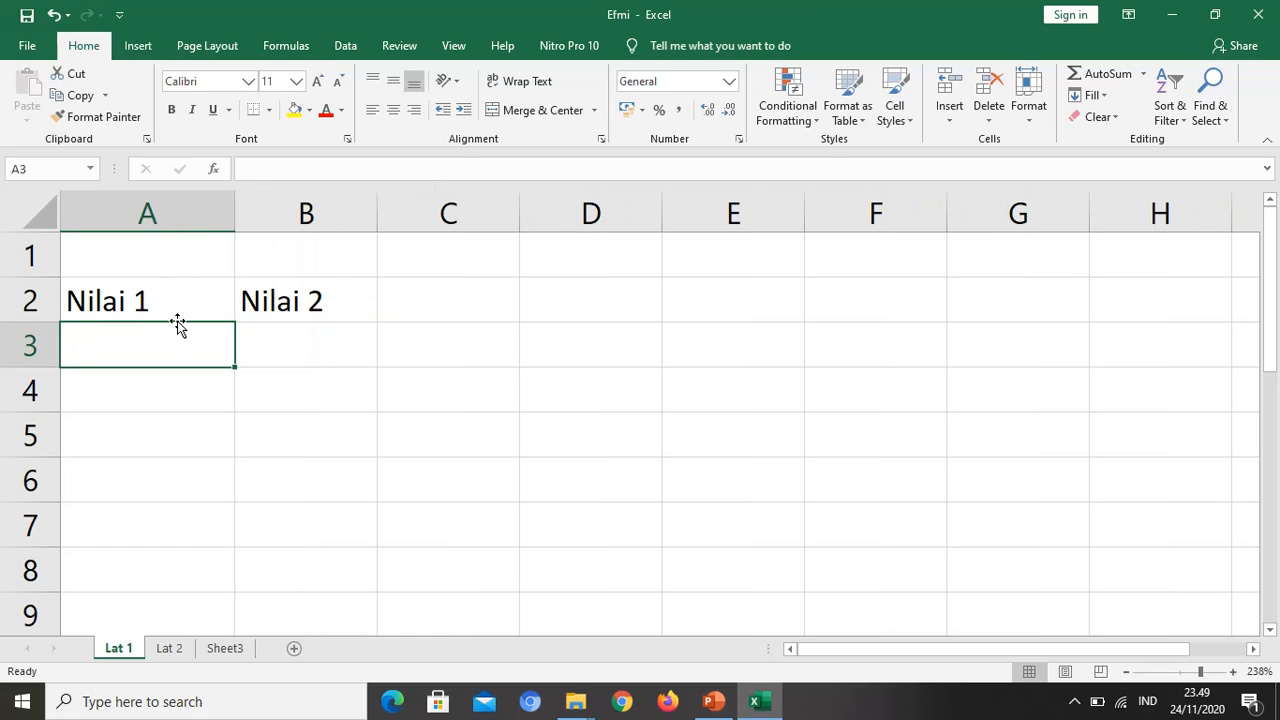
pyautogui.write('2')
pyautogui.press('Return')
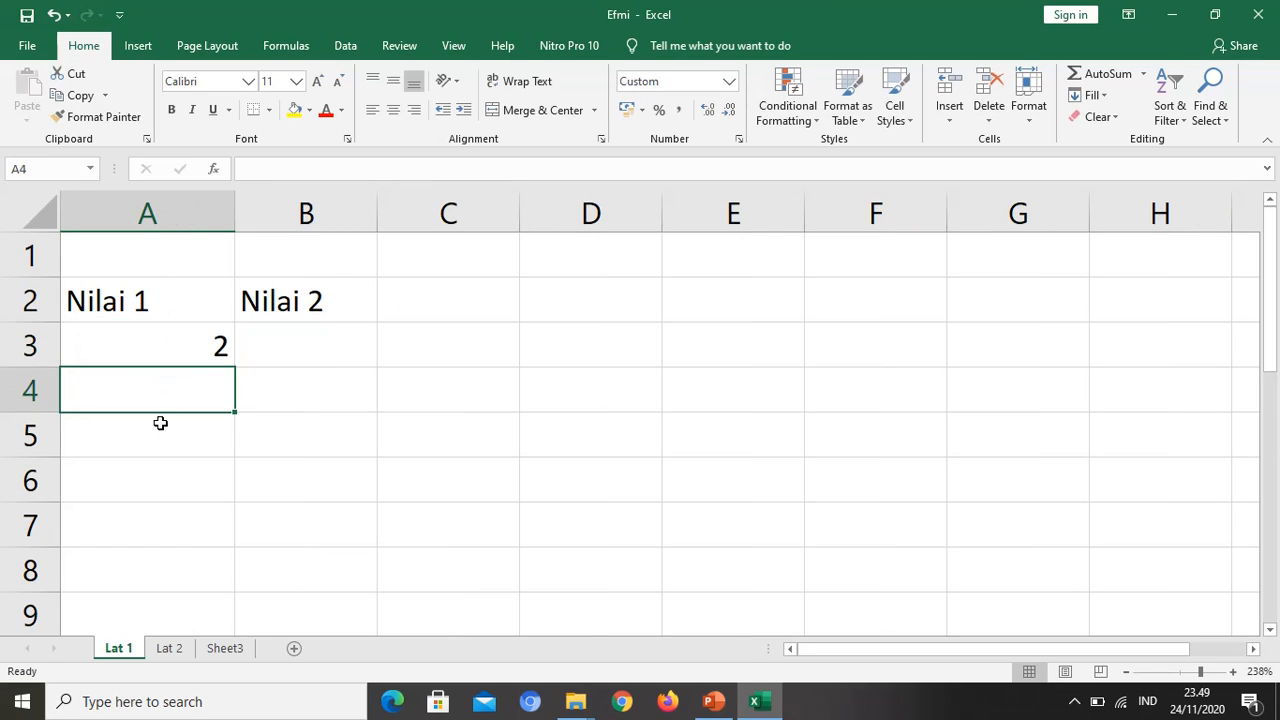
pyautogui.write('4')
pyautogui.press('Return')
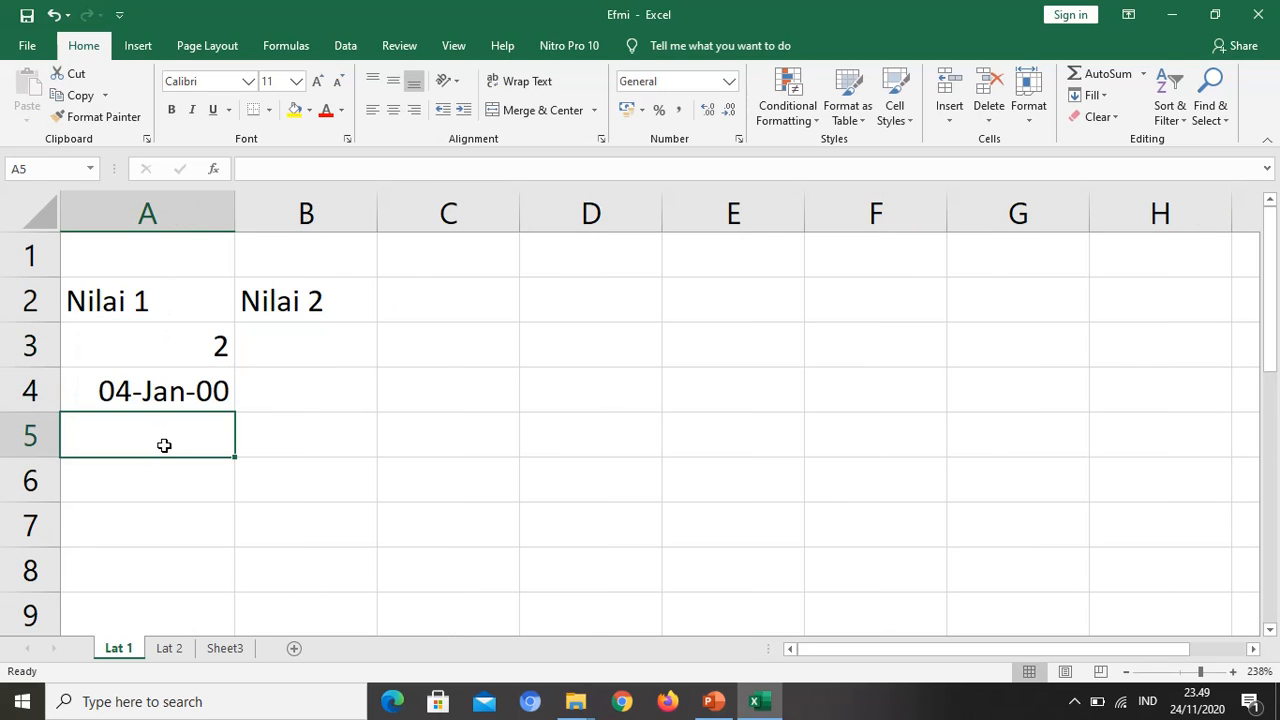
# Step: Change the number format of cell A4 from a date format to General
pyautogui.click(194, 392)
pyautogui.hotkey('ctrl', '1')
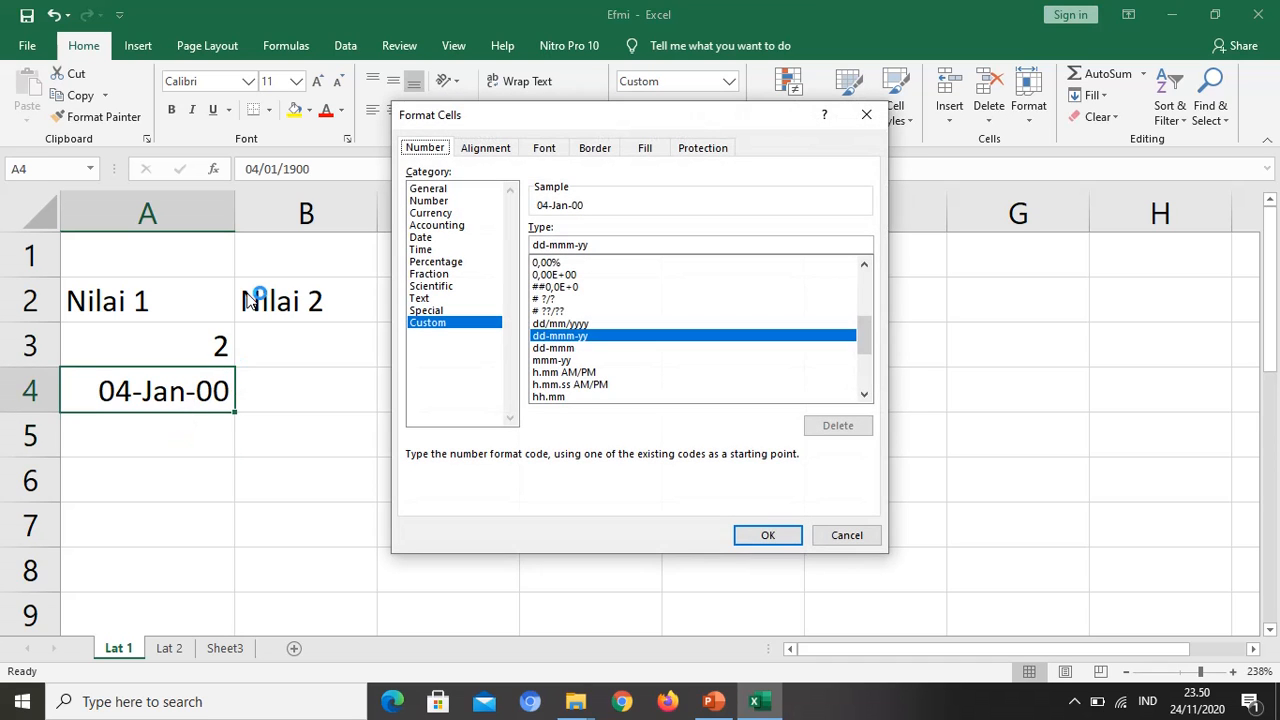
pyautogui.click(432, 190)
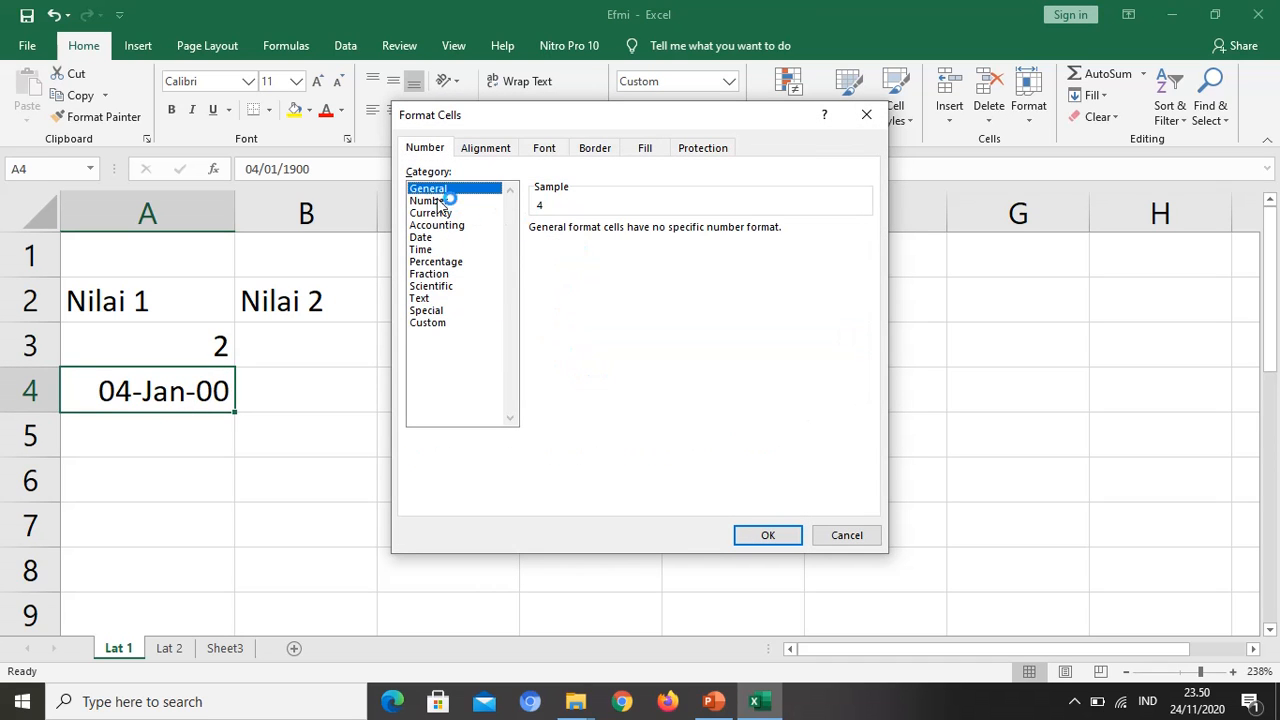
pyautogui.click(767, 532)
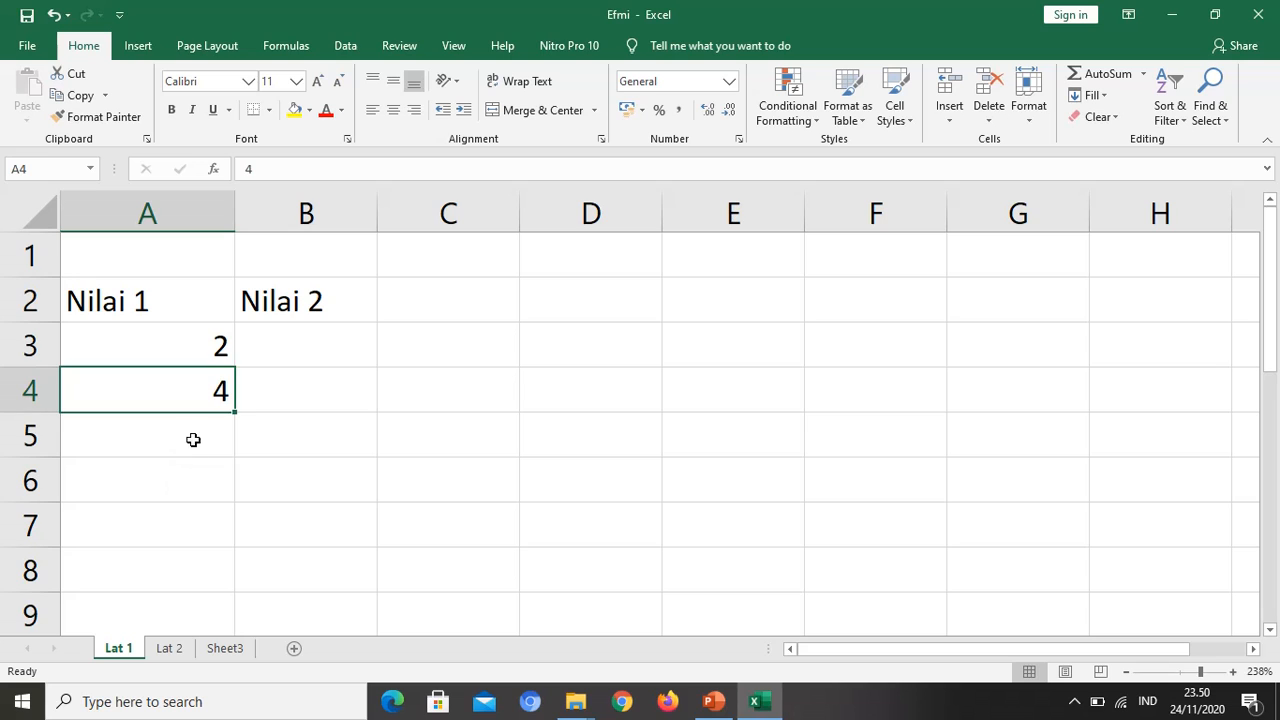
# Step: Enter the values 5, 7 and 8 in cells A5 to A7 under Nilai 1
pyautogui.click(193, 435)
pyautogui.write('5')
pyautogui.press('Return')
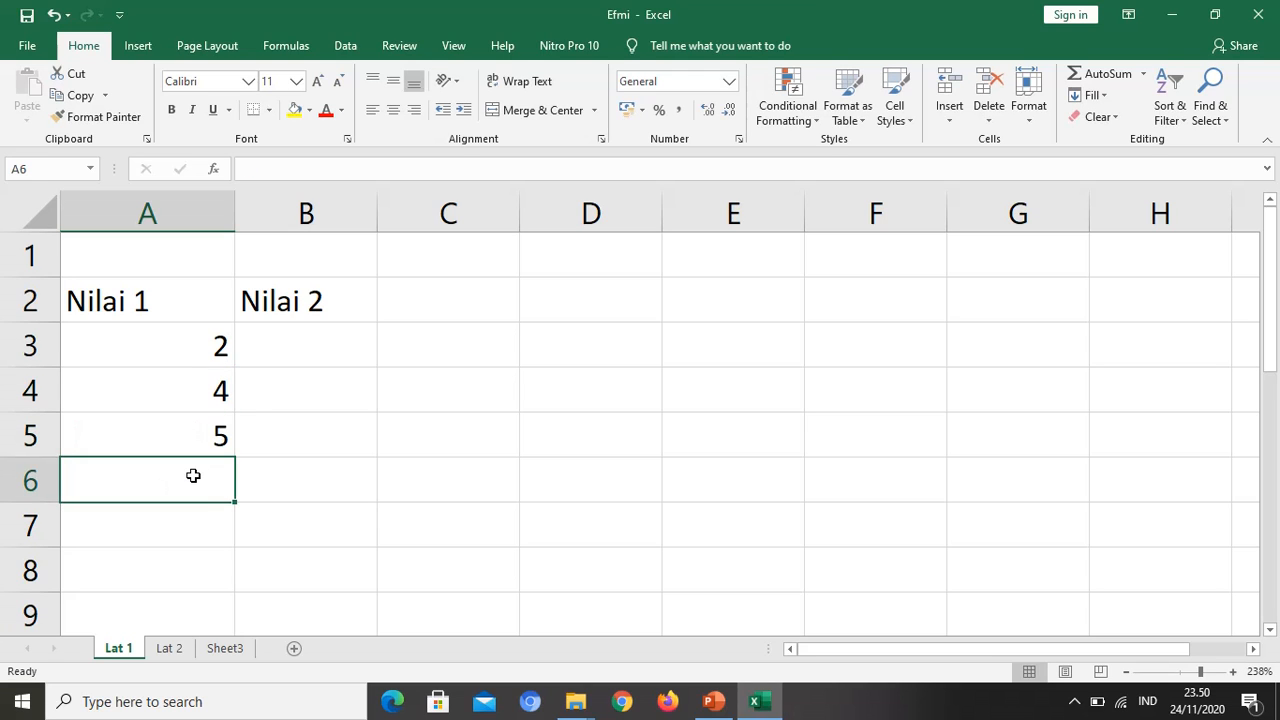
pyautogui.write('7')
pyautogui.press('Return')
pyautogui.write('8')
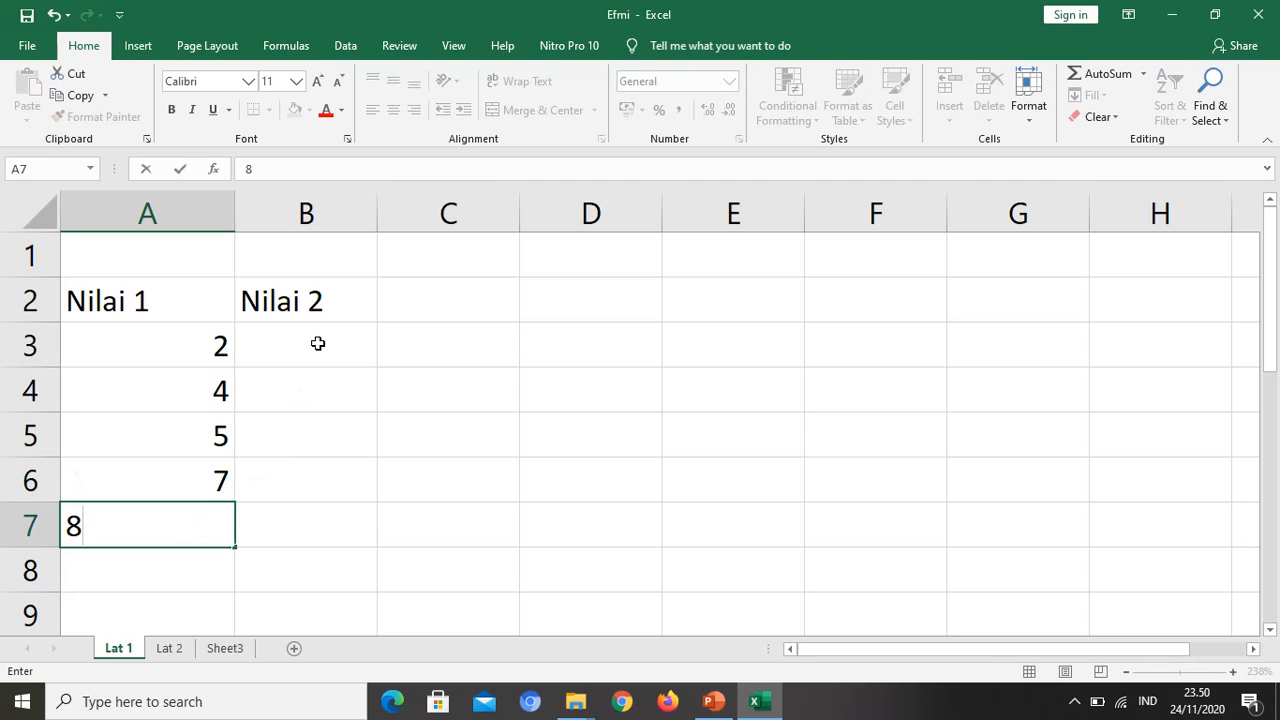
# Step: Enter the values 4, 3, 2, 1 and 1 in cells B3 to B7 under Nilai 2
pyautogui.click(316, 346)
pyautogui.write('4')
pyautogui.write('3')
pyautogui.press('Return')
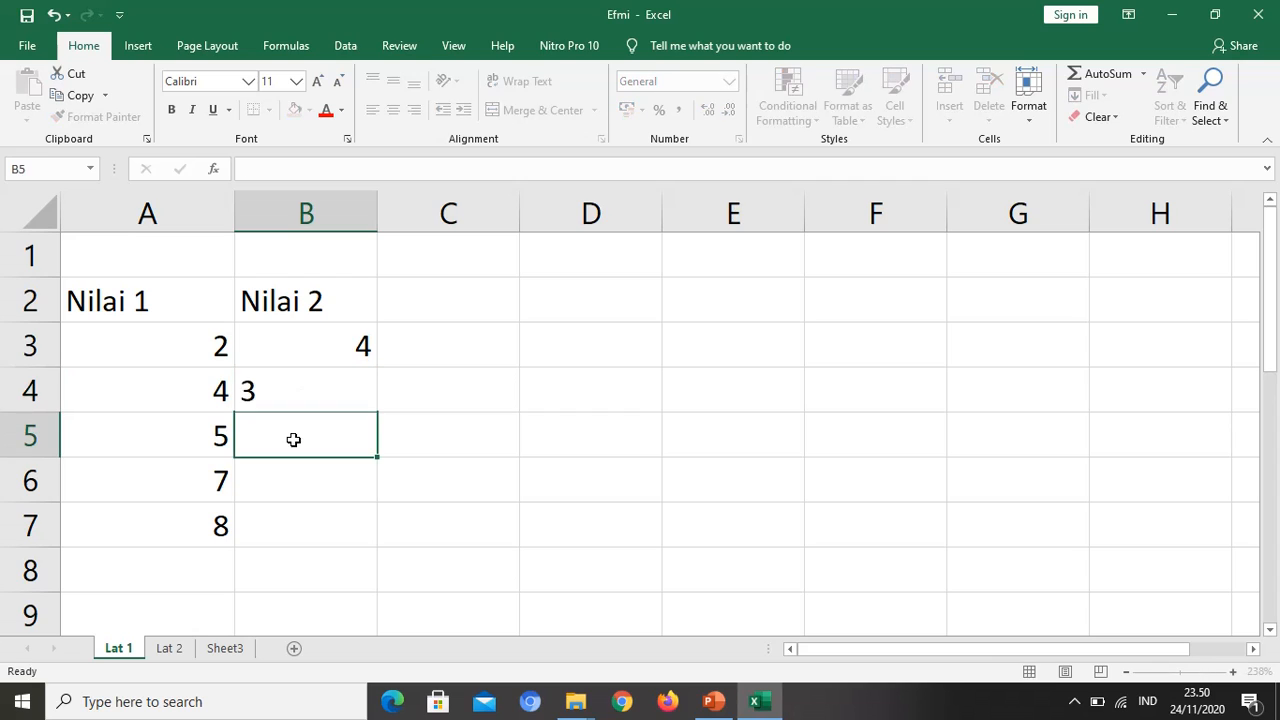
pyautogui.write('2')
pyautogui.press('Return')
pyautogui.write('1')
pyautogui.press('Return')
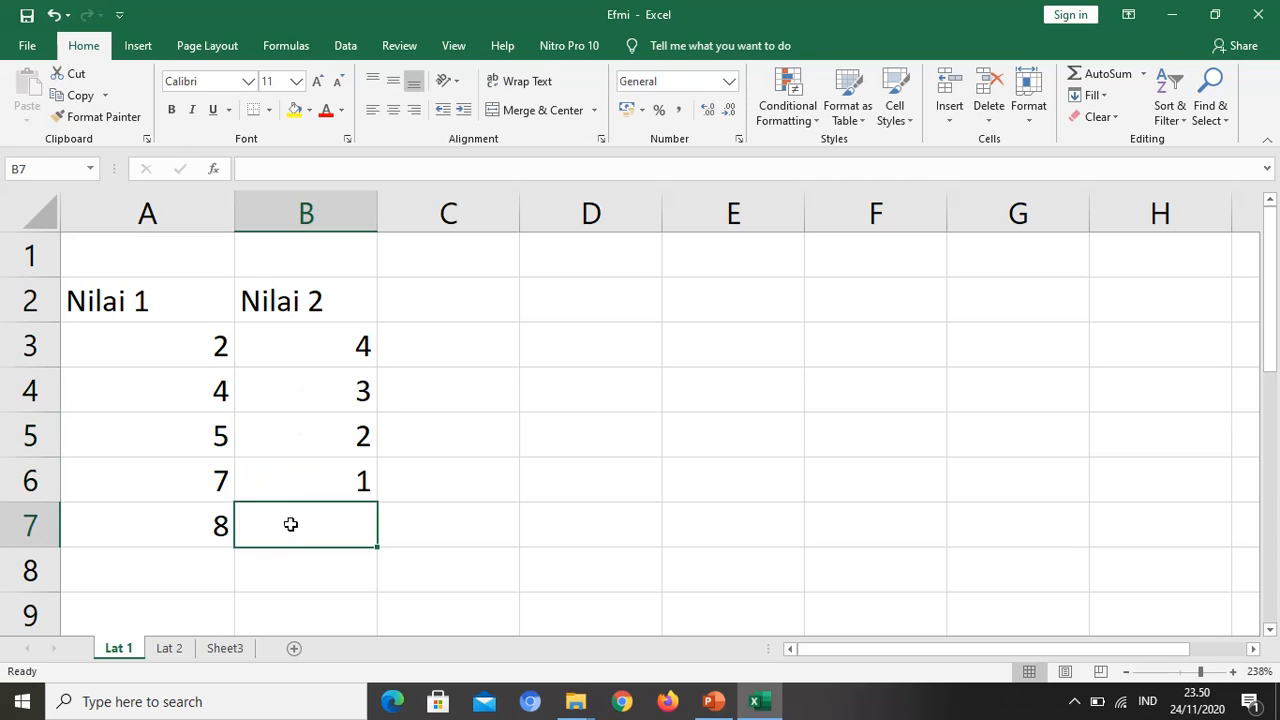
pyautogui.write('1')
# Step: Enter the heading Relatif in cell C2
pyautogui.click(479, 308)
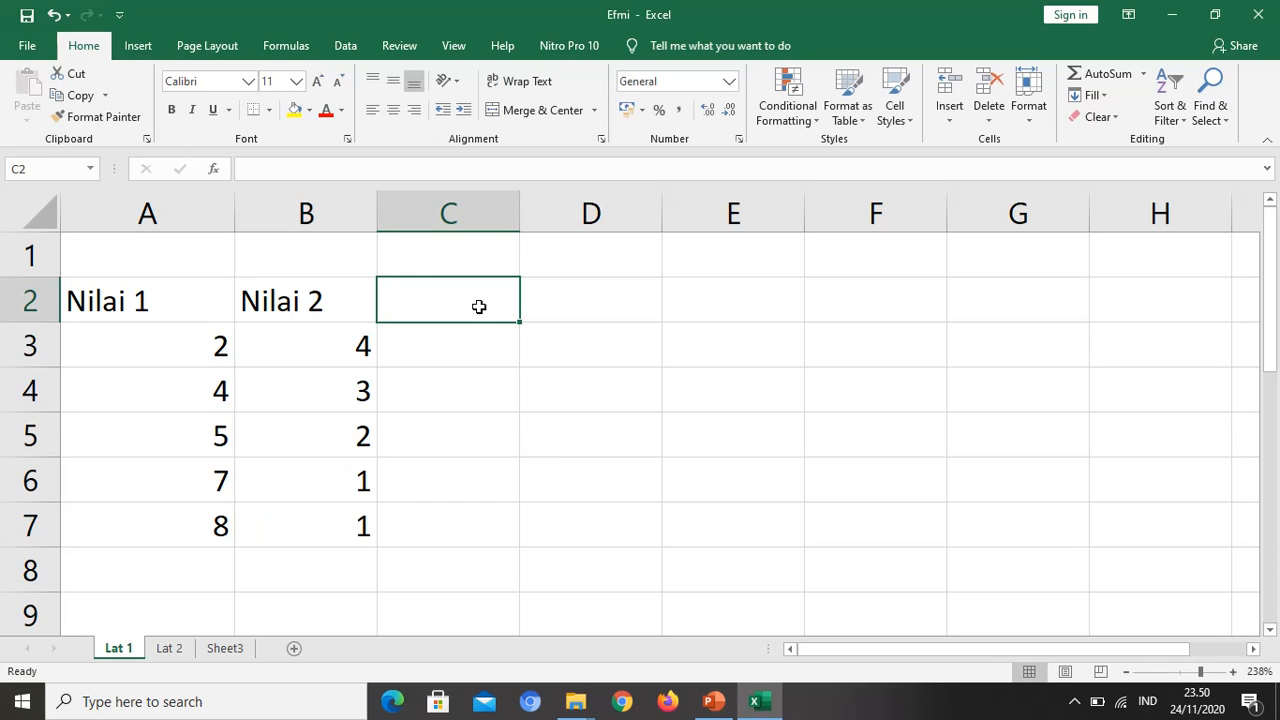
pyautogui.write('Relatif')
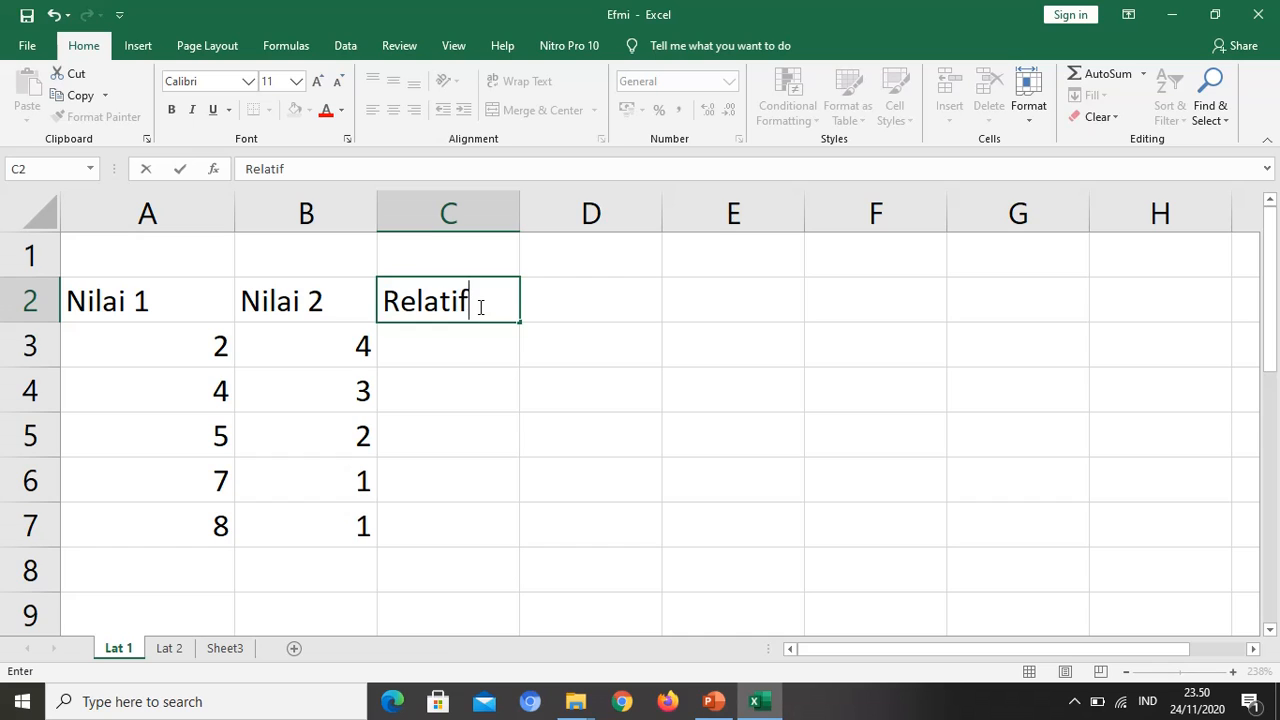
pyautogui.press('Return')
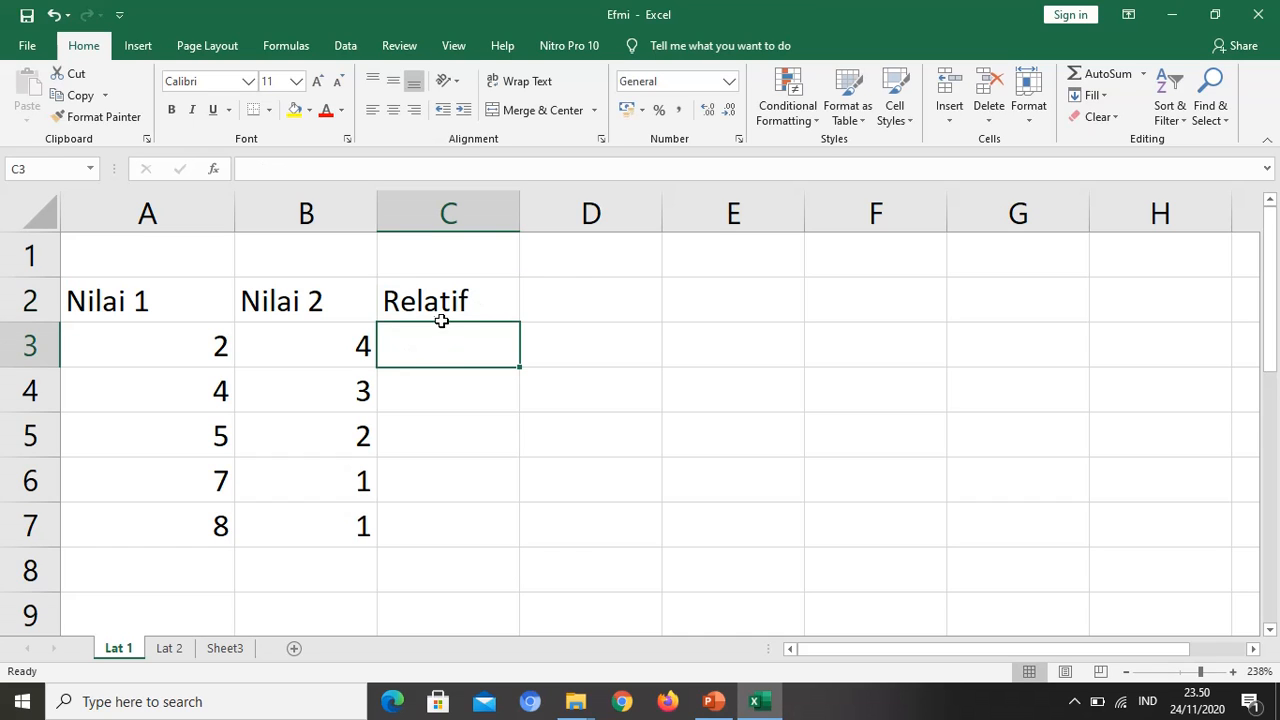
# Step: Enter the formula =A3+B3 in cell C3 and fill it down to C7
pyautogui.write('=')
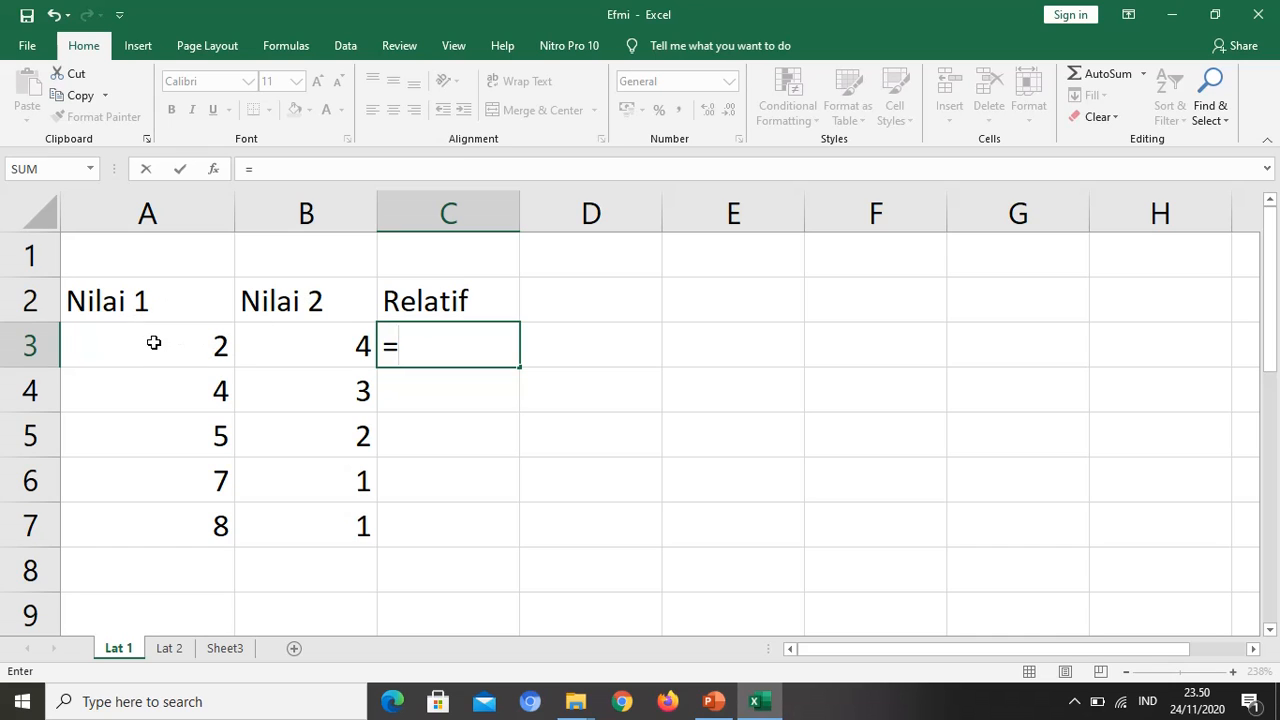
pyautogui.click(195, 357)
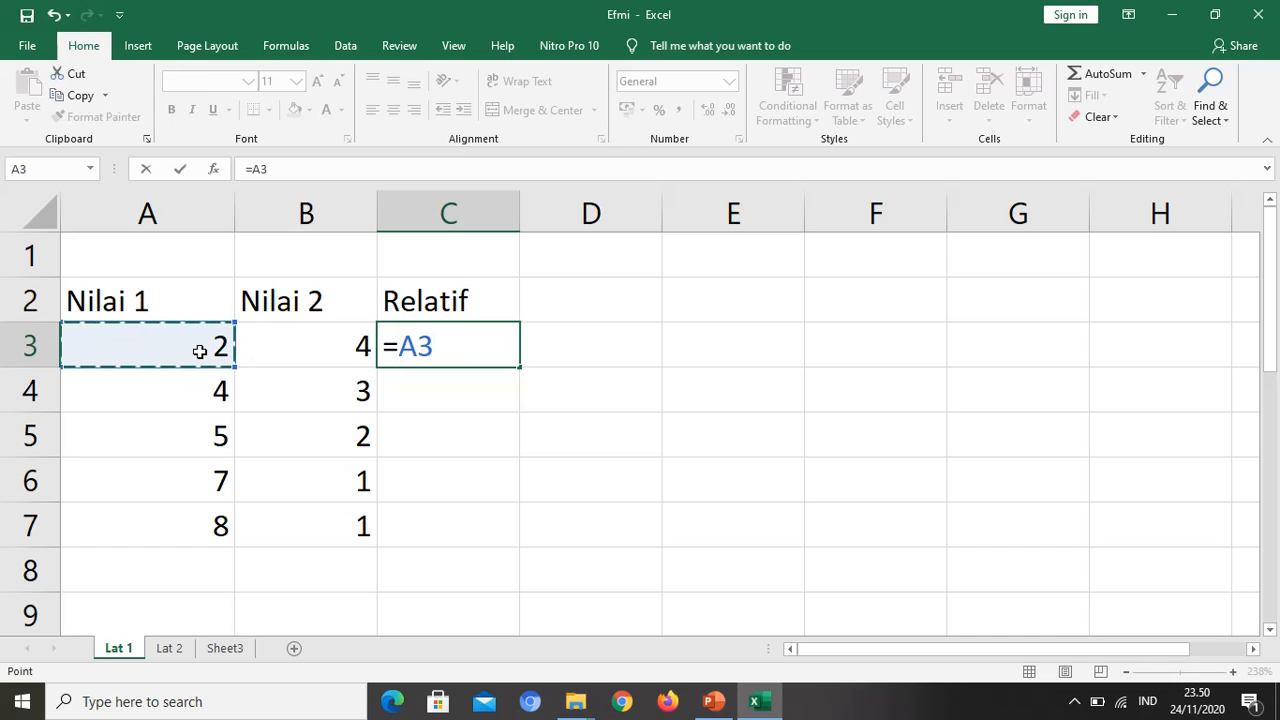
pyautogui.write('+')
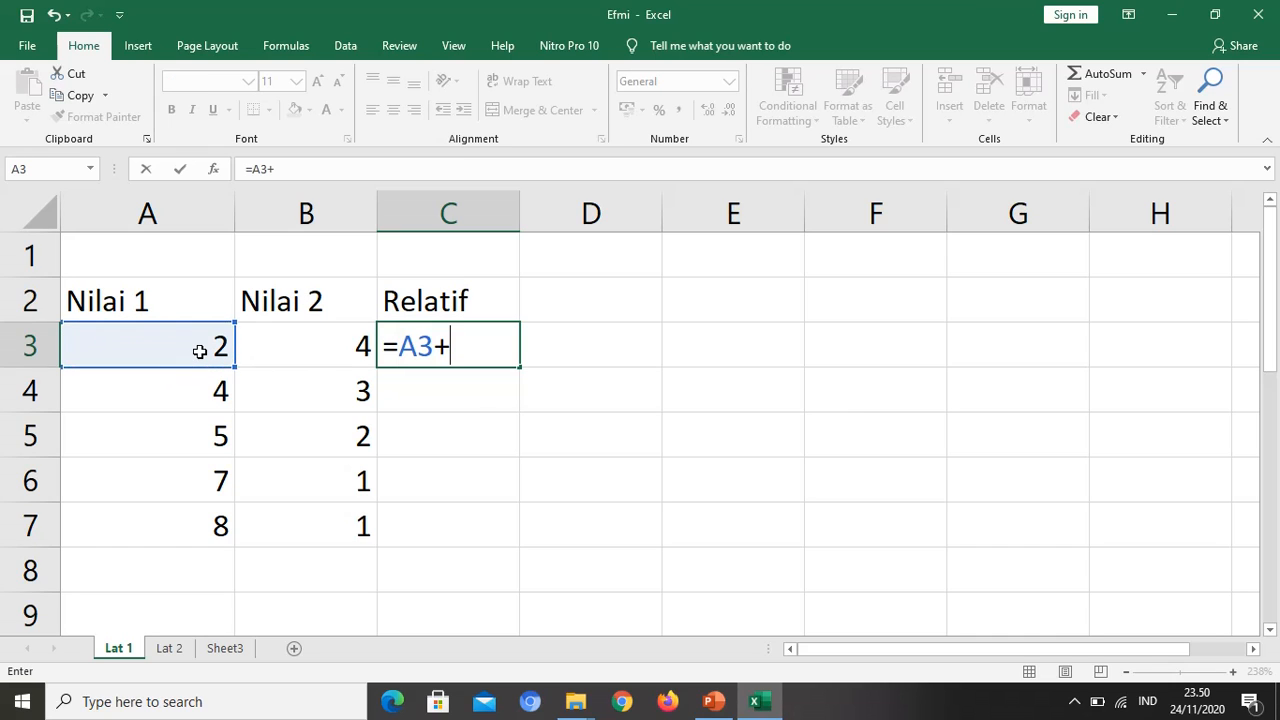
pyautogui.click(316, 342)
pyautogui.press('Return')
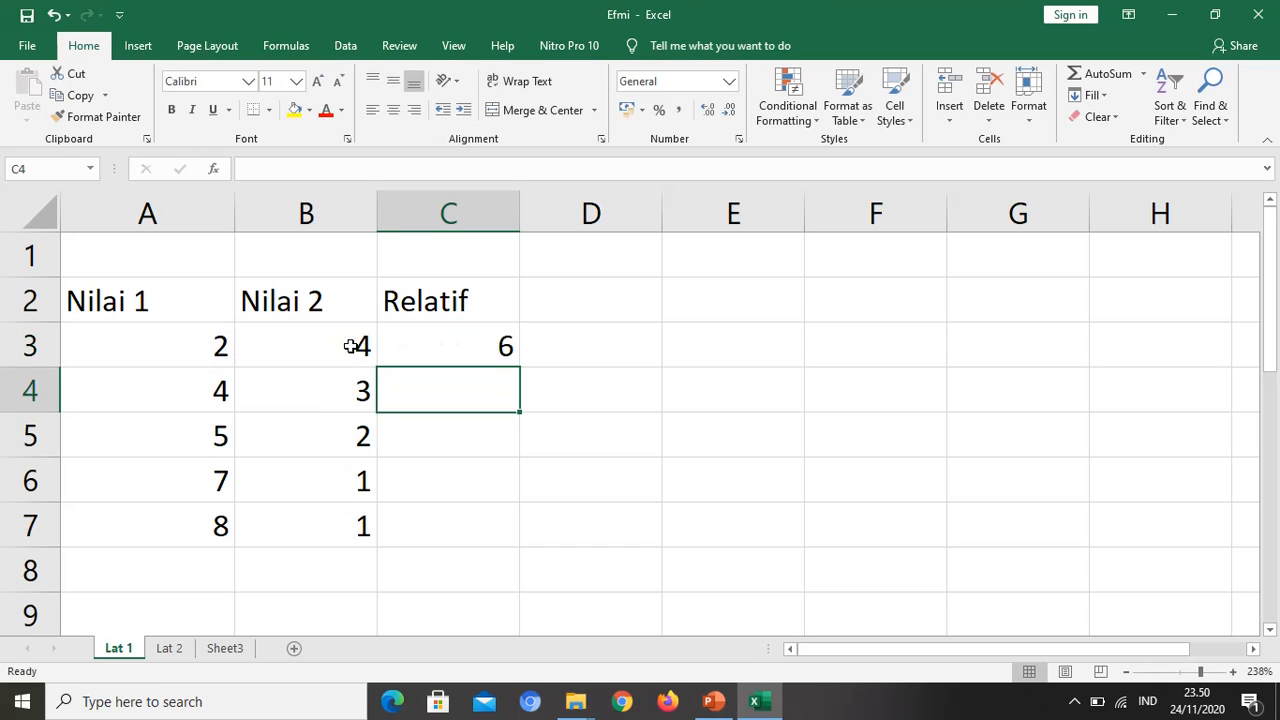
pyautogui.click(464, 352)
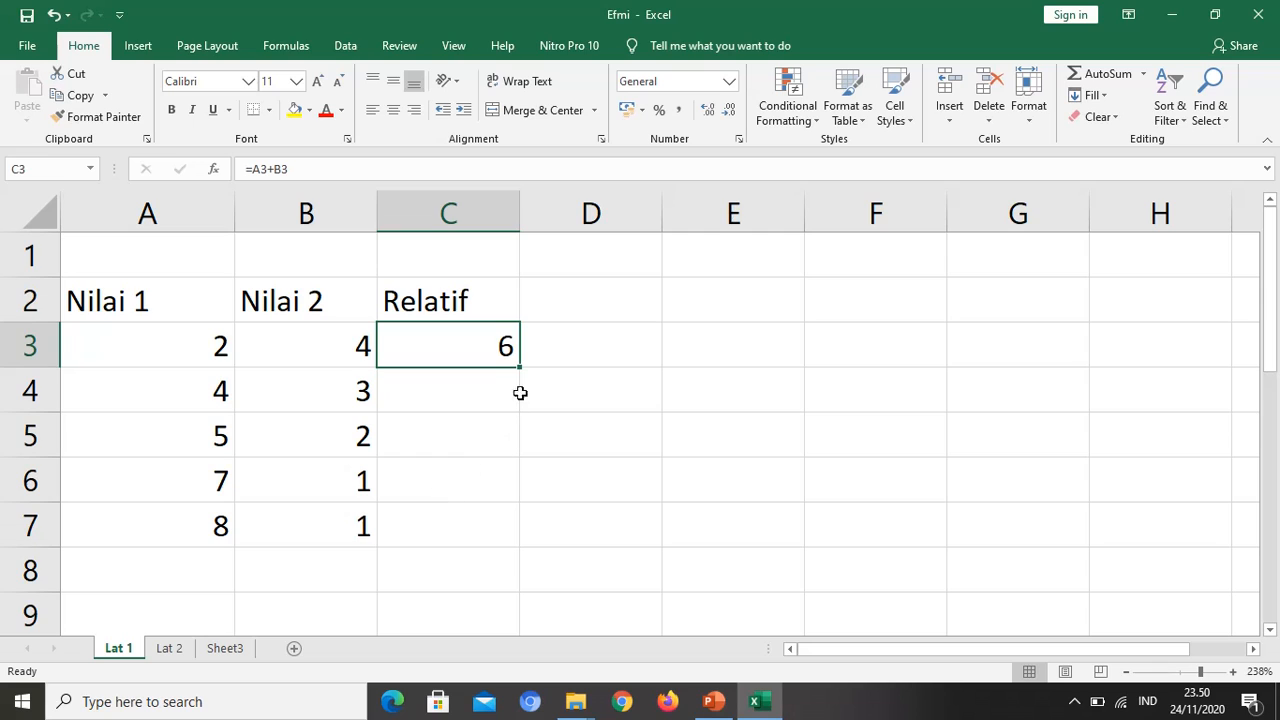
pyautogui.moveTo(524, 367); pyautogui.dragTo(508, 540)
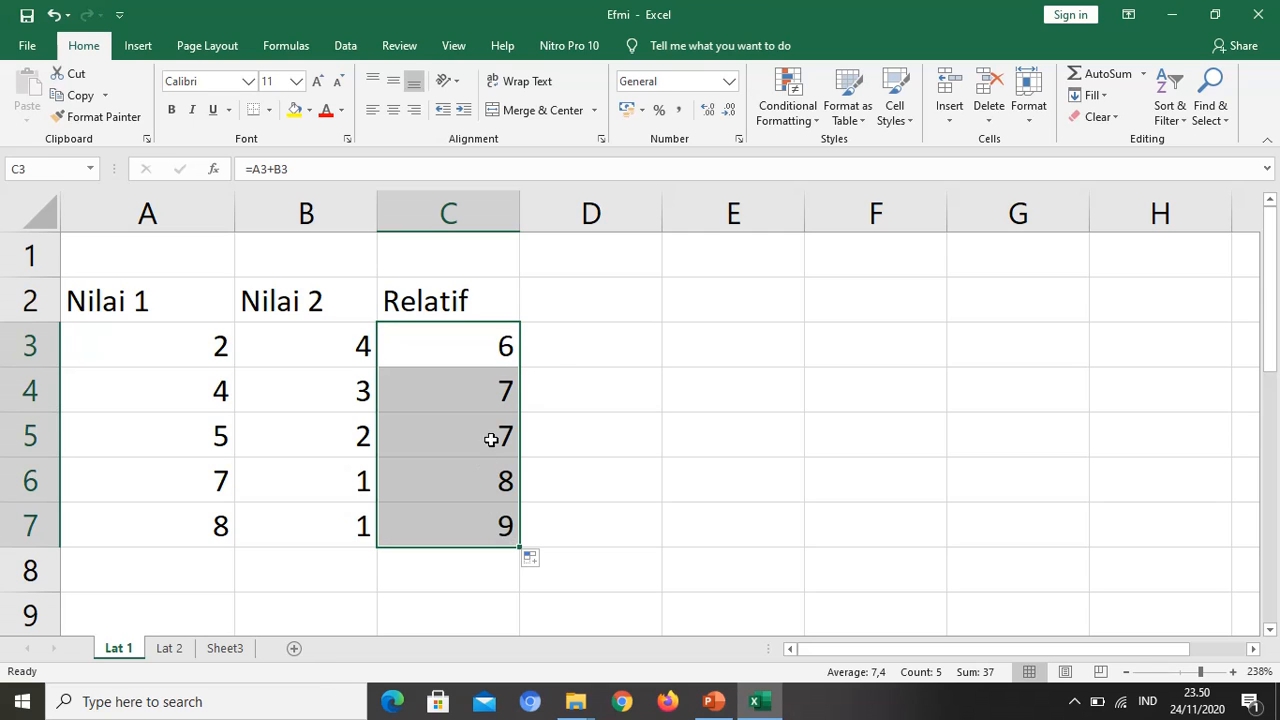
# Step: Inspect the formulas in cells C3, C4 and C5 to compare their relative references
pyautogui.click(494, 387)
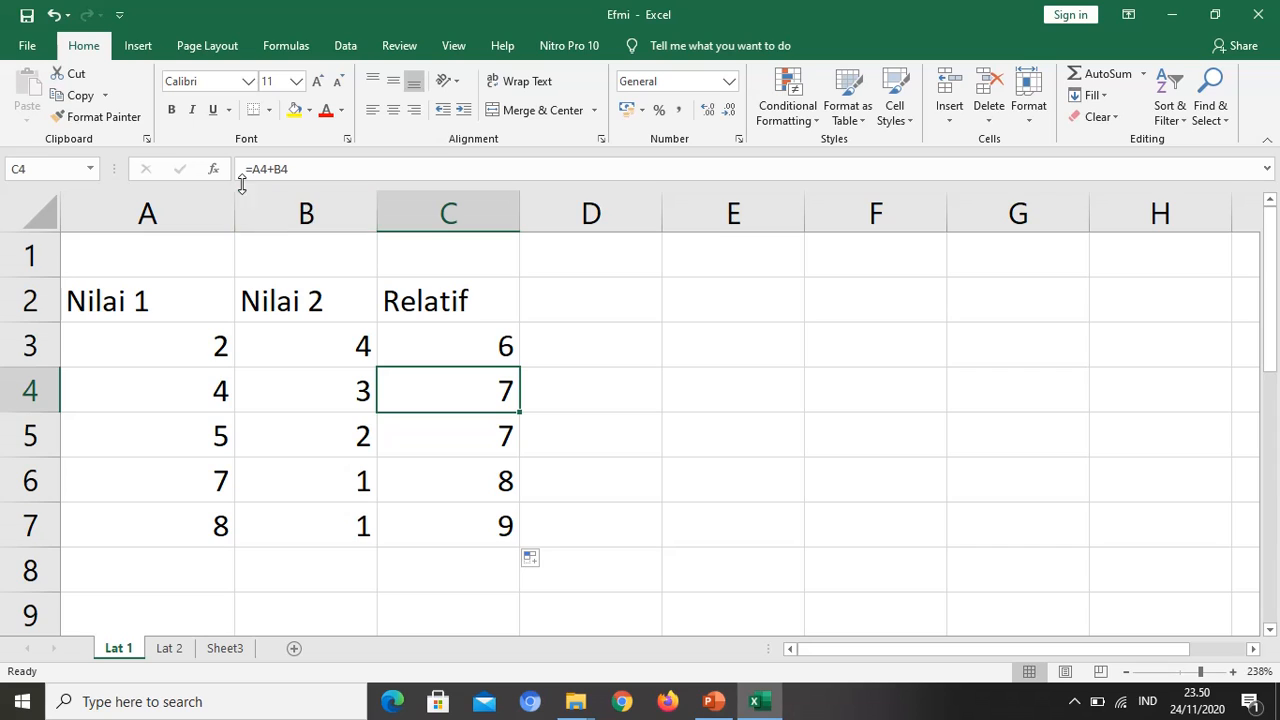
pyautogui.click(489, 345)
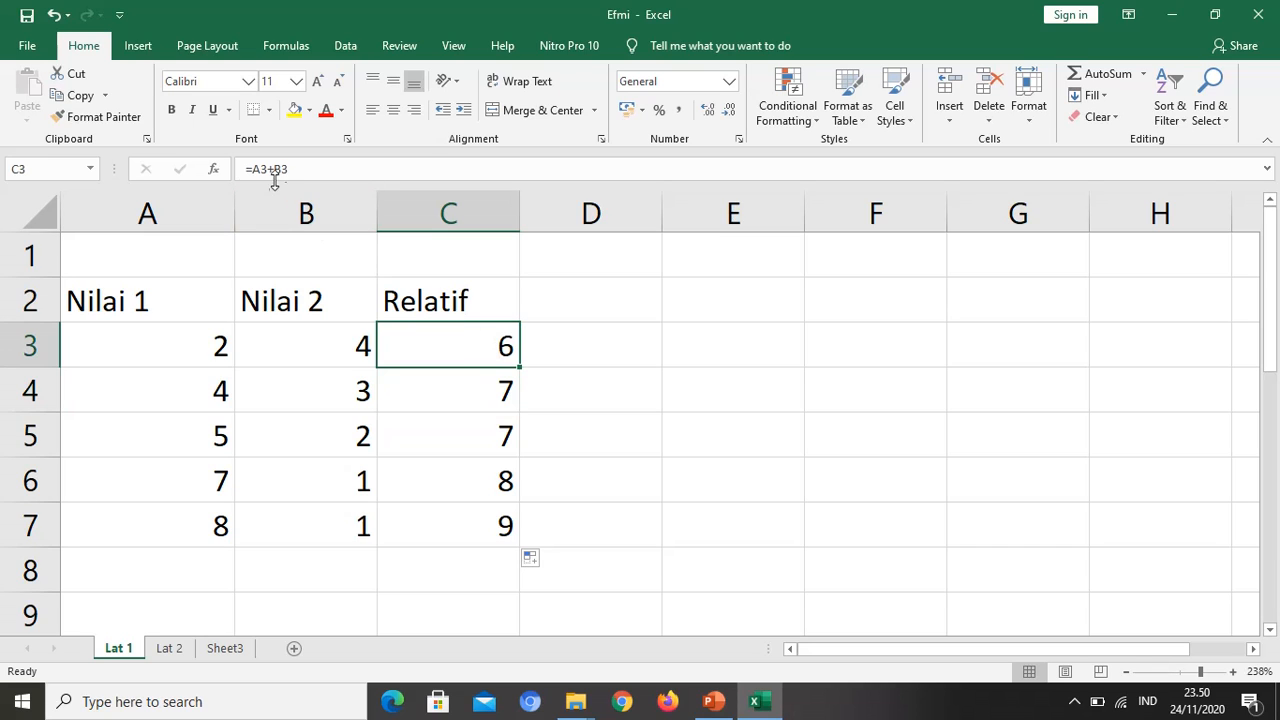
pyautogui.click(484, 390)
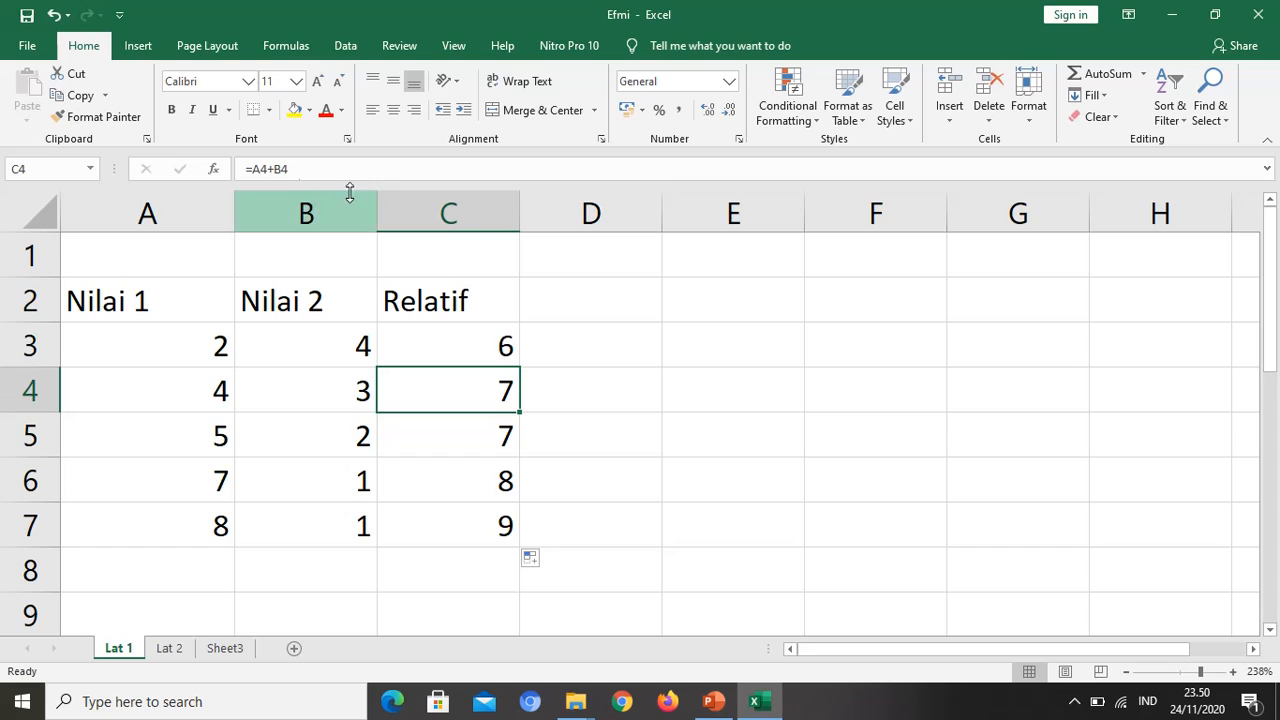
pyautogui.moveTo(449, 331); pyautogui.dragTo(471, 529)
pyautogui.click(448, 427)
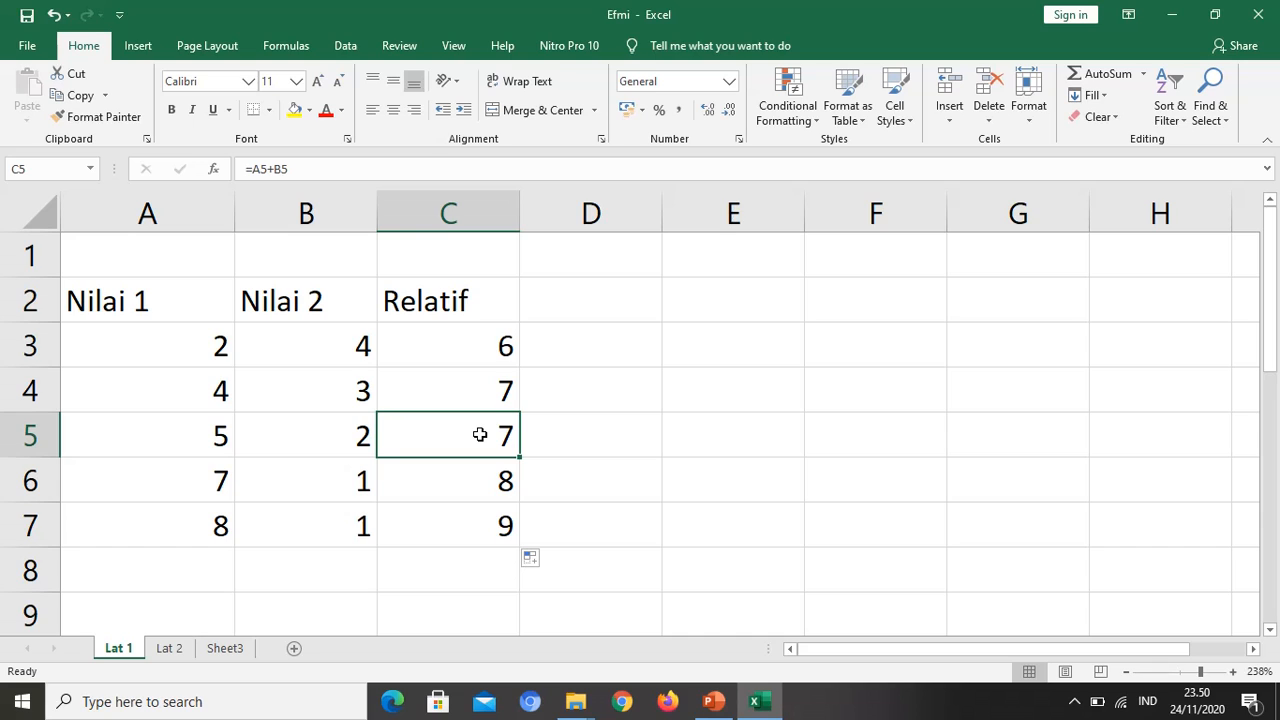
# Step: Show the sheet's formulas, examine the one in cell C7, and switch back to displaying values
pyautogui.hotkey('ctrl', '`')
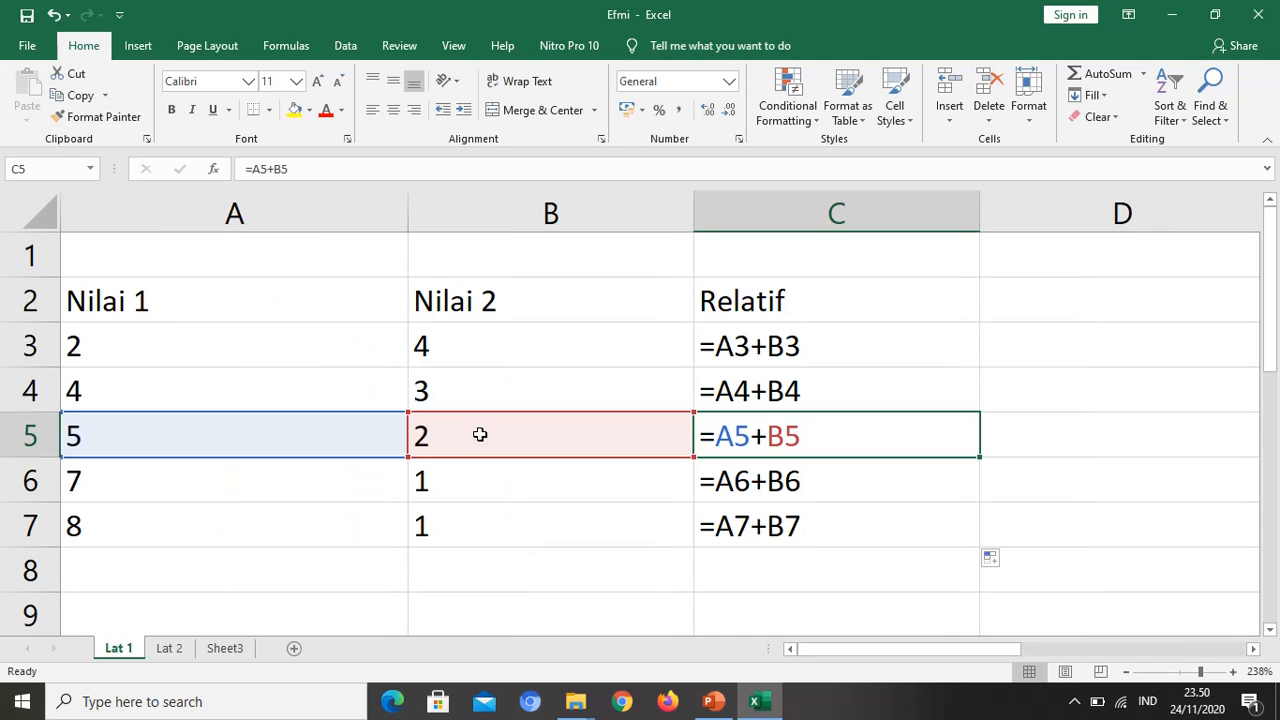
pyautogui.click(796, 535)
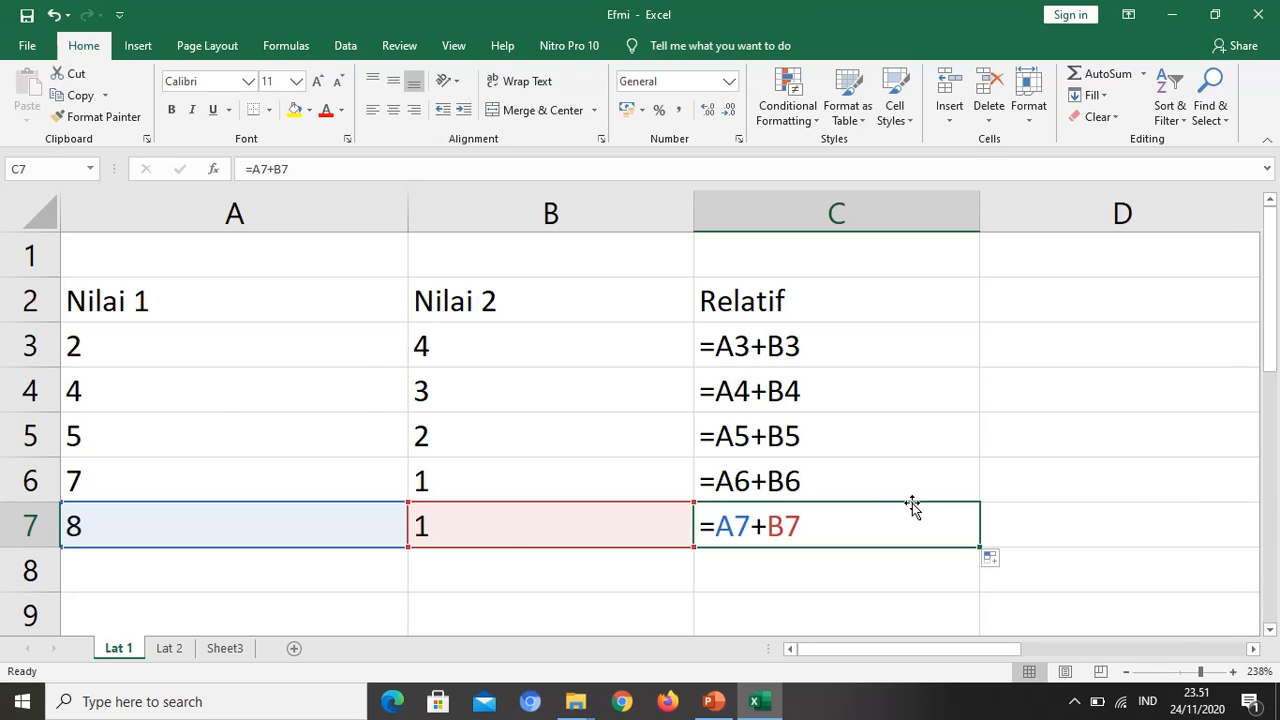
pyautogui.hotkey('ctrl', '`')
# Step: Fill the Relatif formulas in C3:C7 across to column E and inspect the formulas in C3, D3 and E3
pyautogui.moveTo(500, 347); pyautogui.dragTo(790, 545)
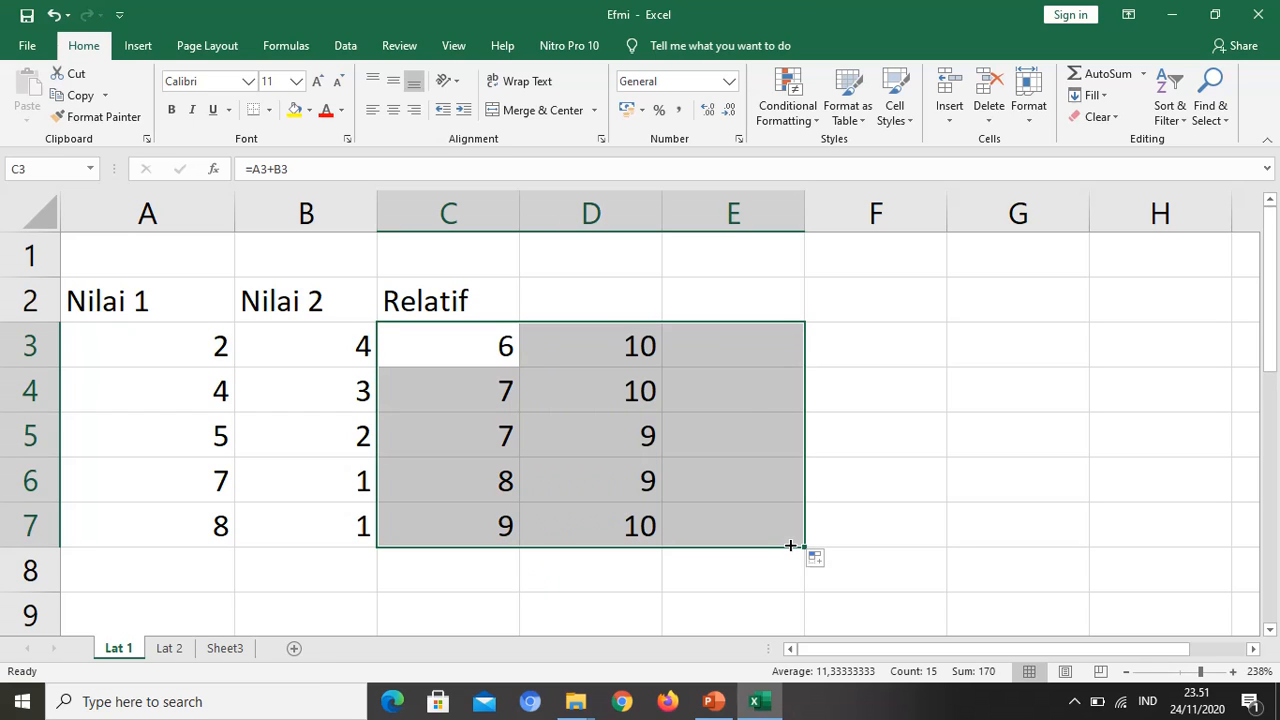
pyautogui.click(633, 348)
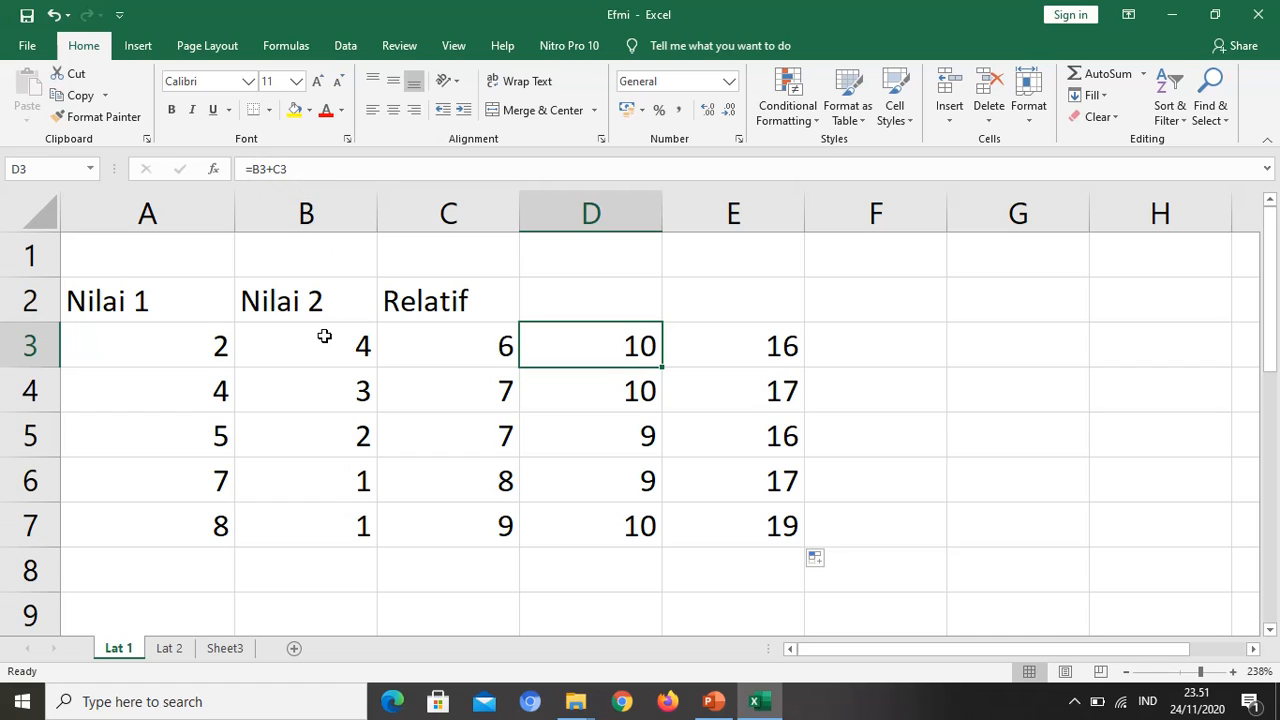
pyautogui.click(445, 342)
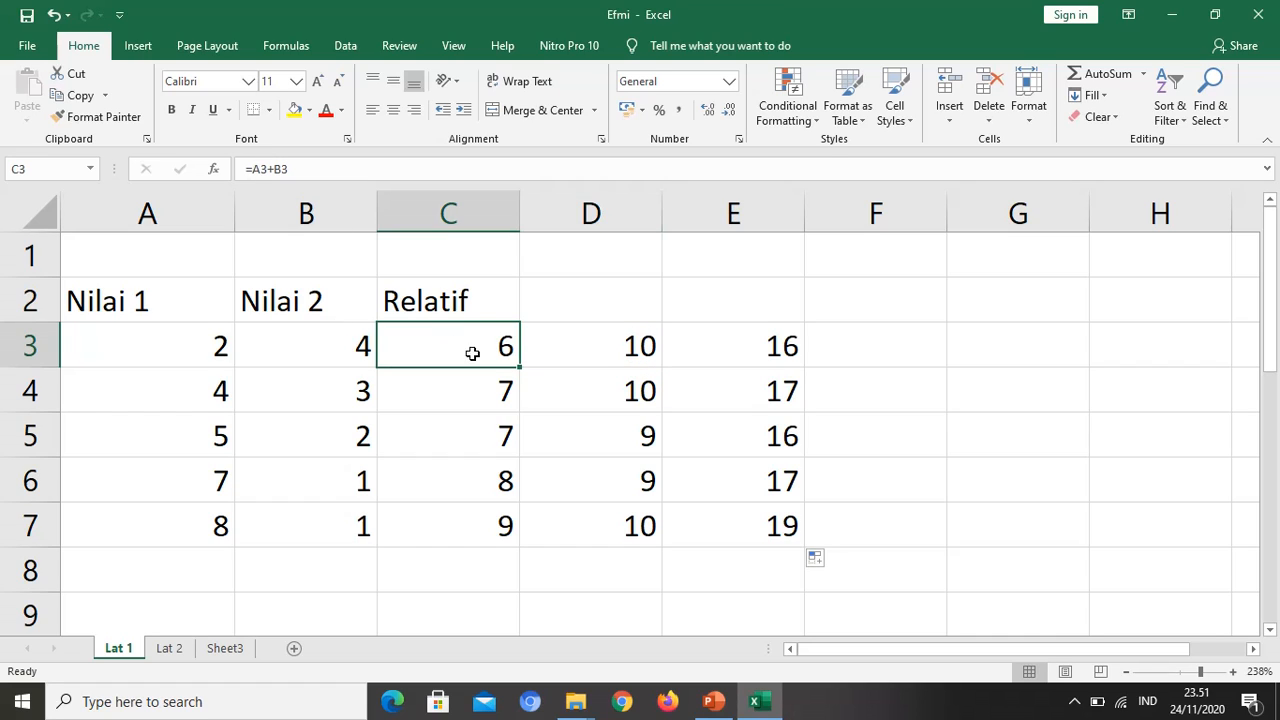
pyautogui.click(603, 350)
pyautogui.click(739, 353)
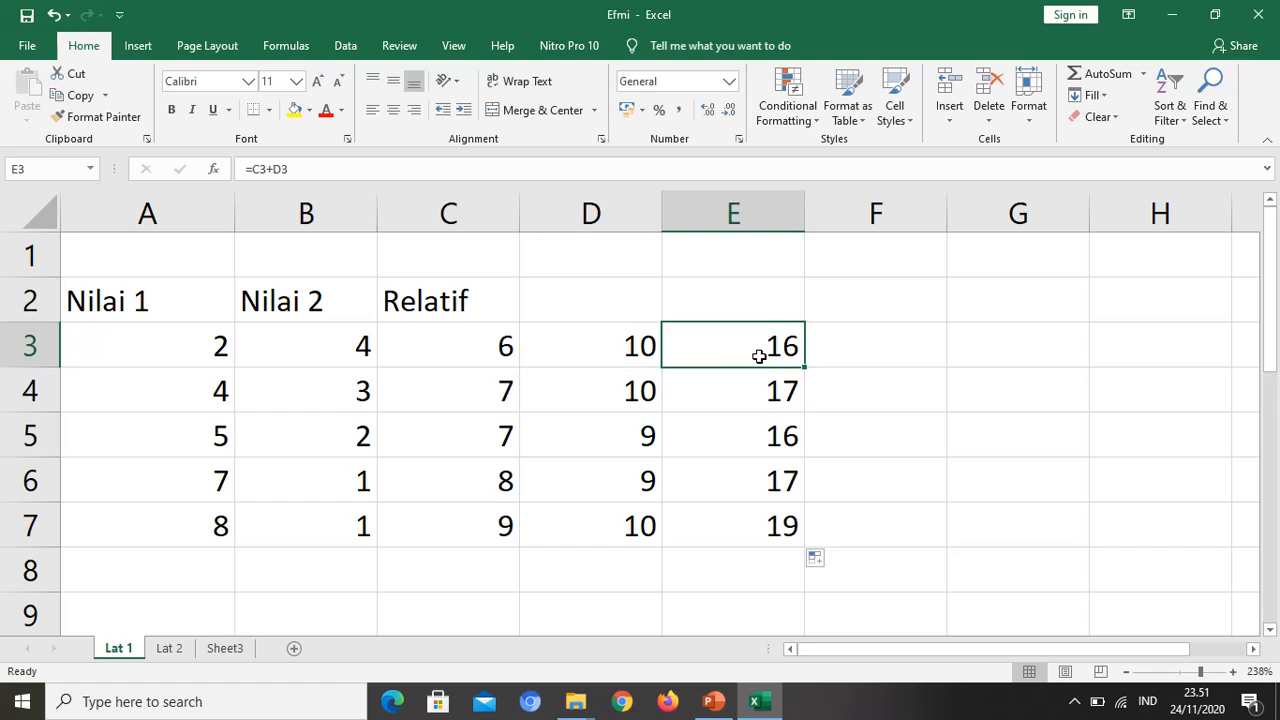
# Step: Recheck the formulas in C3 and E3, and display all of the sheet's formulas at 154% zoom
pyautogui.click(471, 353)
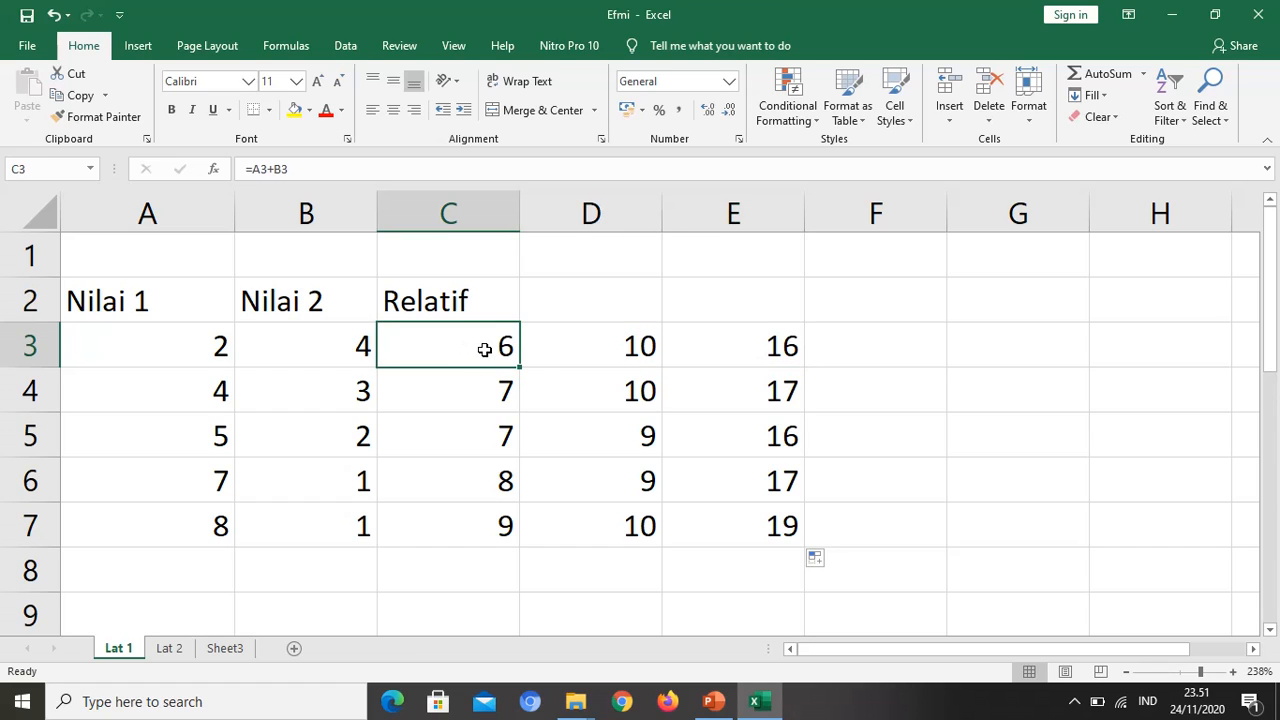
pyautogui.click(782, 354)
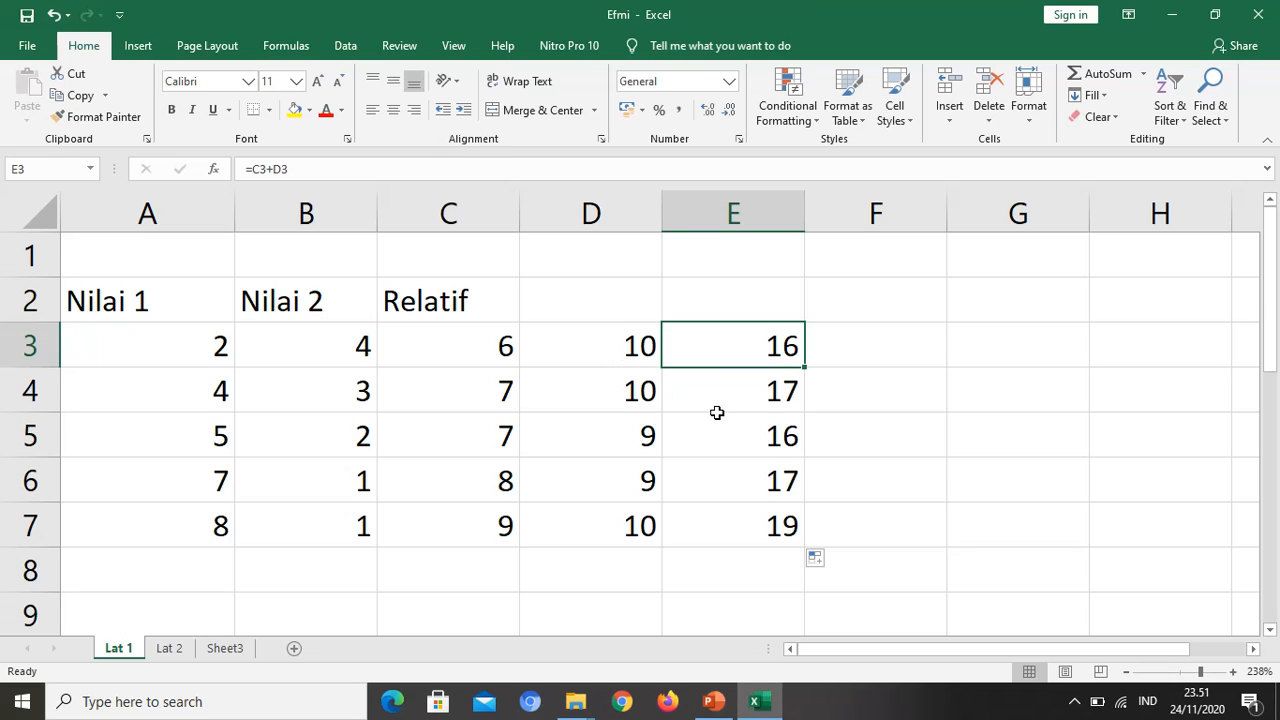
pyautogui.hotkey('ctrl', '`')
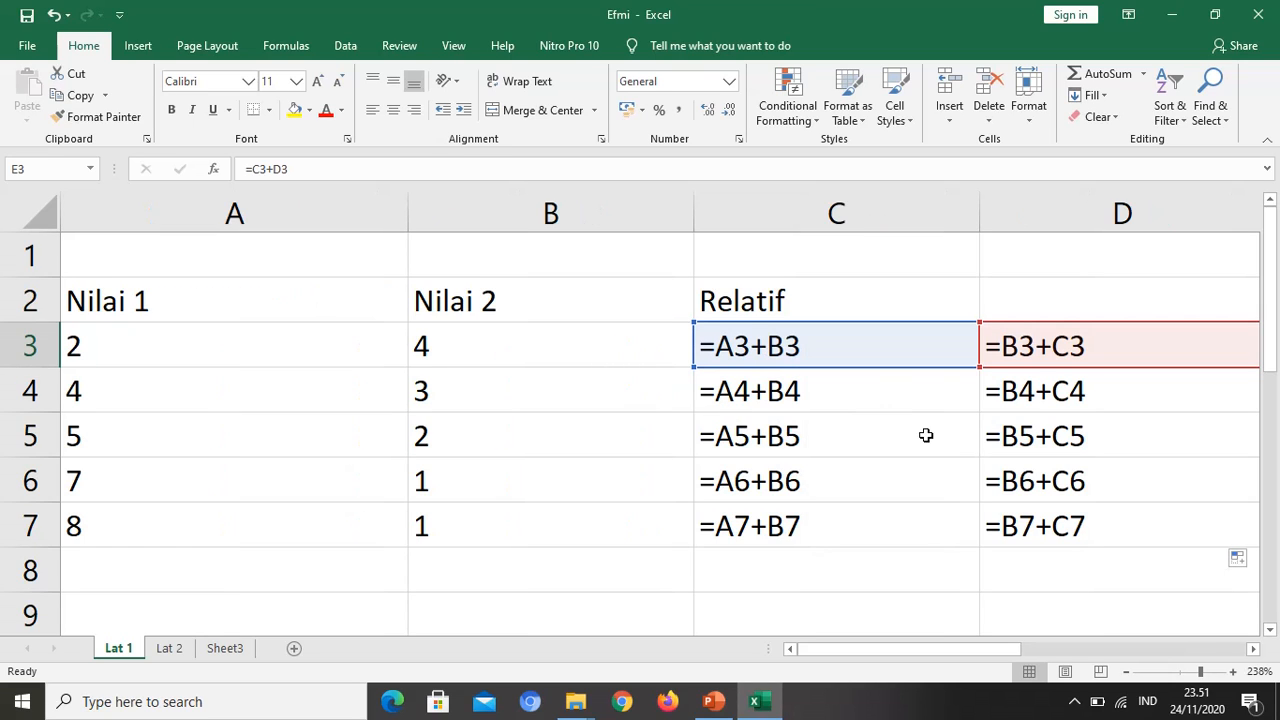
pyautogui.click(1189, 673)
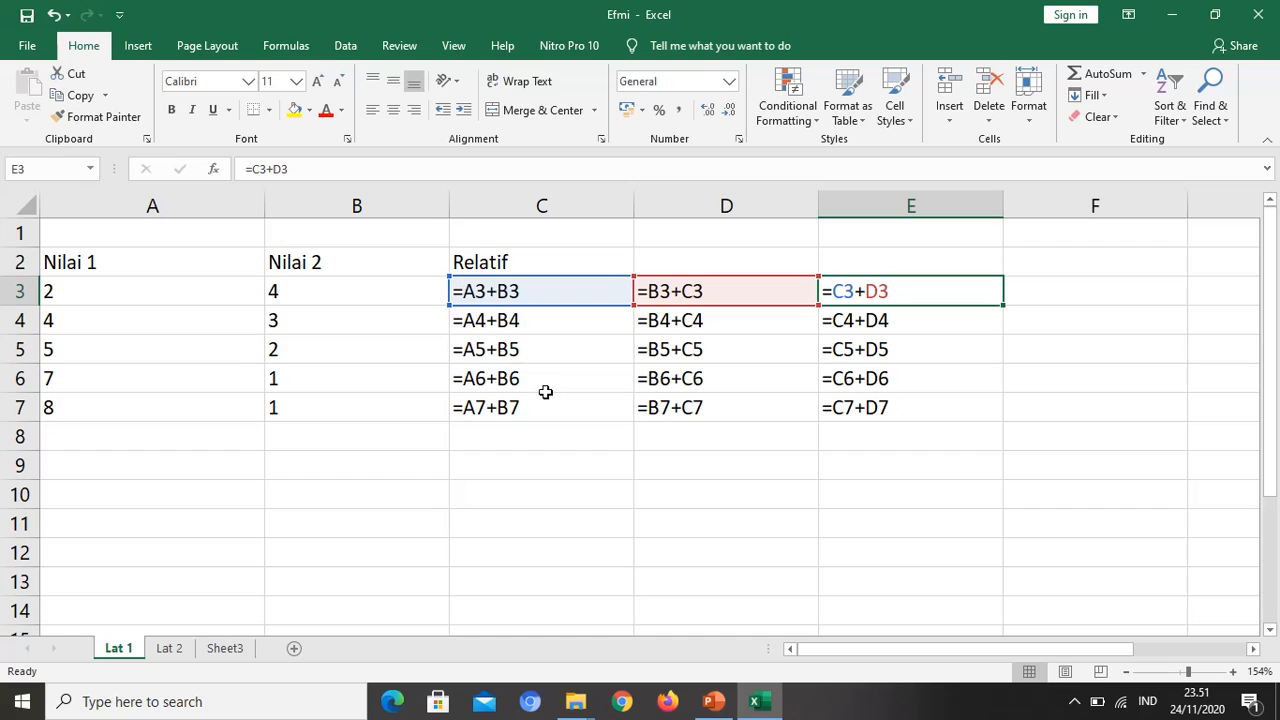
# Step: Copy the Nilai 1 and Nilai 2 table in A2:B7 to A9:B14 and enter the heading Semi Absolut in cell C9
pyautogui.click(128, 259)
pyautogui.moveTo(137, 266); pyautogui.dragTo(313, 617)
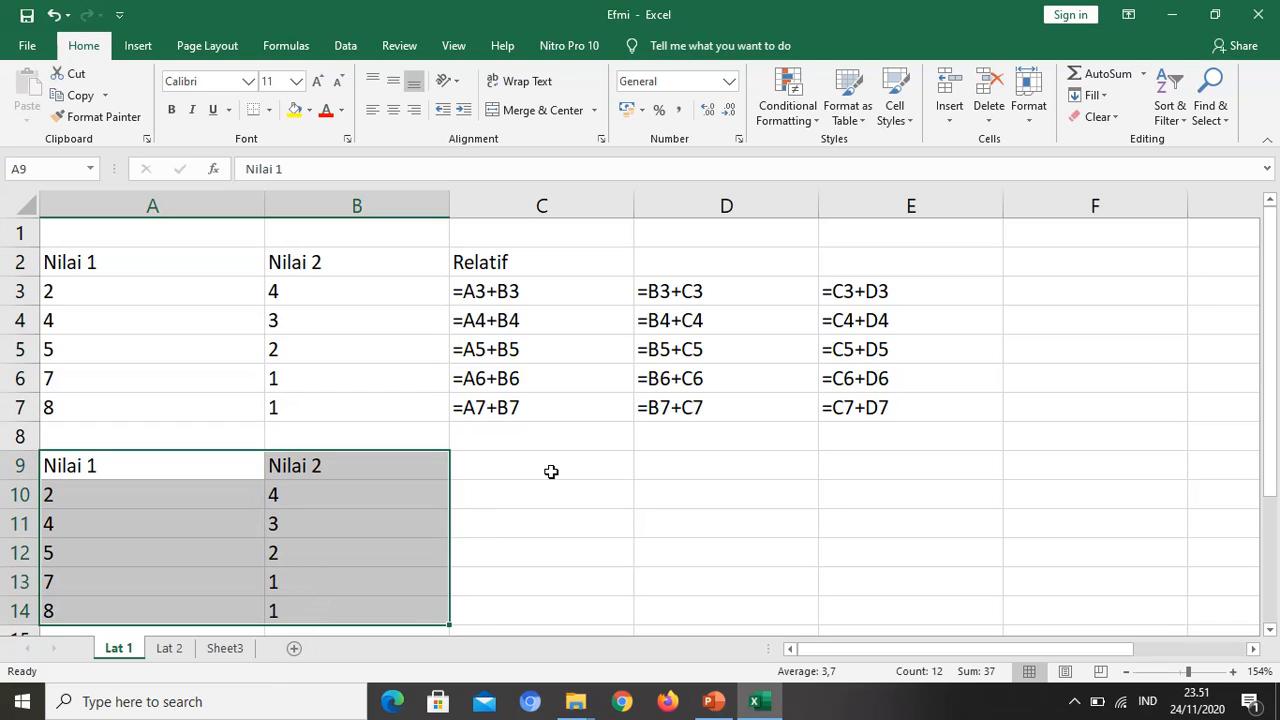
pyautogui.click(552, 466)
pyautogui.write('Se')
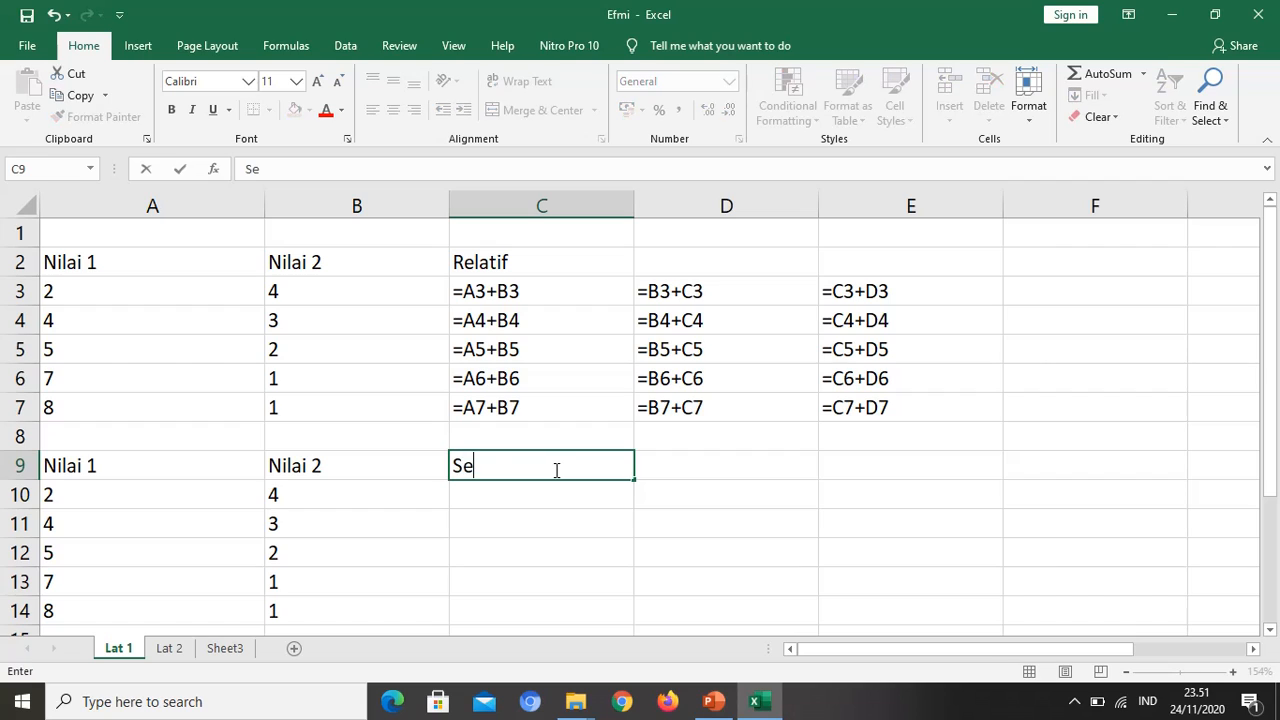
pyautogui.write('mi Abl')
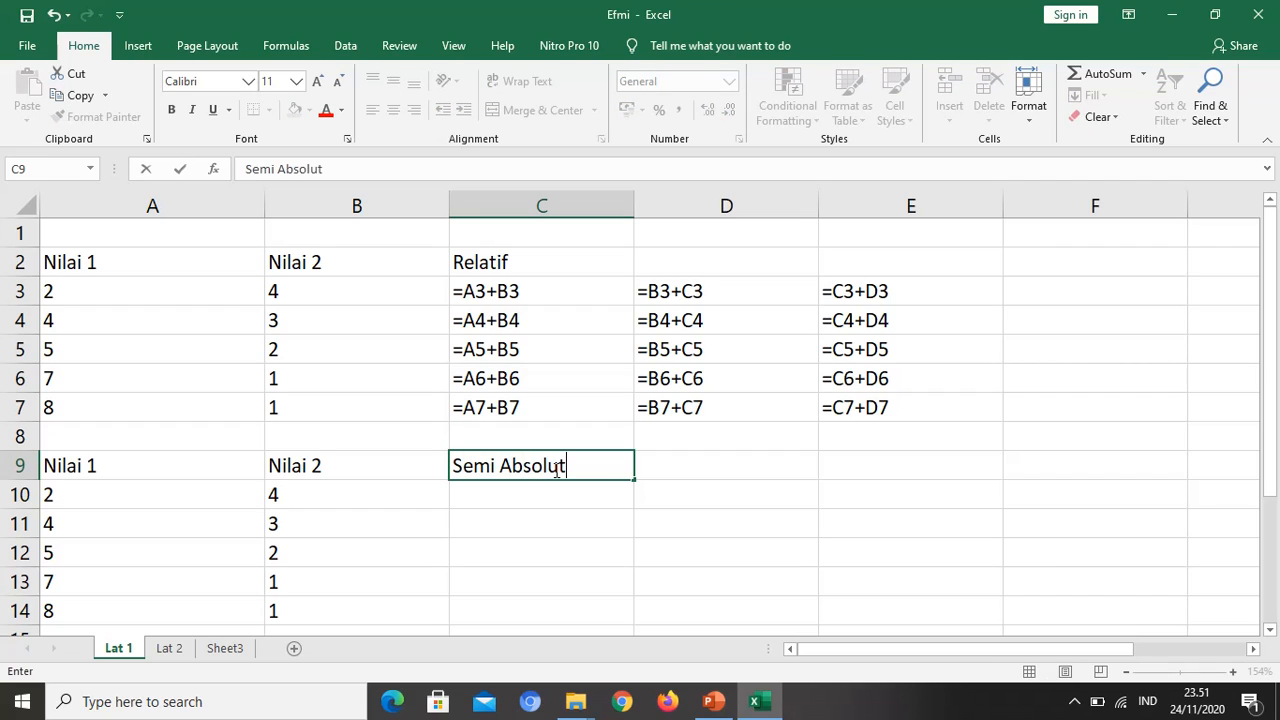
pyautogui.press('Return')
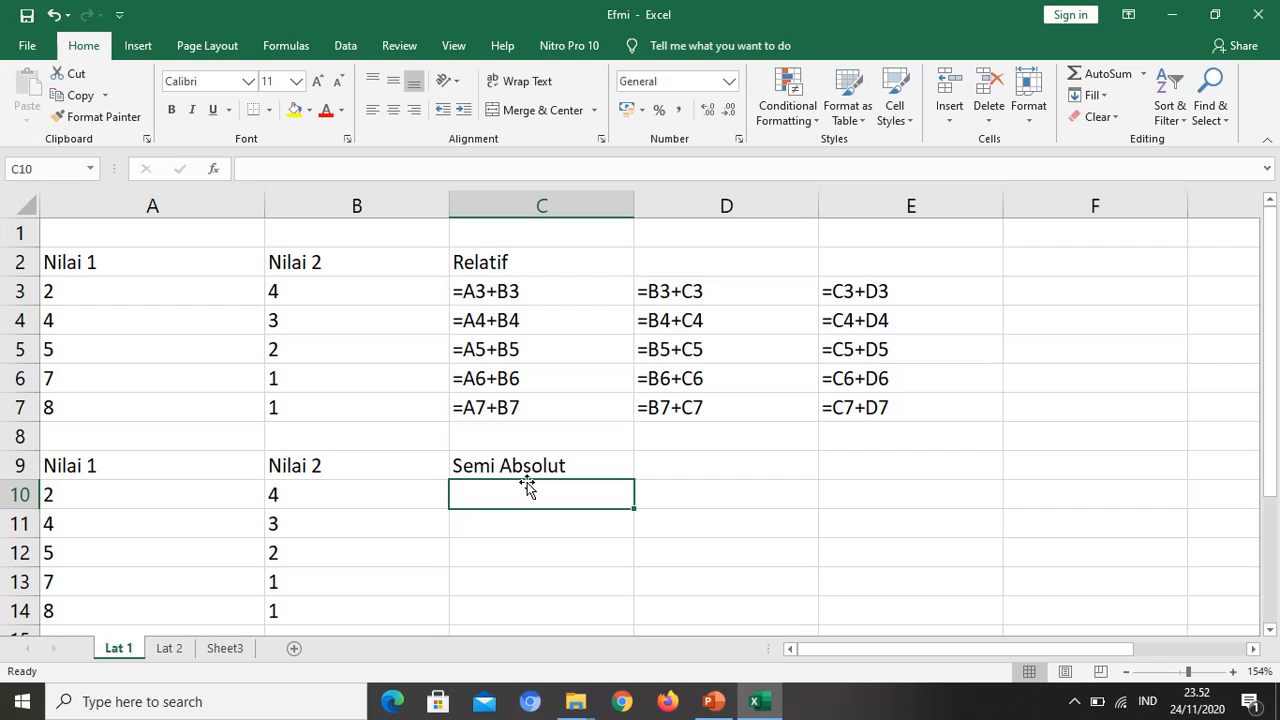
# Step: Enter the semi-absolute formula =A$10+B10 in cell C10 under the Semi Absolut heading
pyautogui.write('=')
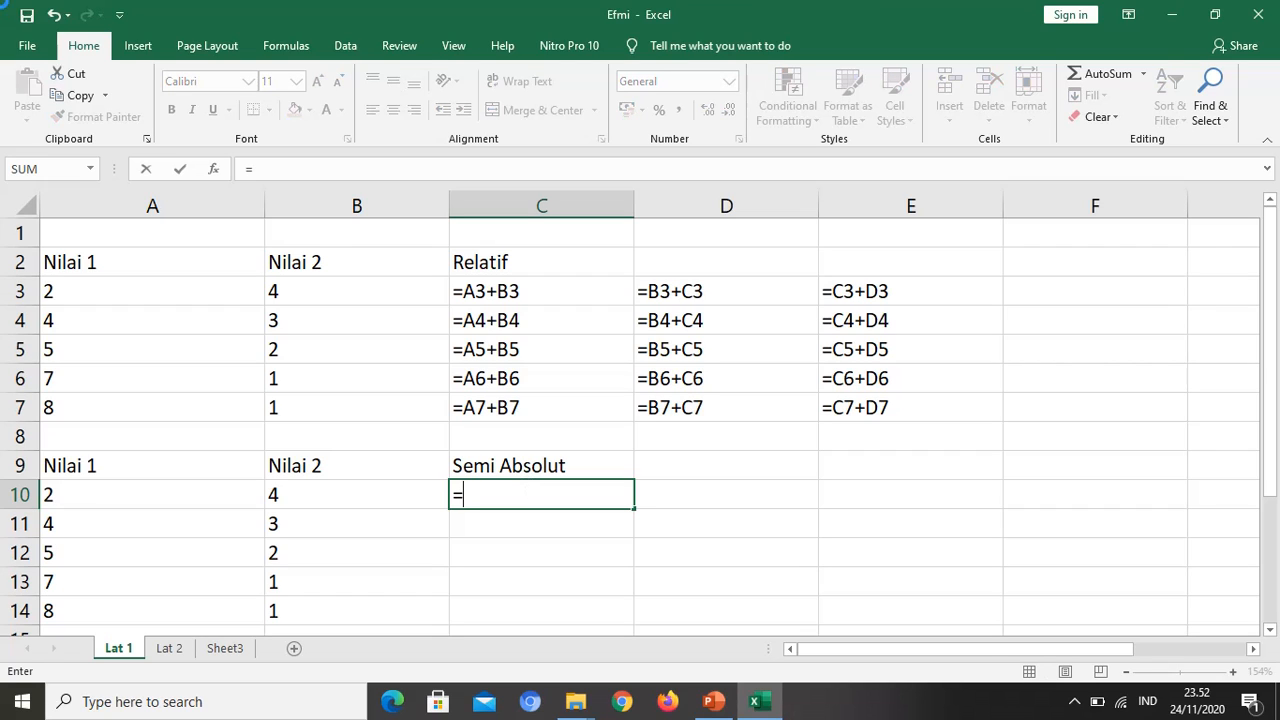
pyautogui.click(87, 489)
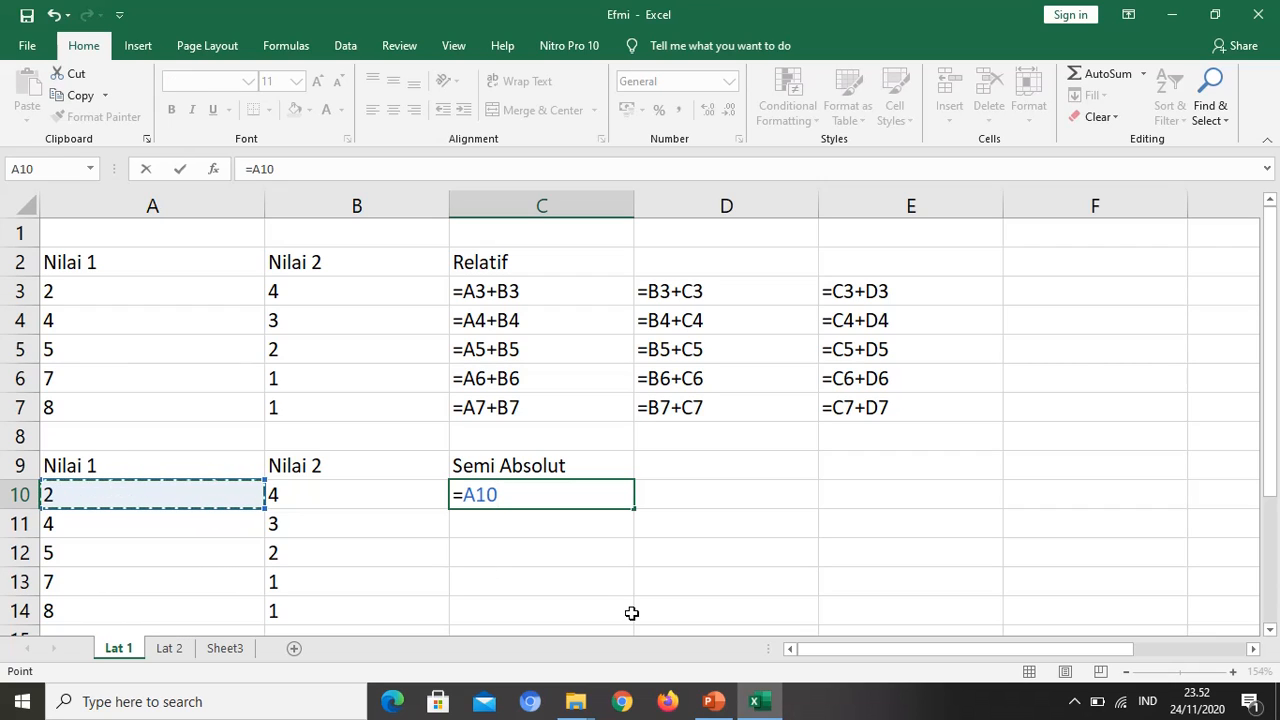
pyautogui.write('+')
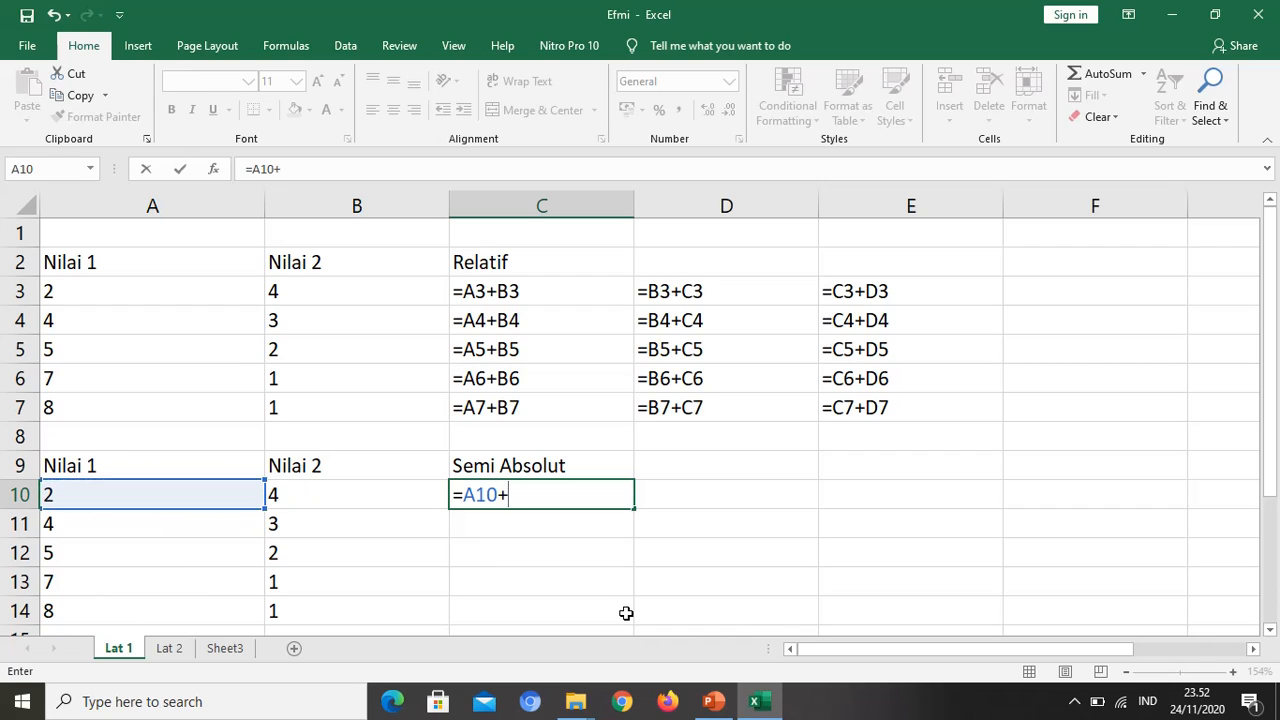
pyautogui.click(294, 491)
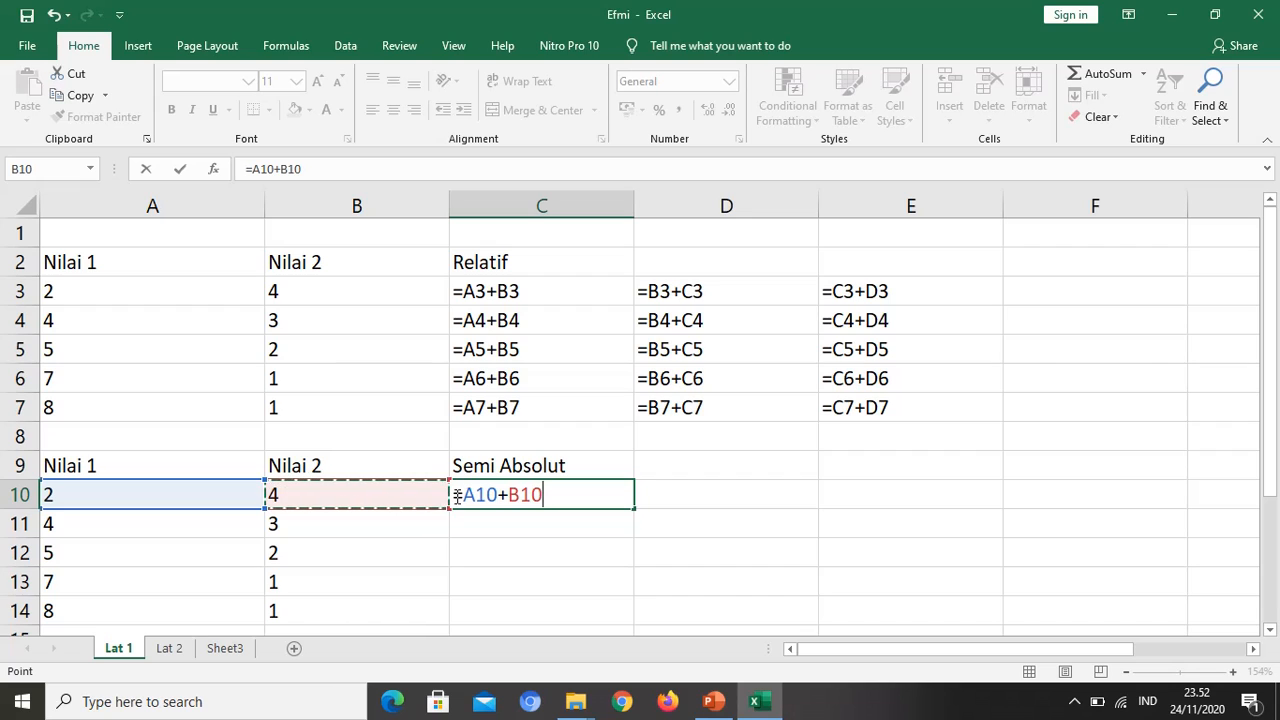
pyautogui.moveTo(498, 494); pyautogui.dragTo(457, 494)
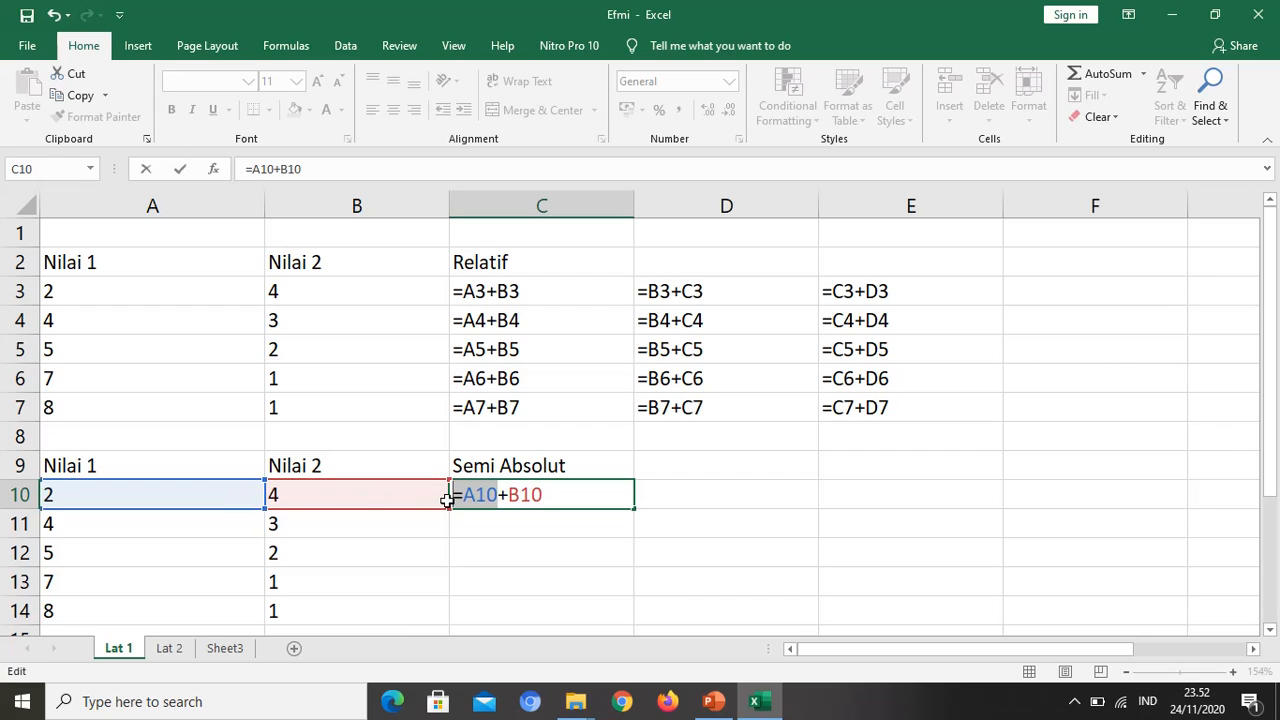
pyautogui.click(481, 492)
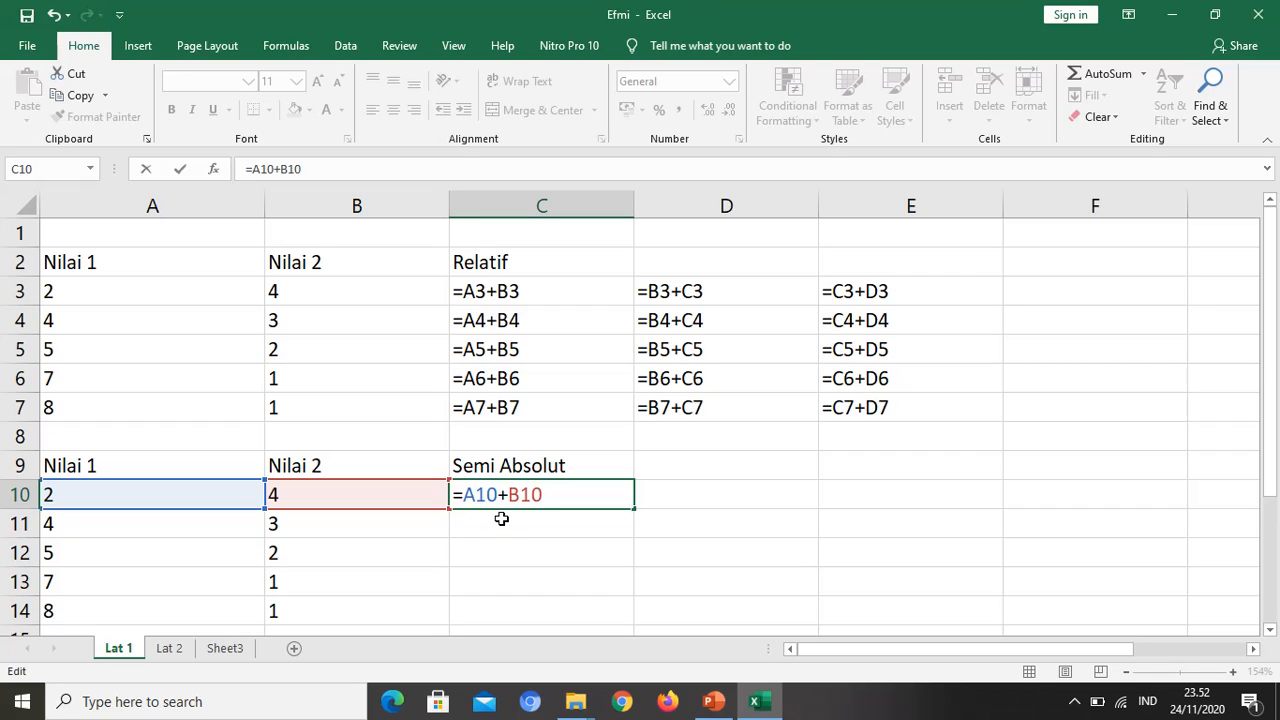
pyautogui.write('$')
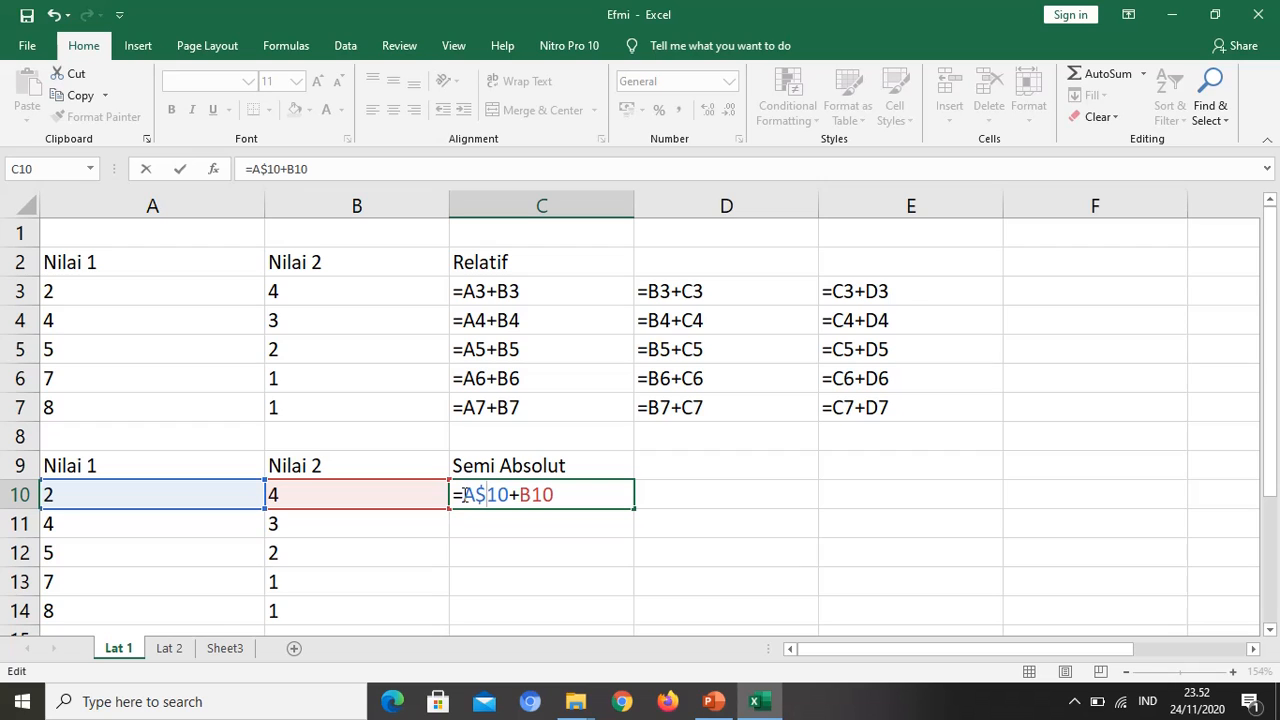
pyautogui.press('Return')
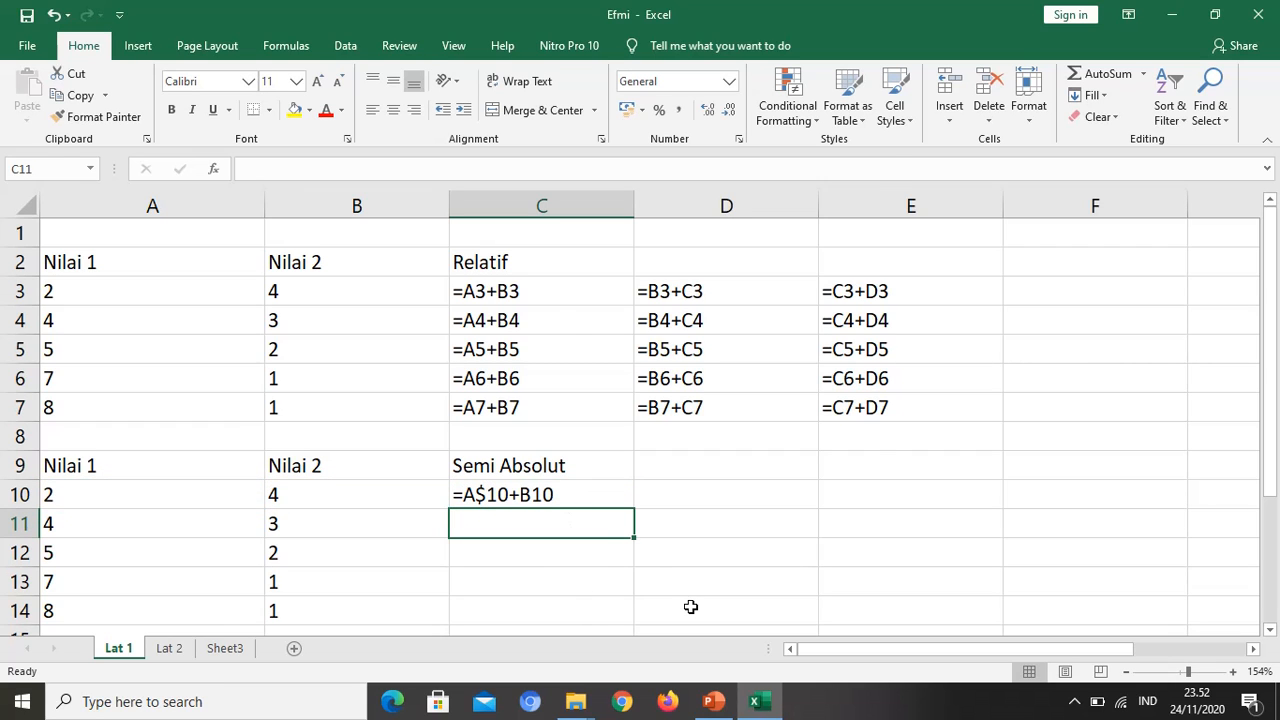
# Step: Switch the sheet back to displaying values and fill the formula in C10 down to C14
pyautogui.hotkey('ctrl', '1')
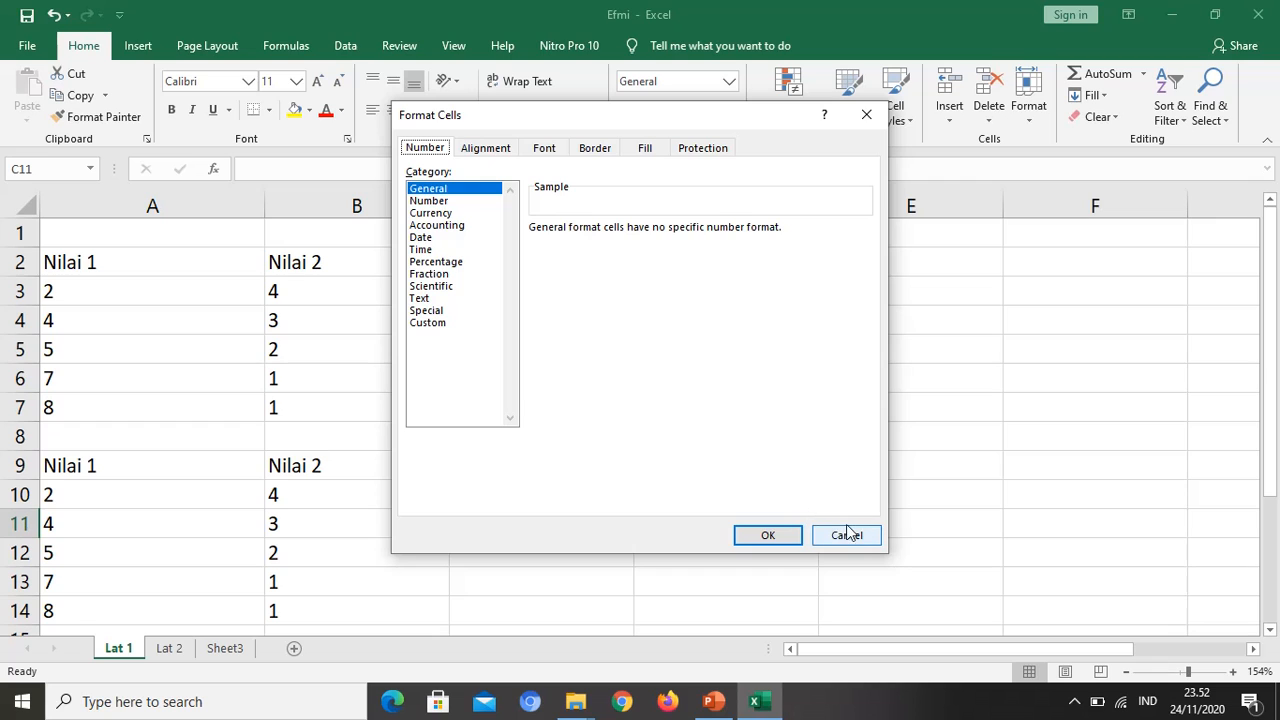
pyautogui.click(846, 534)
pyautogui.hotkey('ctrl', '`')
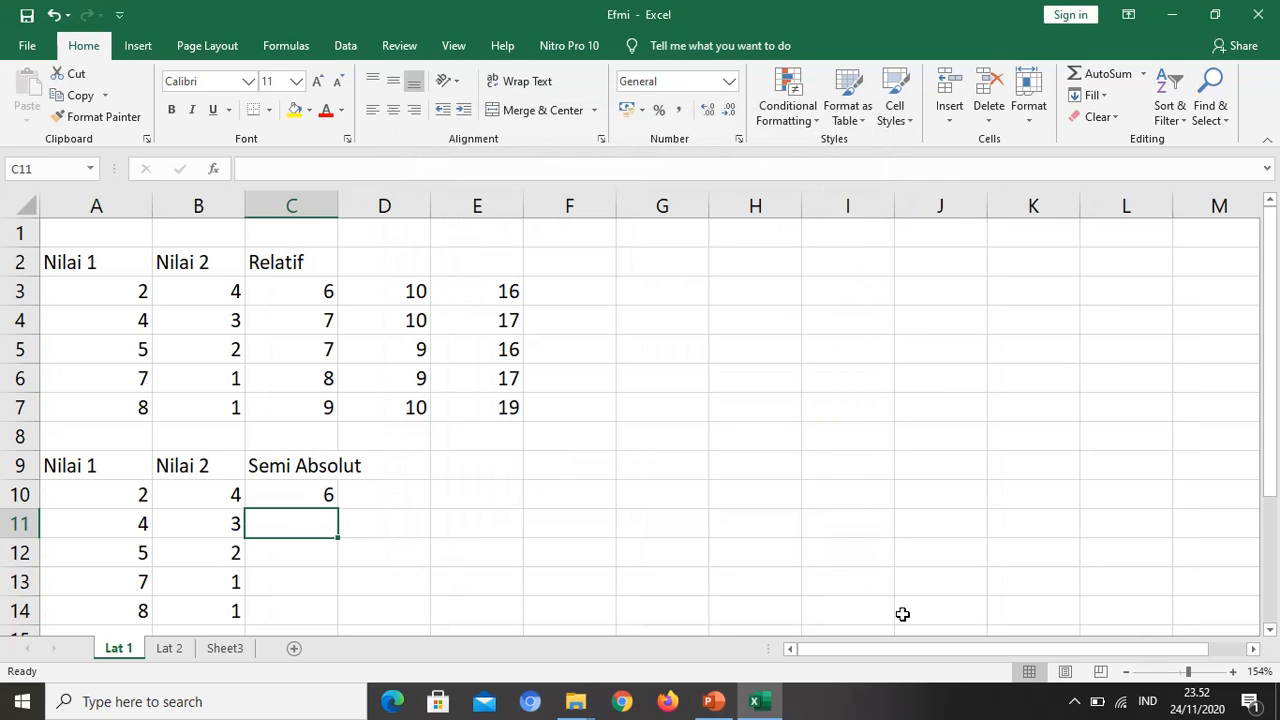
pyautogui.click(214, 492)
pyautogui.click(330, 500)
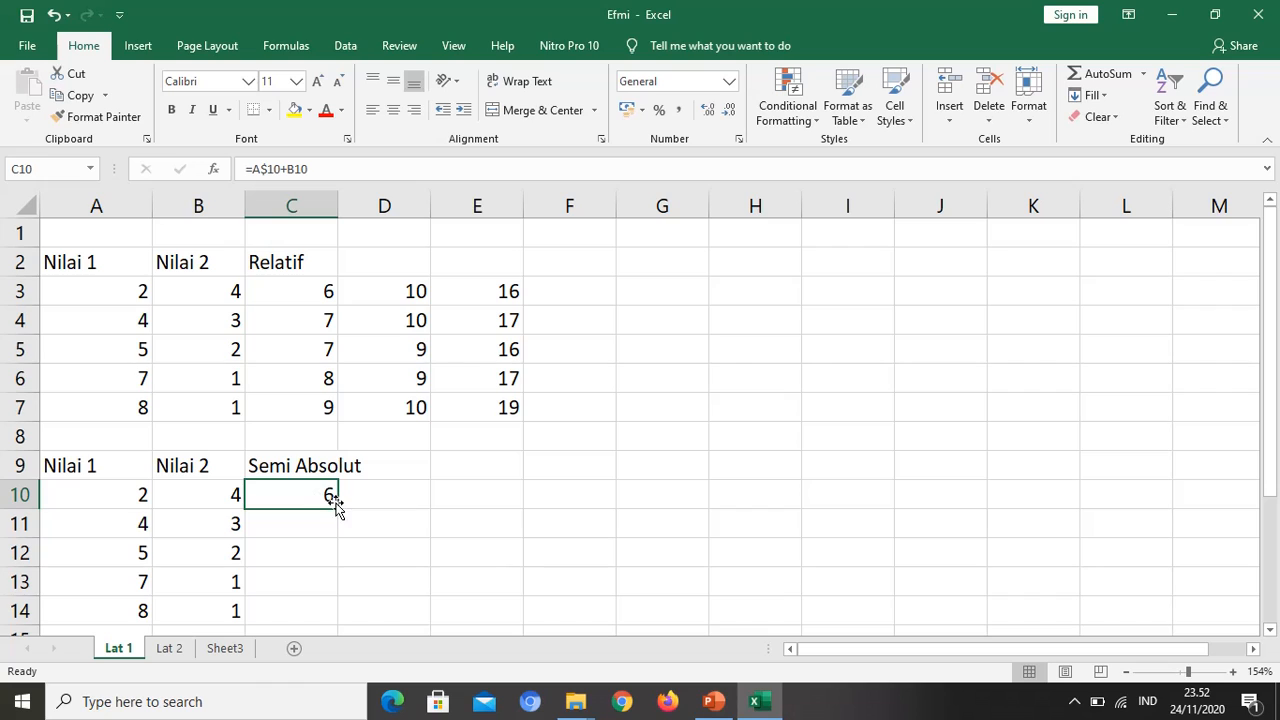
pyautogui.moveTo(338, 509); pyautogui.dragTo(330, 612)
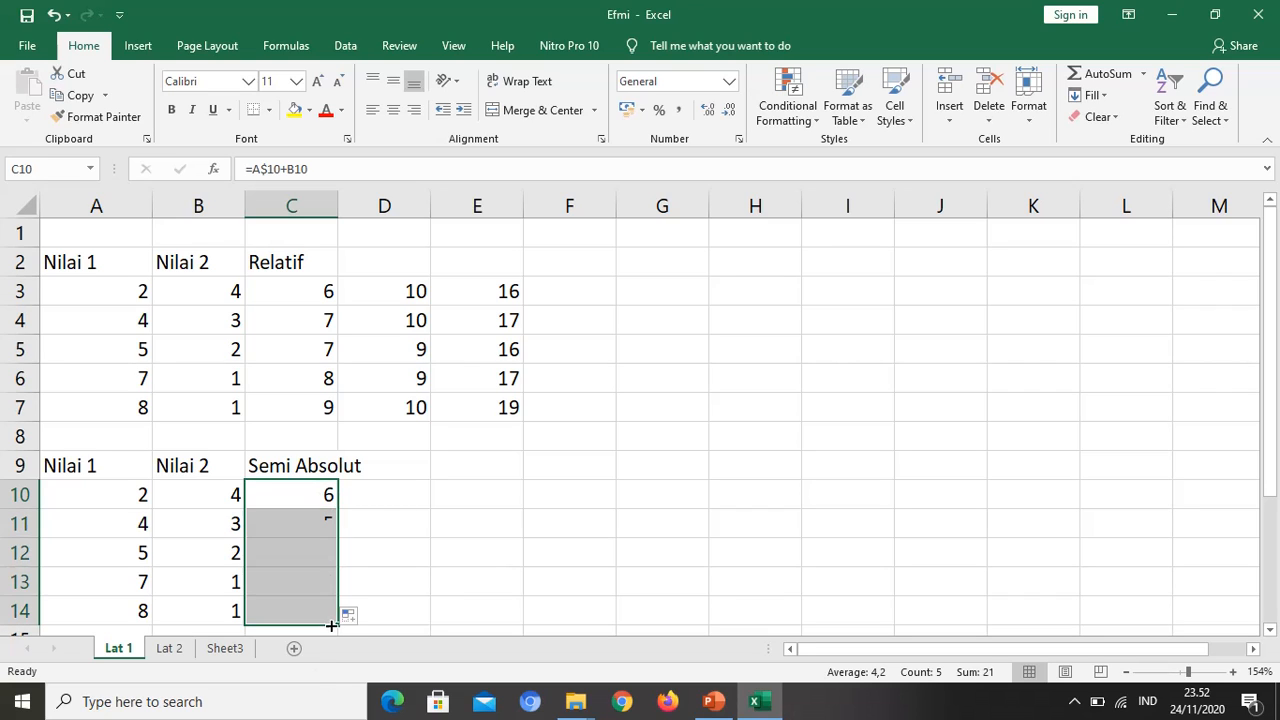
# Step: Inspect the formula in C11 and its source cell A10, and display all of the sheet's formulas
pyautogui.click(309, 533)
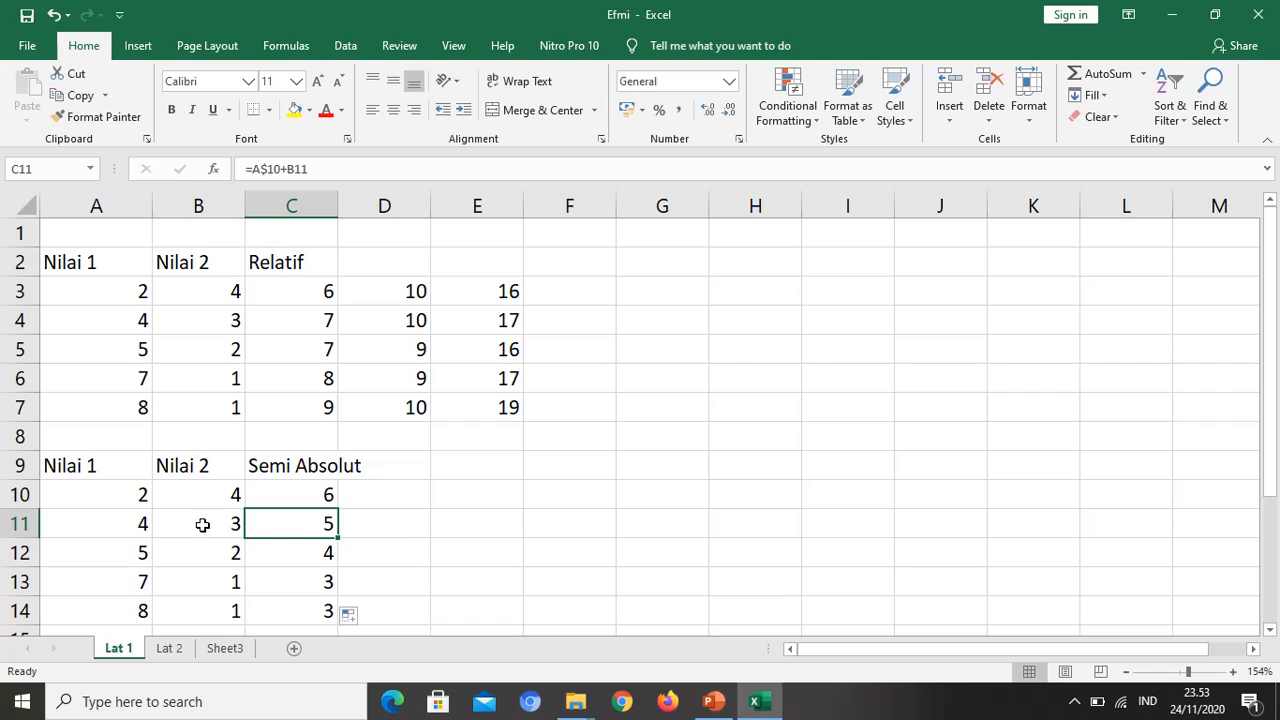
pyautogui.click(108, 503)
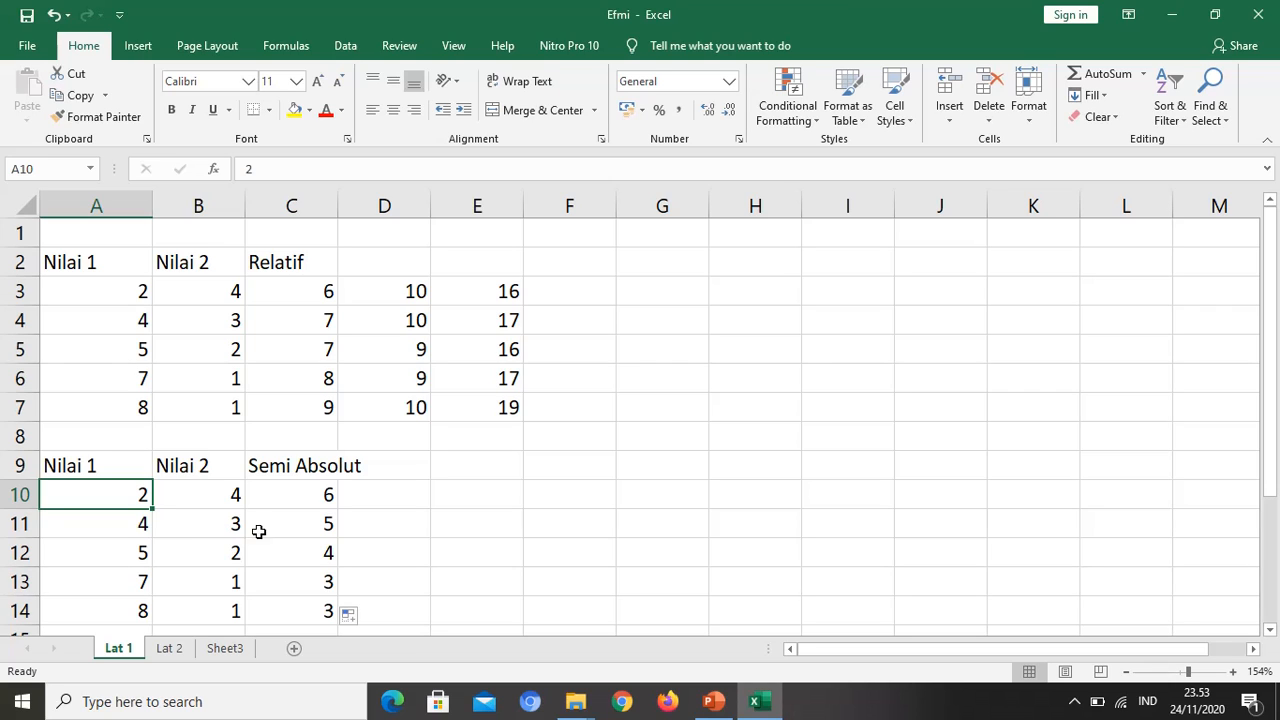
pyautogui.click(312, 531)
pyautogui.click(235, 553)
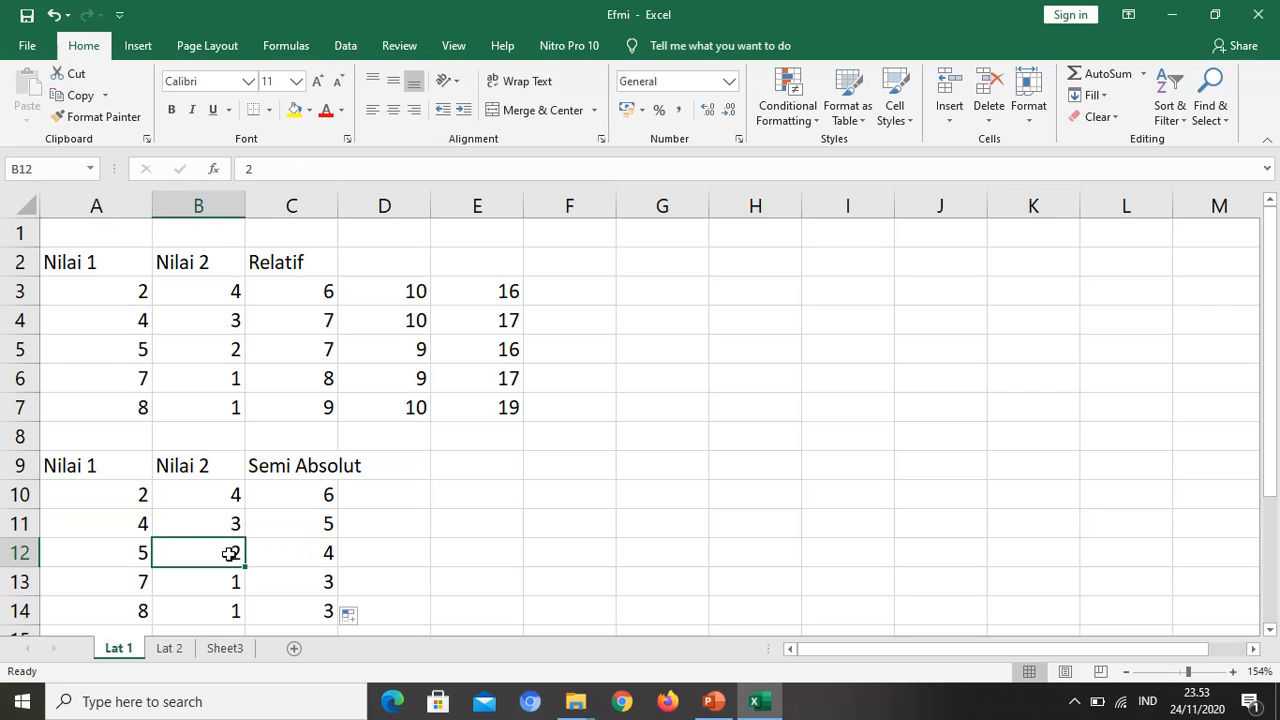
pyautogui.click(134, 503)
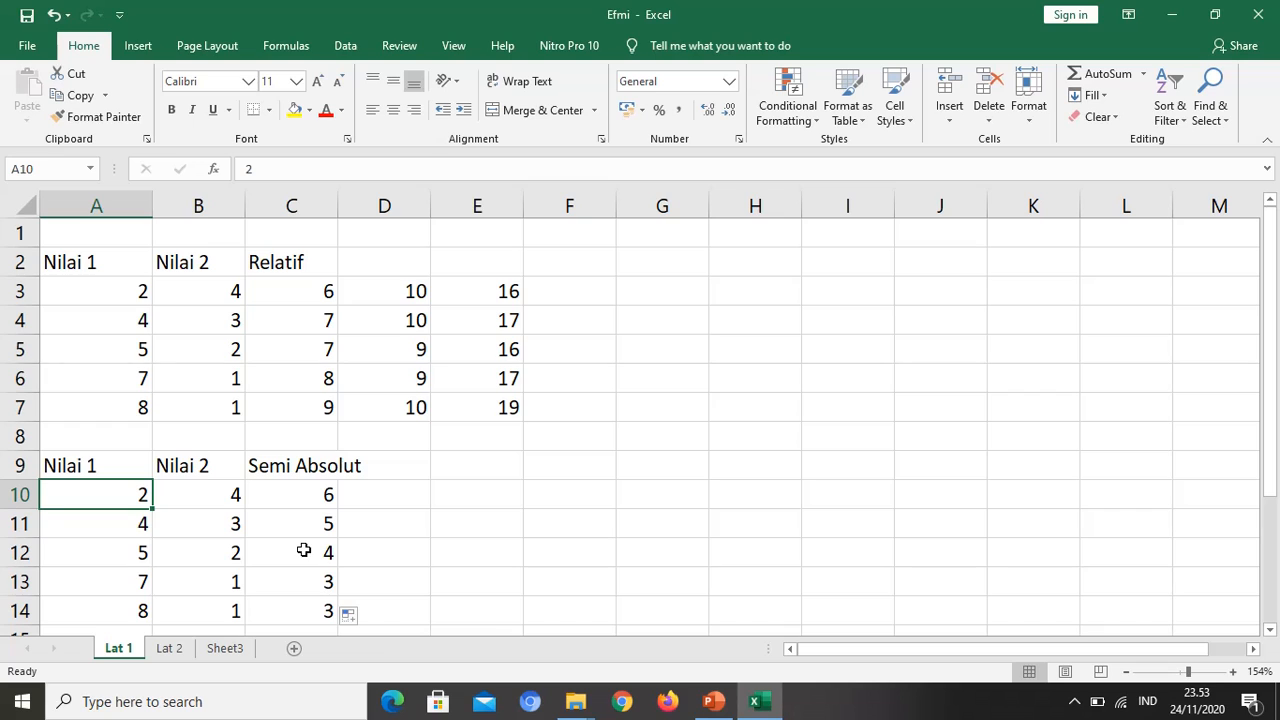
pyautogui.hotkey('ctrl', '`')
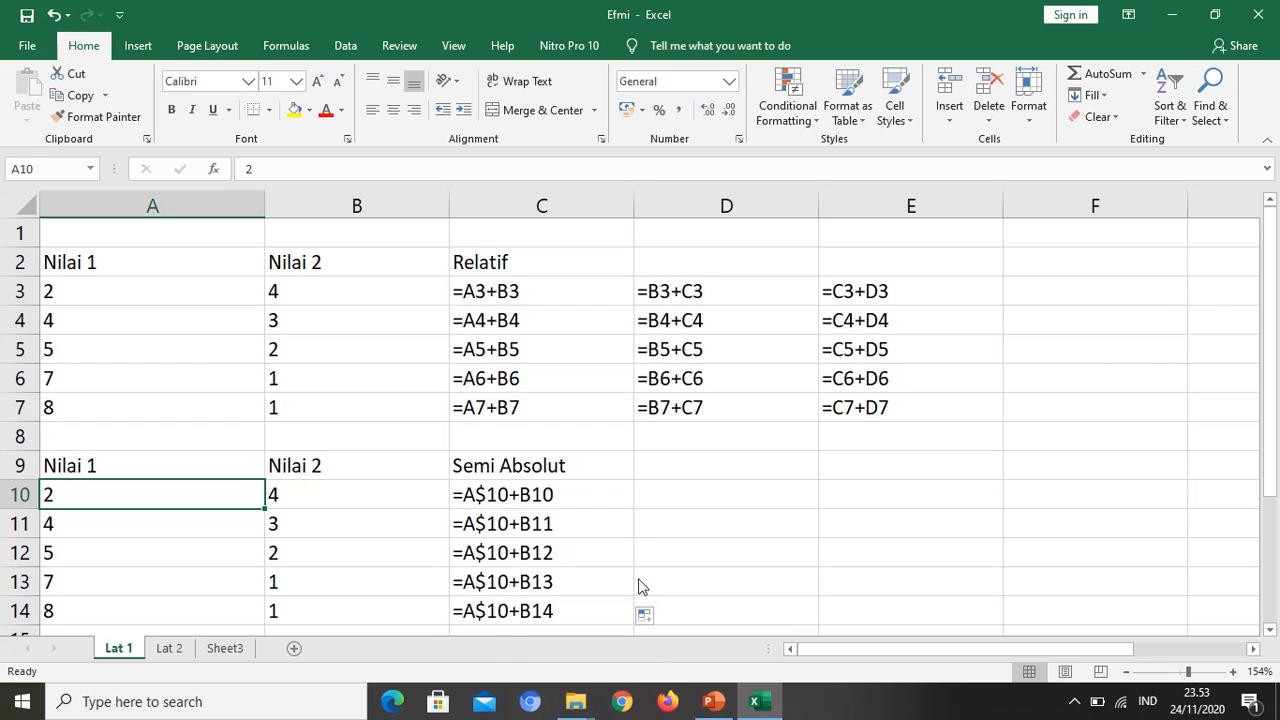
# Step: Fill the Semi Absolut formulas in C10:C14 across to column E and inspect the formulas in D10 and D14
pyautogui.moveTo(582, 486); pyautogui.dragTo(929, 511)
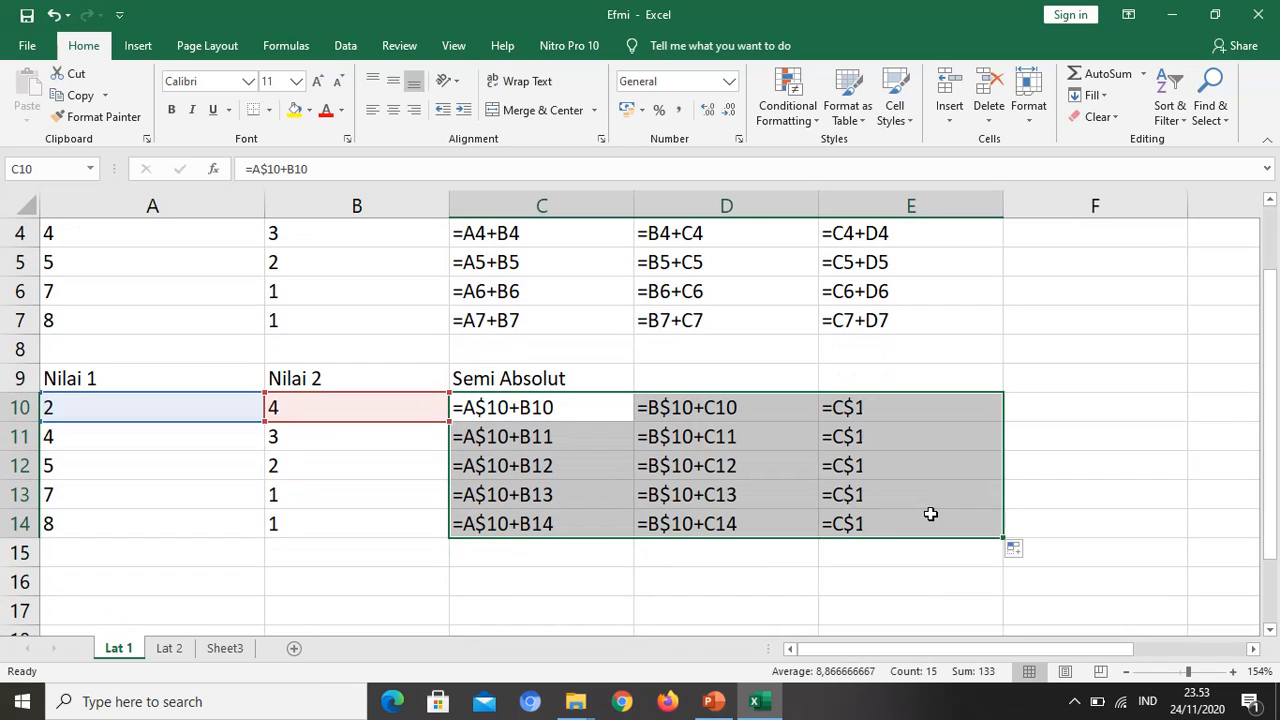
pyautogui.click(674, 405)
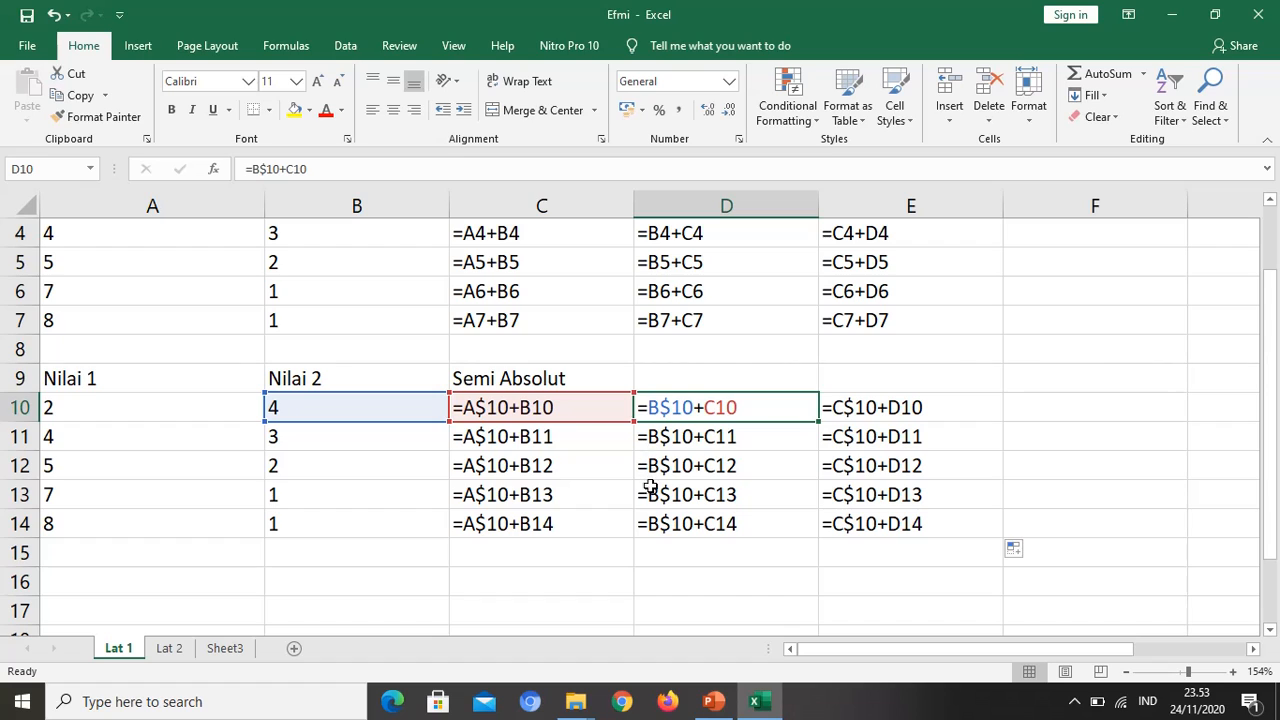
pyautogui.moveTo(652, 525); pyautogui.dragTo(650, 538)
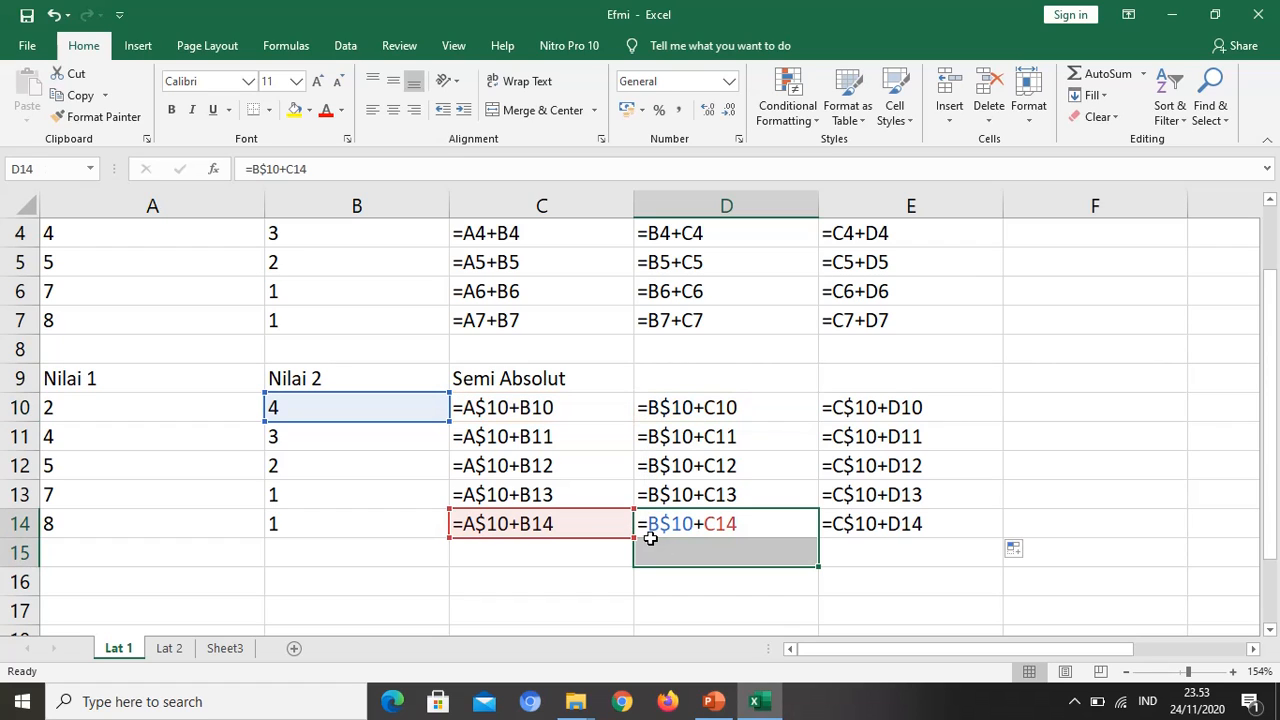
pyautogui.click(655, 409)
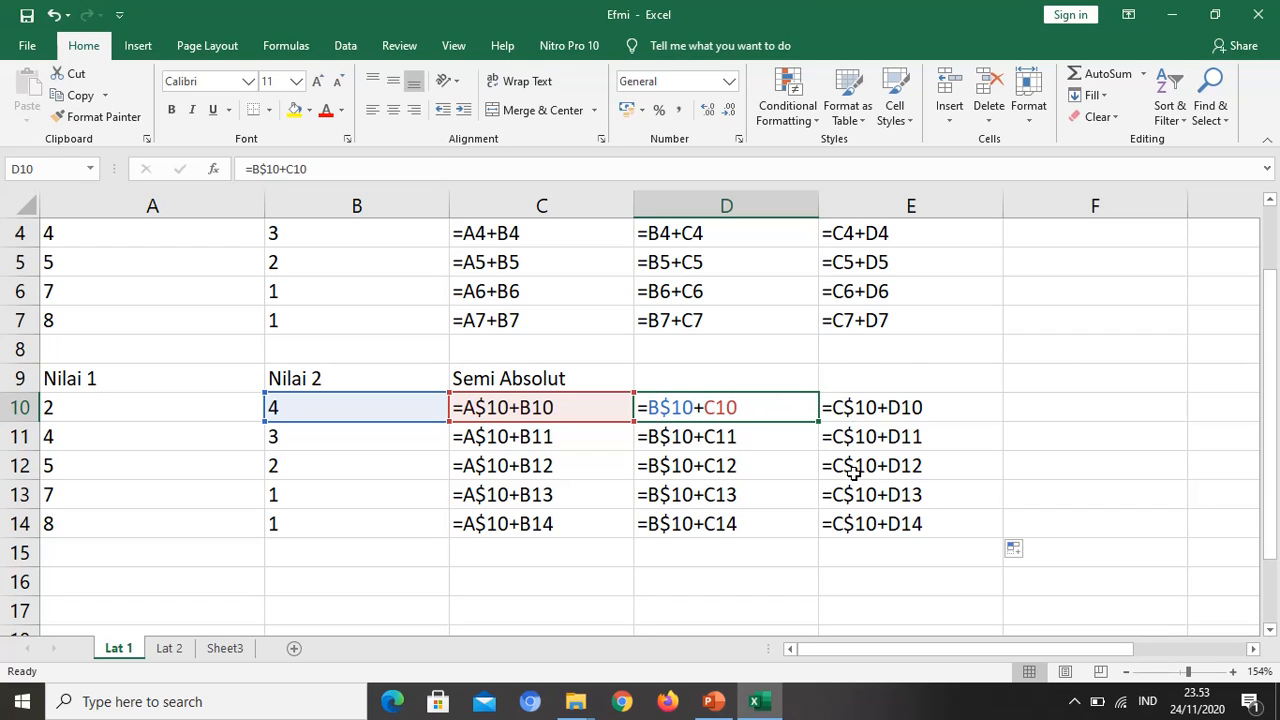
pyautogui.scroll(1, 1214, 477)
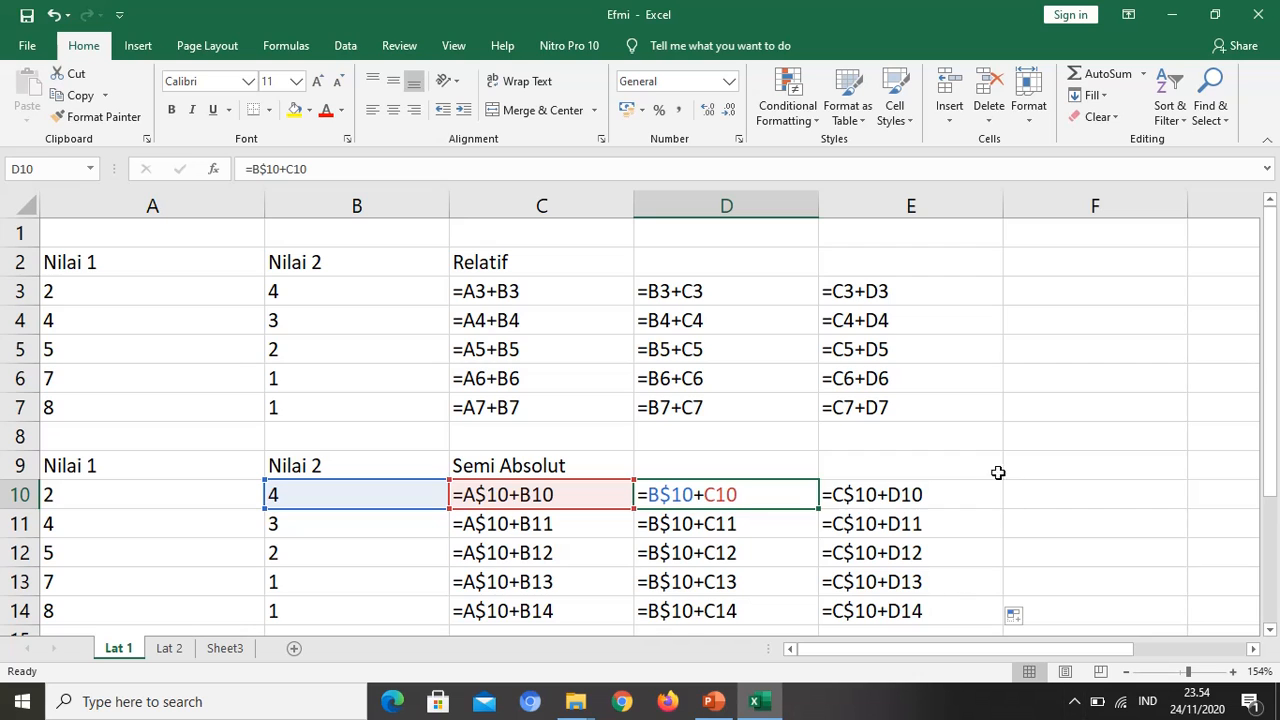
# Step: Copy the Nilai 1 and Nilai 2 table in A9:B14 to A16:B21 and enter the heading Absolut in cell C16
pyautogui.scroll(-2, 850, 450)
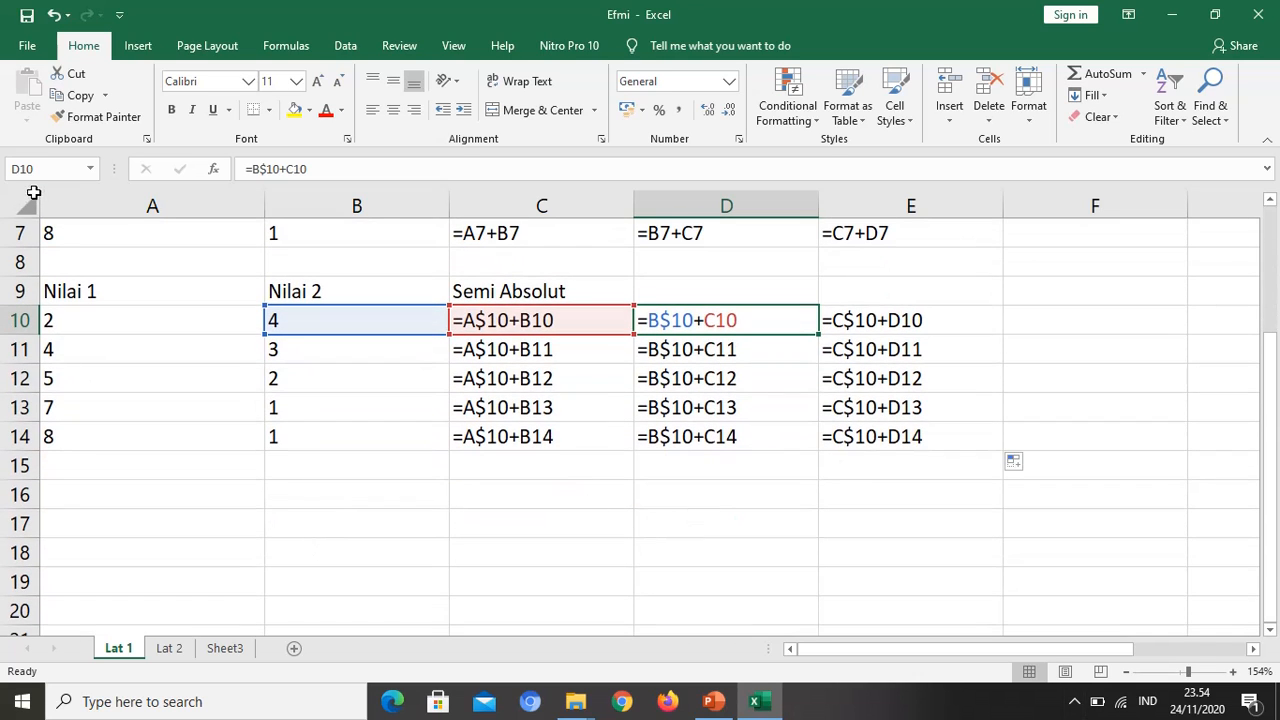
pyautogui.moveTo(104, 298); pyautogui.dragTo(408, 491)
pyautogui.click(510, 360)
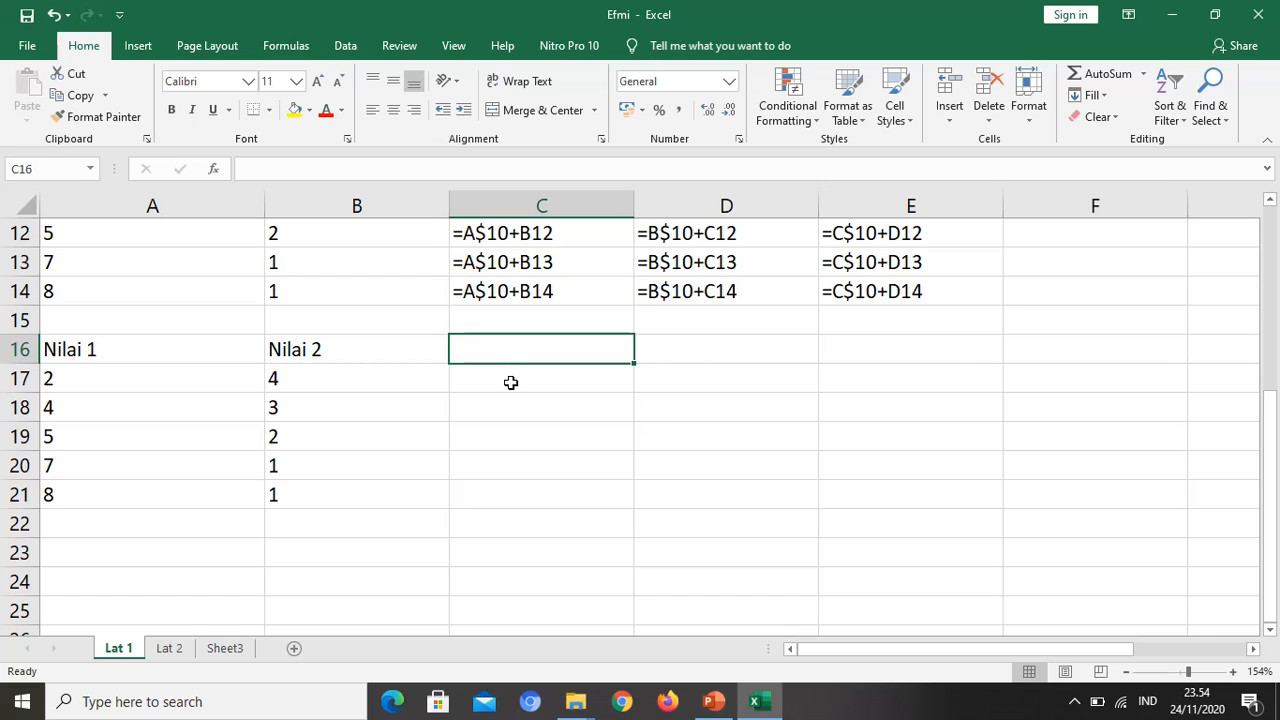
pyautogui.write('Absolut')
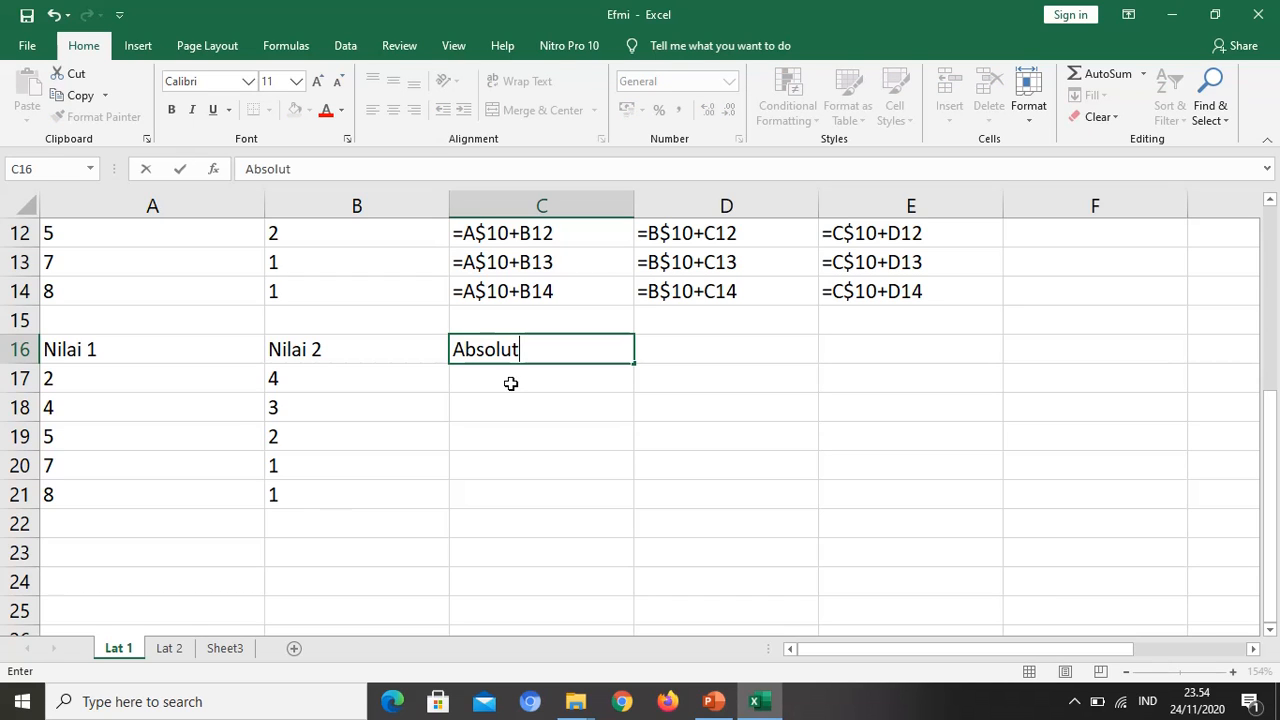
pyautogui.press('Return')
# Step: Enter the formula =$A$17+B17 in cell C17, making the A17 reference absolute
pyautogui.write('=')
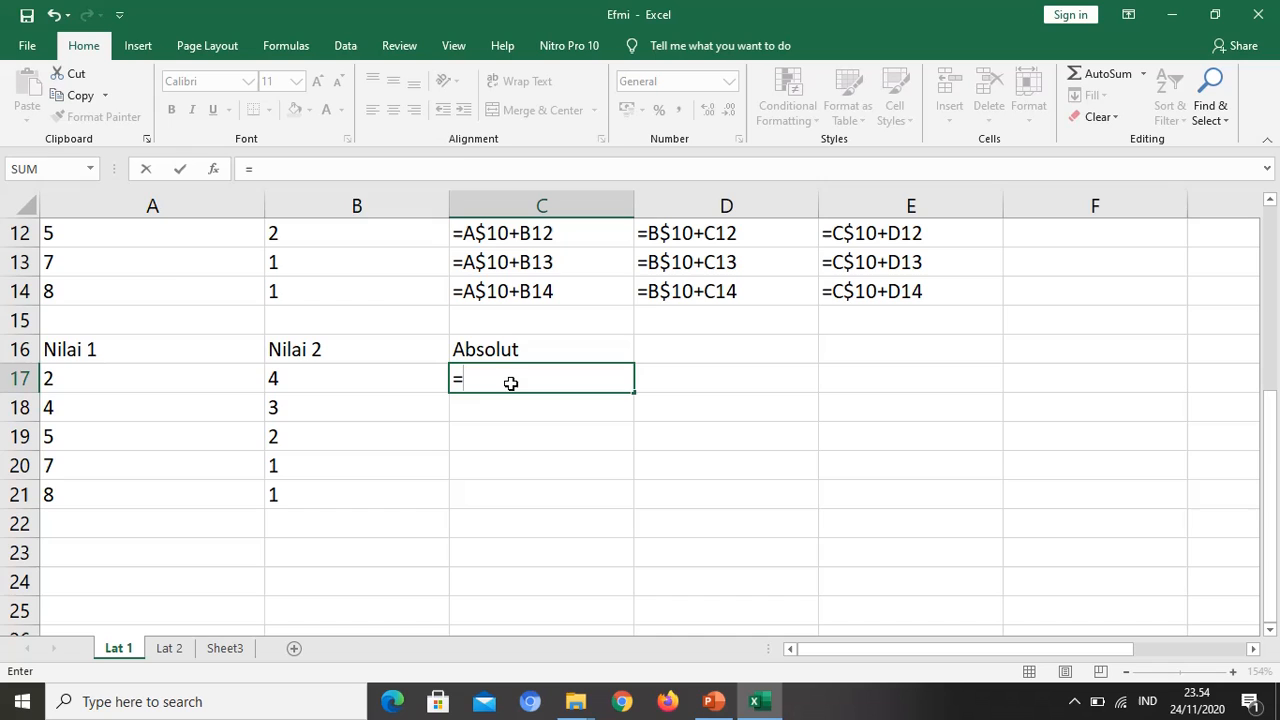
pyautogui.click(82, 370)
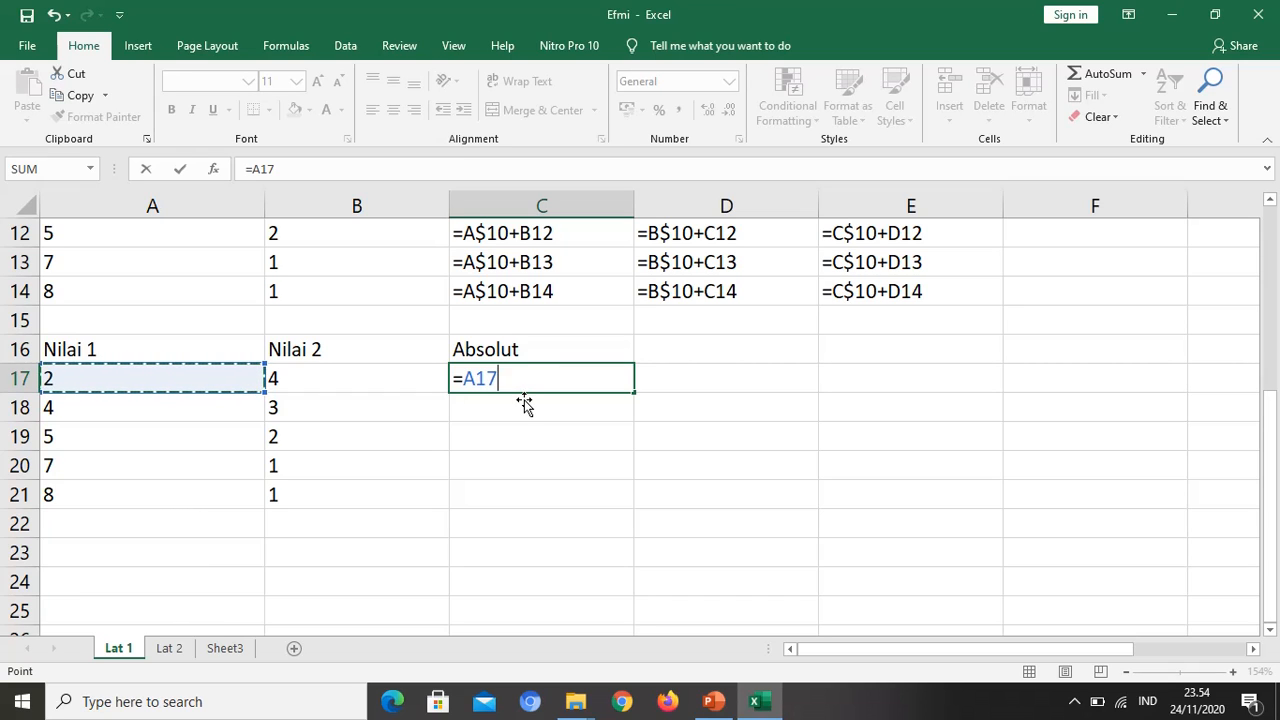
pyautogui.press('F4')
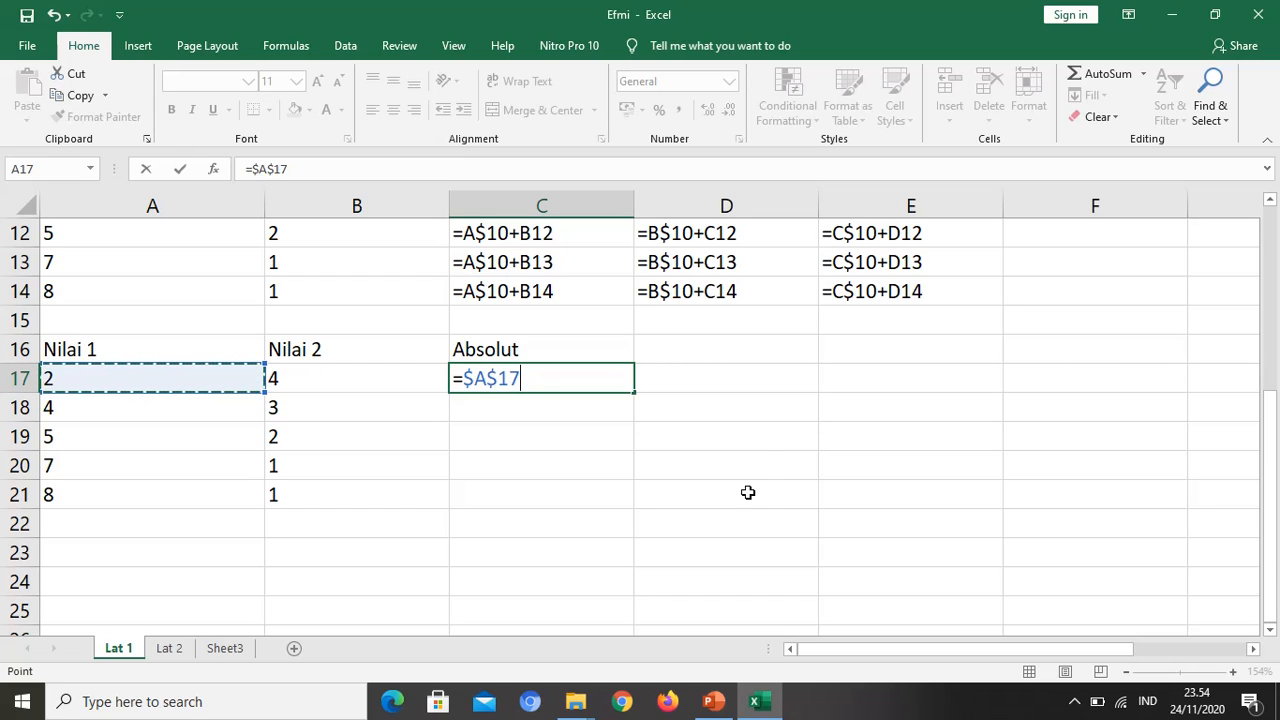
pyautogui.write('+')
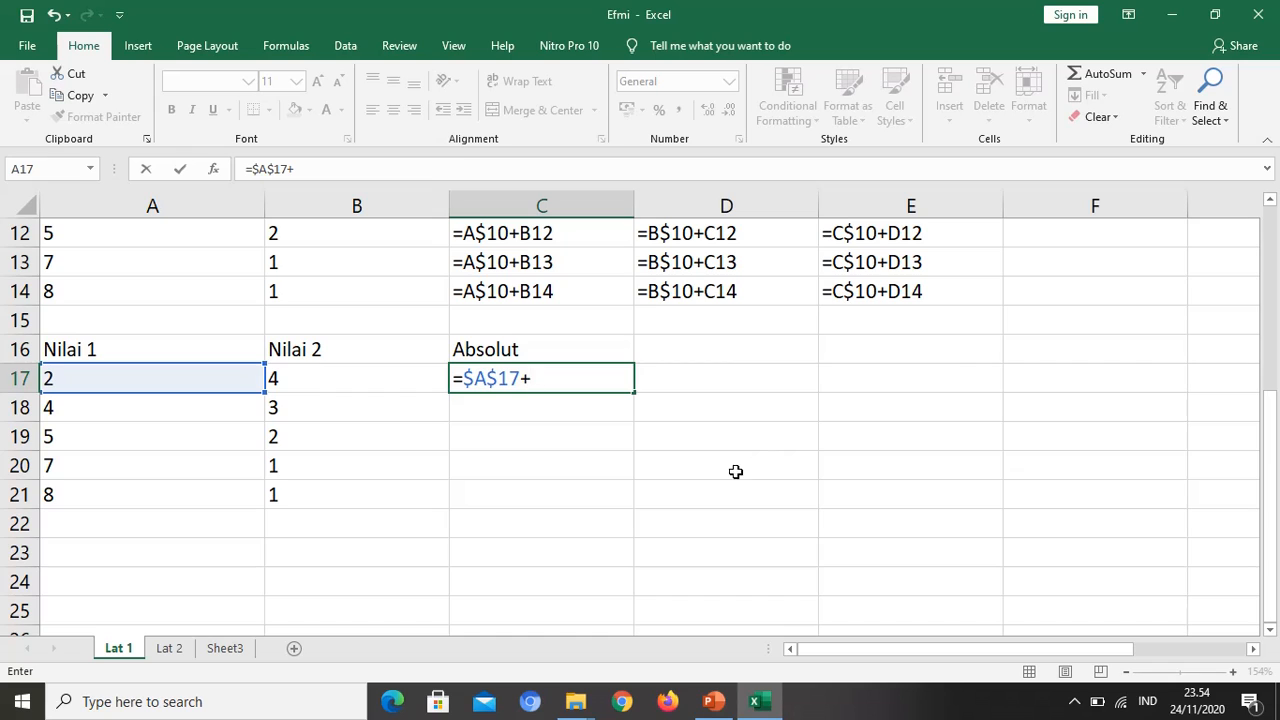
pyautogui.click(321, 370)
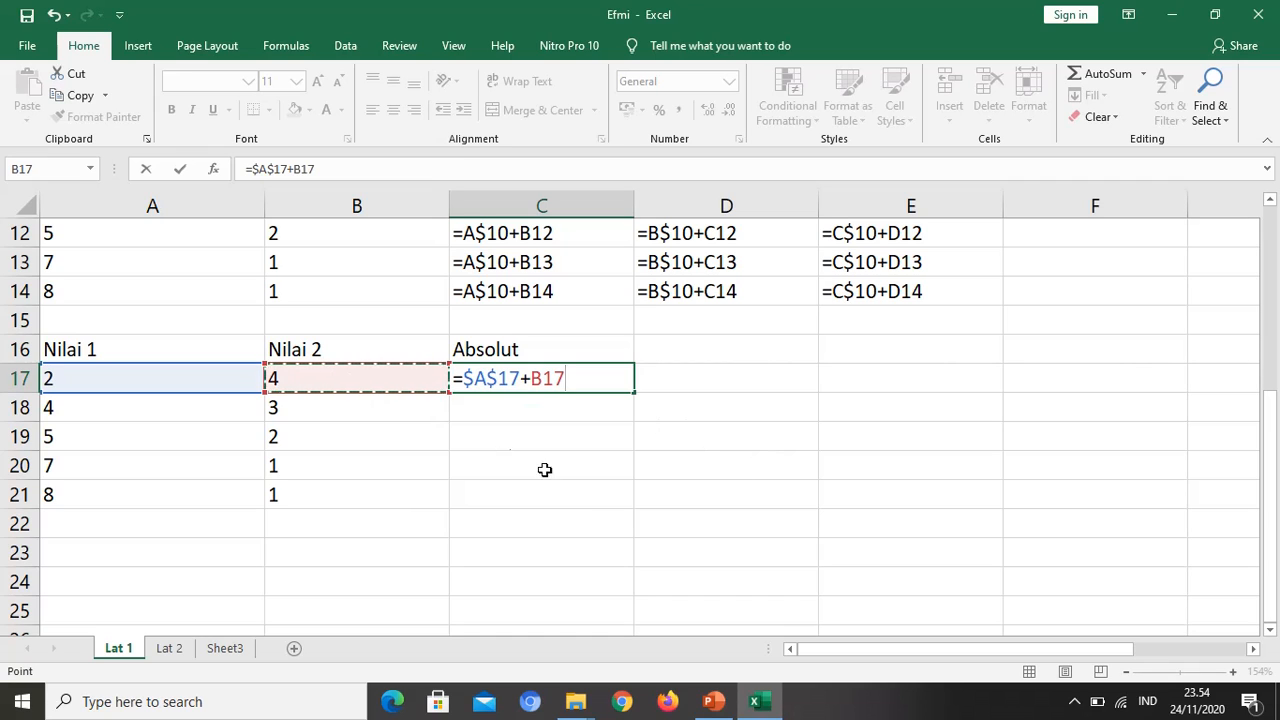
pyautogui.press('Return')
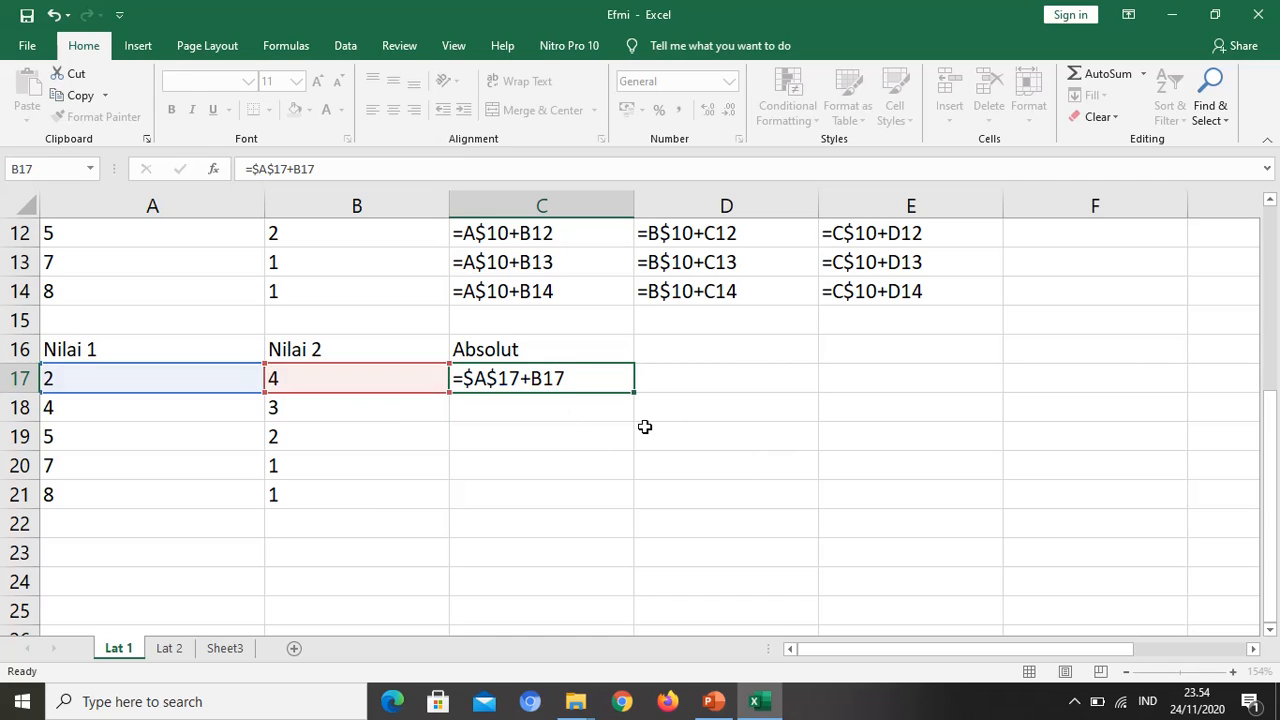
# Step: Fill the Absolut formula in C17 down to C21 and inspect the formula in C17
pyautogui.click(623, 383)
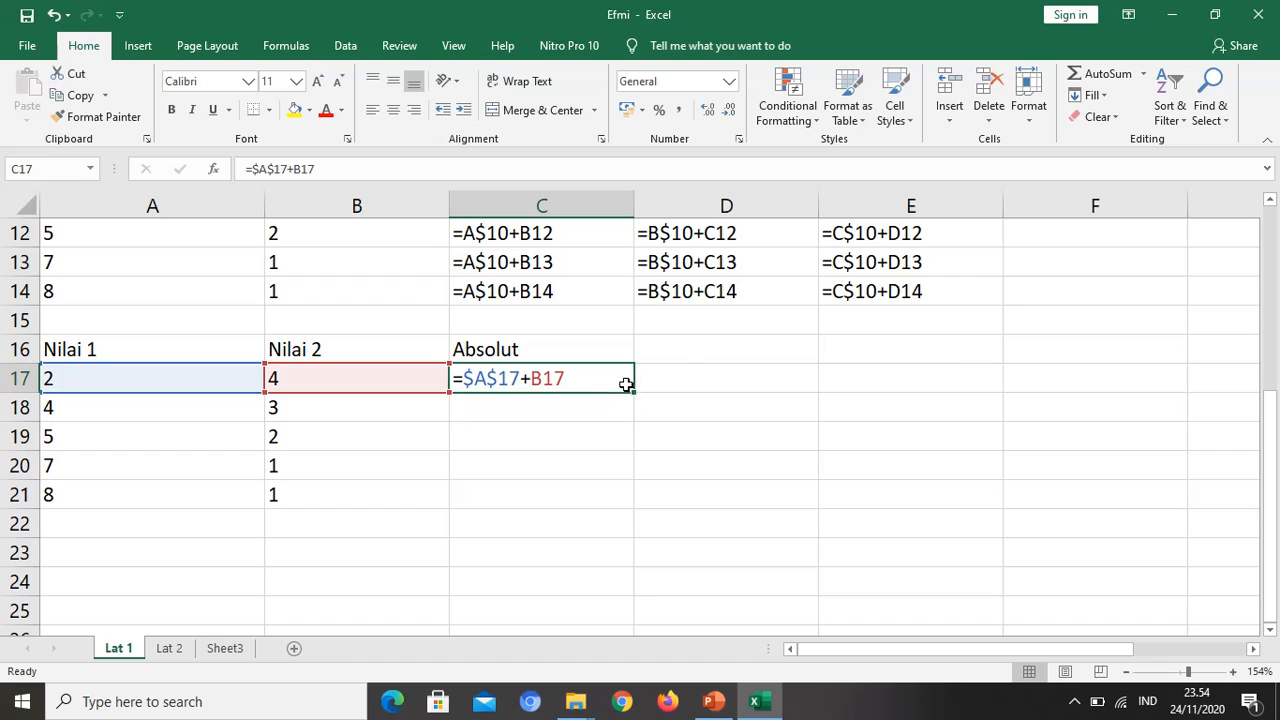
pyautogui.moveTo(633, 392); pyautogui.dragTo(630, 506)
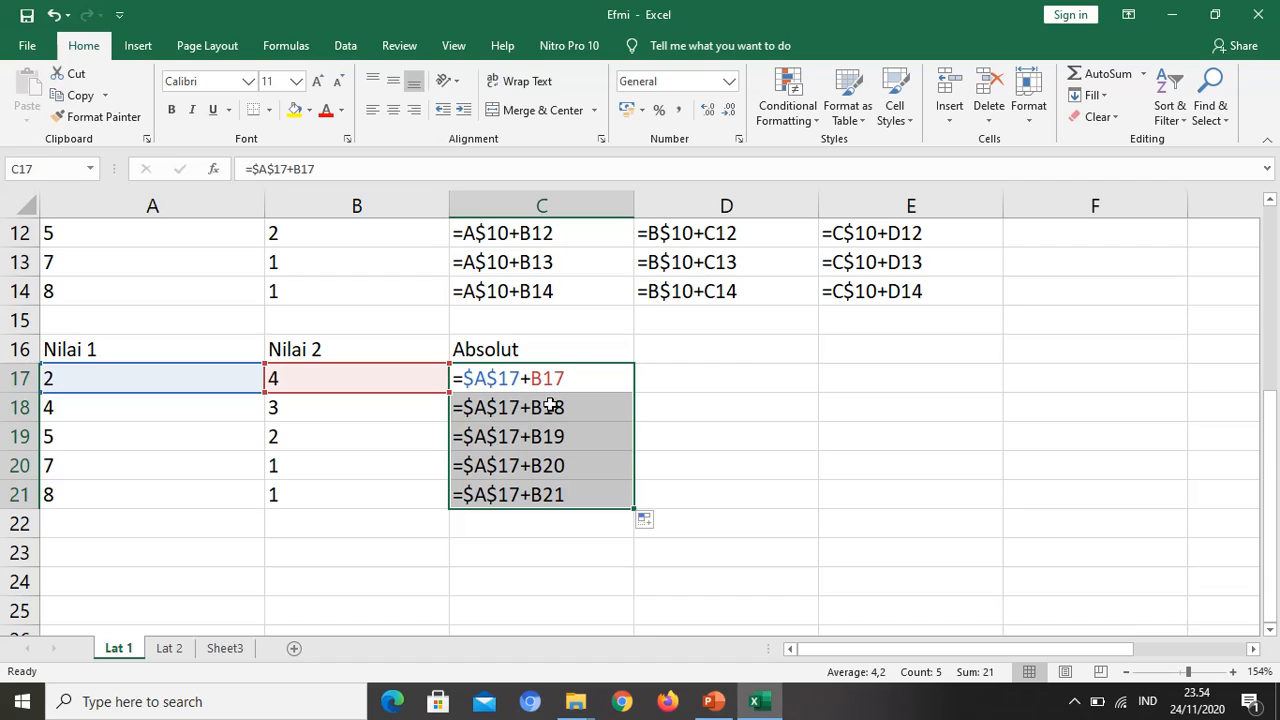
pyautogui.click(557, 516)
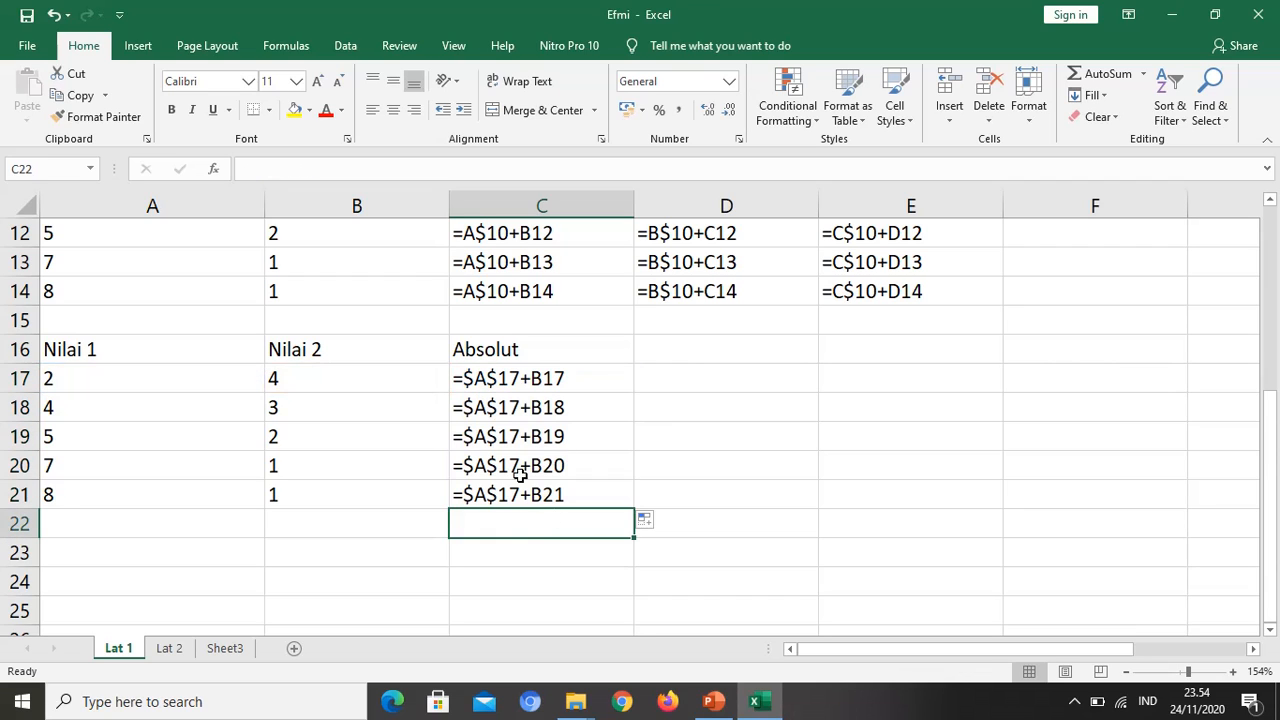
pyautogui.click(464, 378)
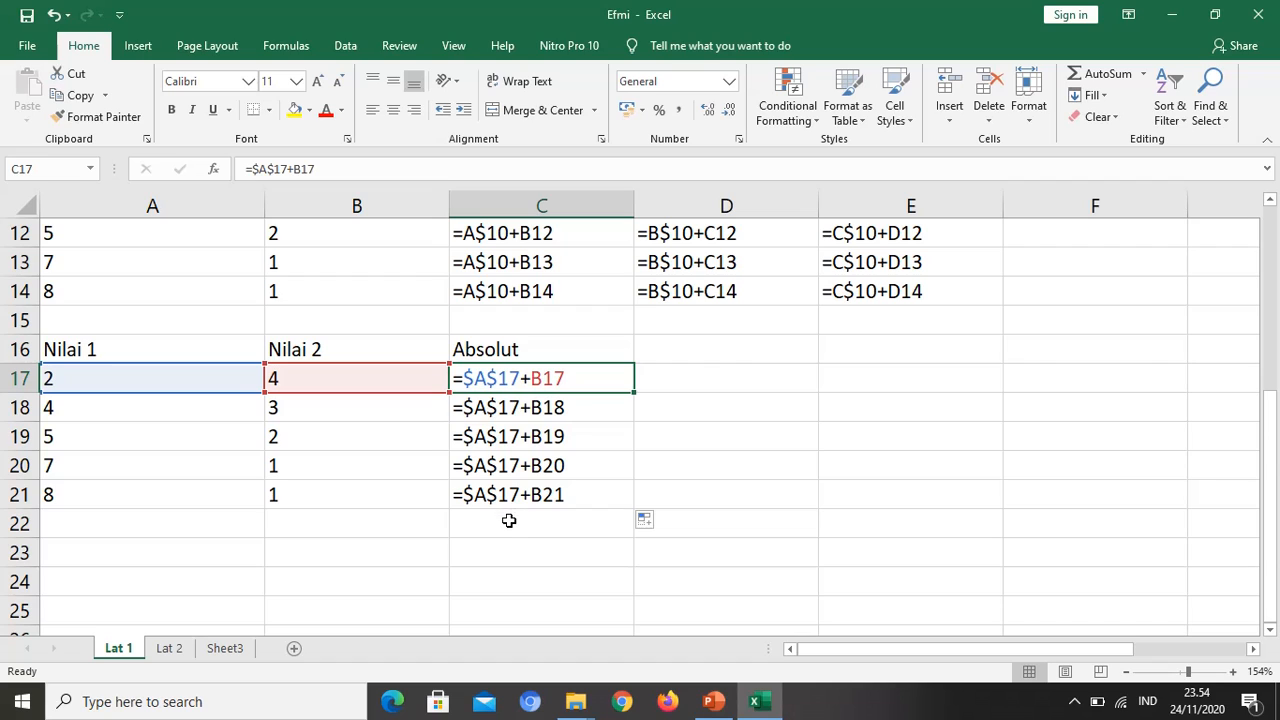
# Step: Display calculated values instead of formulas and examine the Absolut results in column C against cells B18 and A17
pyautogui.hotkey('ctrl', '`')
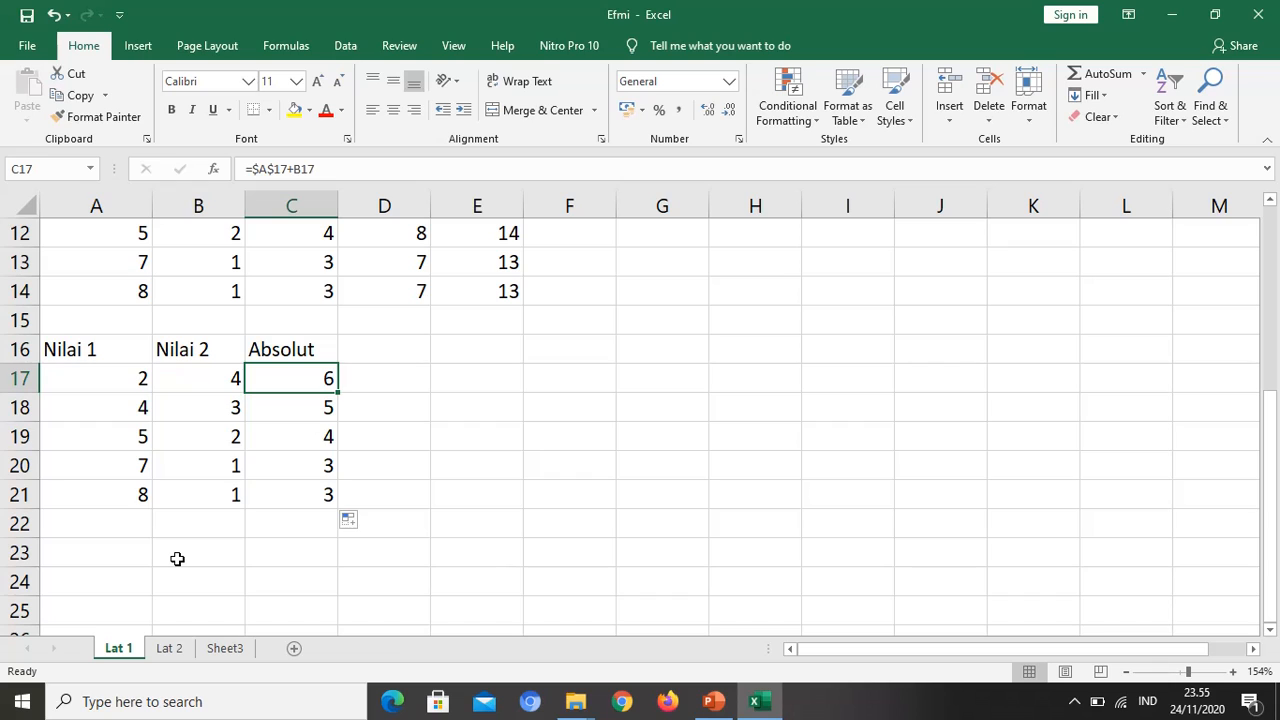
pyautogui.click(310, 500)
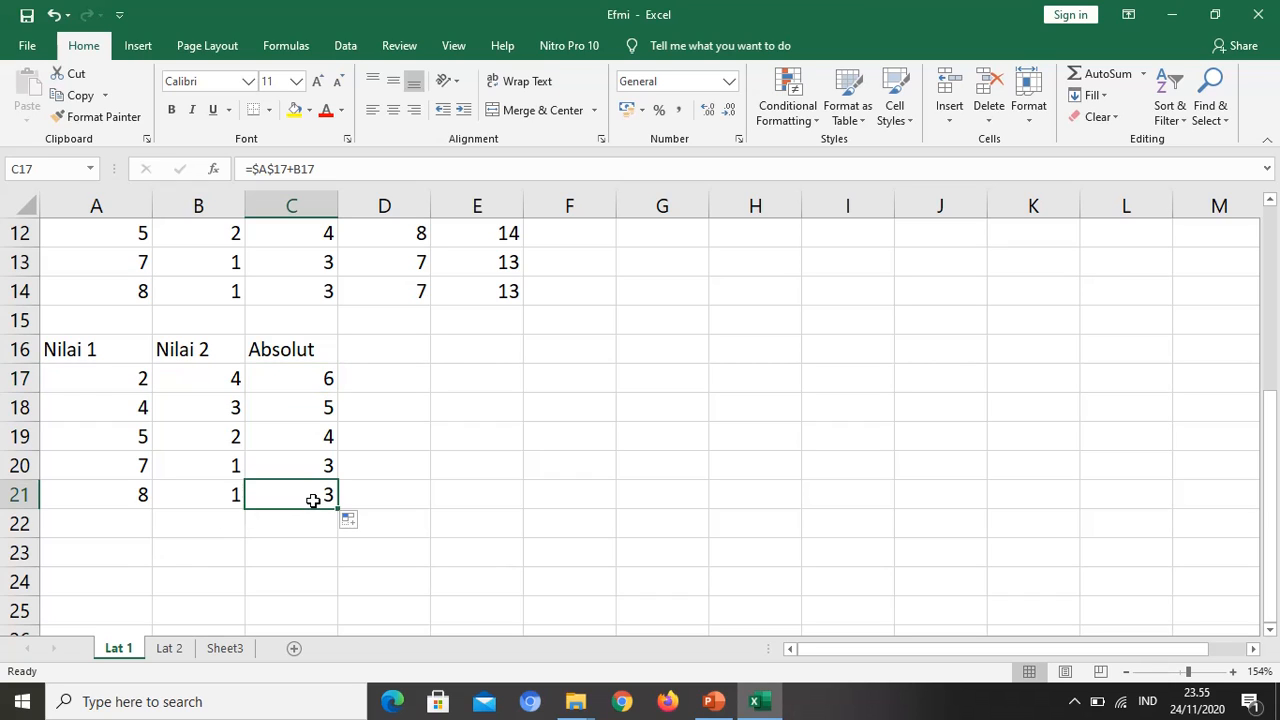
pyautogui.click(303, 398)
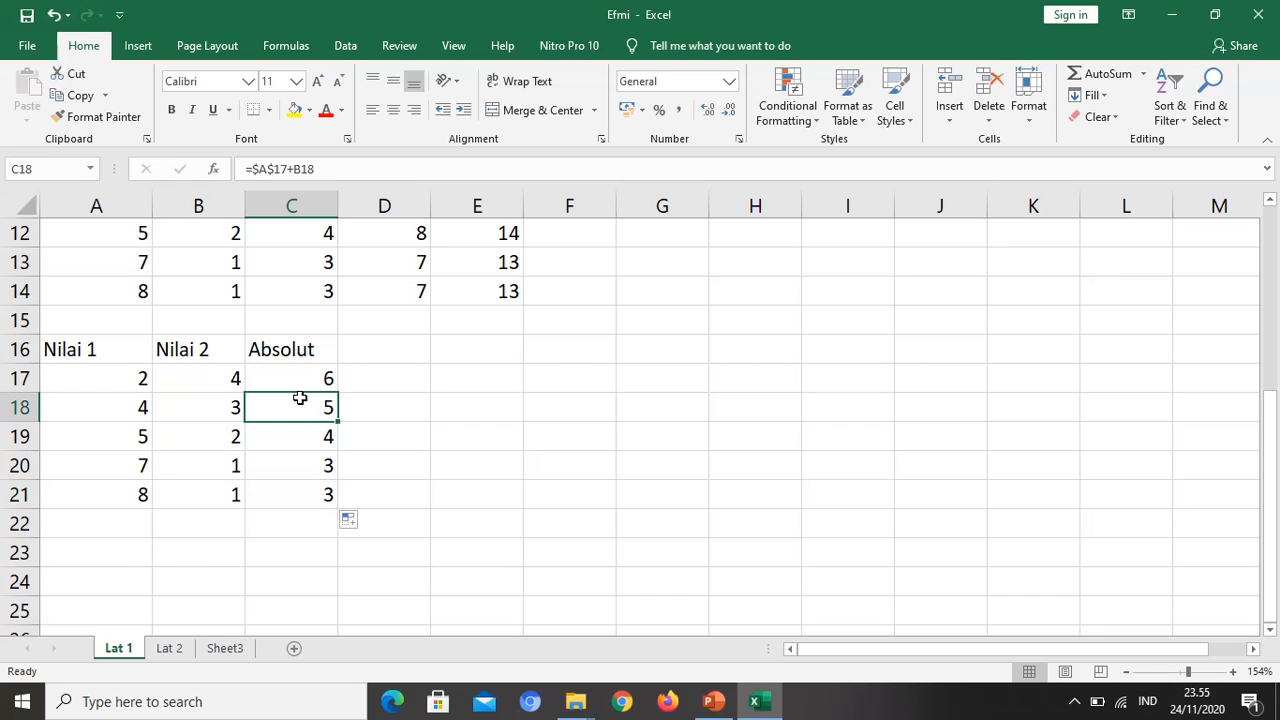
pyautogui.click(229, 409)
pyautogui.click(140, 376)
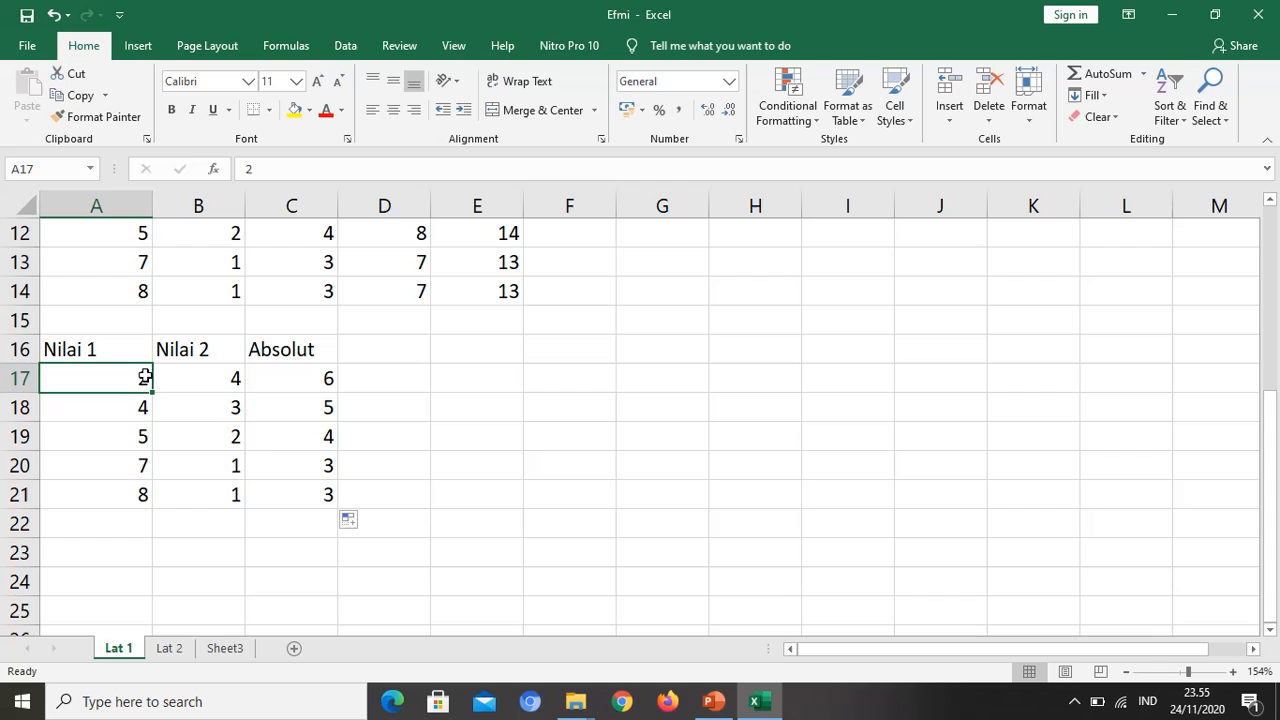
pyautogui.click(306, 445)
# Step: Fill the Absolut formulas in C17:C21 across to column E and display the sheet's formulas
pyautogui.scroll(1, 359, 560)
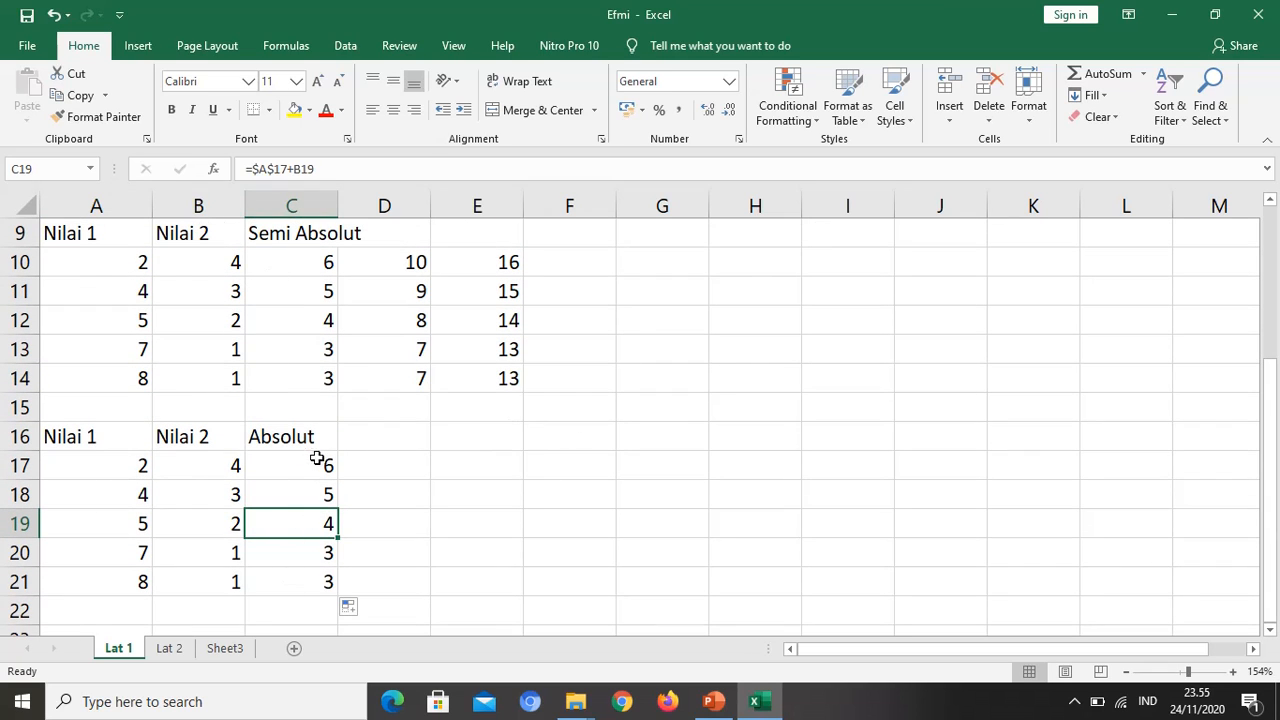
pyautogui.moveTo(314, 463); pyautogui.dragTo(540, 612)
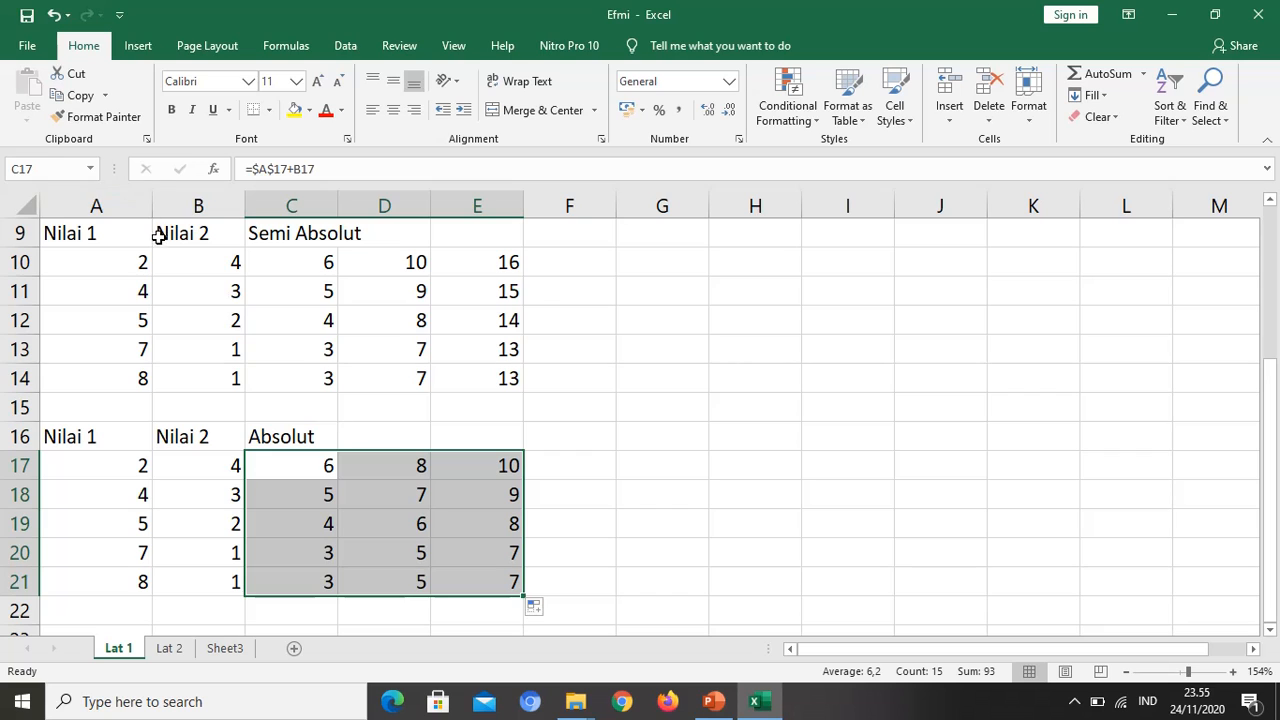
pyautogui.hotkey('ctrl', '`')
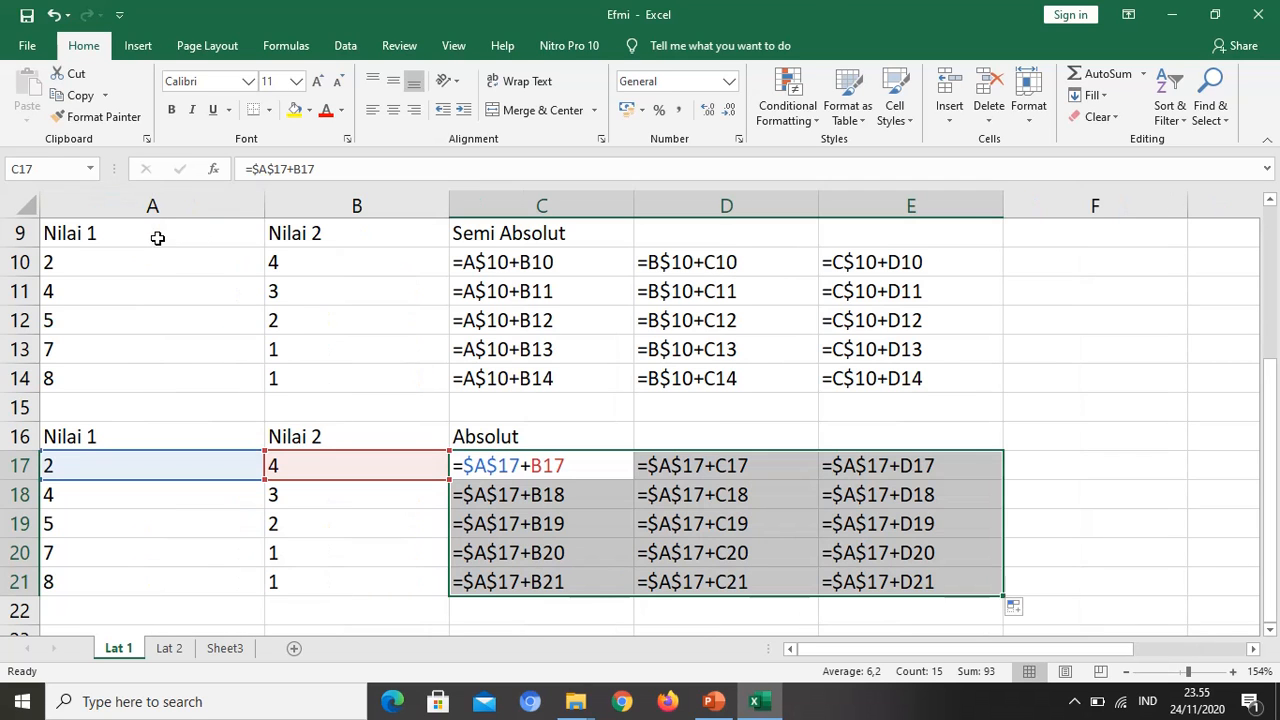
# Step: Compare the semi-absolute formulas in D13 and D10 with the absolute ones in E18 and C17, and return to showing values
pyautogui.click(718, 352)
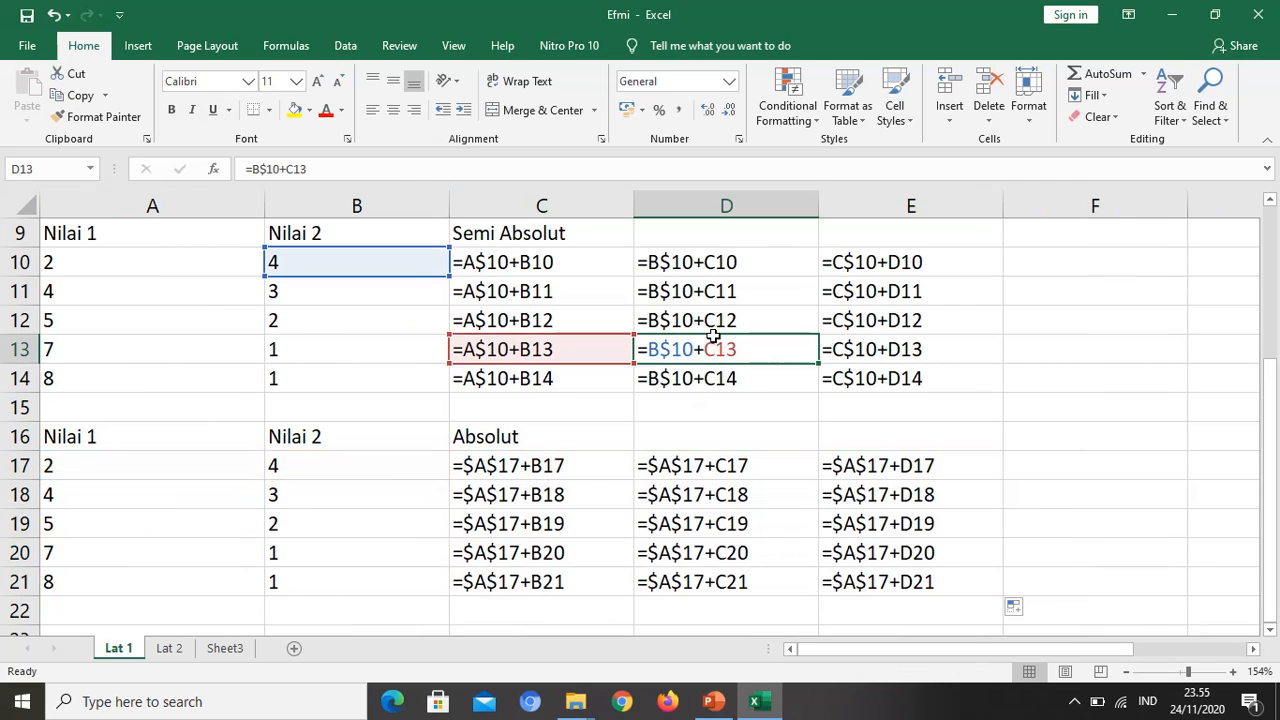
pyautogui.click(651, 264)
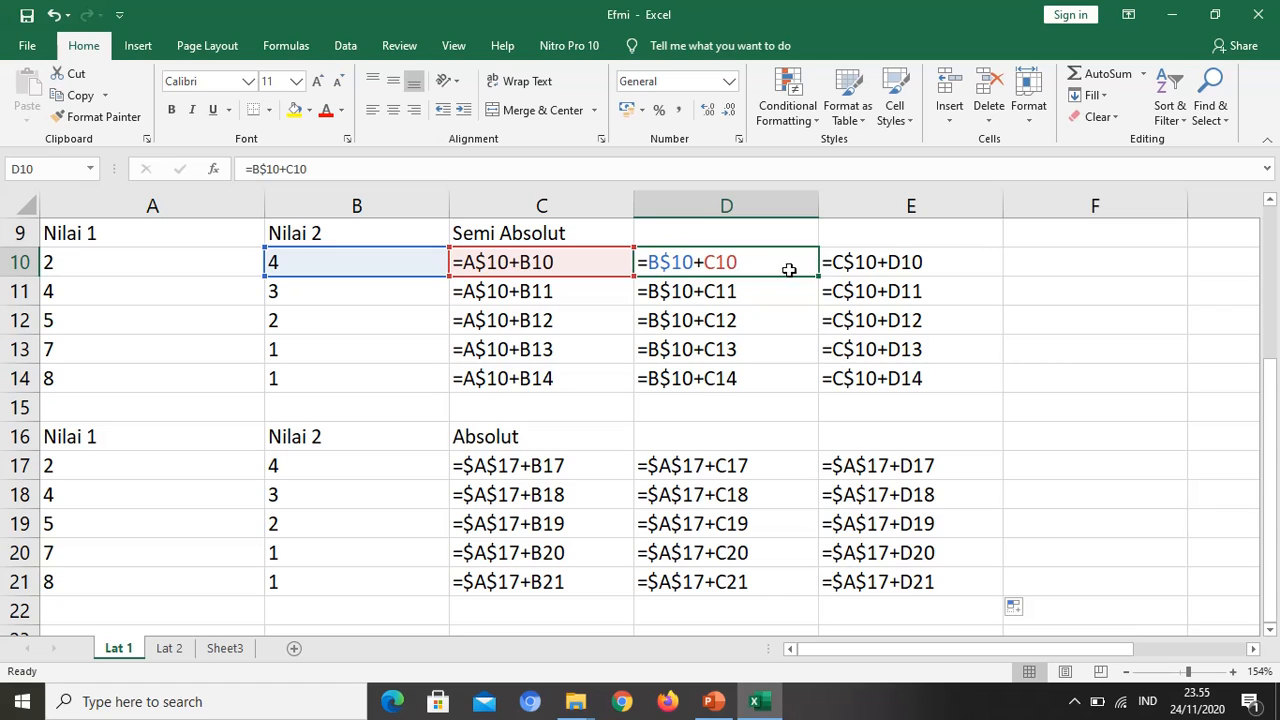
pyautogui.click(842, 497)
pyautogui.click(493, 477)
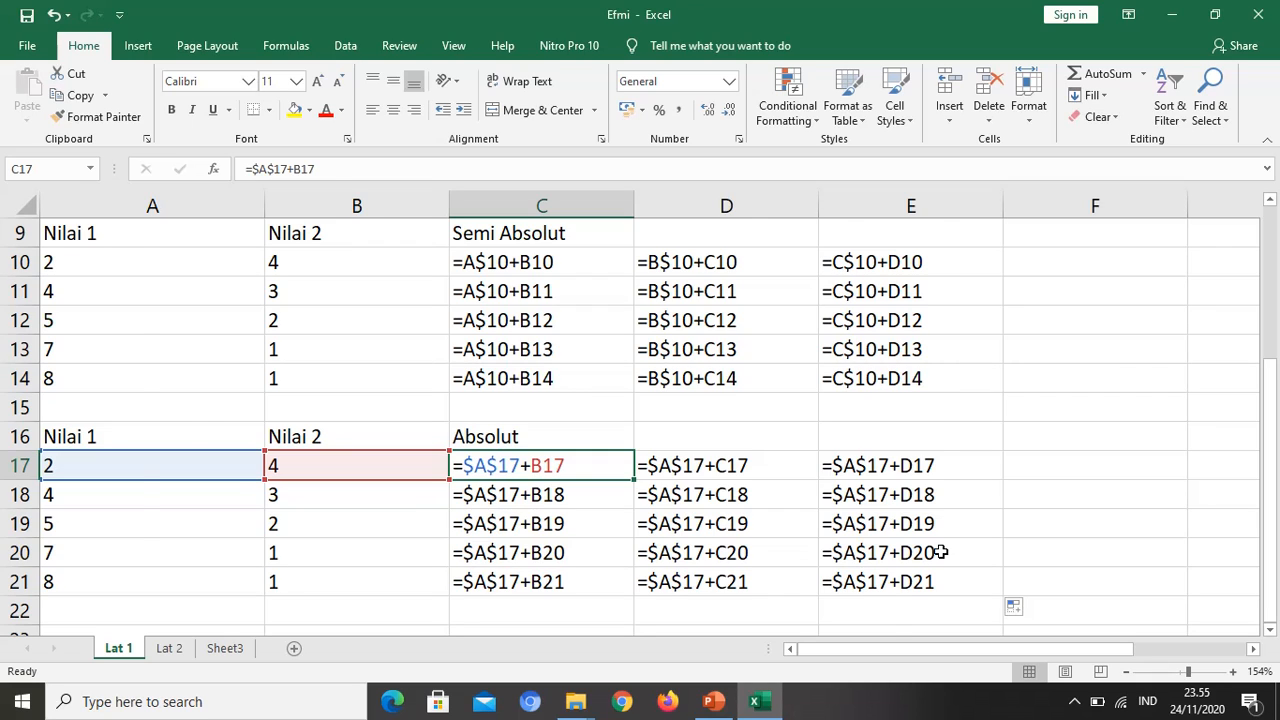
pyautogui.hotkey('ctrl', '`')
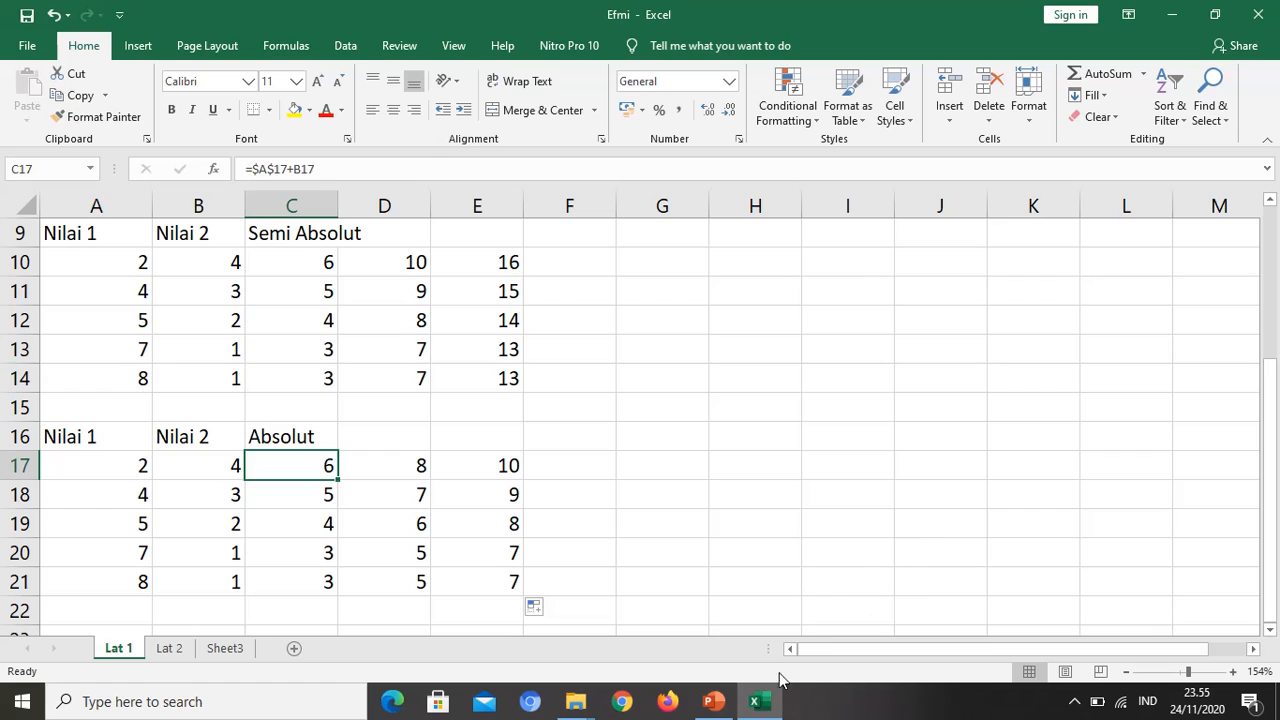
# Step: Switch to the PowerPoint presentation, view the Format Data topics on slide 3, and return to the Excel workbook
pyautogui.click(712, 701)
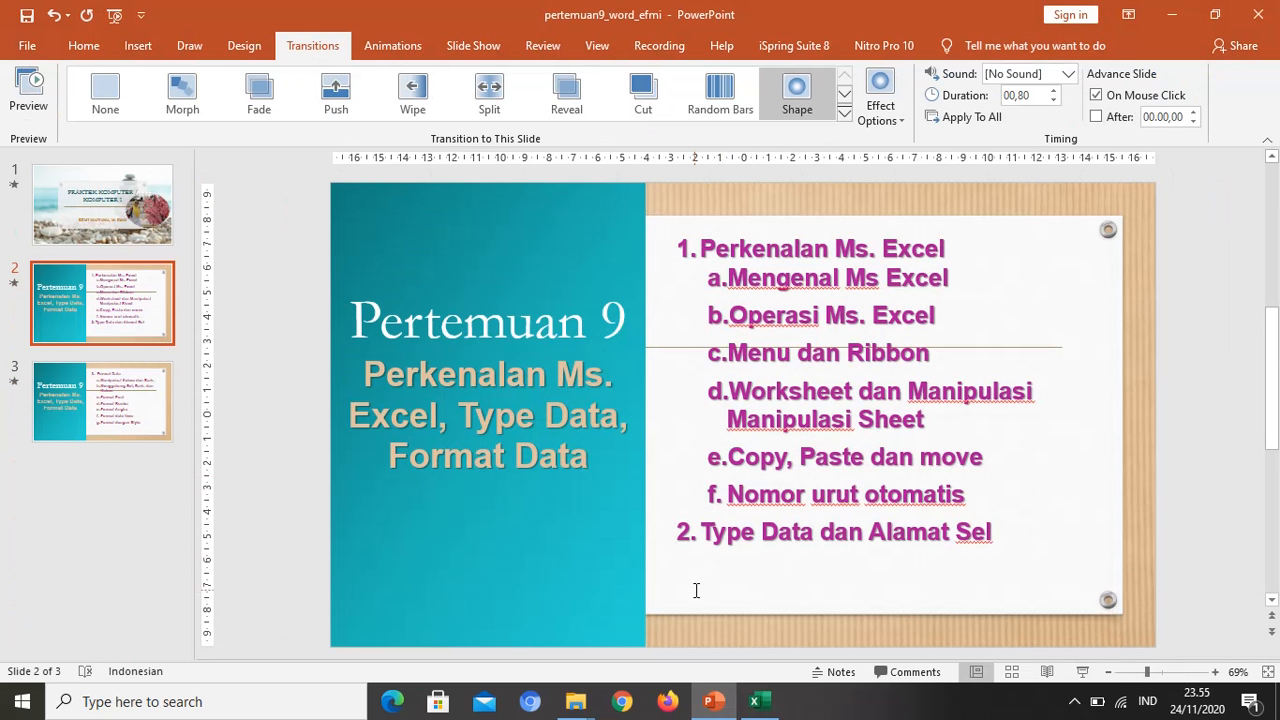
pyautogui.scroll(-1, 696, 590)
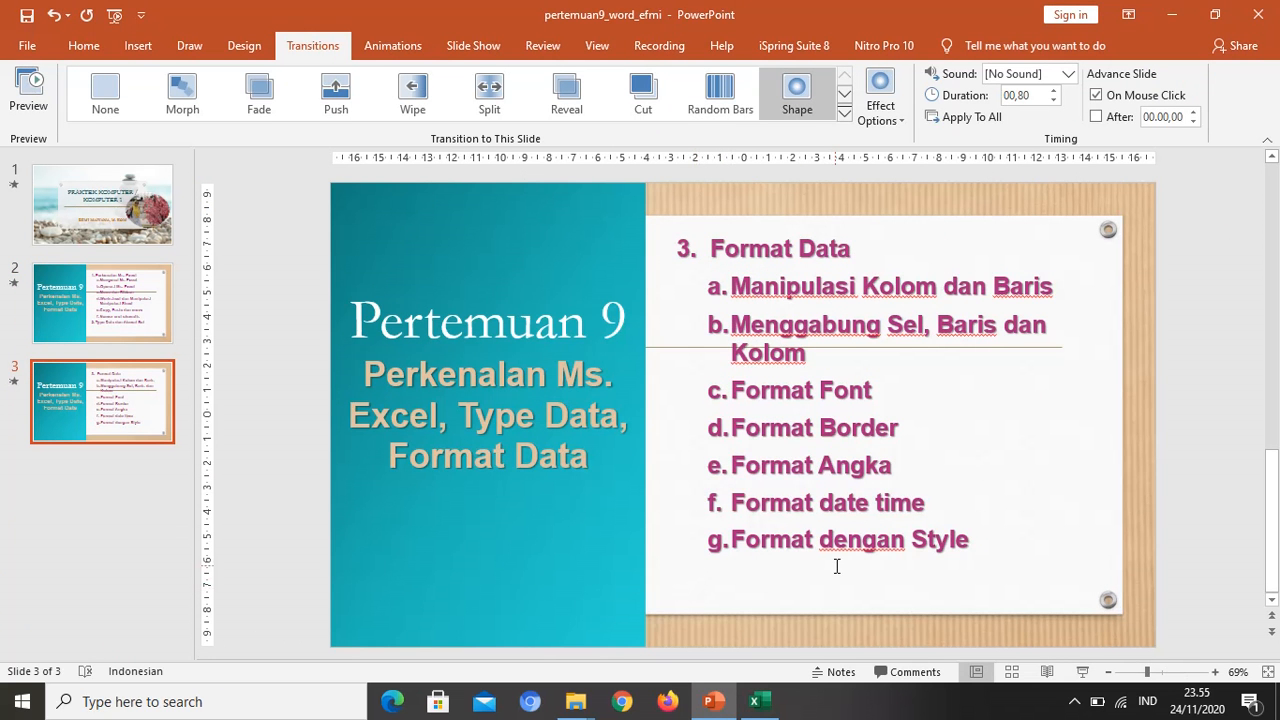
pyautogui.click(765, 705)
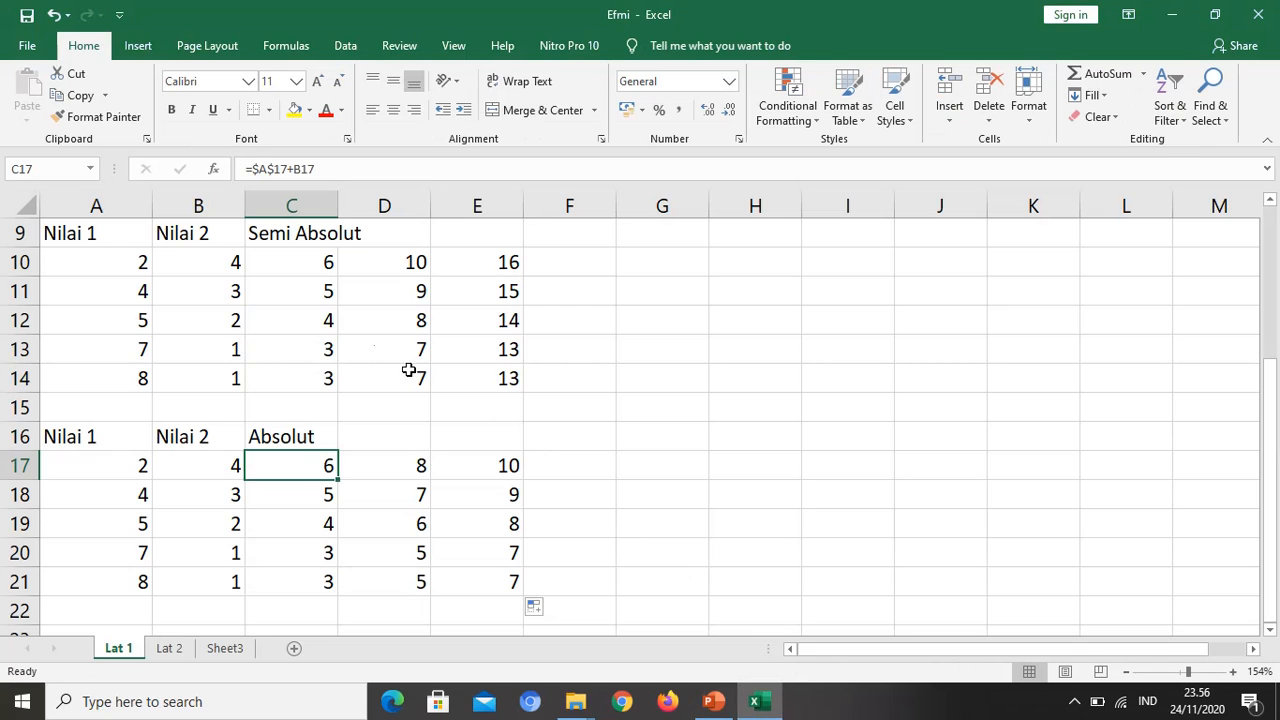
# Step: Widen columns A, B and C and increase the height of row 9
pyautogui.moveTo(152, 203); pyautogui.dragTo(173, 203)
pyautogui.moveTo(266, 206); pyautogui.dragTo(414, 207)
pyautogui.moveTo(296, 211); pyautogui.dragTo(305, 208)
pyautogui.moveTo(30, 250); pyautogui.dragTo(32, 258)
pyautogui.click(902, 451)
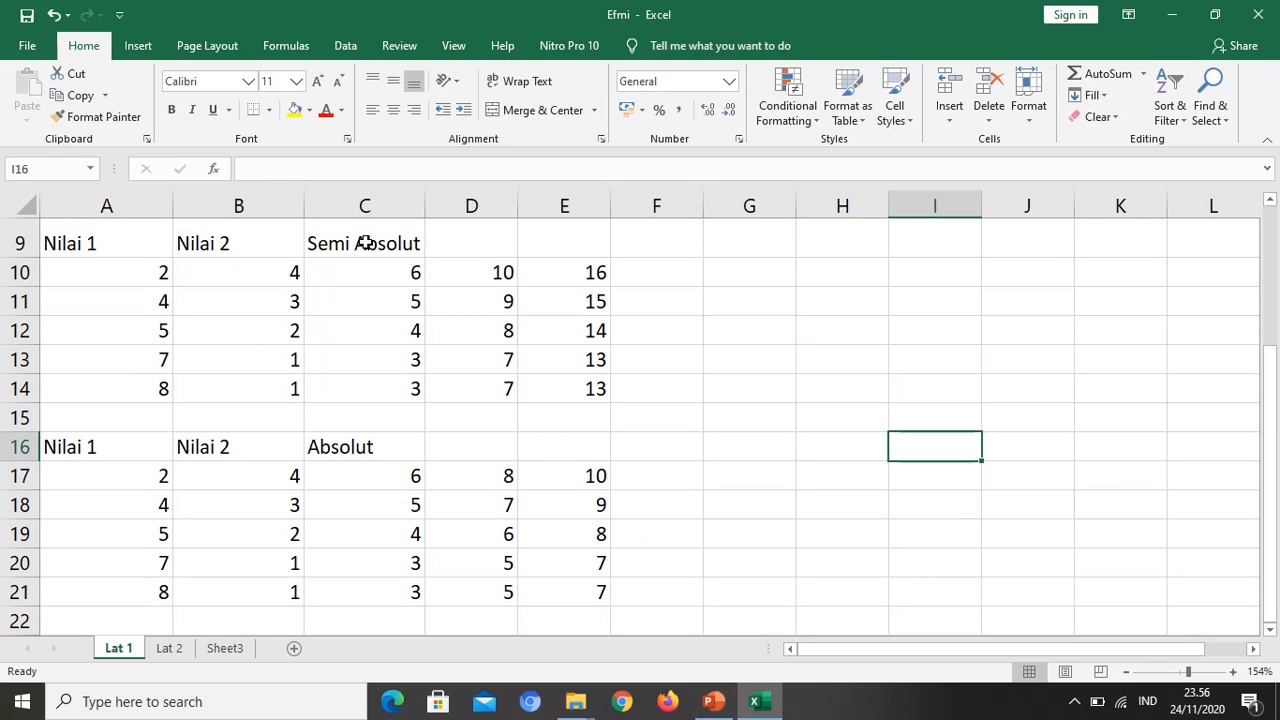
# Step: Merge and center the Semi Absolut heading across C9:E9 and the Absolut heading across C16:E16
pyautogui.moveTo(366, 243); pyautogui.dragTo(563, 249)
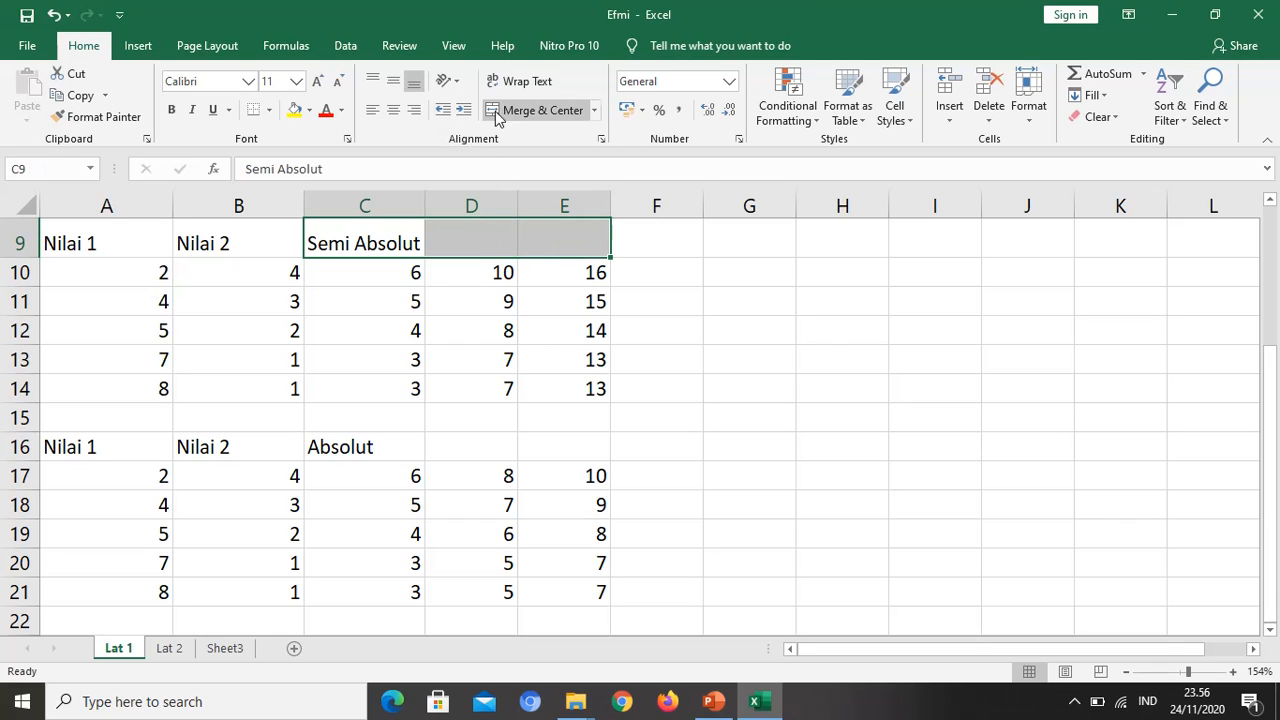
pyautogui.click(521, 112)
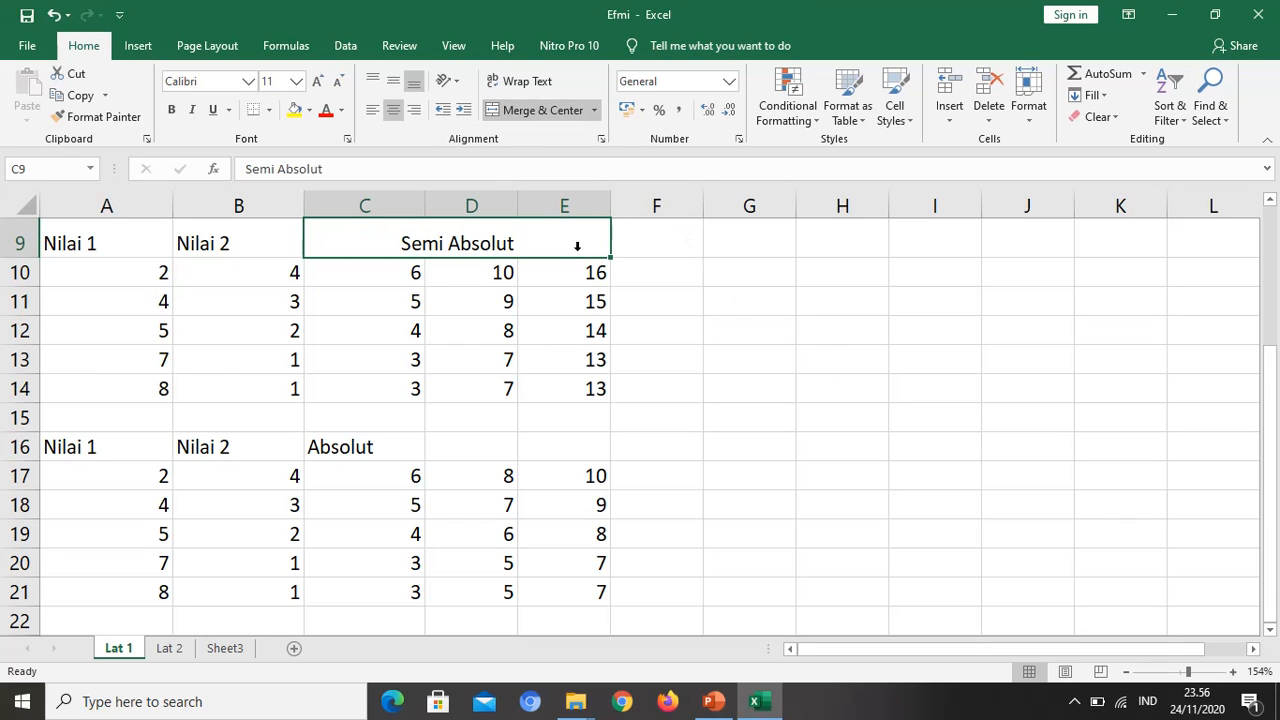
pyautogui.scroll(-1, 583, 359)
pyautogui.scroll(-1, 583, 359)
pyautogui.moveTo(340, 347); pyautogui.dragTo(580, 349)
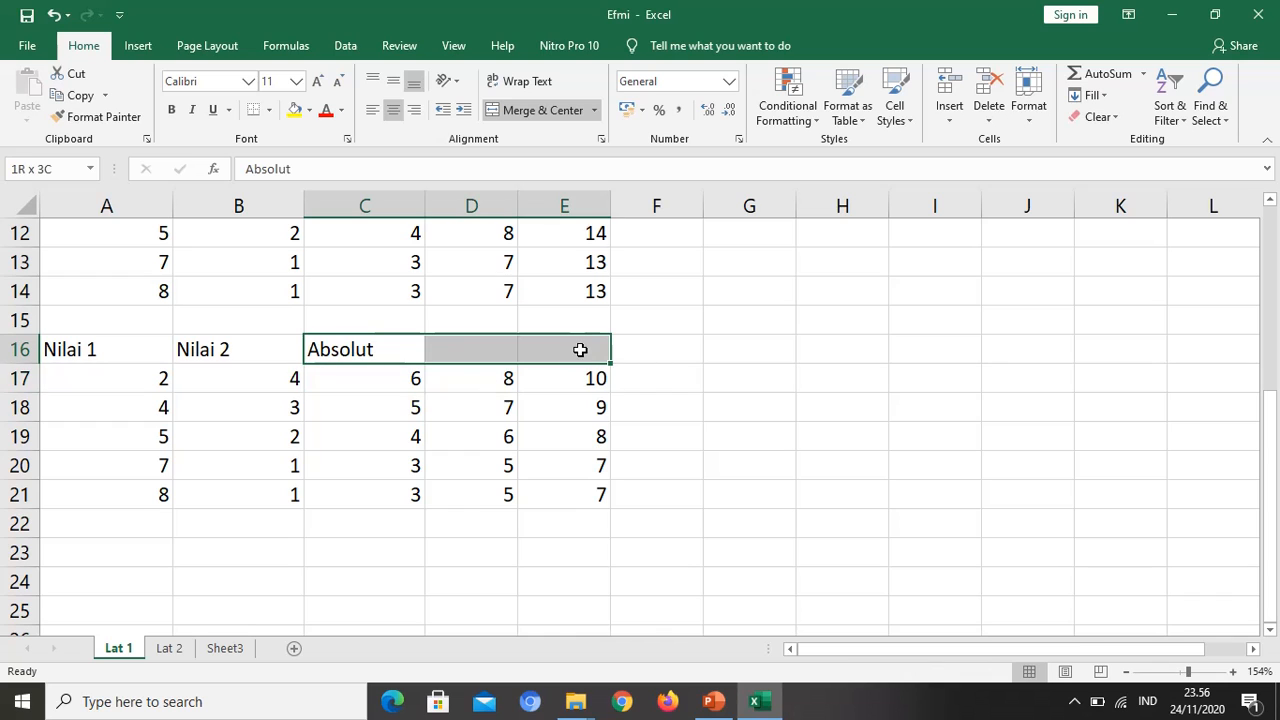
pyautogui.click(530, 112)
# Step: Middle-align the merged Semi Absolut heading in row 9 and the merged Absolut heading in row 16 vertically
pyautogui.scroll(3, 491, 286)
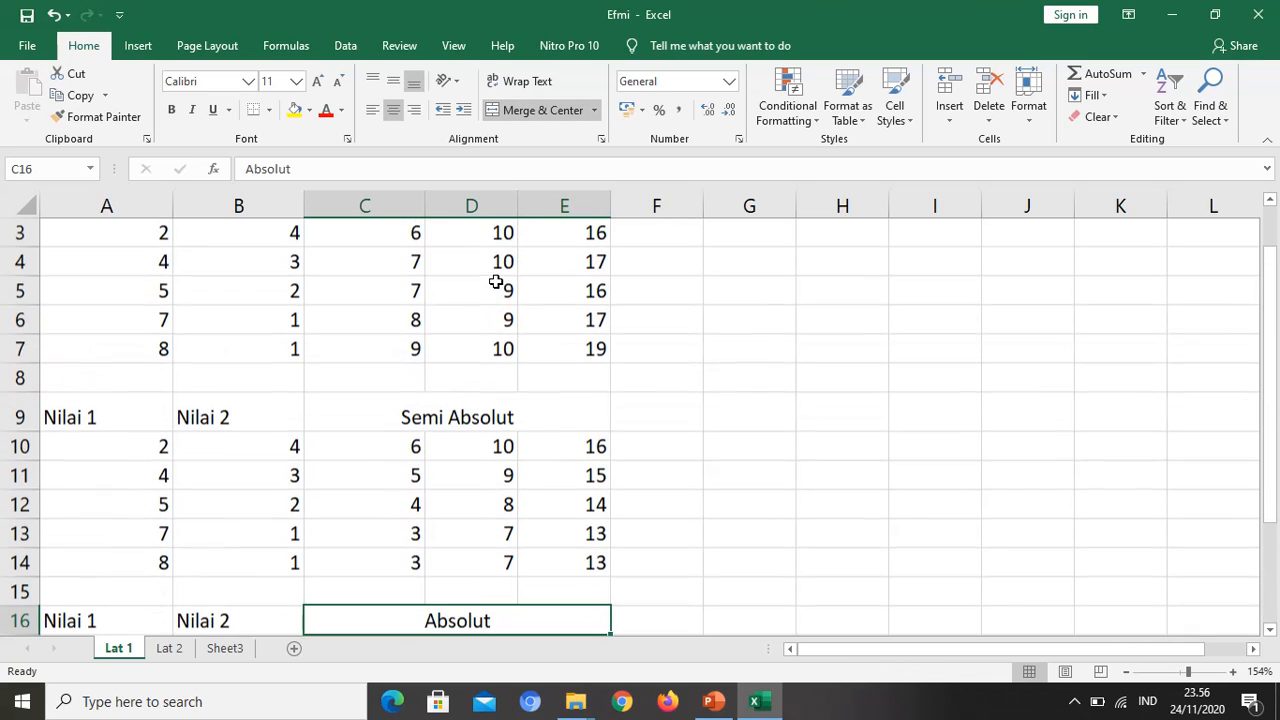
pyautogui.click(490, 412)
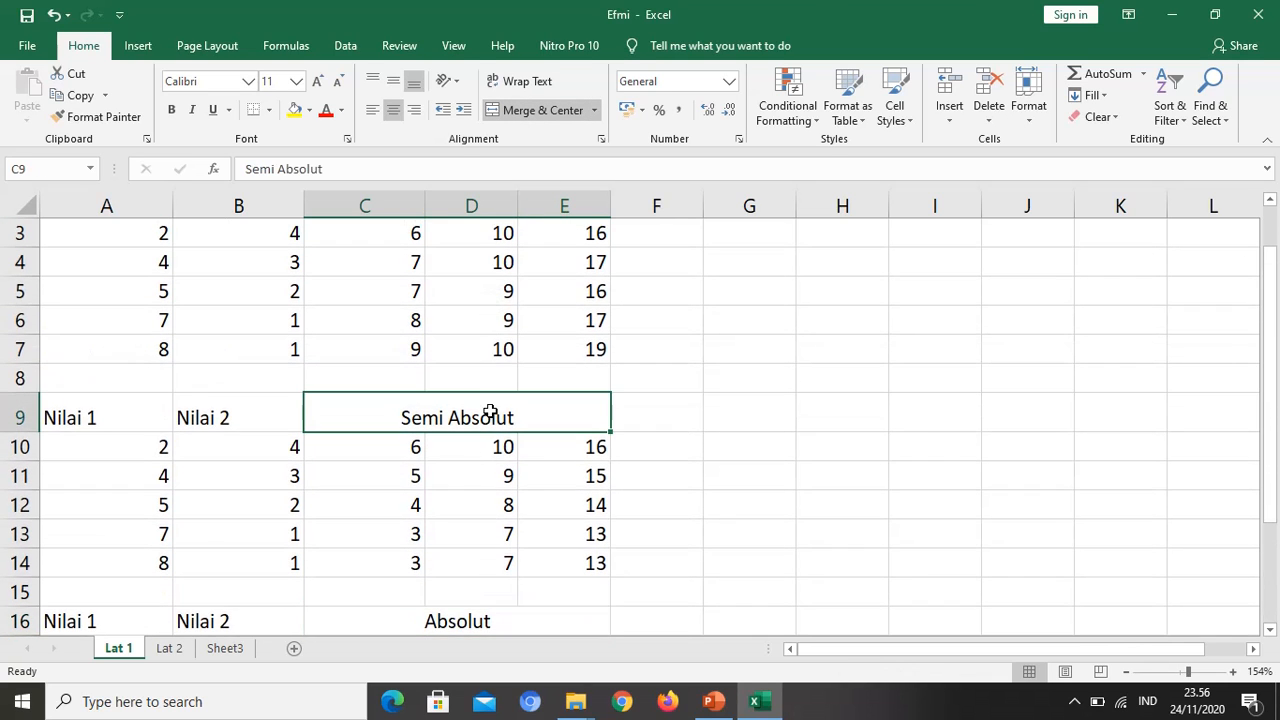
pyautogui.click(392, 82)
pyautogui.scroll(-2, 440, 440)
pyautogui.moveTo(471, 449); pyautogui.dragTo(390, 301)
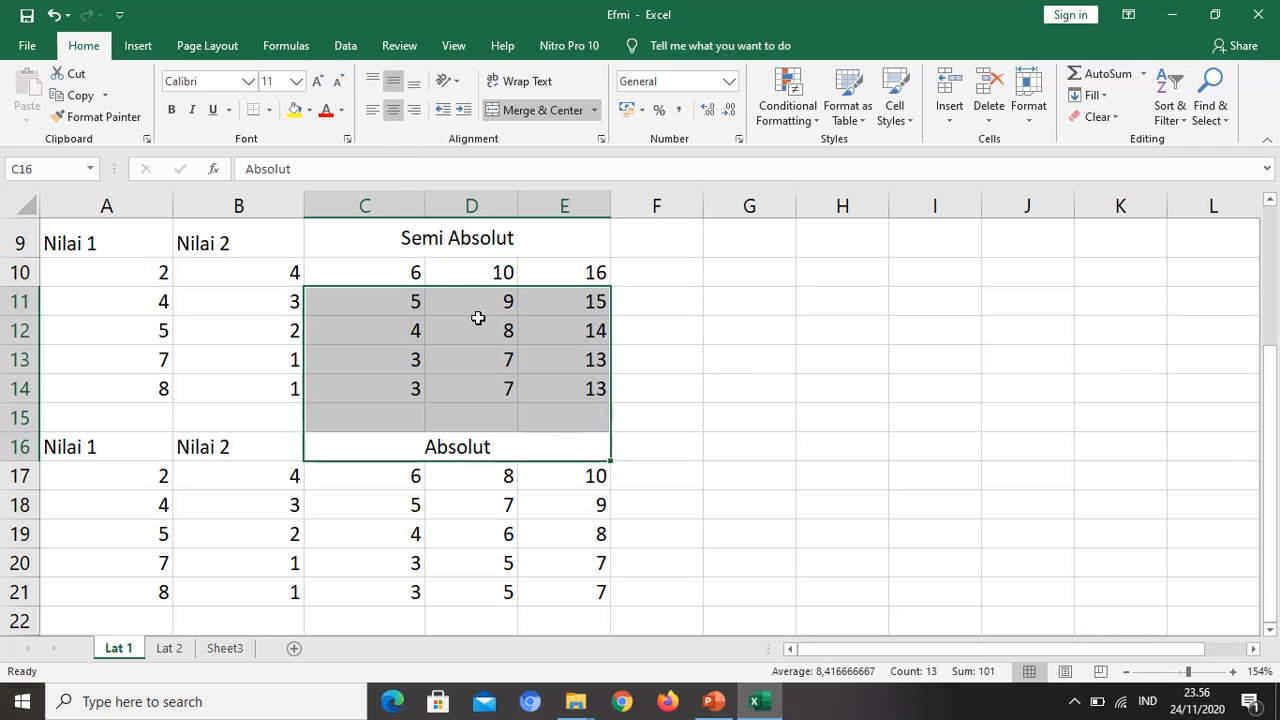
pyautogui.scroll(2, 505, 323)
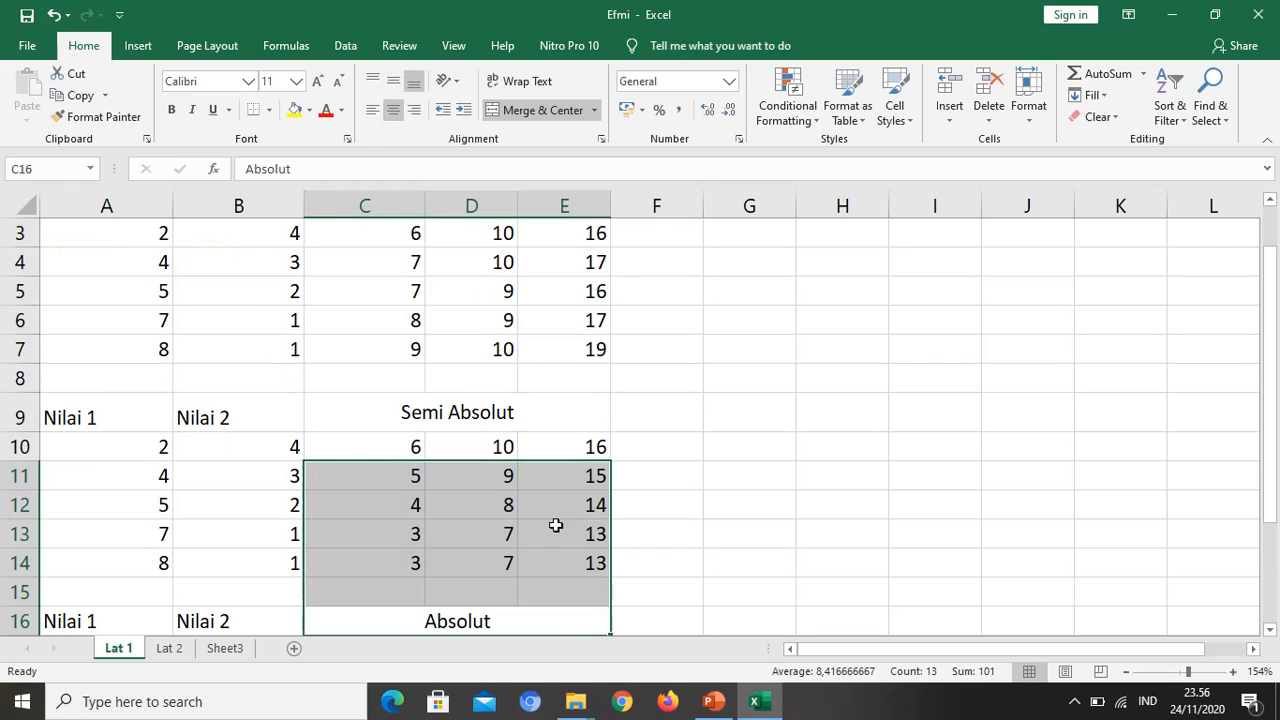
pyautogui.click(718, 591)
pyautogui.click(468, 622)
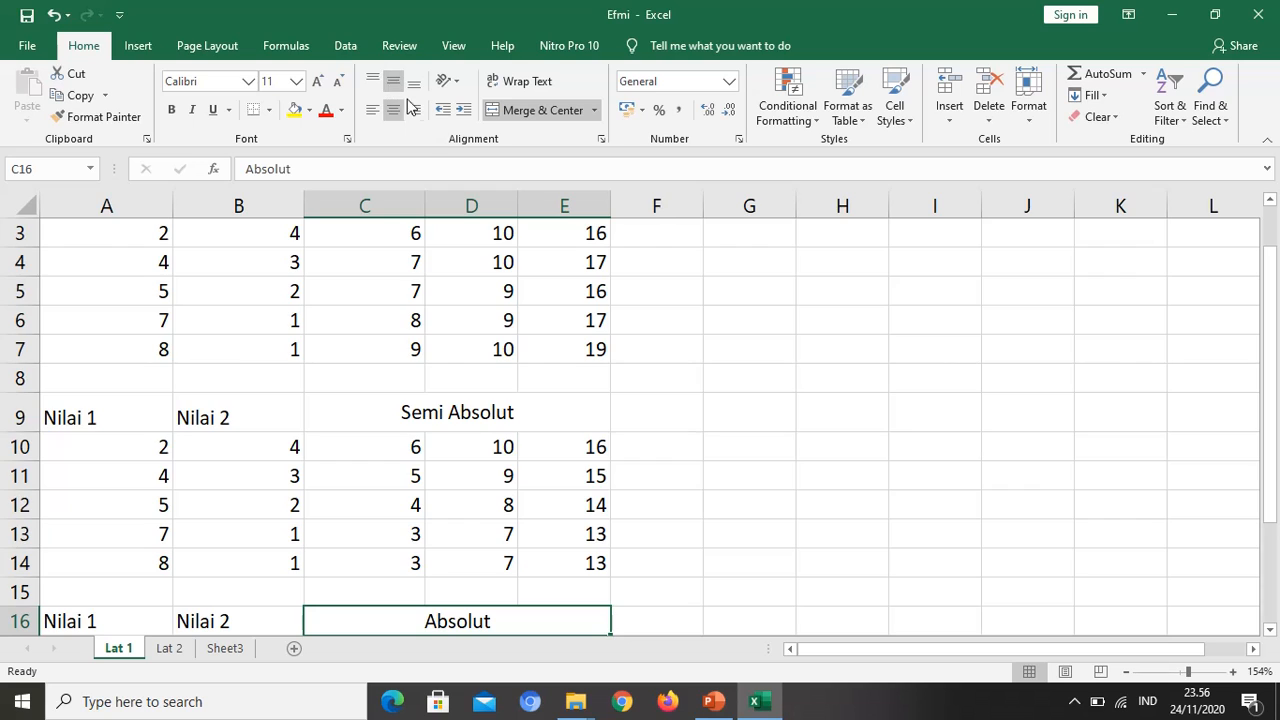
# Step: Merge and center the Relatif heading across C2:E2 and middle-align it vertically
pyautogui.scroll(1, 458, 312)
pyautogui.moveTo(388, 262); pyautogui.dragTo(551, 263)
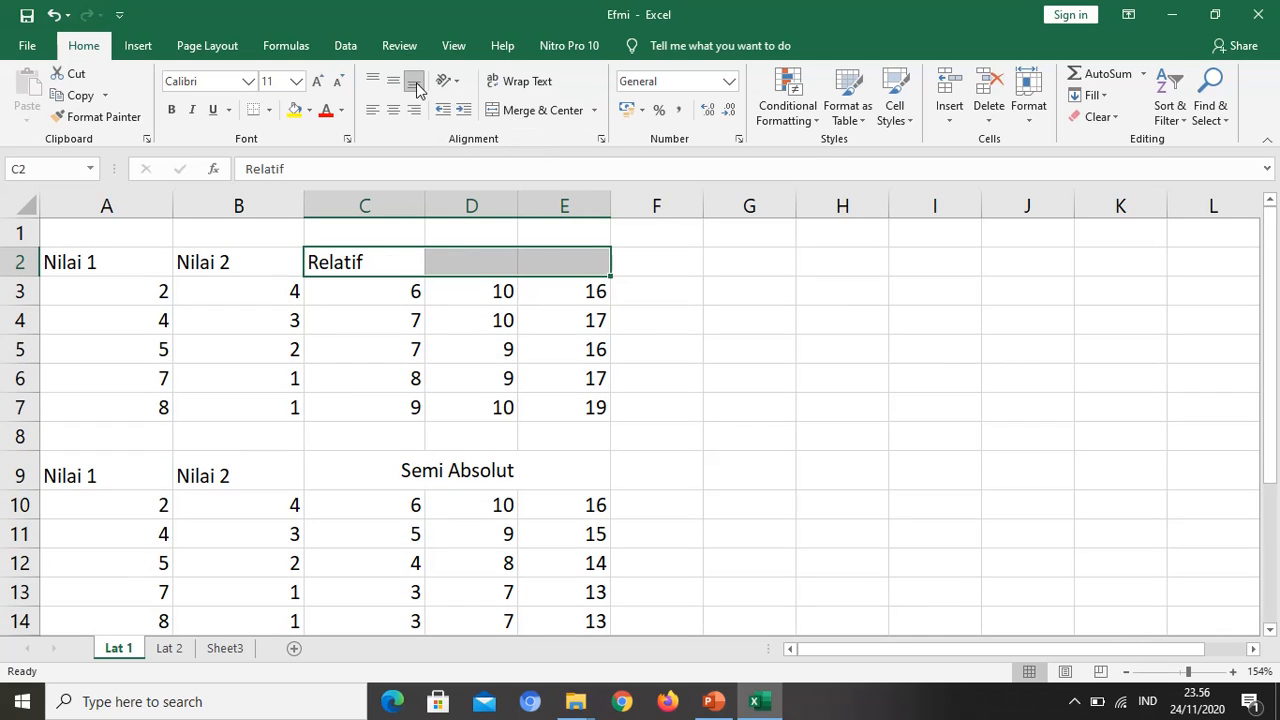
pyautogui.click(540, 112)
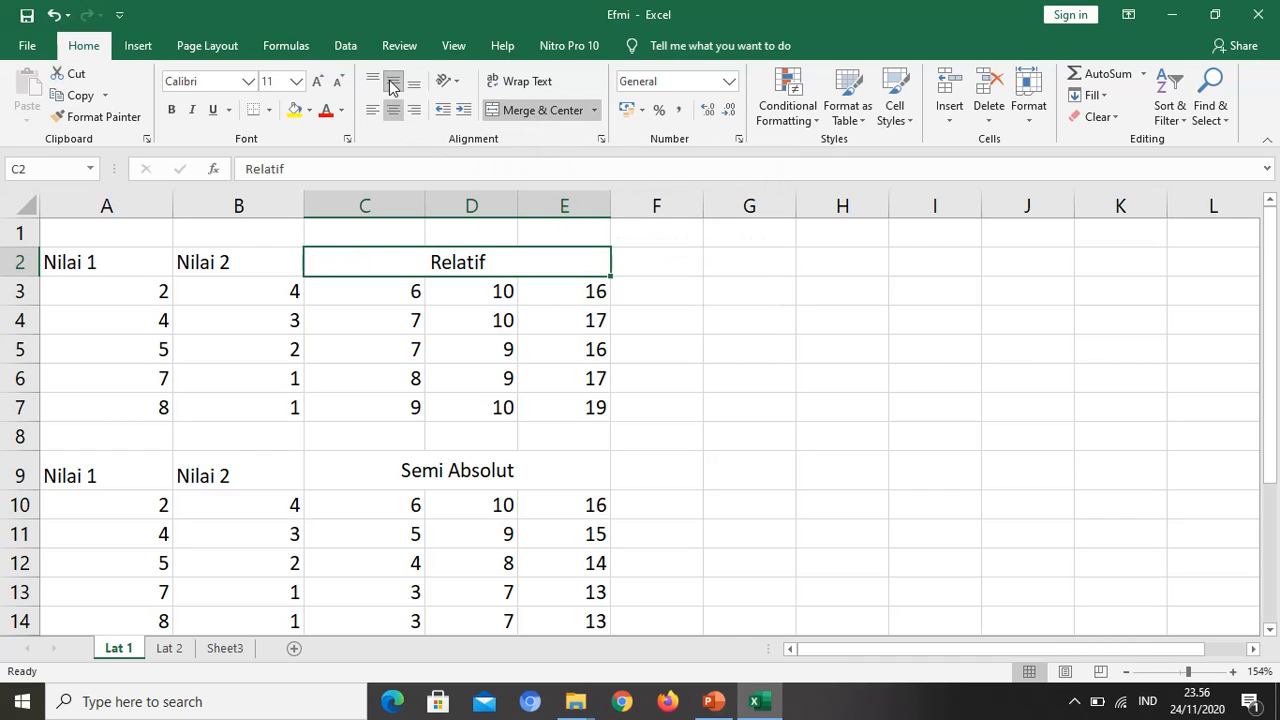
pyautogui.click(736, 378)
# Step: Review the formatting topics on slide 3 of the PowerPoint presentation and switch back to the Lat 1 sheet in Excel
pyautogui.scroll(-2, 694, 534)
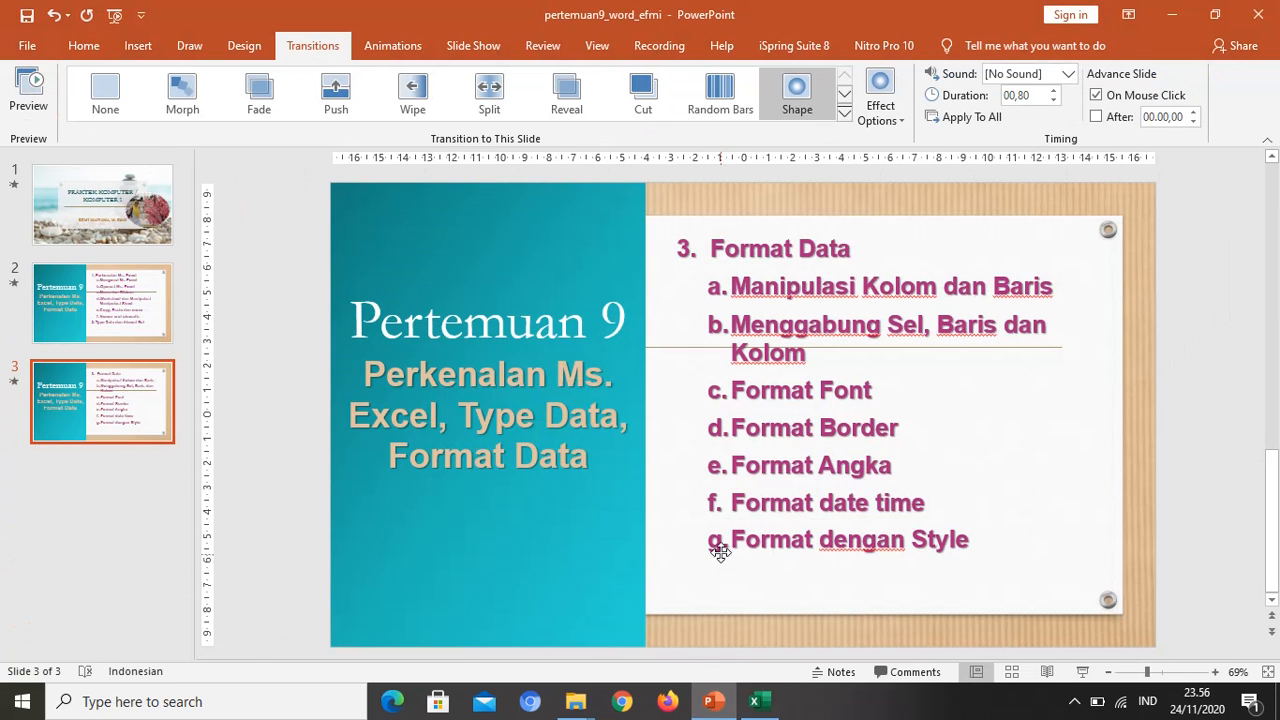
pyautogui.hotkey('alt', 'Tab')
pyautogui.scroll(2, 110, 350)
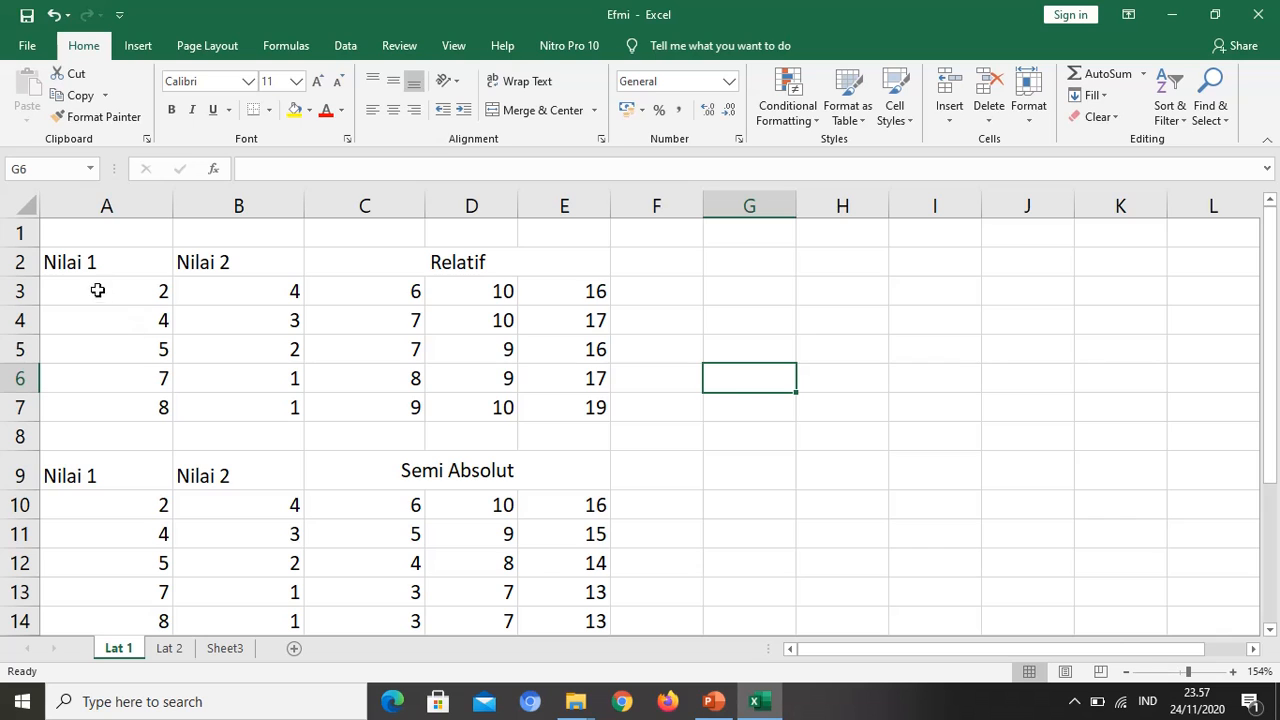
# Step: Make the header row A2:E2 bold and set its font to Aharoni
pyautogui.moveTo(96, 262); pyautogui.dragTo(517, 260)
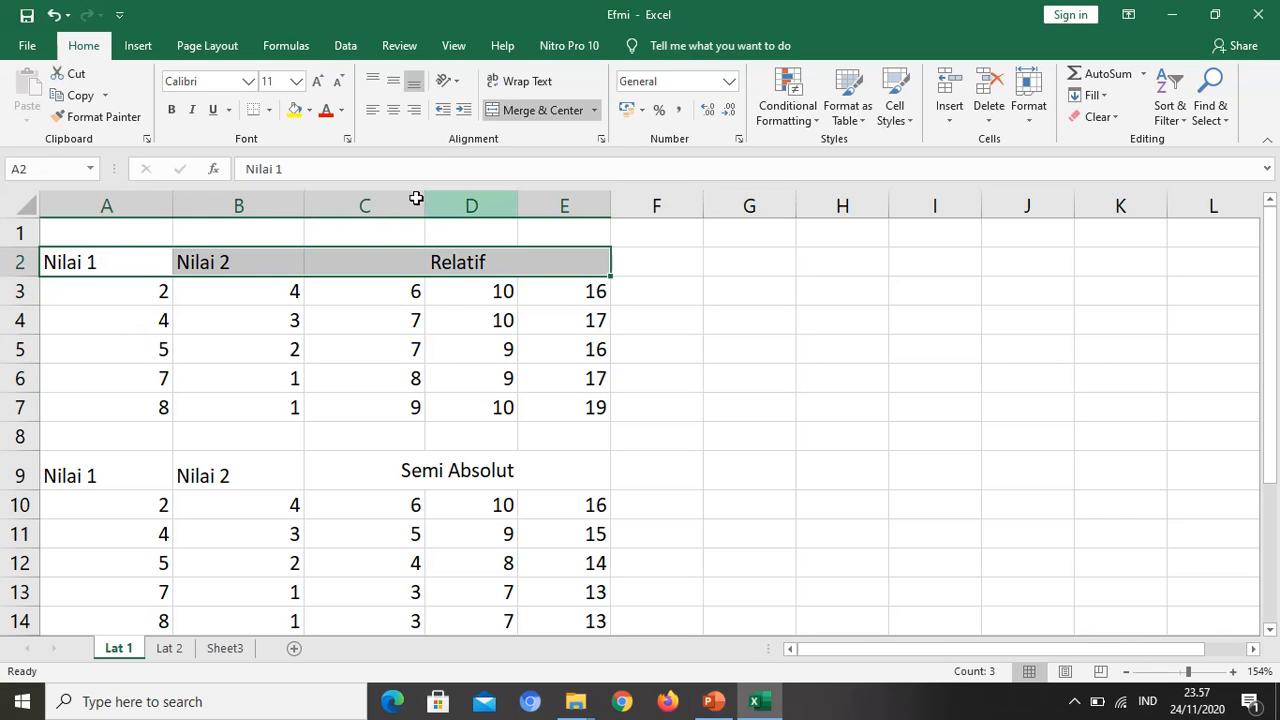
pyautogui.click(171, 110)
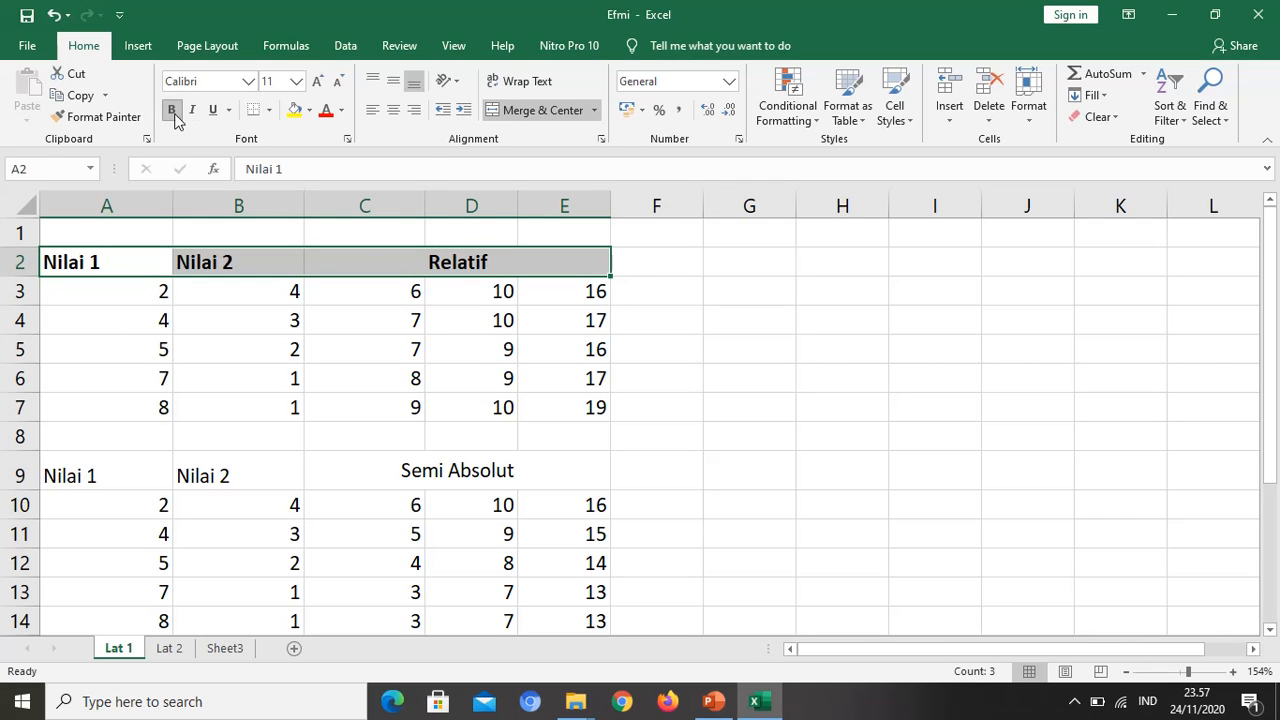
pyautogui.click(248, 84)
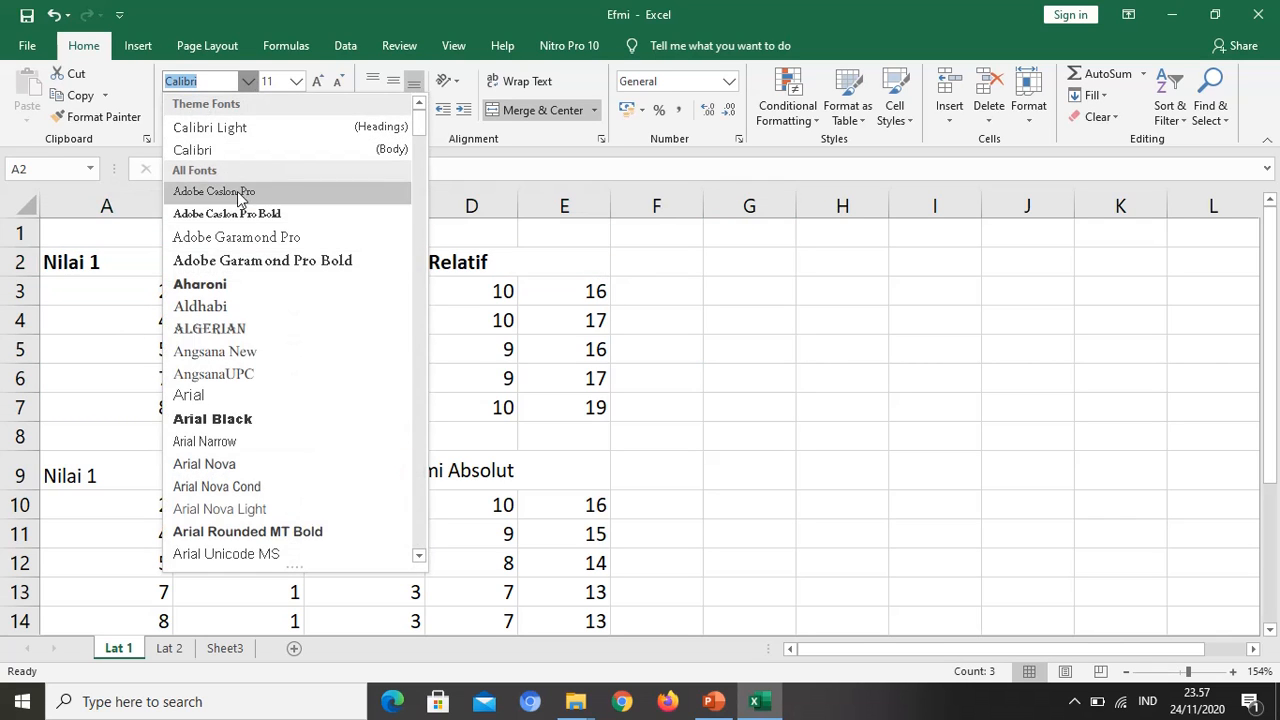
pyautogui.click(214, 286)
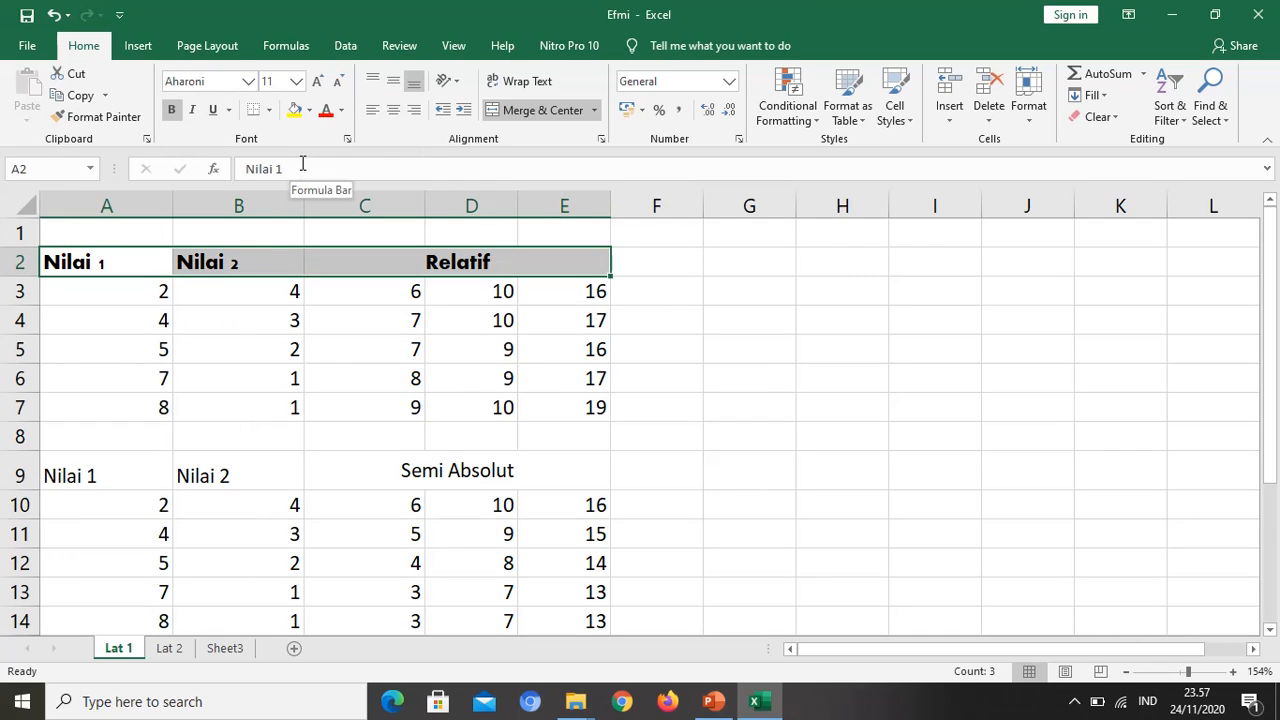
# Step: Set the font of header row A2:E2 to Adobe Garamond Pro, size 12, in standard blue
pyautogui.hotkey('ctrl', '1')
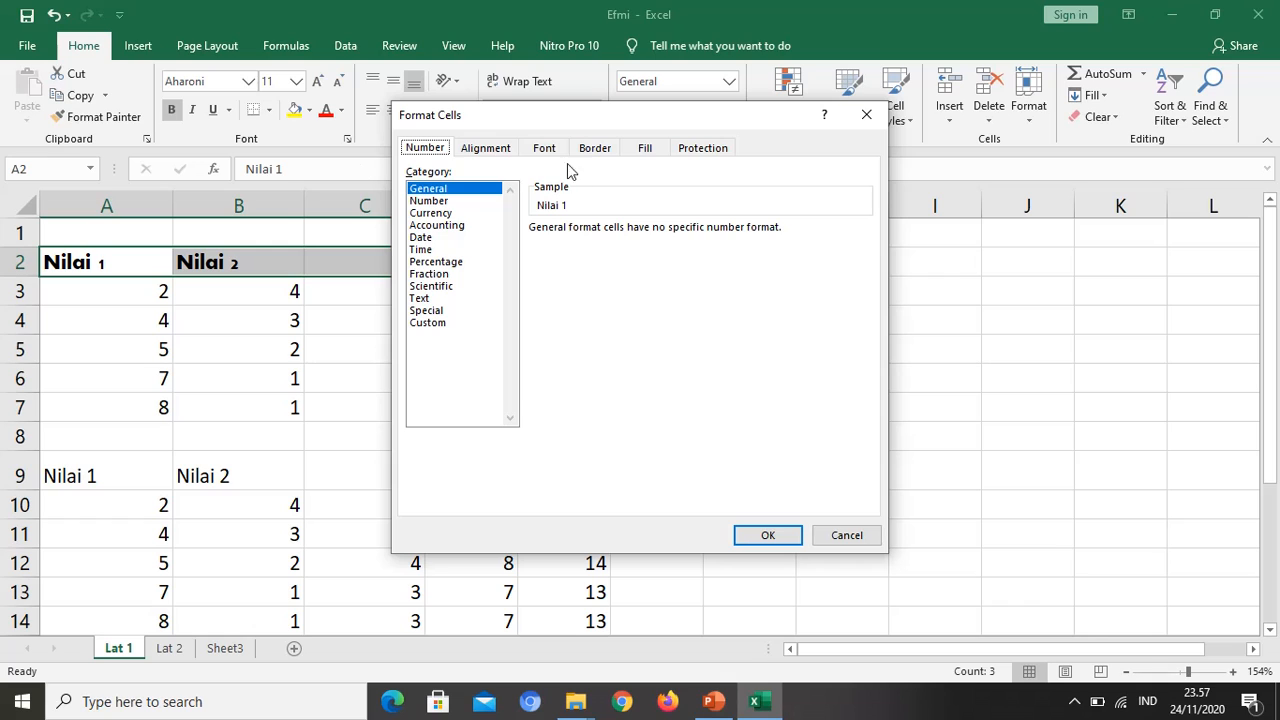
pyautogui.click(554, 153)
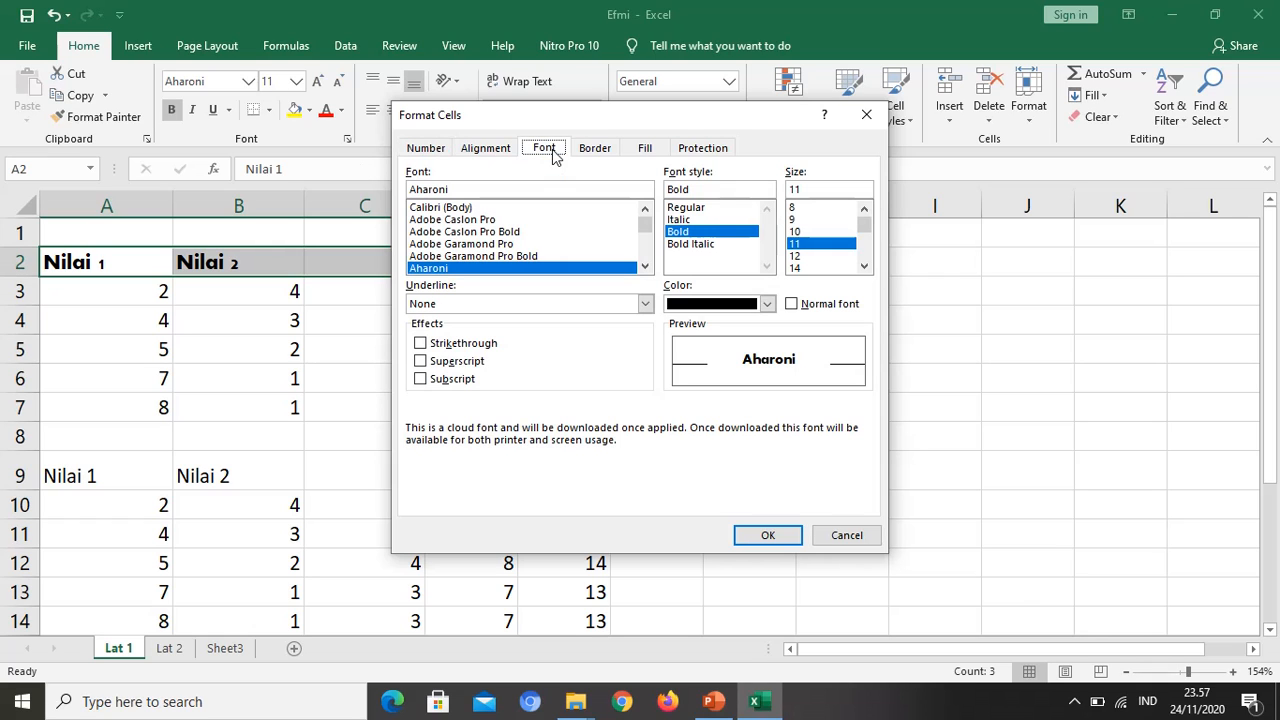
pyautogui.click(462, 245)
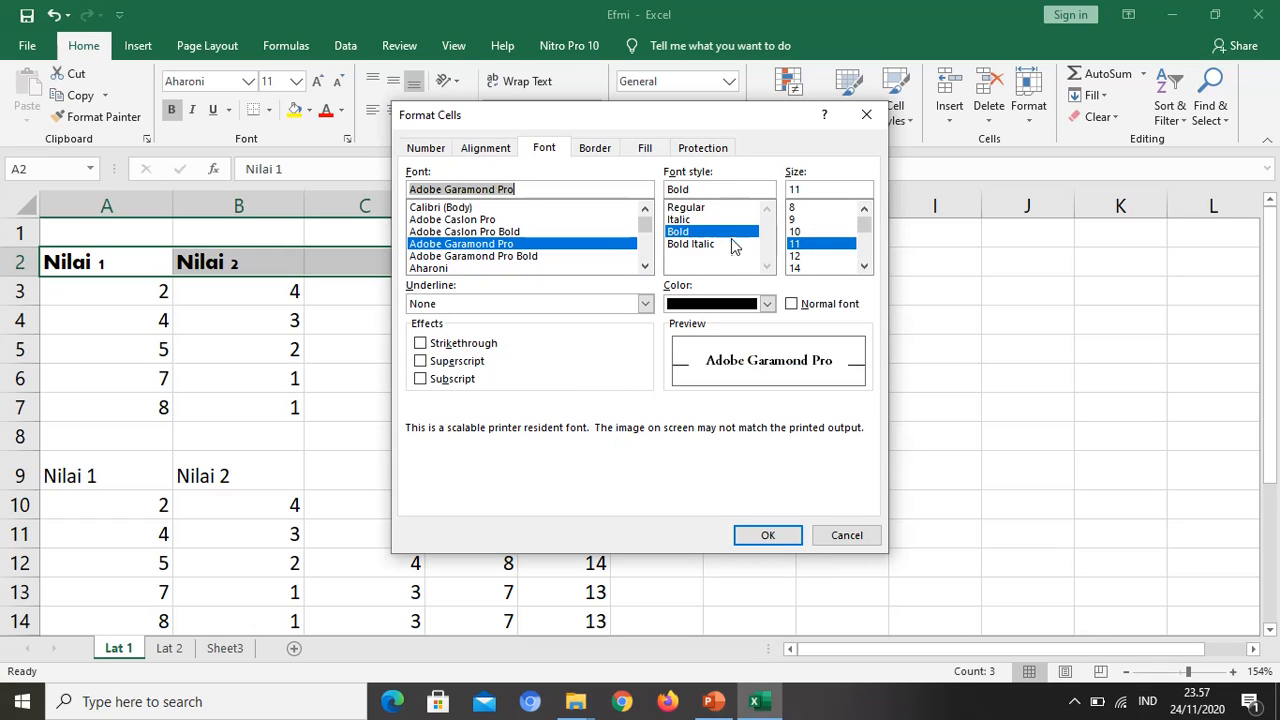
pyautogui.click(796, 256)
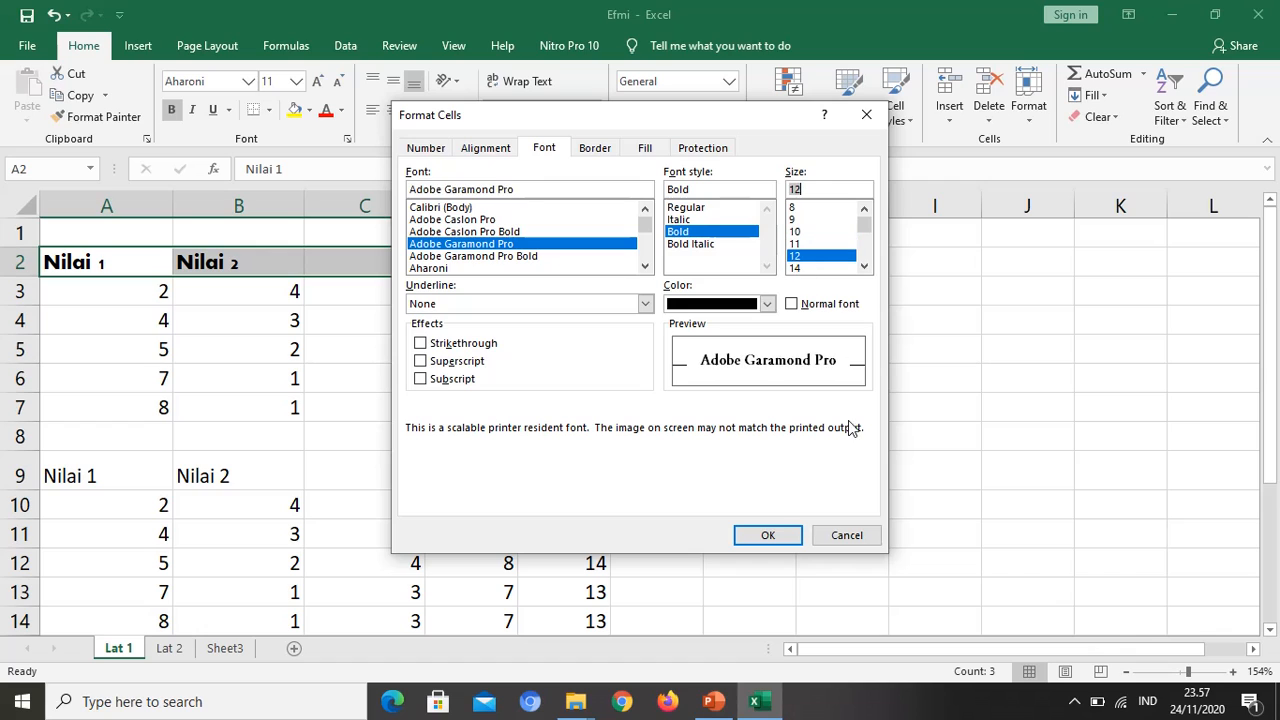
pyautogui.click(767, 304)
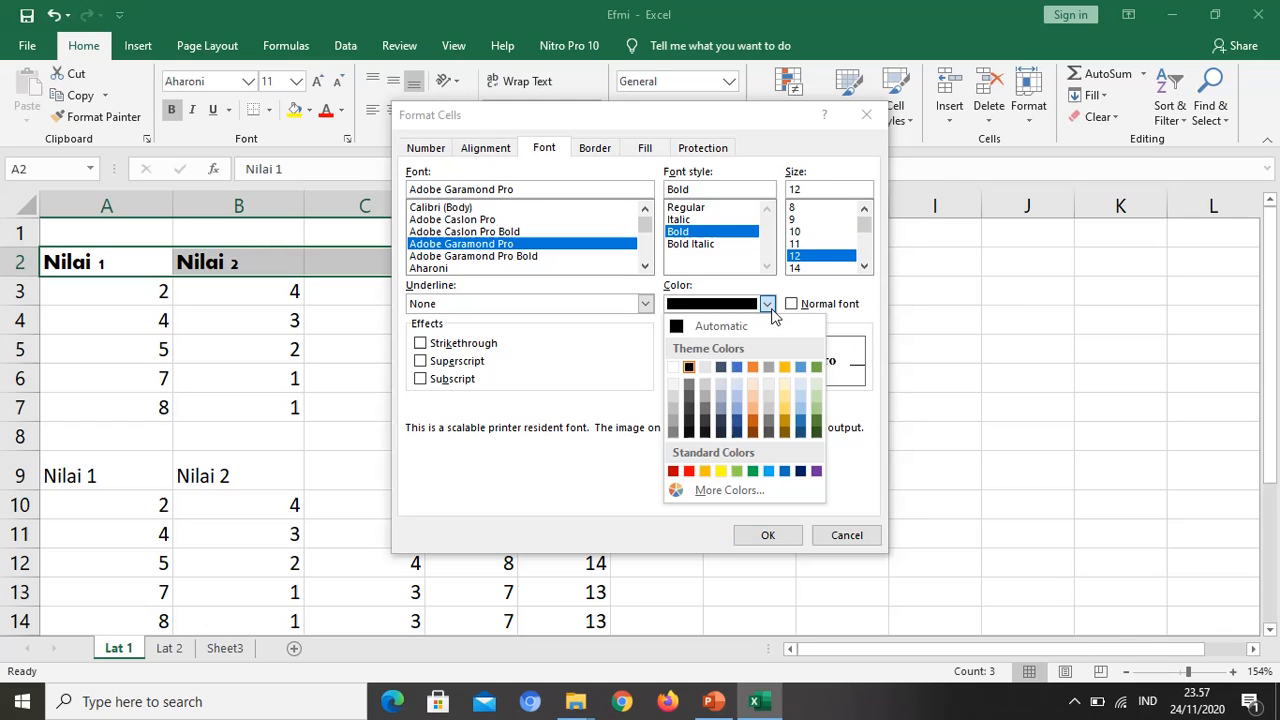
pyautogui.click(783, 472)
pyautogui.click(786, 540)
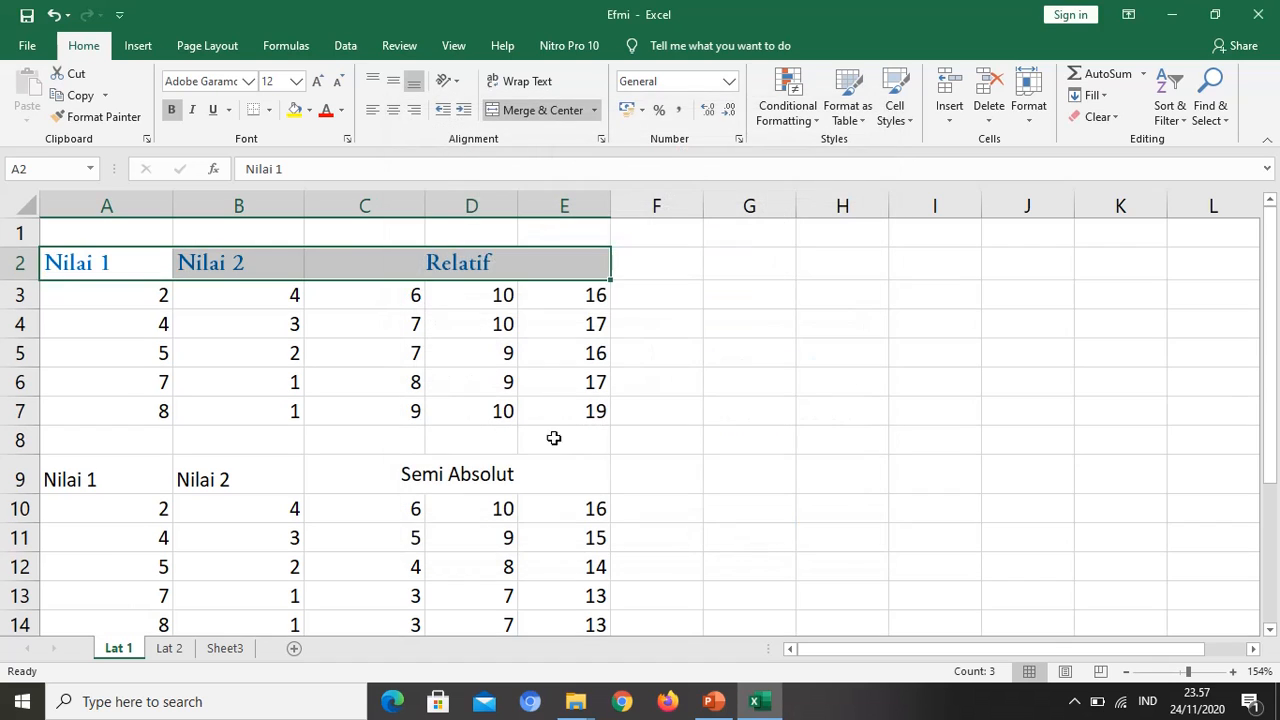
pyautogui.click(543, 409)
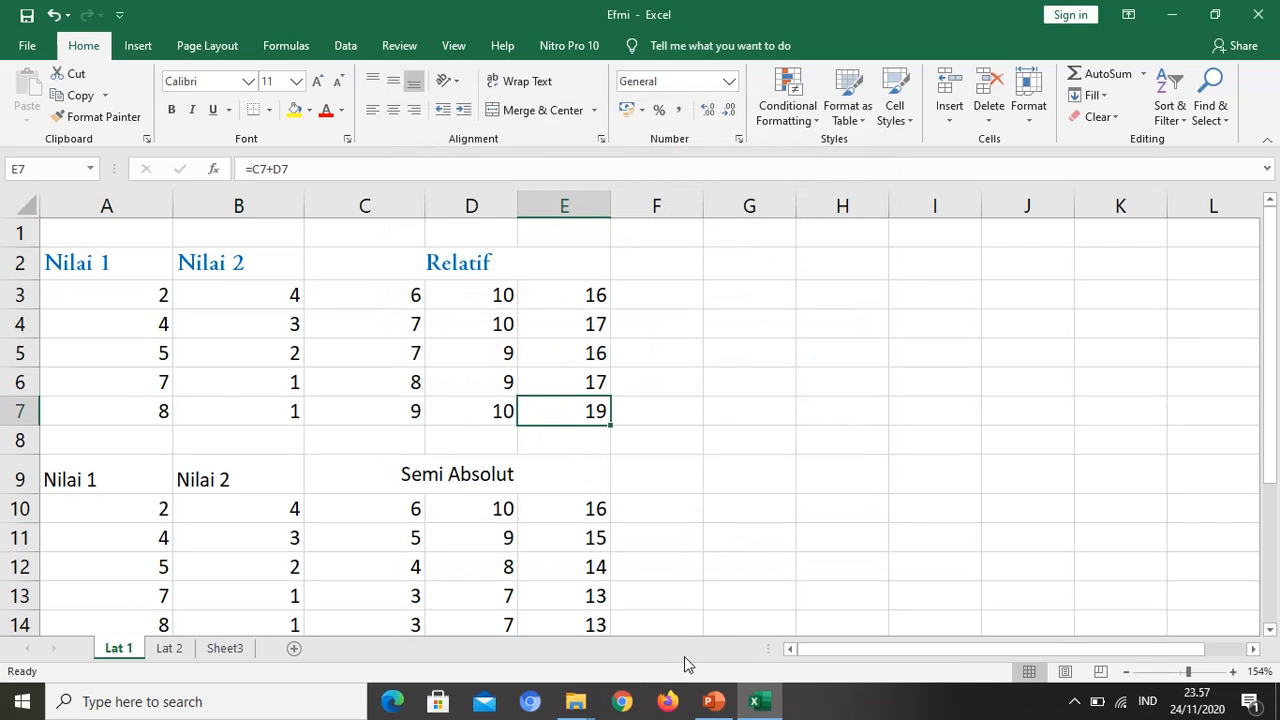
# Step: Check the topic list in the PowerPoint presentation, return to Excel, and choose a double outline and thin inside borders for A2:E7
pyautogui.click(713, 701)
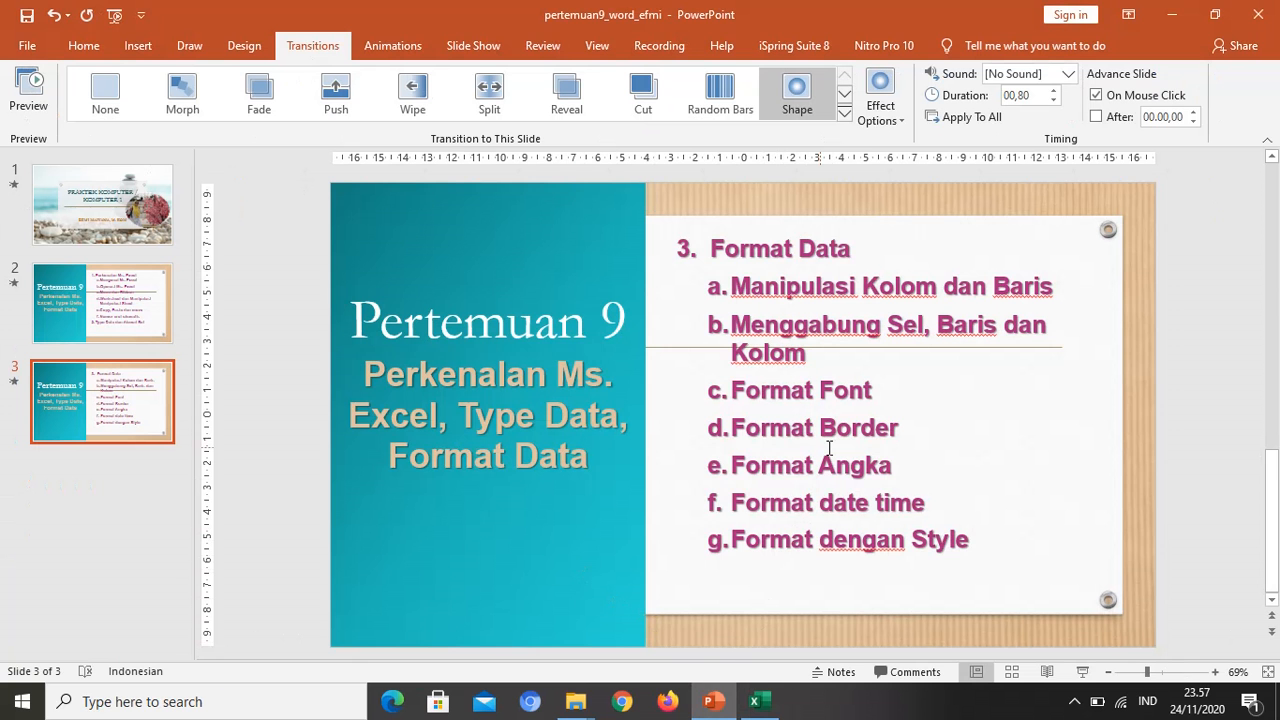
pyautogui.click(754, 701)
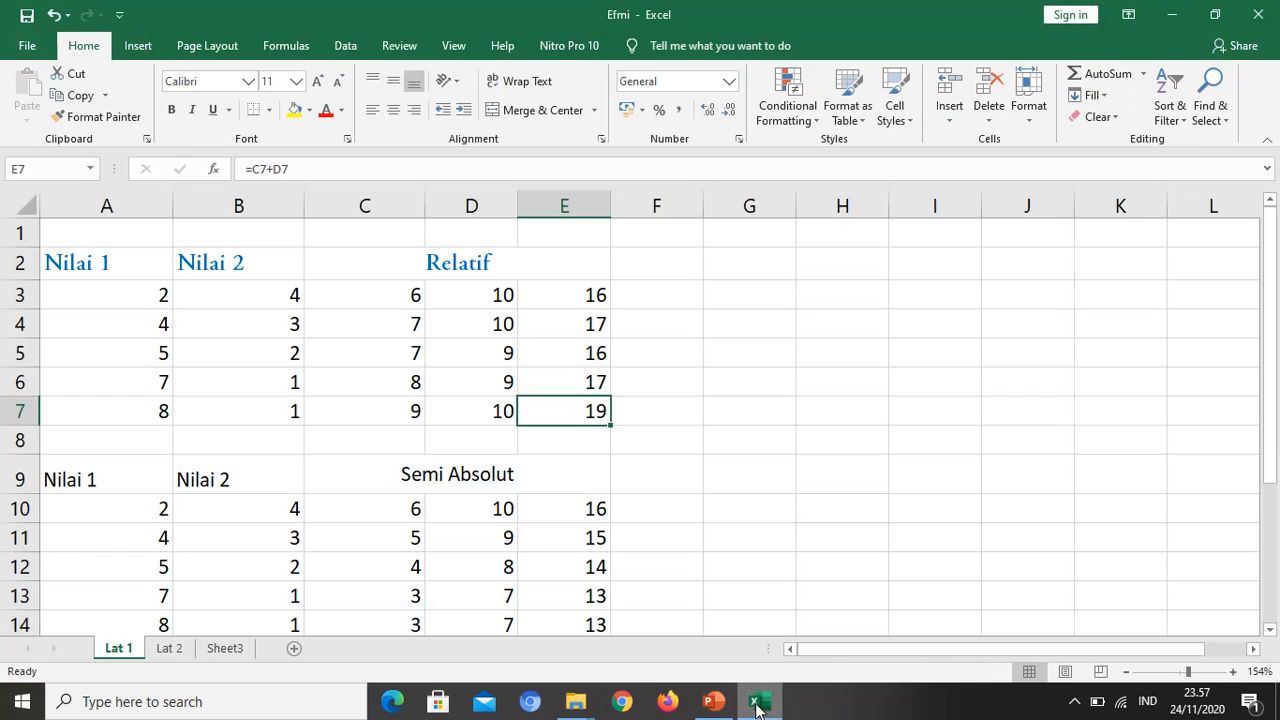
pyautogui.moveTo(90, 268); pyautogui.dragTo(541, 421)
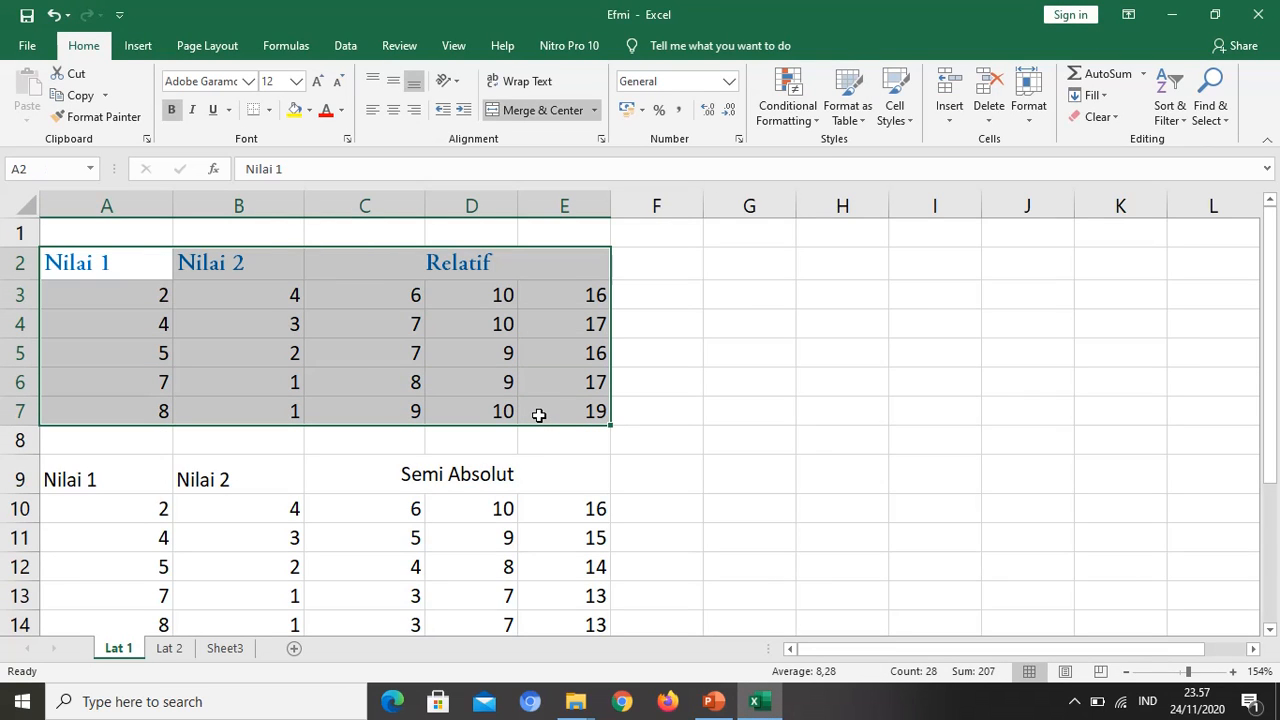
pyautogui.hotkey('ctrl', '1')
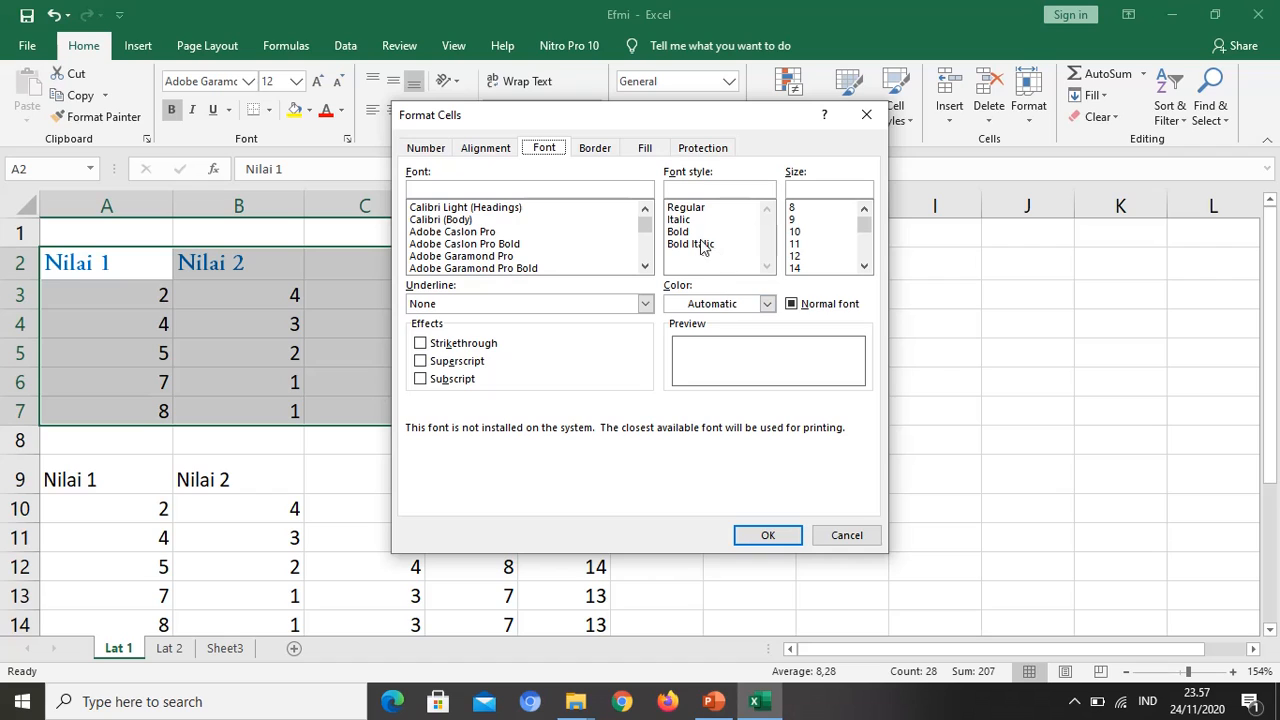
pyautogui.click(595, 148)
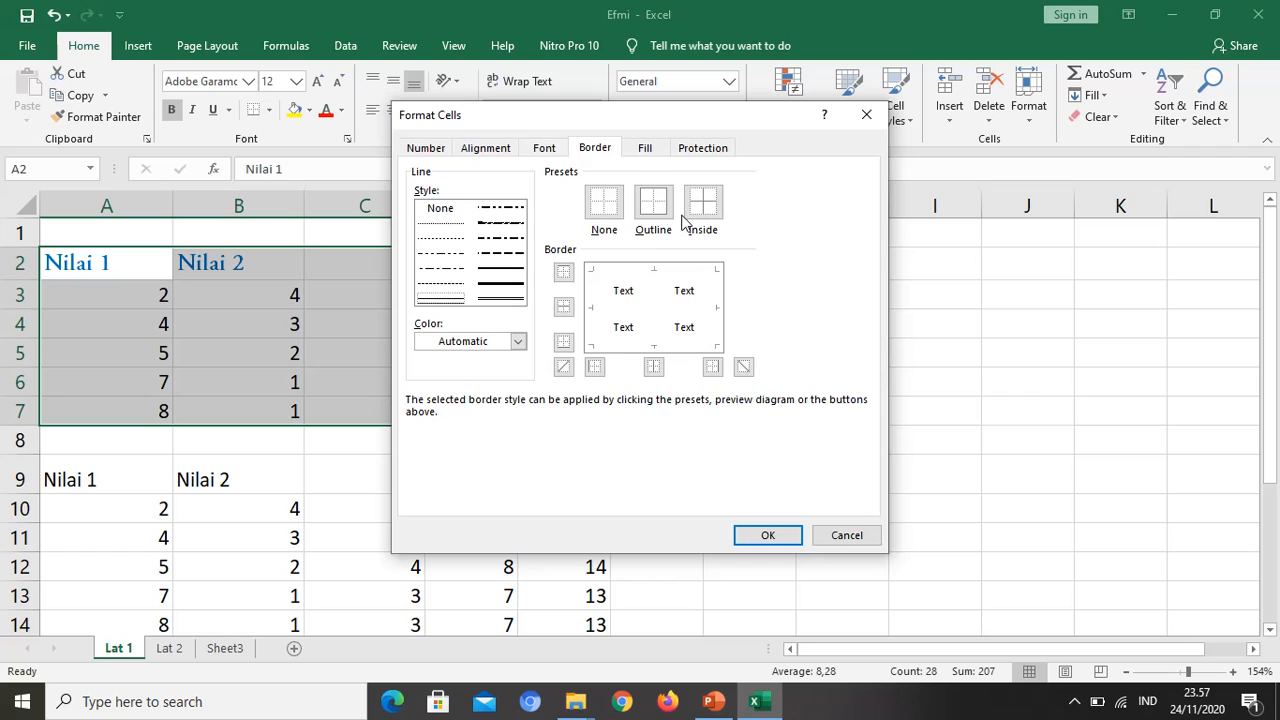
pyautogui.click(652, 218)
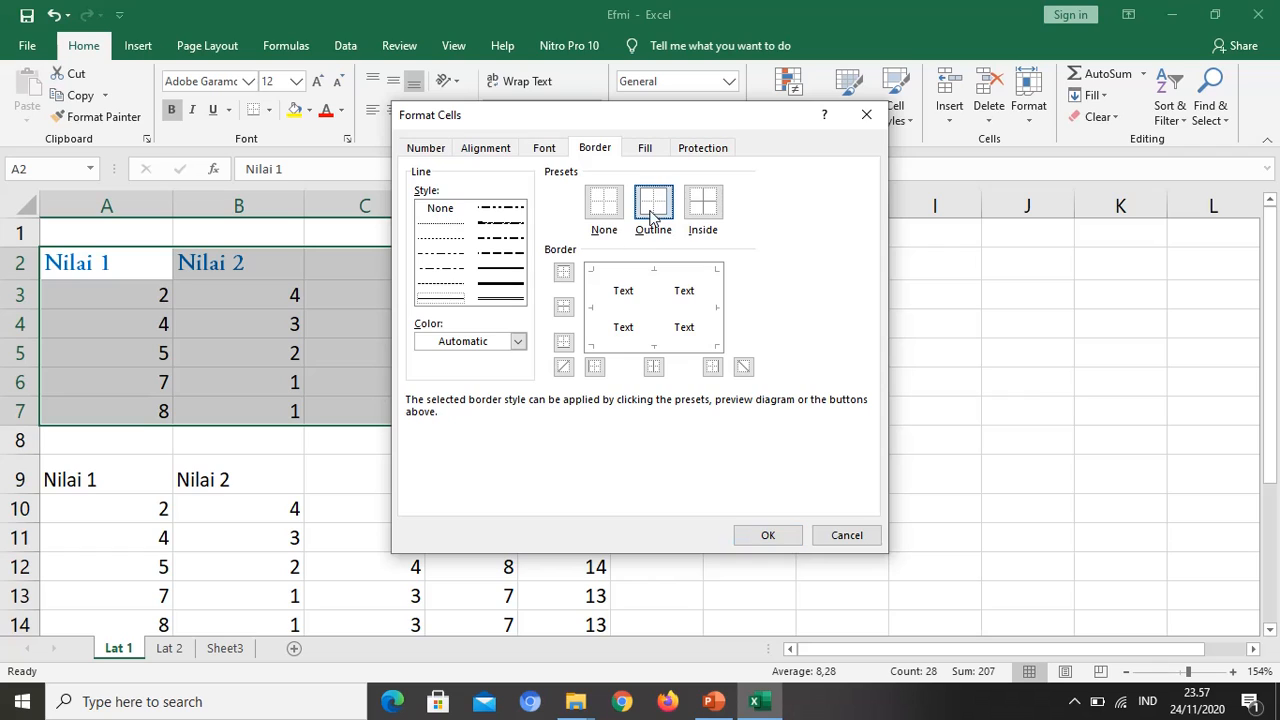
pyautogui.click(502, 297)
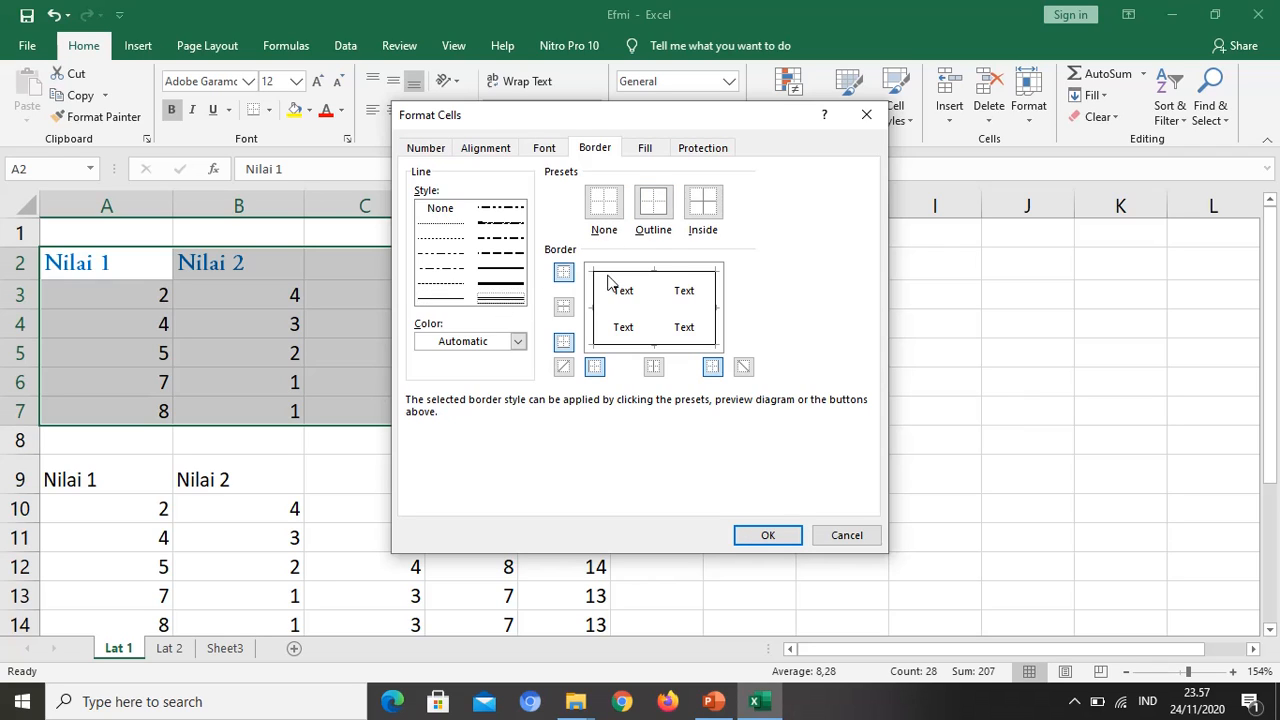
pyautogui.click(669, 220)
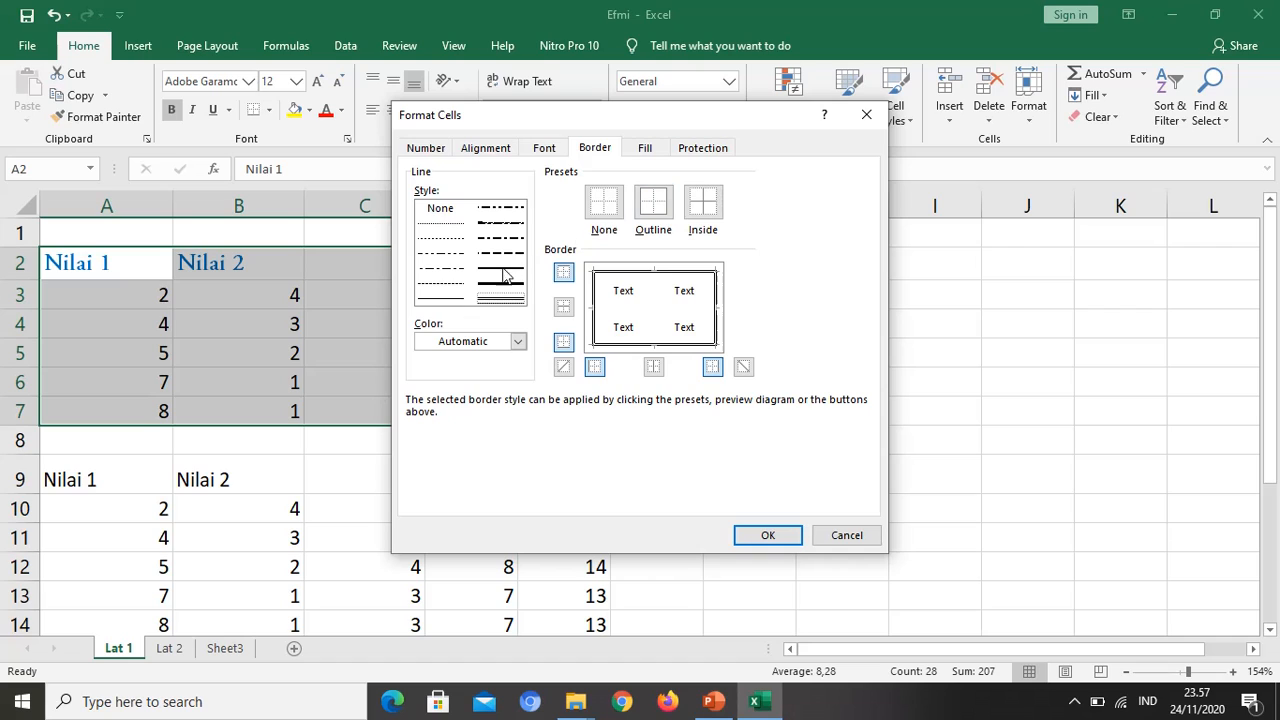
pyautogui.click(441, 298)
pyautogui.click(703, 203)
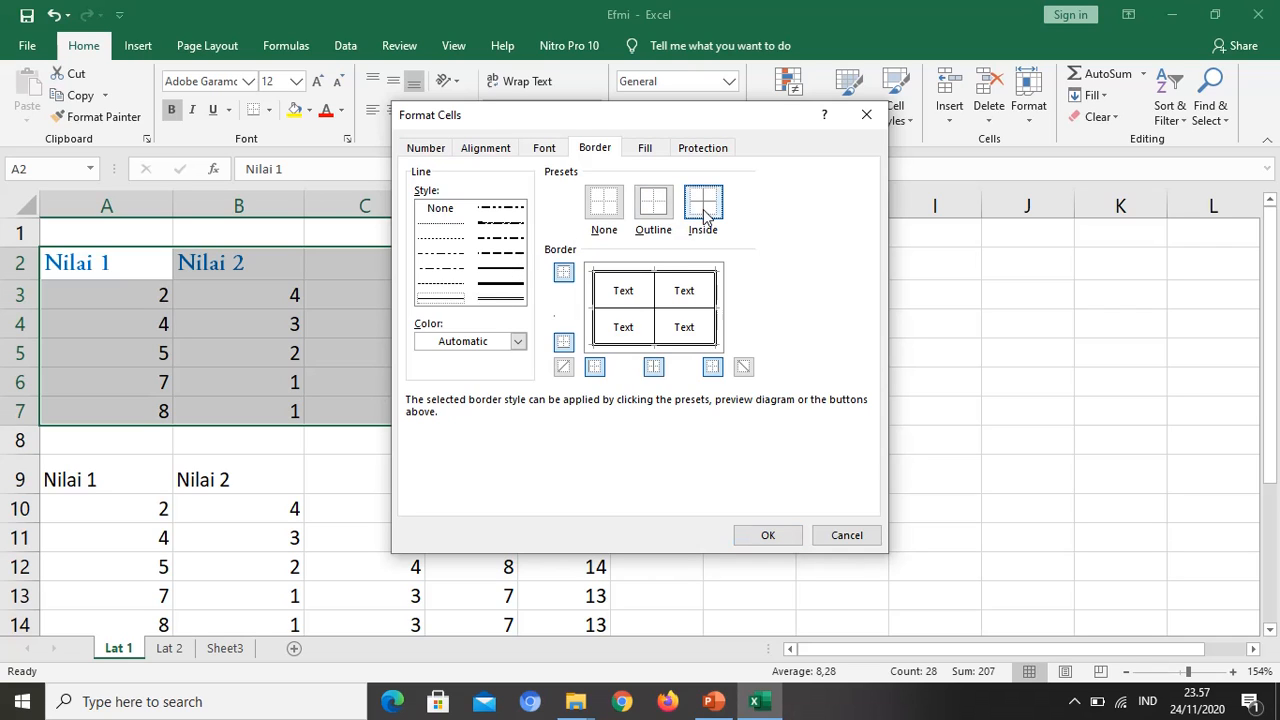
# Step: Recolor the double-line outline on all sides of A2:E7 in dark blue
pyautogui.click(518, 342)
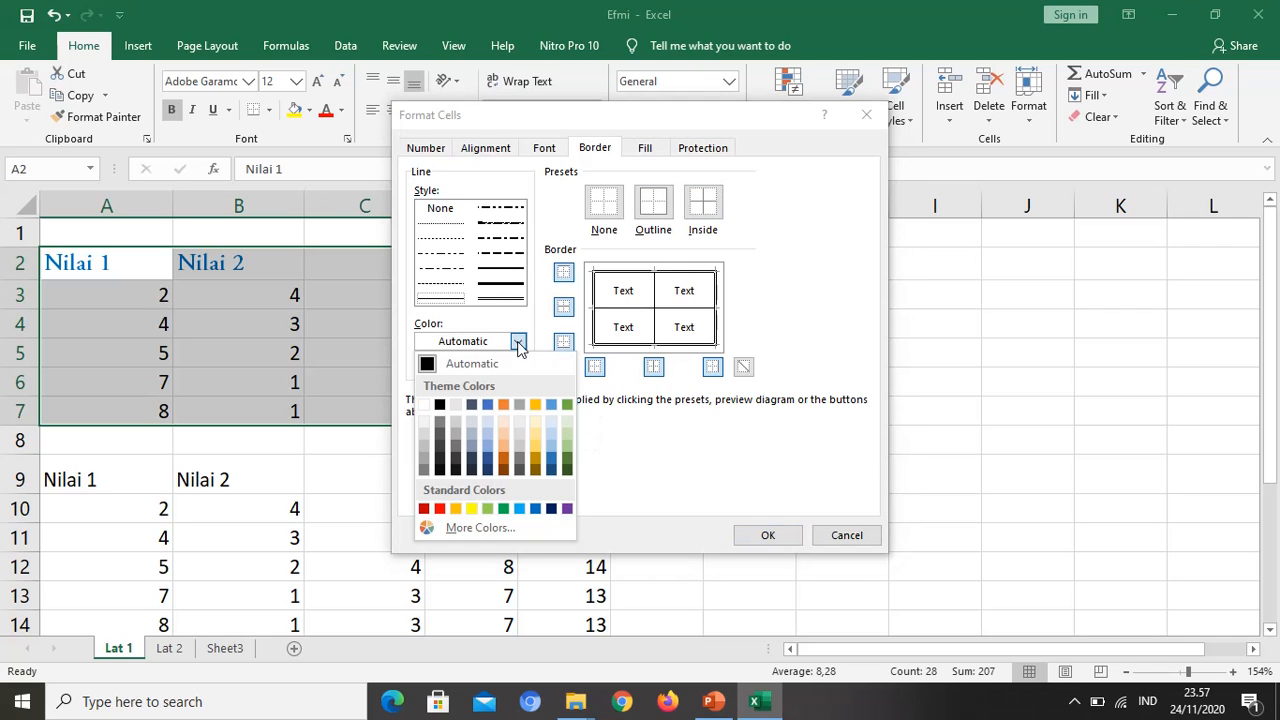
pyautogui.click(551, 509)
pyautogui.click(597, 325)
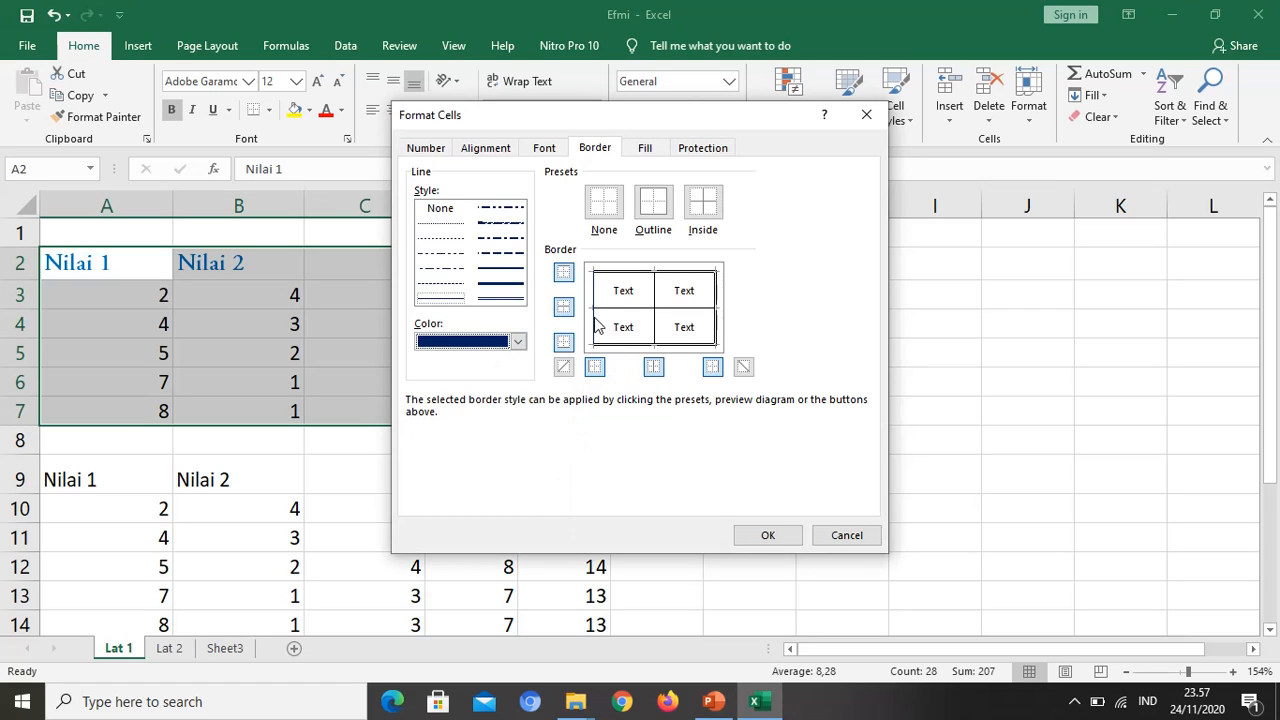
pyautogui.click(597, 325)
pyautogui.click(496, 300)
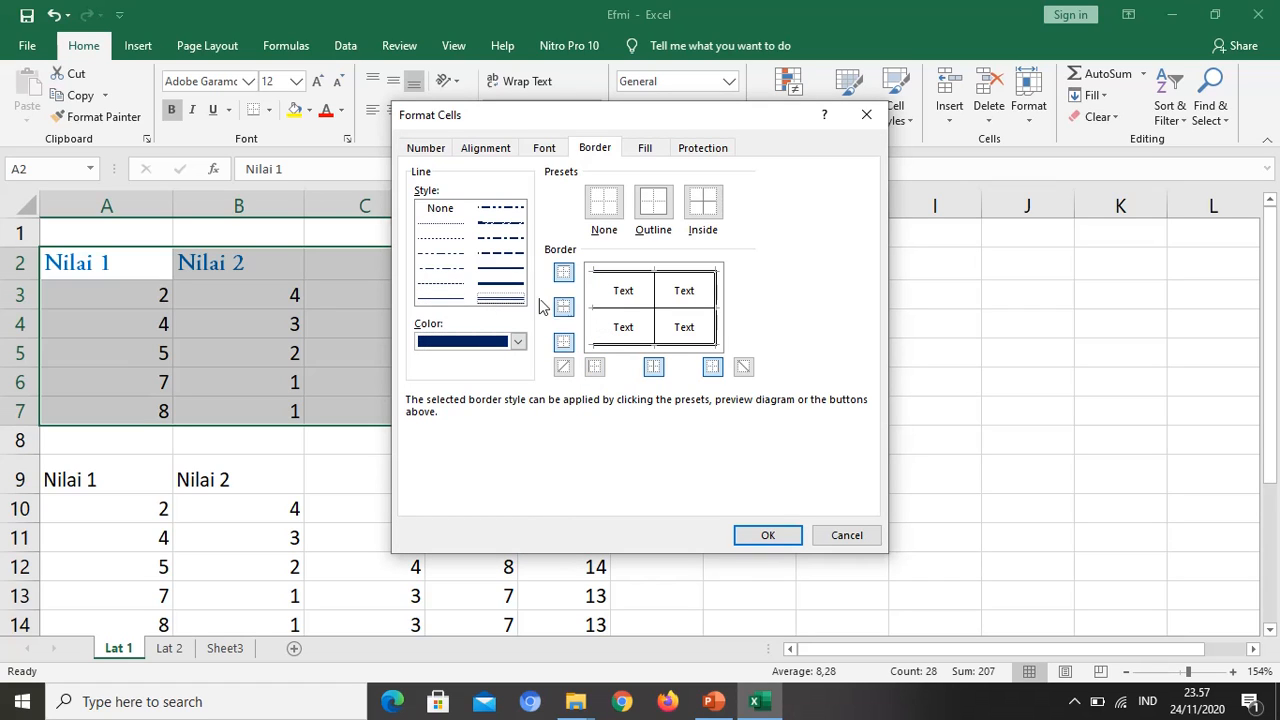
pyautogui.click(591, 310)
pyautogui.click(627, 277)
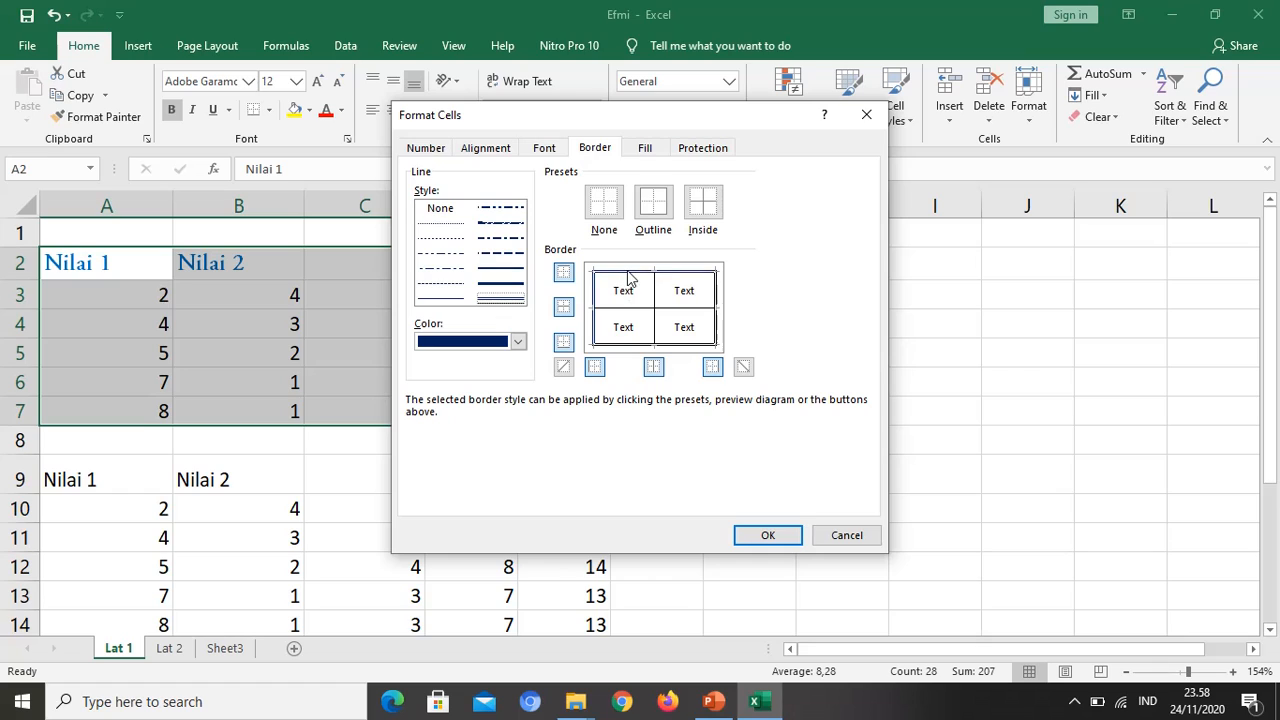
pyautogui.click(628, 277)
pyautogui.click(627, 279)
pyautogui.click(645, 280)
pyautogui.click(645, 281)
pyautogui.click(674, 278)
pyautogui.click(676, 278)
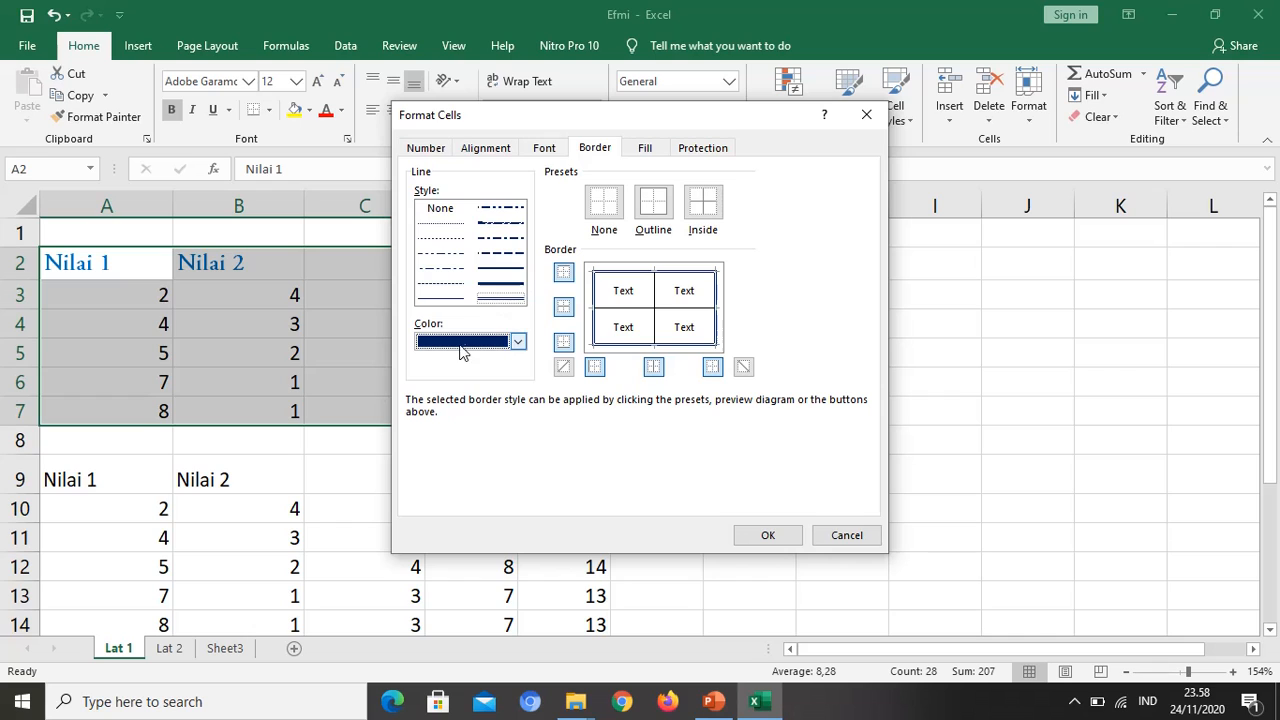
# Step: Set the inside borders of A2:E7 to a thin dark blue line and apply the border formatting
pyautogui.click(450, 300)
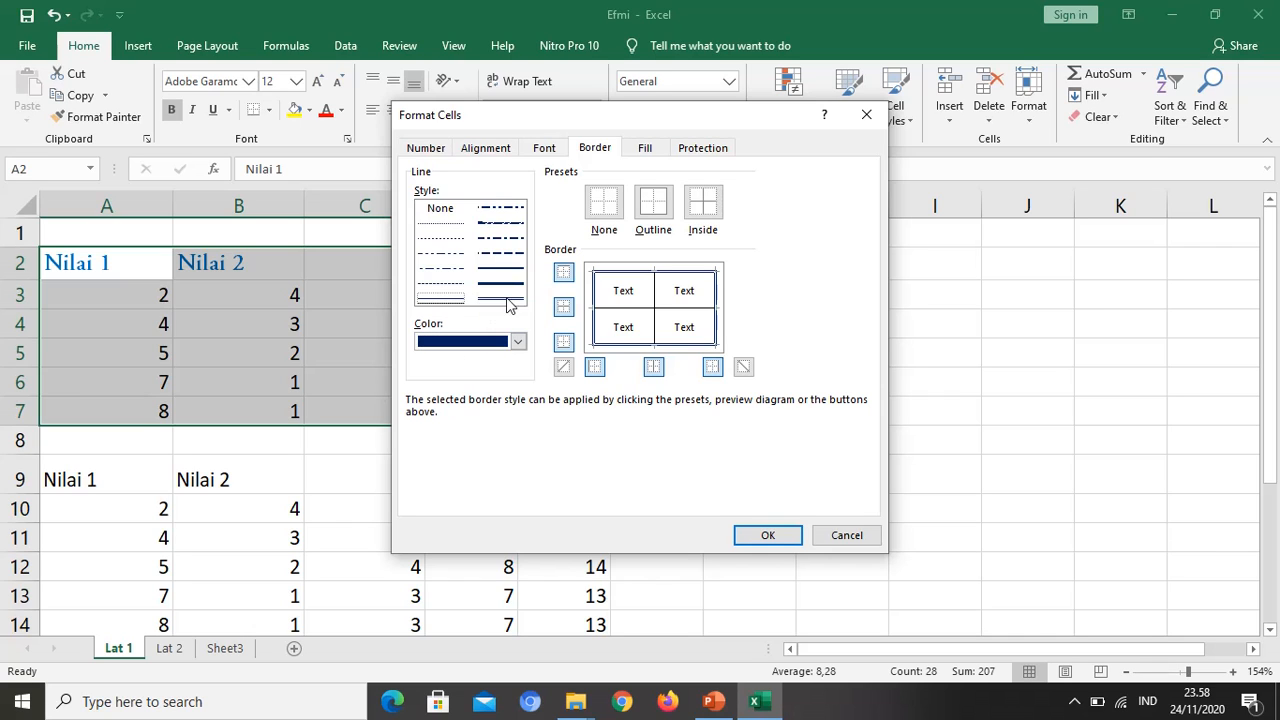
pyautogui.click(705, 210)
pyautogui.click(771, 541)
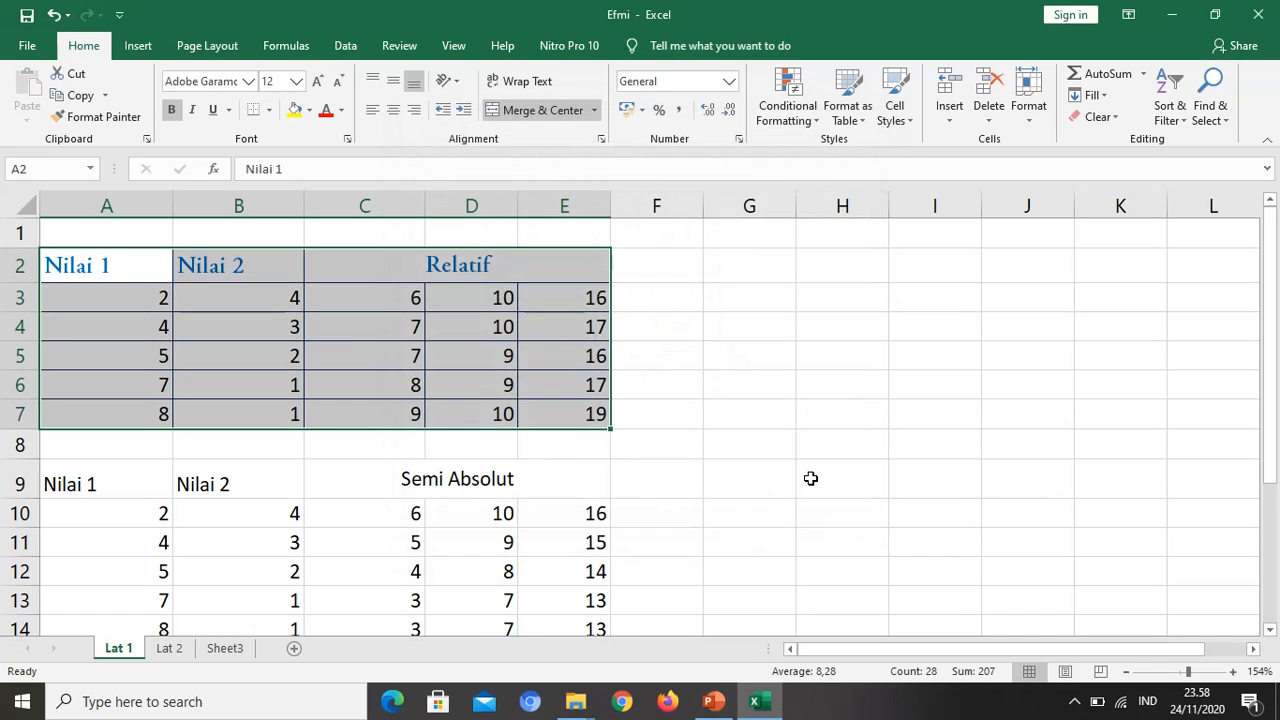
pyautogui.click(797, 490)
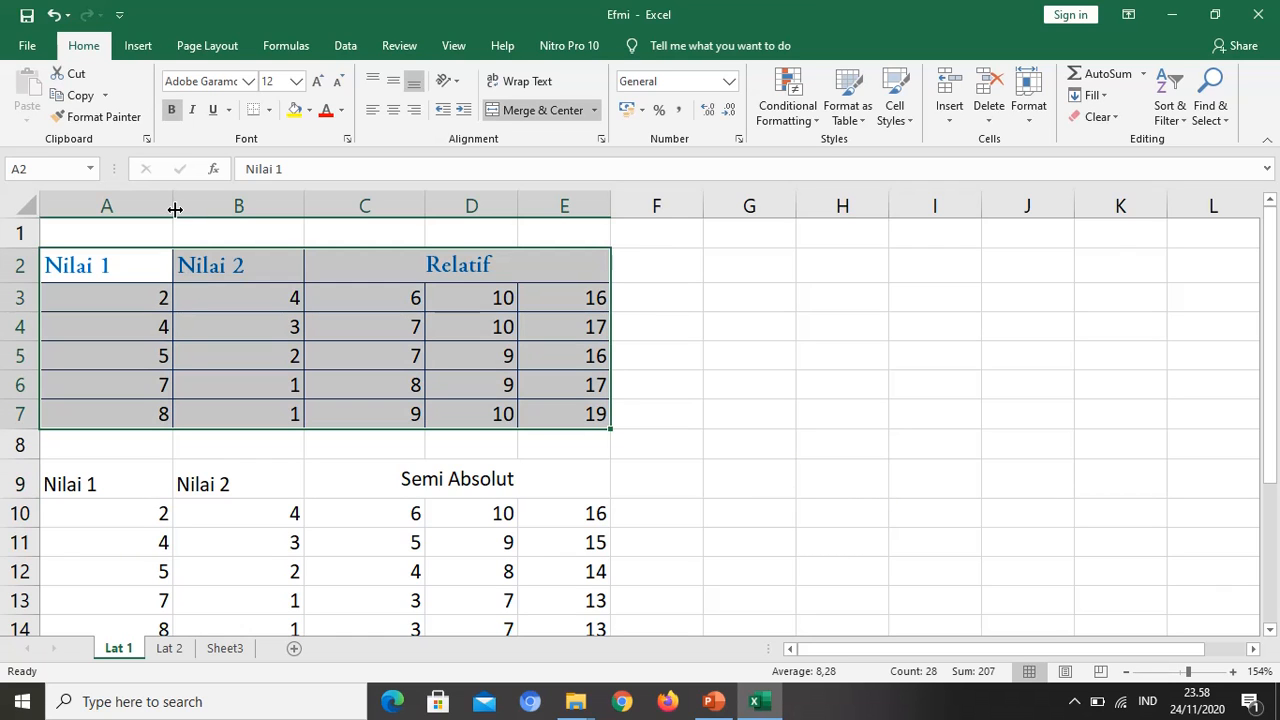
# Step: Narrow columns A through E to one equal width that fits the Nilai 1 and Nilai 2 headings
pyautogui.moveTo(126, 205); pyautogui.dragTo(580, 211)
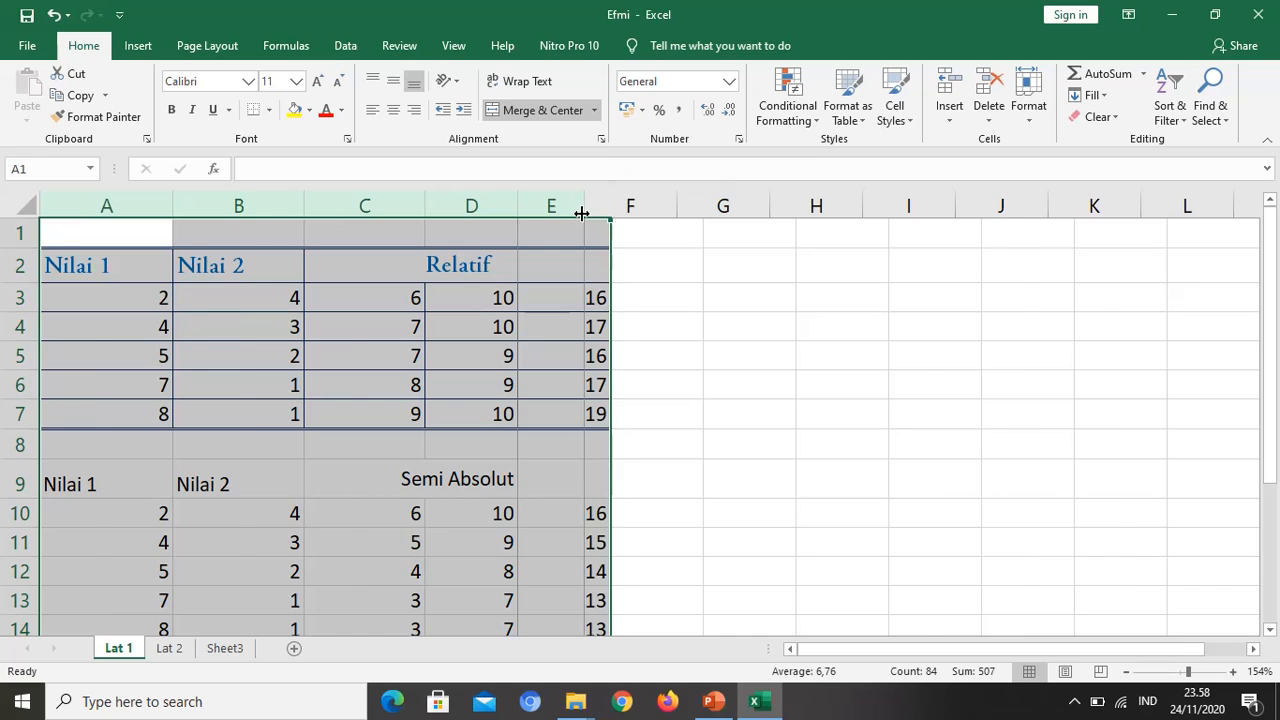
pyautogui.click(580, 303)
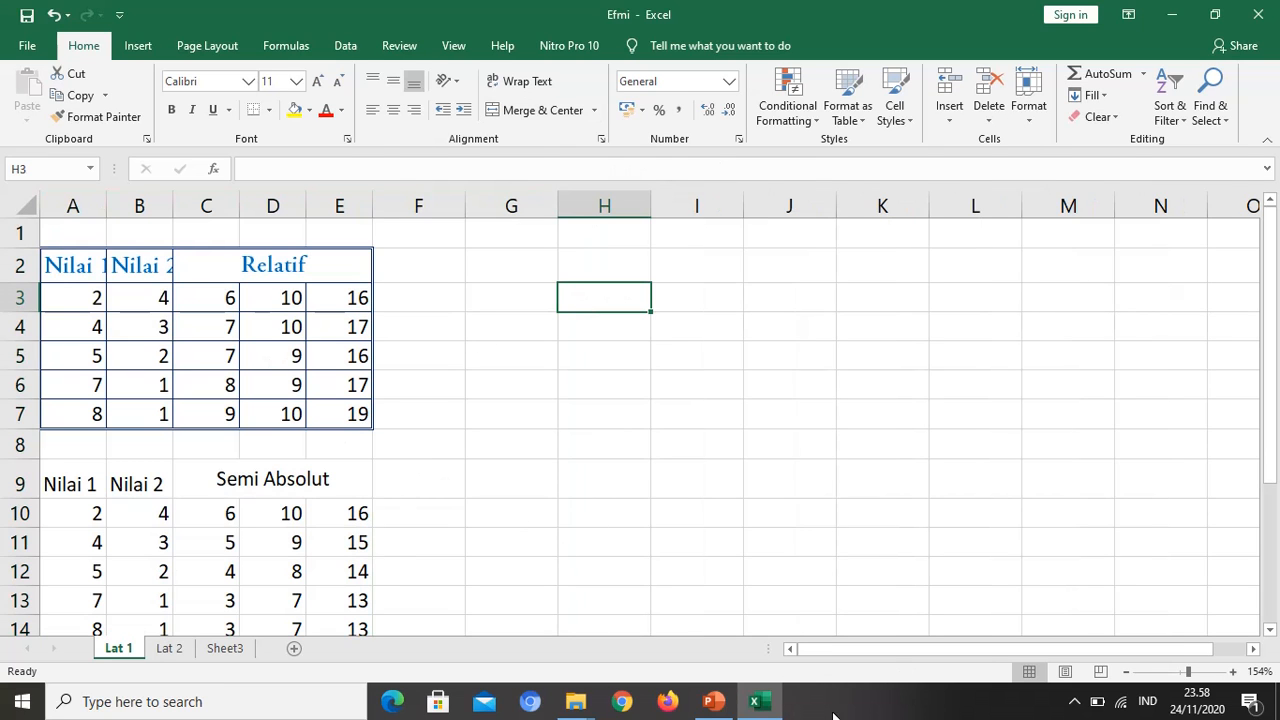
pyautogui.click(713, 701)
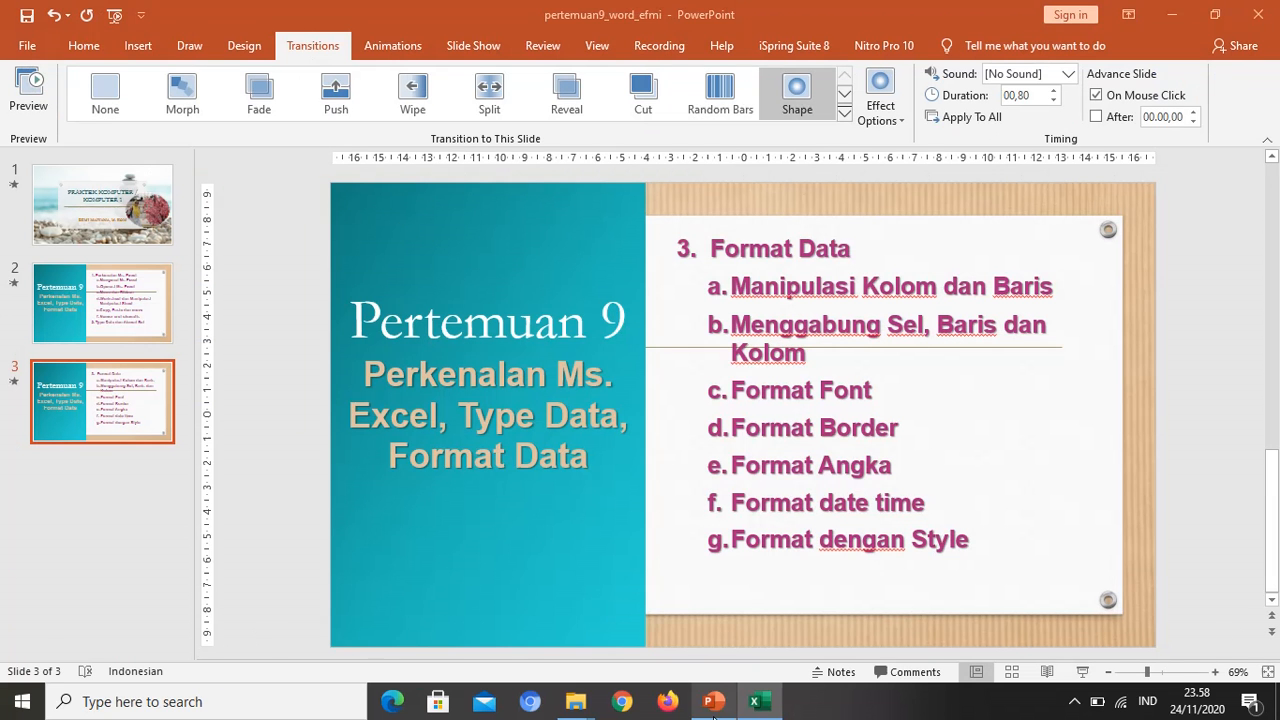
pyautogui.click(768, 706)
pyautogui.click(166, 331)
# Step: Center the headings in A2:E2 horizontally
pyautogui.click(97, 274)
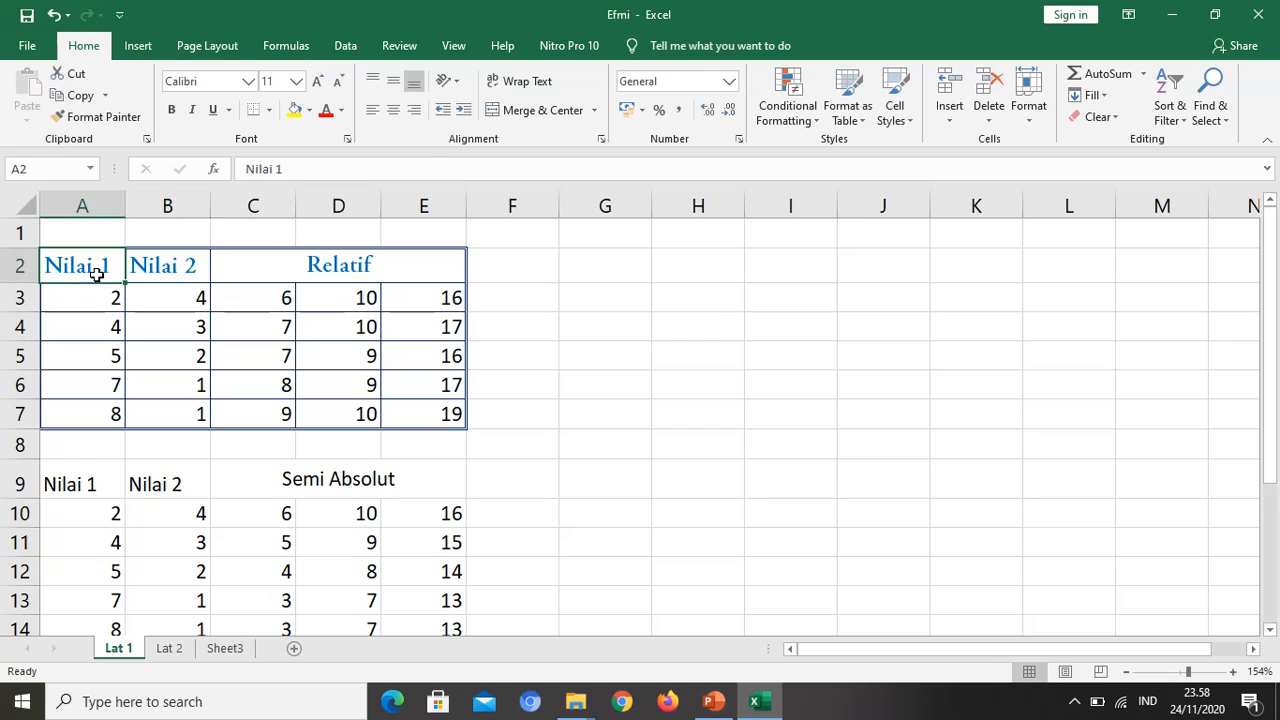
pyautogui.moveTo(97, 274); pyautogui.dragTo(343, 257)
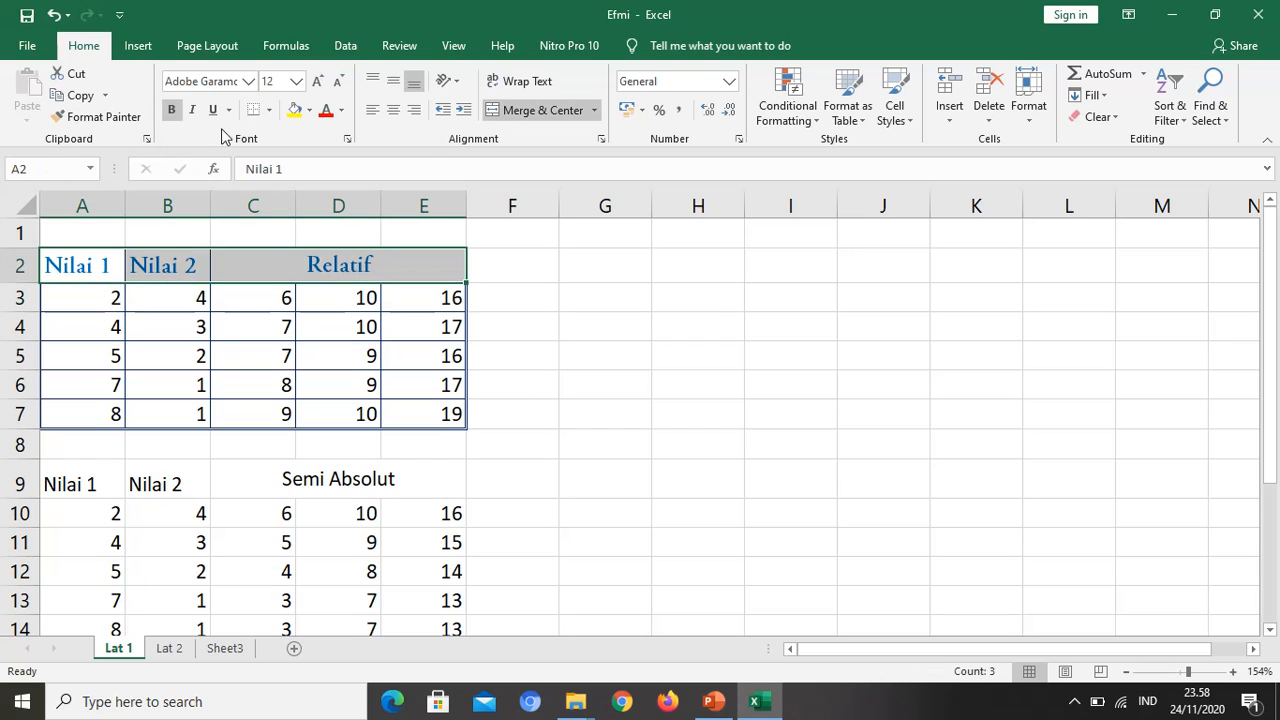
pyautogui.click(394, 110)
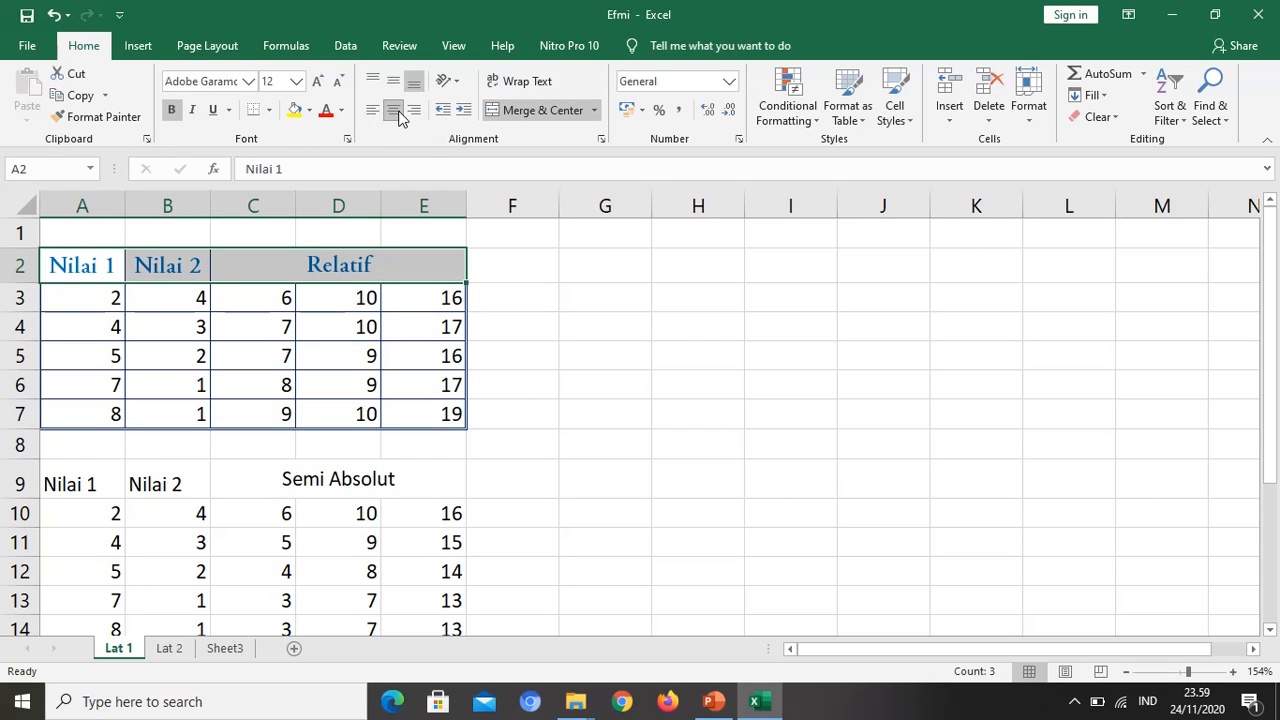
pyautogui.click(150, 293)
# Step: Preview the Accounting format for cell A3 with the Rp symbol and 2 decimal places
pyautogui.click(106, 297)
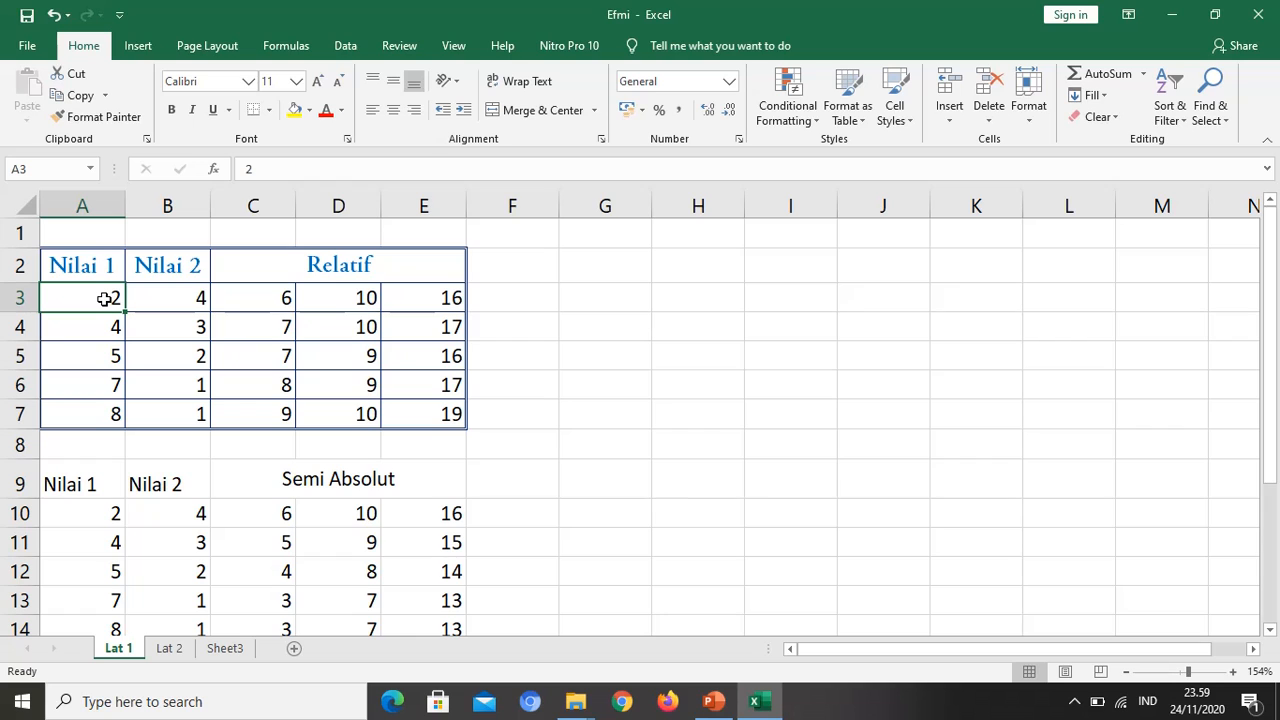
pyautogui.hotkey('ctrl', '1')
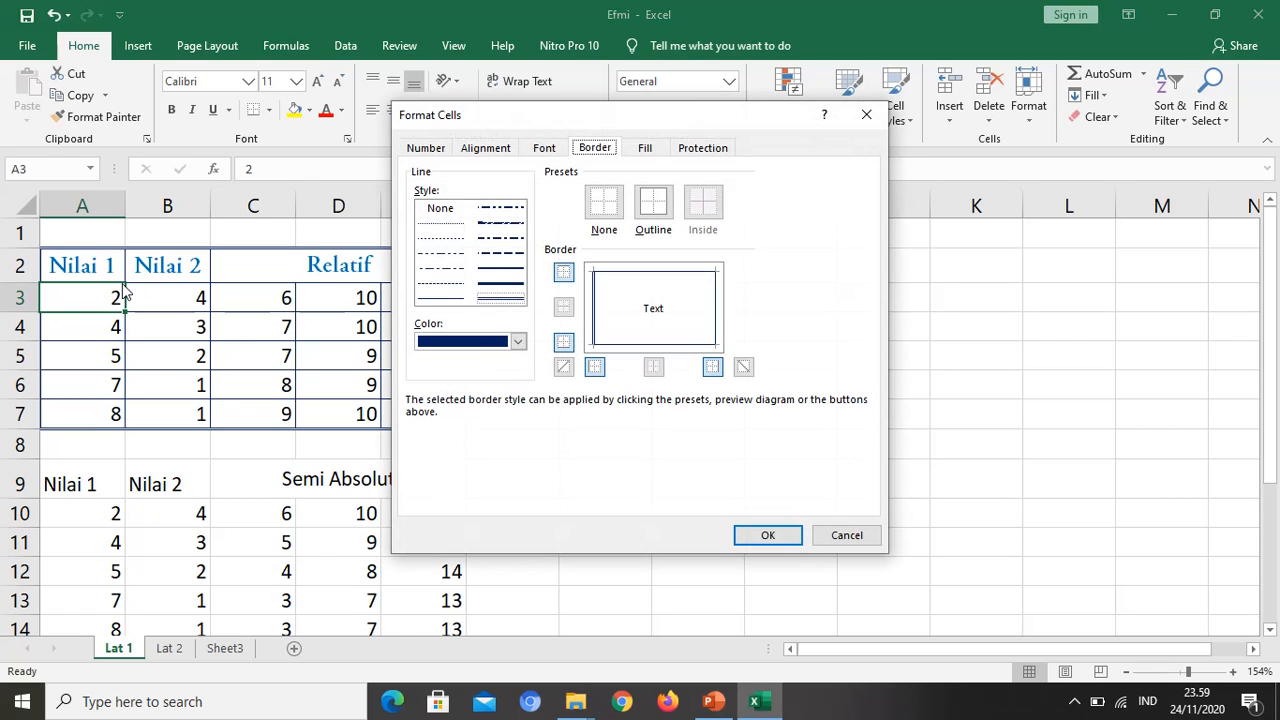
pyautogui.click(427, 148)
pyautogui.click(430, 225)
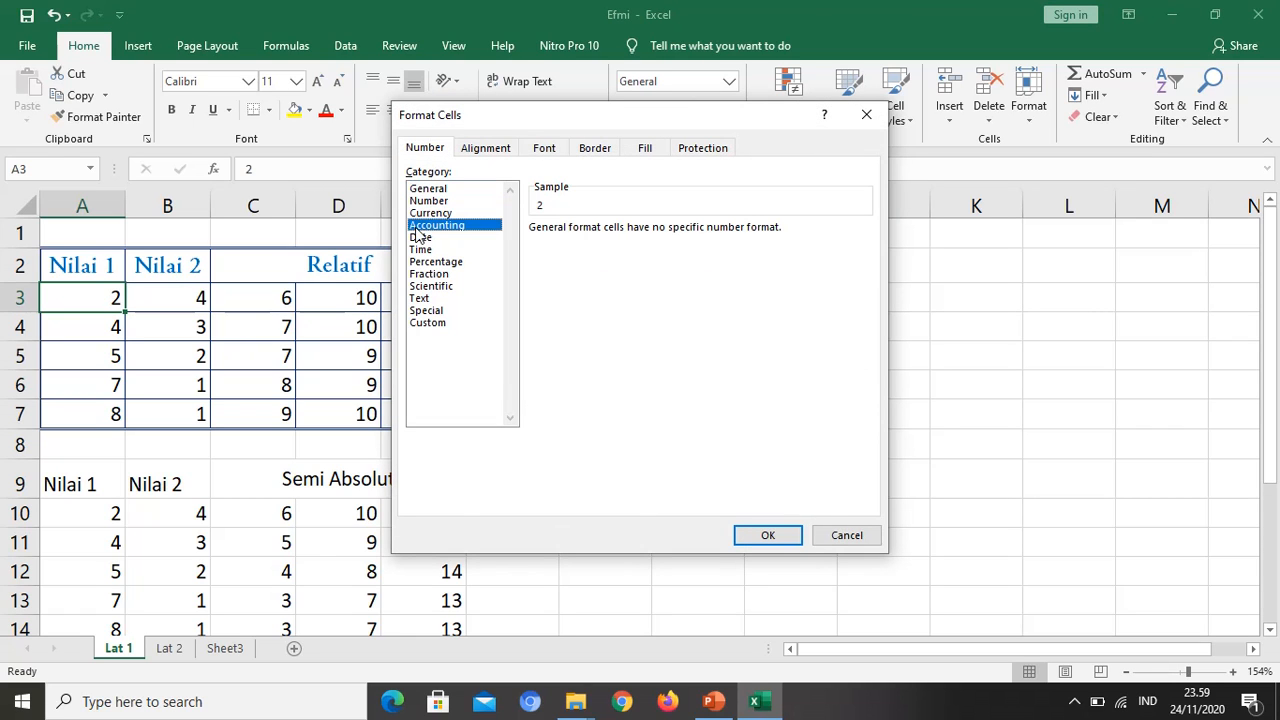
pyautogui.click(608, 254)
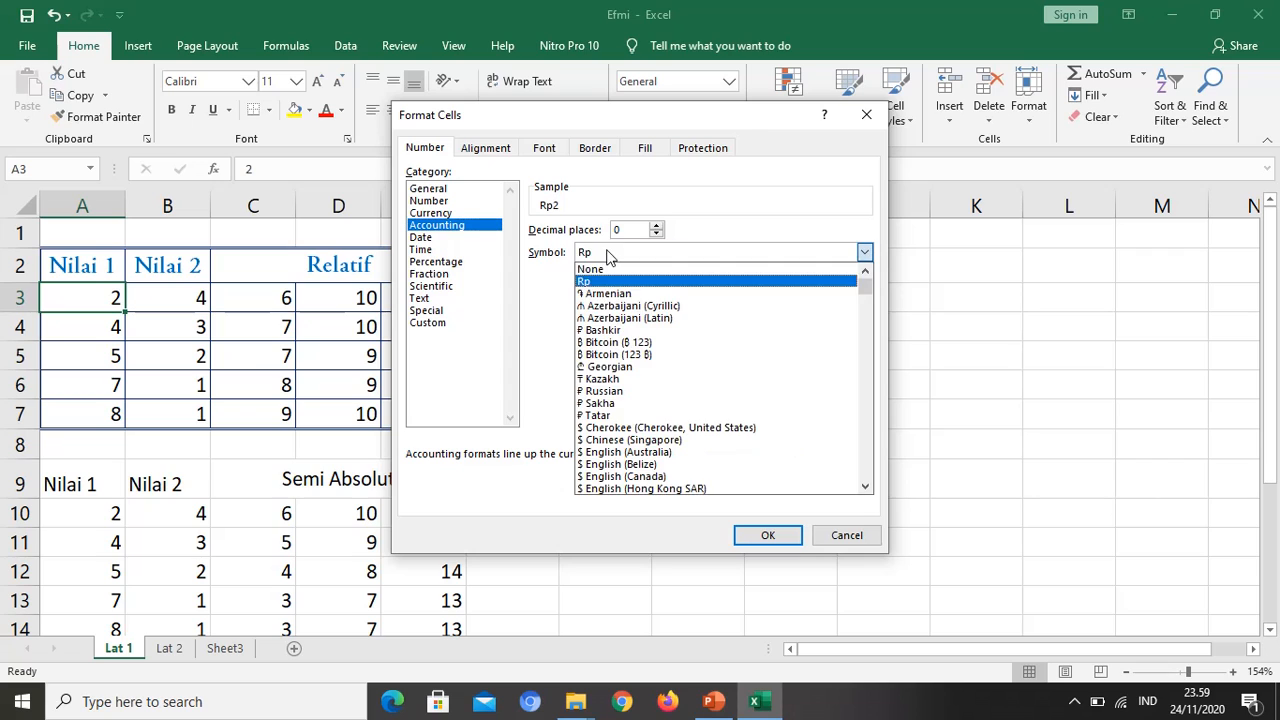
pyautogui.click(618, 283)
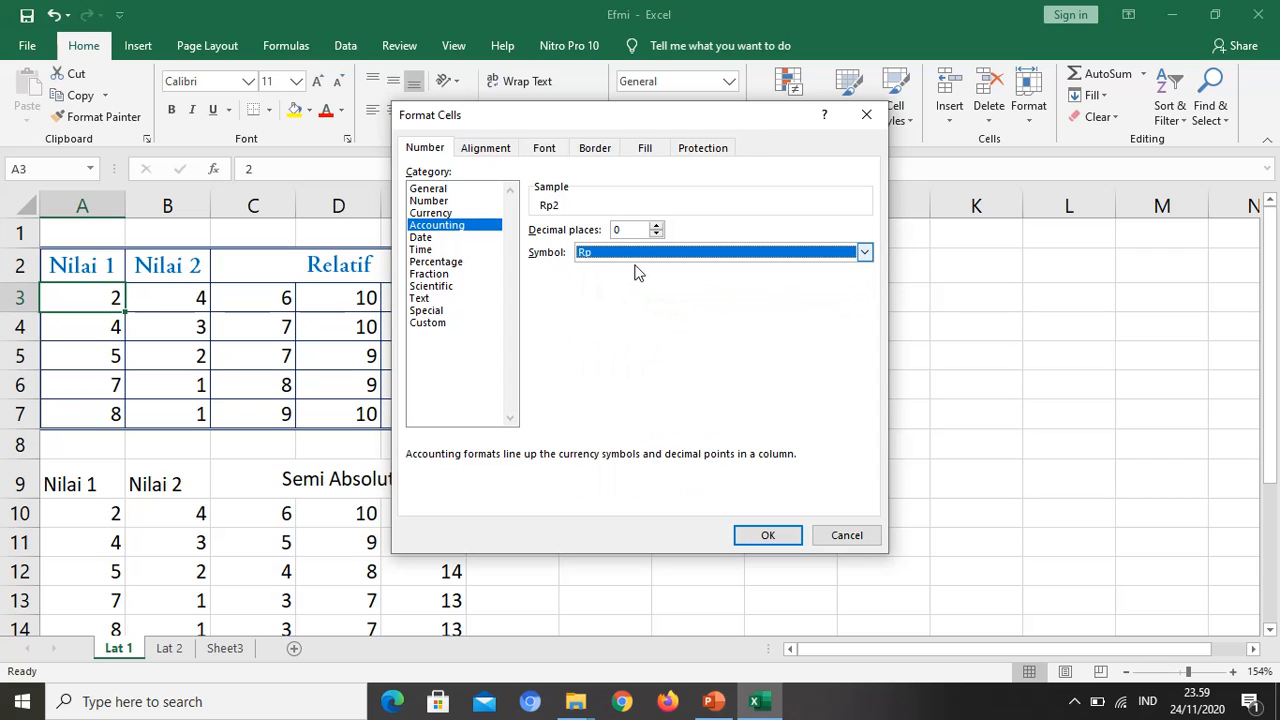
pyautogui.click(657, 233)
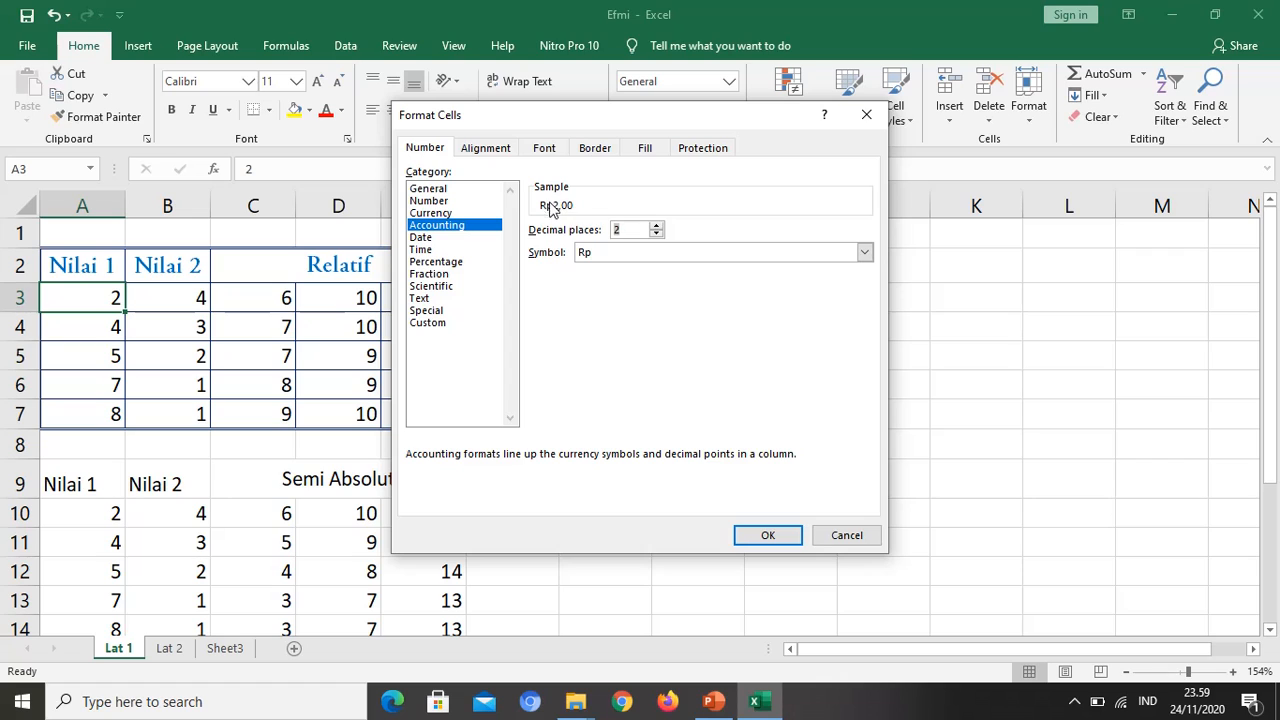
# Step: Preview the Percentage format for A3, switch the category back to General and apply it
pyautogui.click(433, 263)
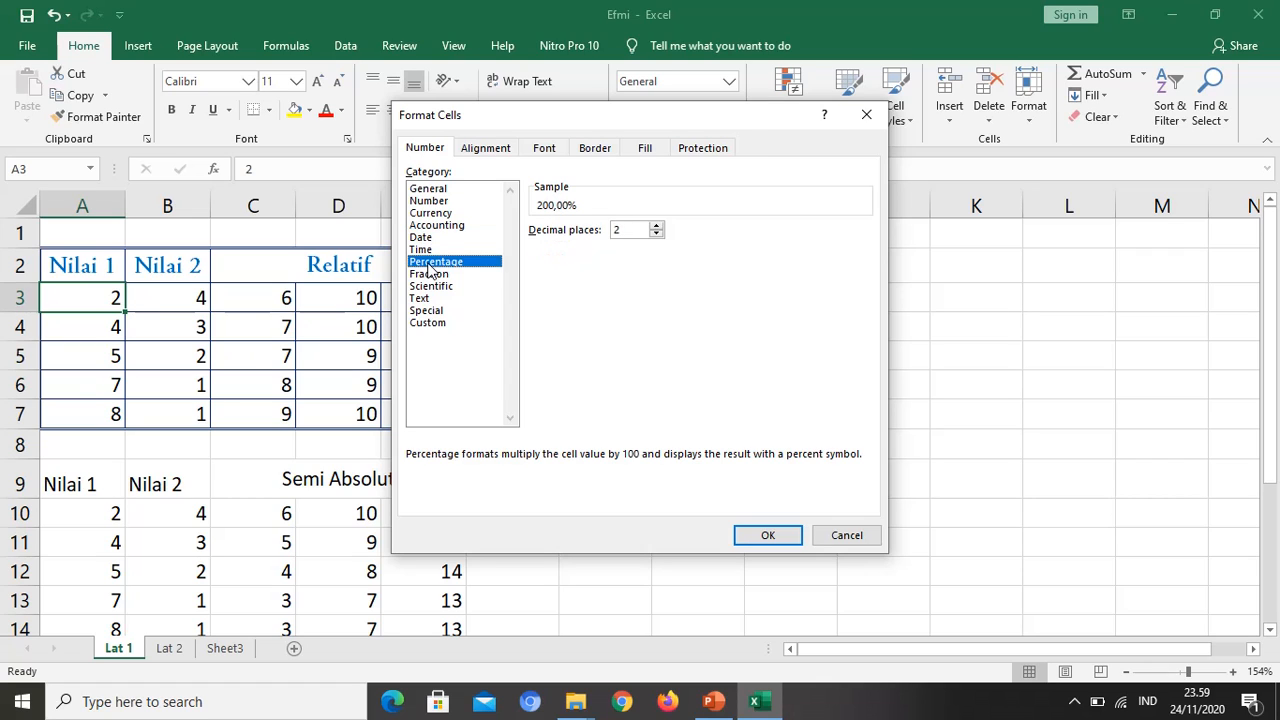
pyautogui.click(440, 190)
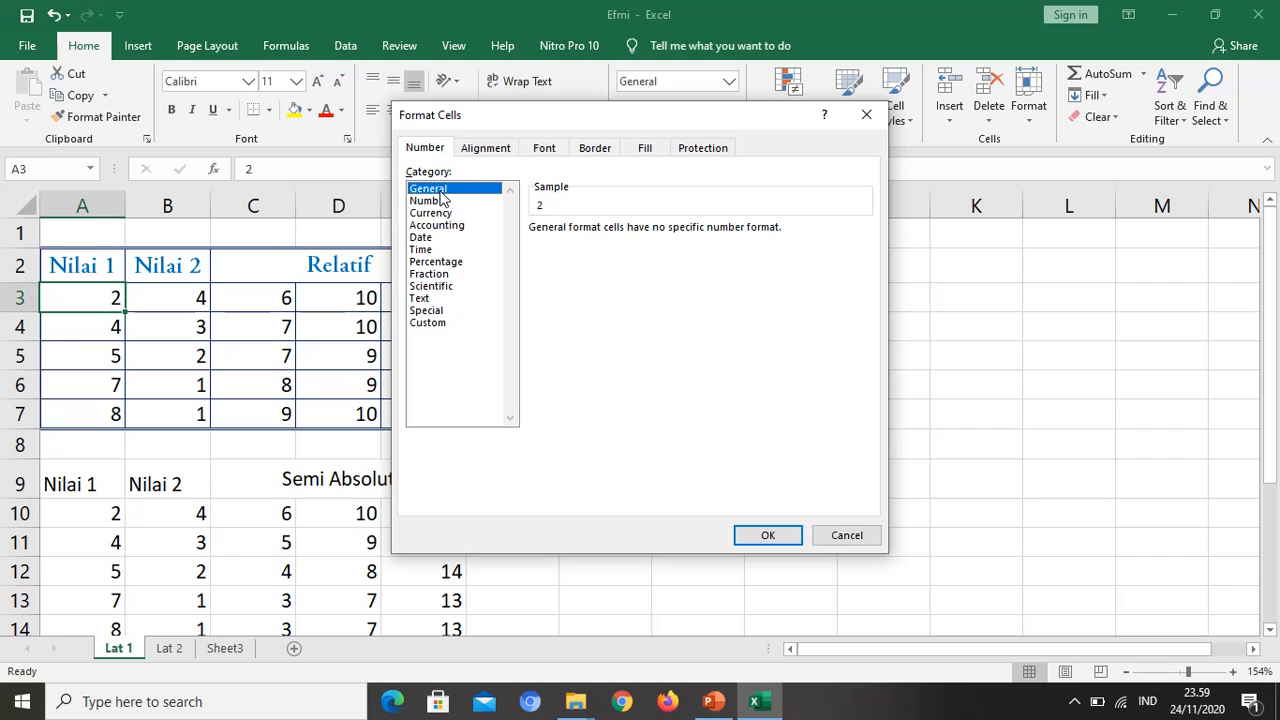
pyautogui.click(746, 533)
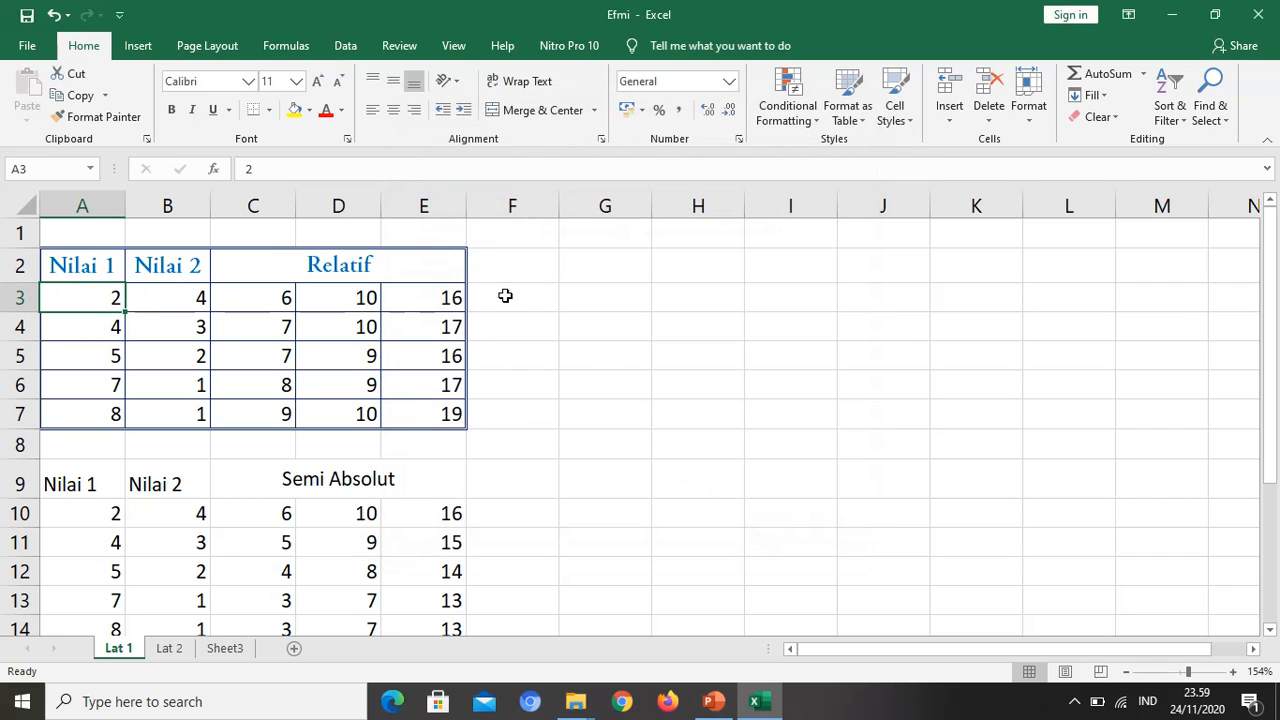
# Step: Apply the Rp Indonesian accounting format to A3 and remove its decimal places
pyautogui.click(641, 110)
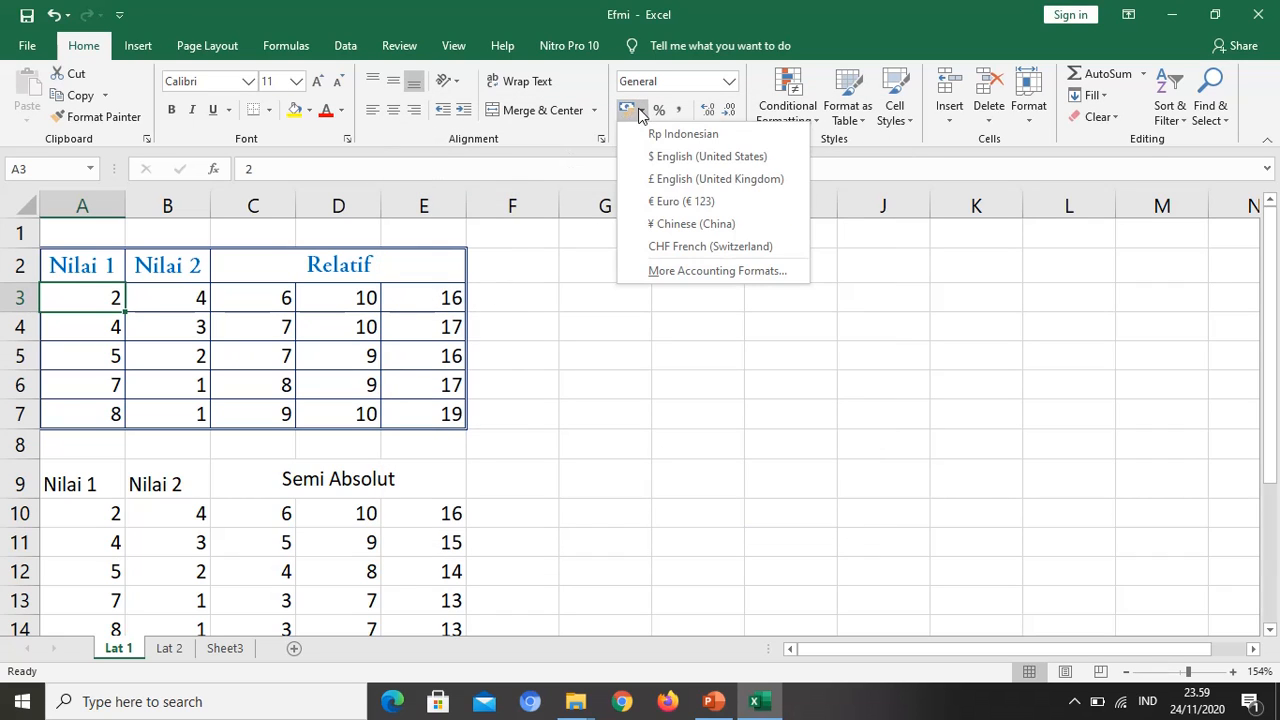
pyautogui.click(676, 134)
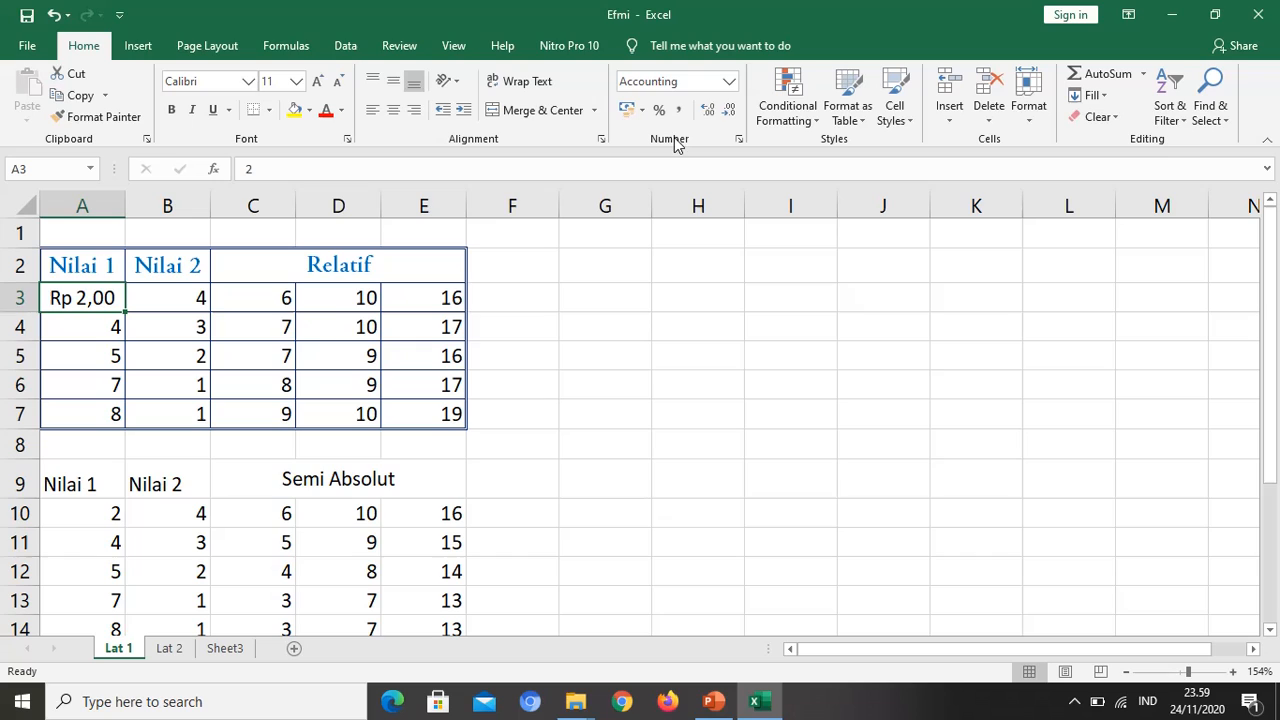
pyautogui.click(731, 117)
pyautogui.click(731, 117)
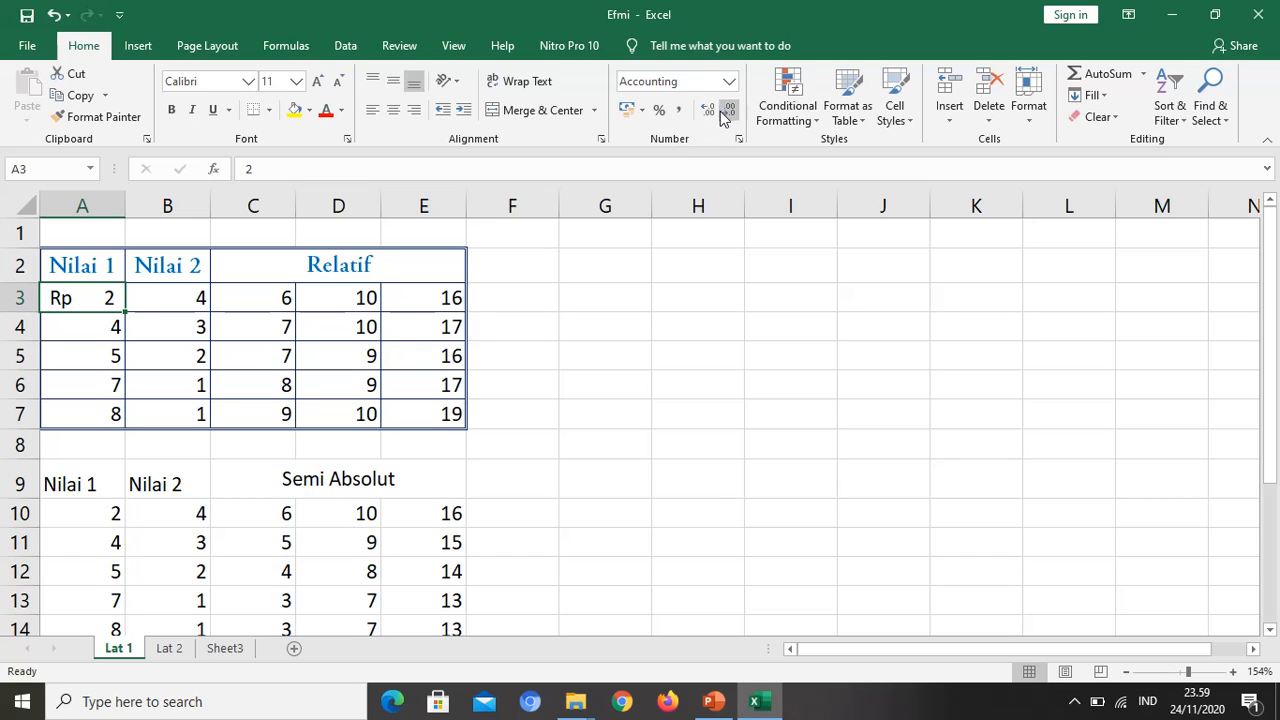
# Step: Increase A3 to three decimal places and widen column A to fit the value
pyautogui.click(710, 113)
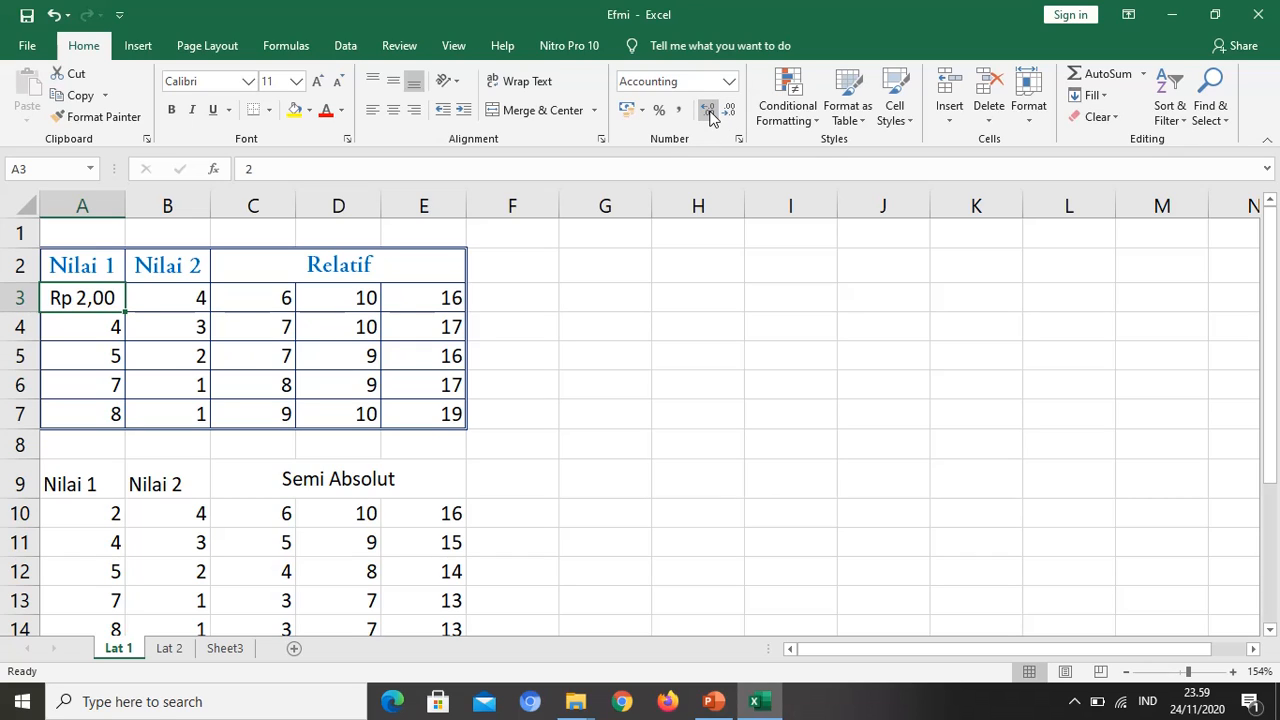
pyautogui.click(710, 113)
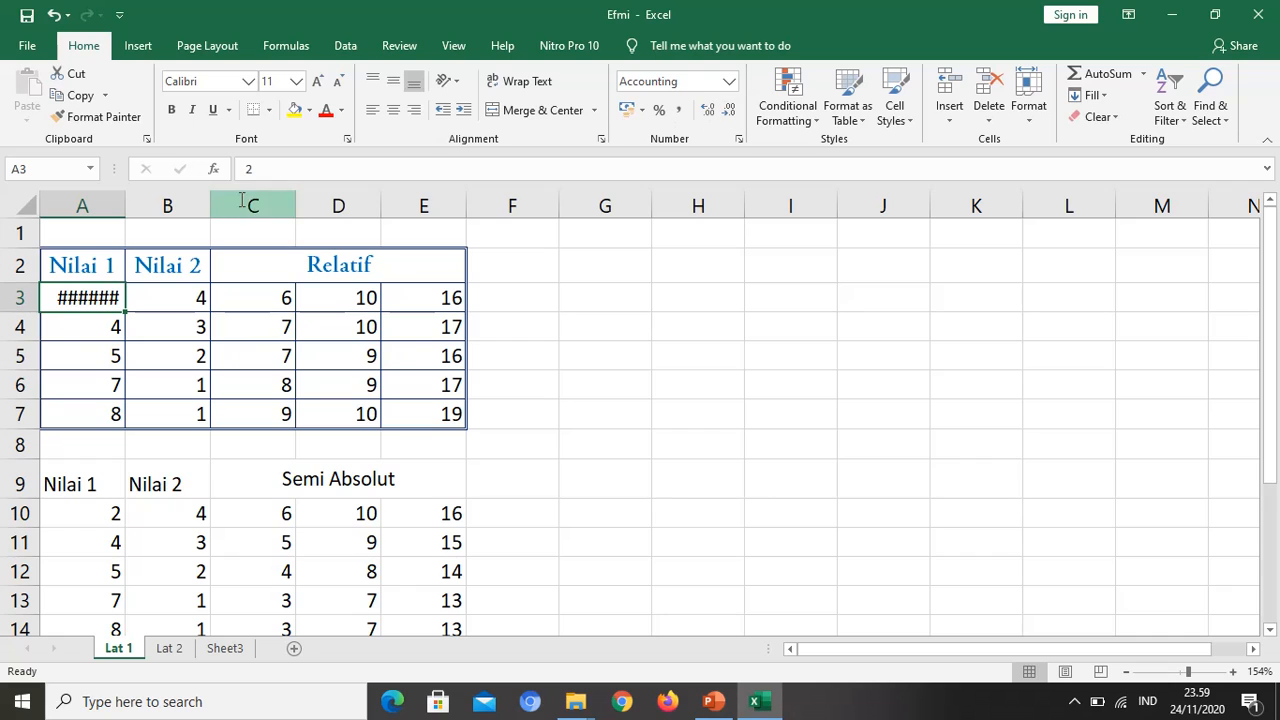
pyautogui.moveTo(125, 206); pyautogui.dragTo(168, 209)
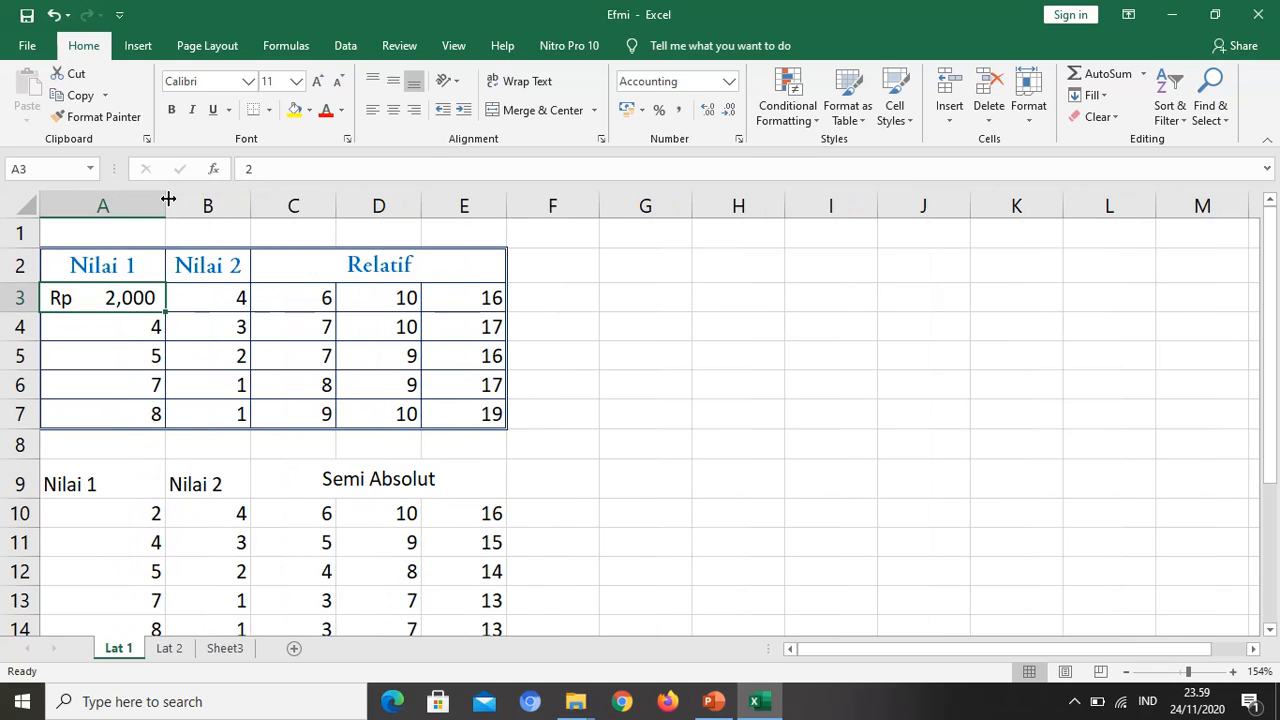
# Step: Reduce the decimal places of A3 back to zero
pyautogui.click(729, 112)
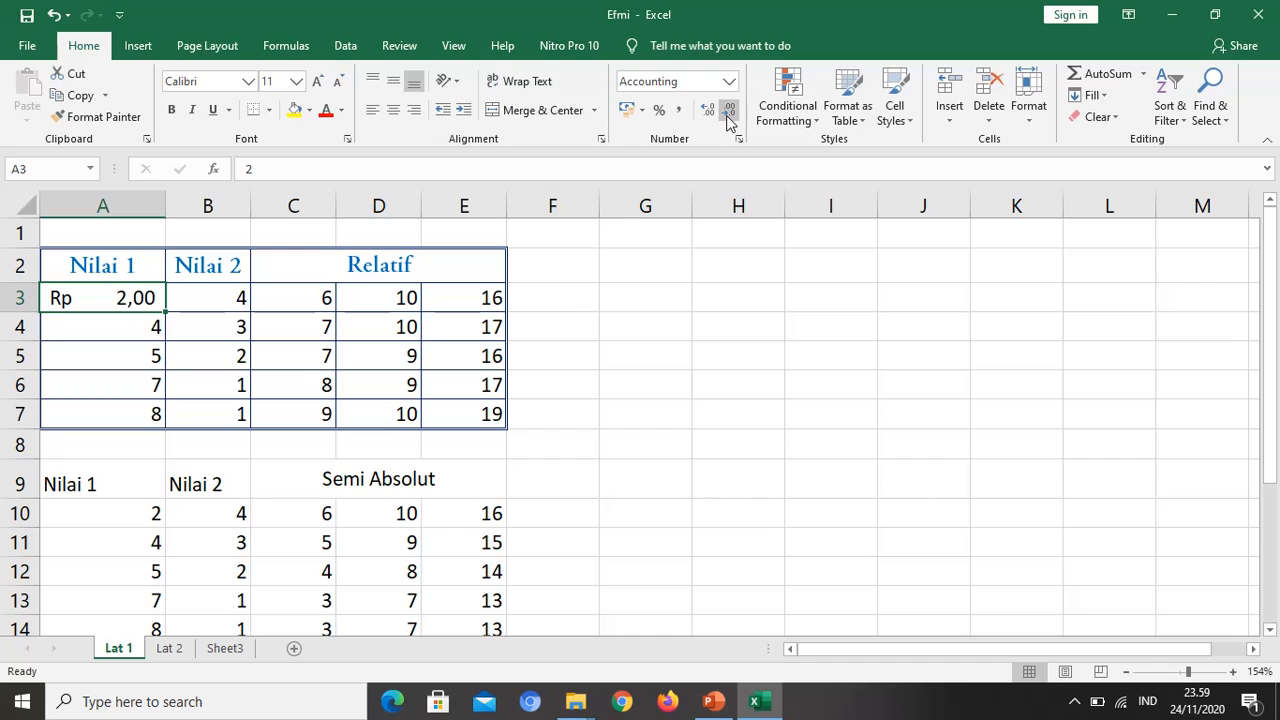
pyautogui.click(729, 112)
pyautogui.click(729, 112)
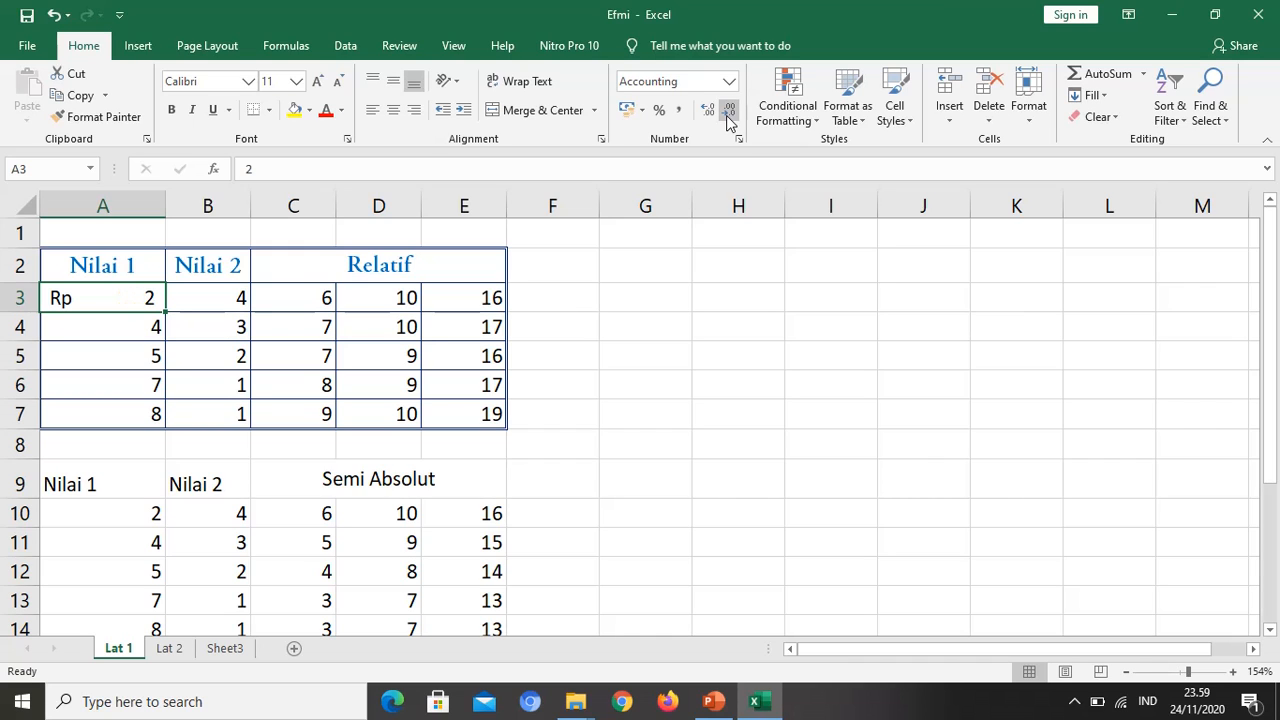
# Step: Set the accounting symbol of A3 to None through the additional accounting formats and apply it
pyautogui.click(641, 114)
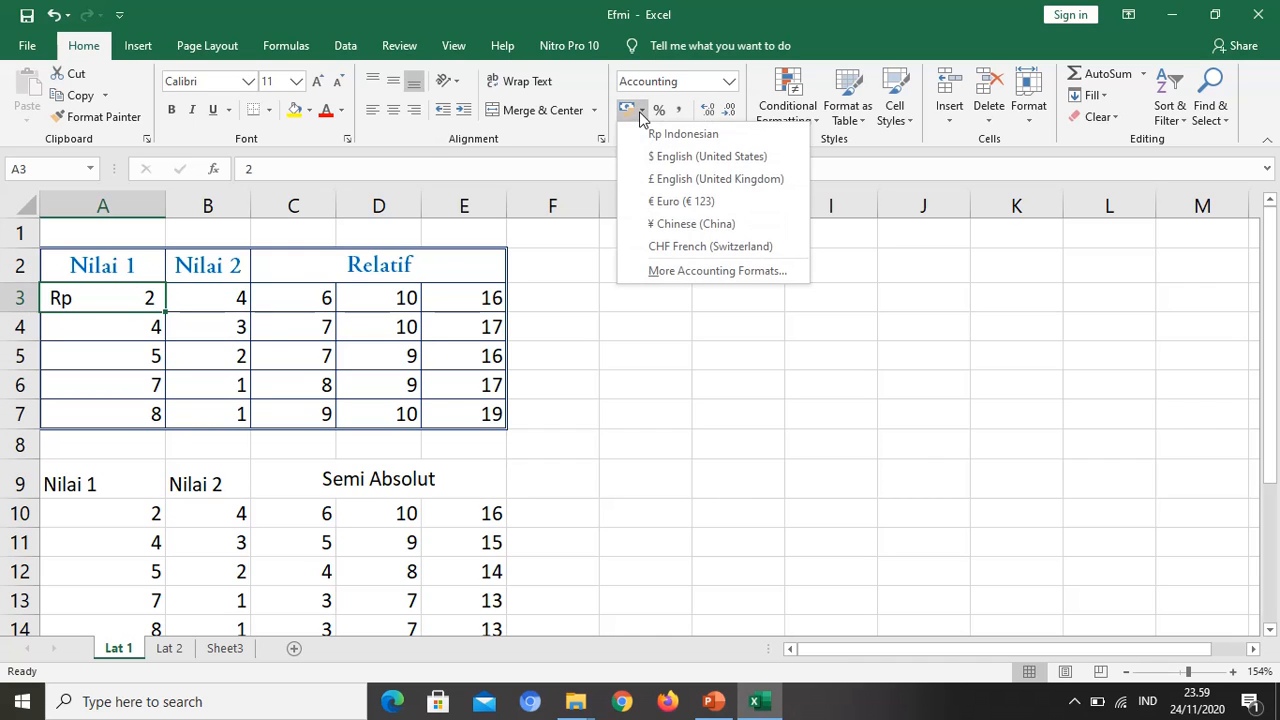
pyautogui.click(642, 272)
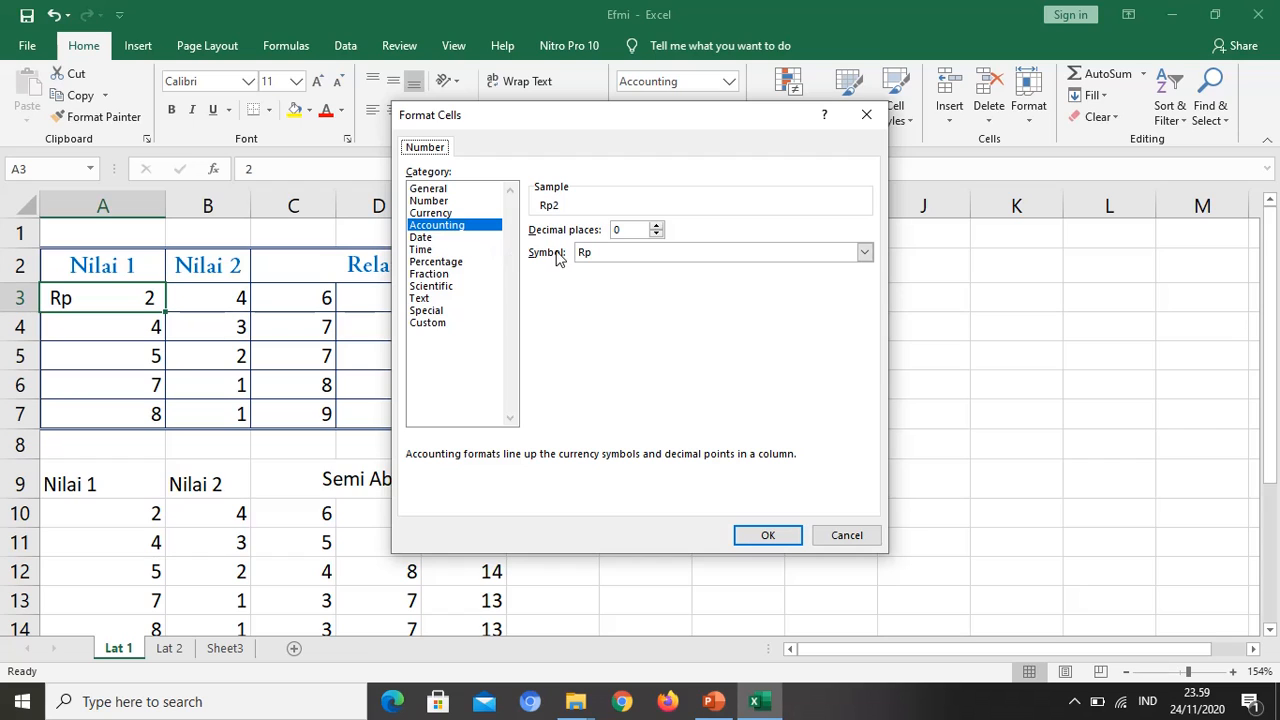
pyautogui.click(597, 253)
pyautogui.click(597, 253)
pyautogui.click(606, 268)
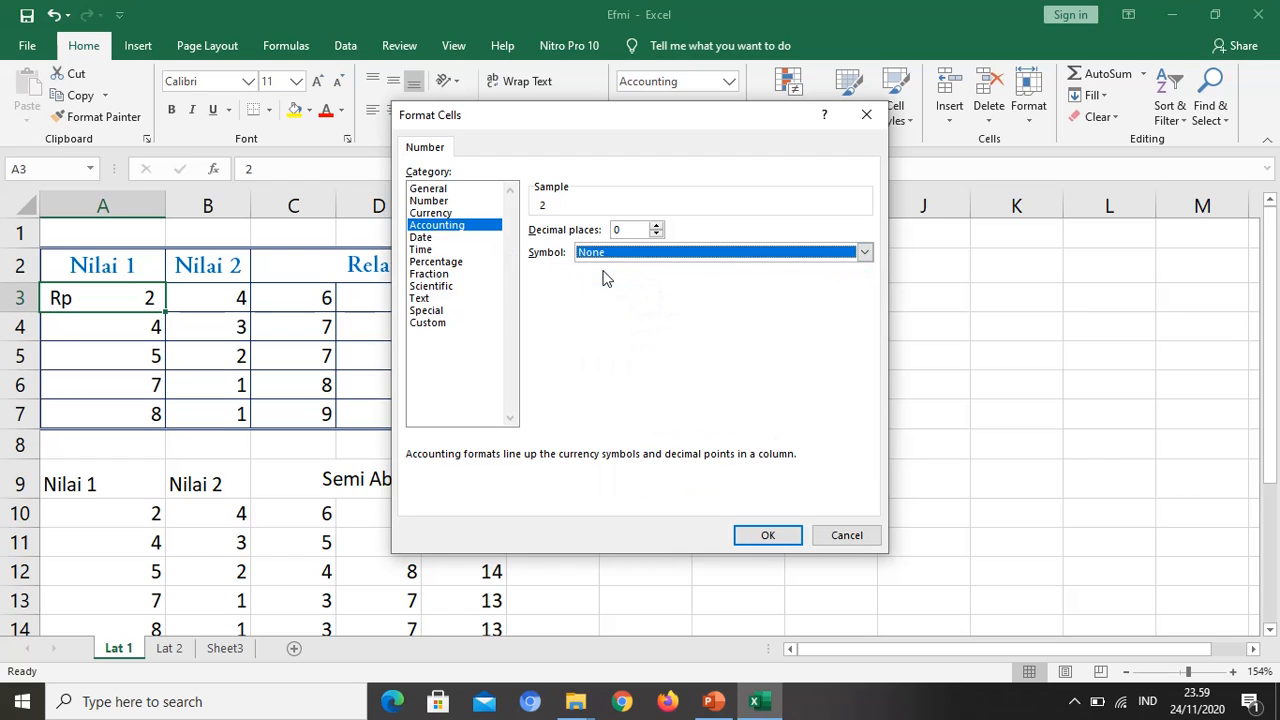
pyautogui.click(750, 532)
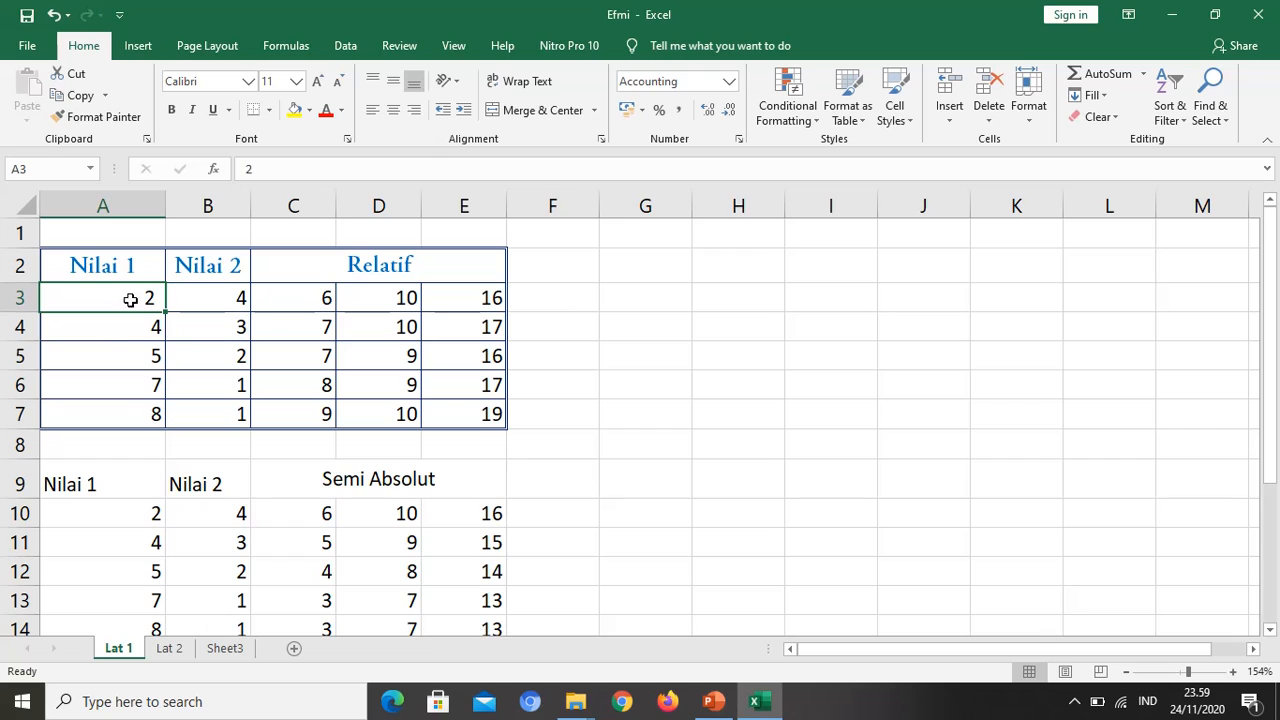
pyautogui.click(129, 345)
pyautogui.click(129, 300)
pyautogui.doubleClick(131, 306)
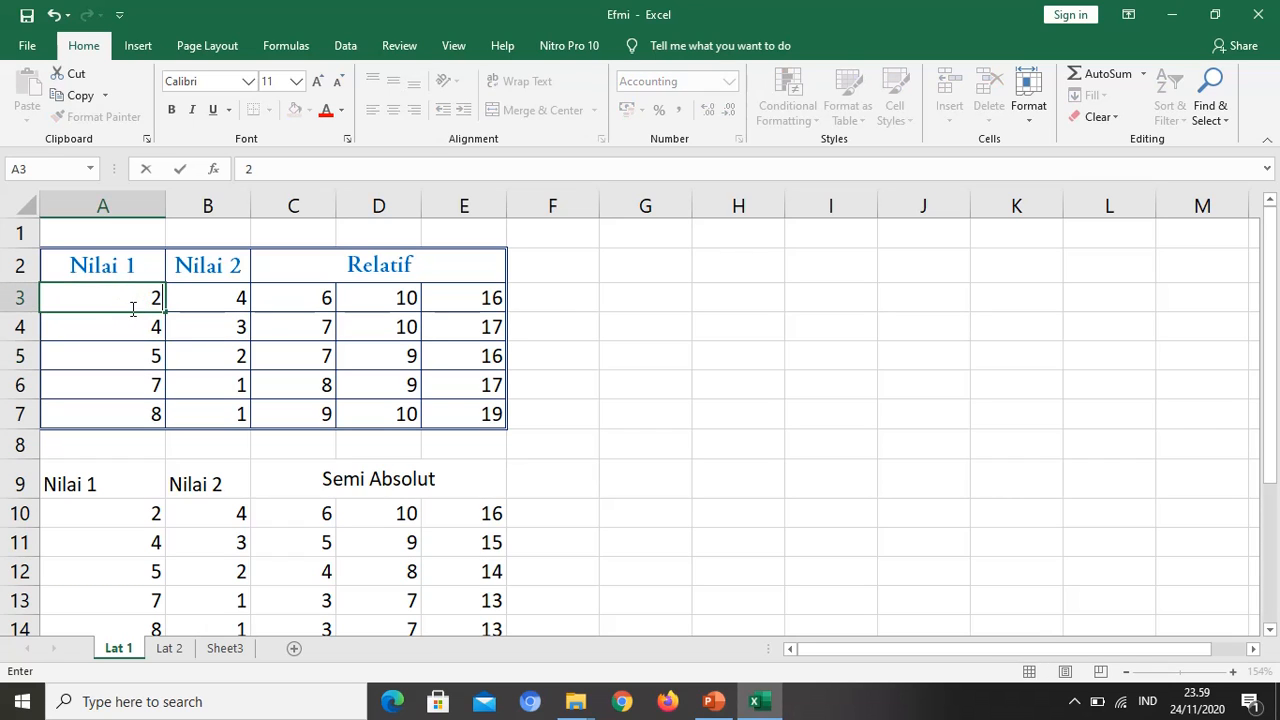
pyautogui.click(131, 318)
pyautogui.click(143, 300)
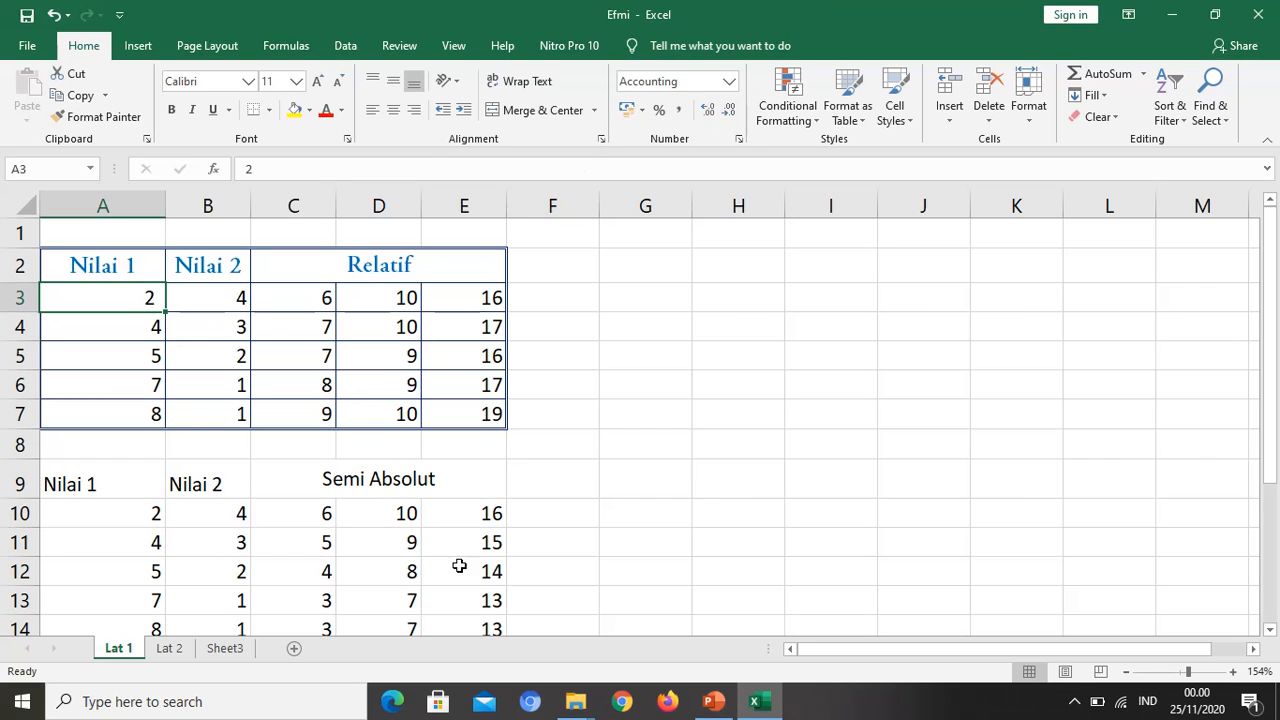
pyautogui.click(713, 701)
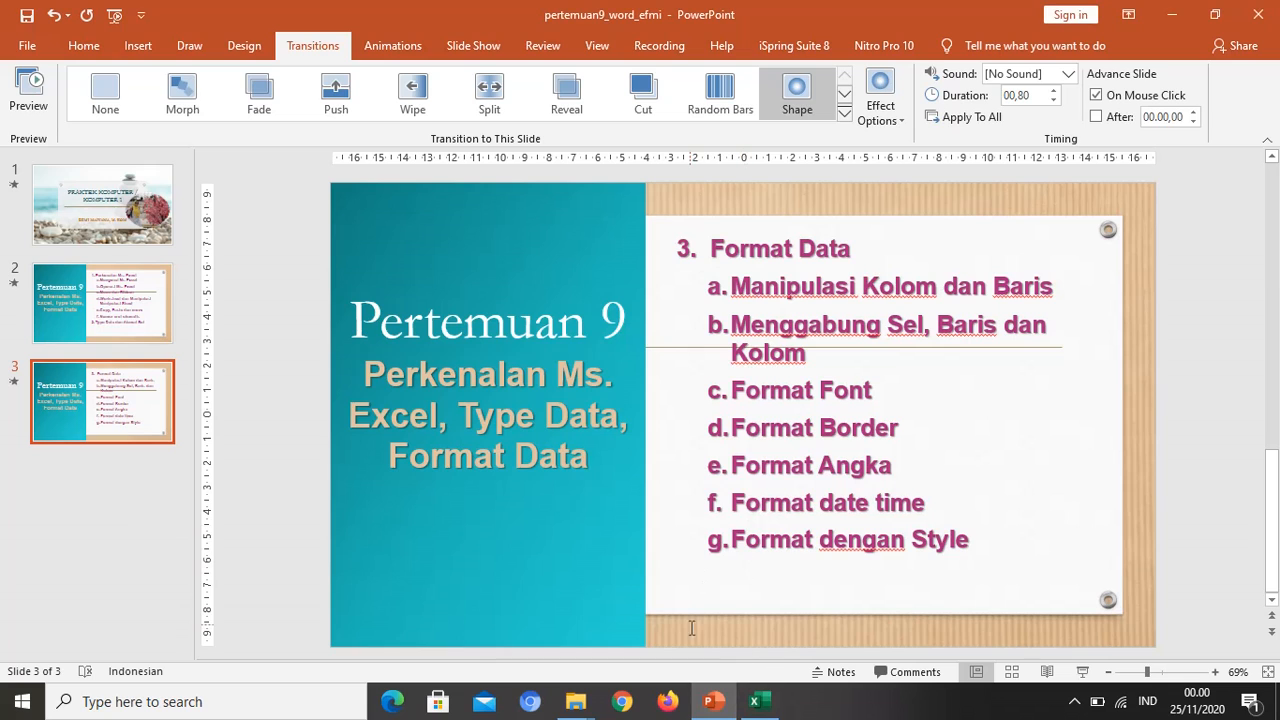
pyautogui.click(757, 703)
# Step: Enter the label Tanggal in A1 and the date 24 Nov 2020 in B1, and widen column B to fit the date
pyautogui.click(100, 230)
pyautogui.write('T')
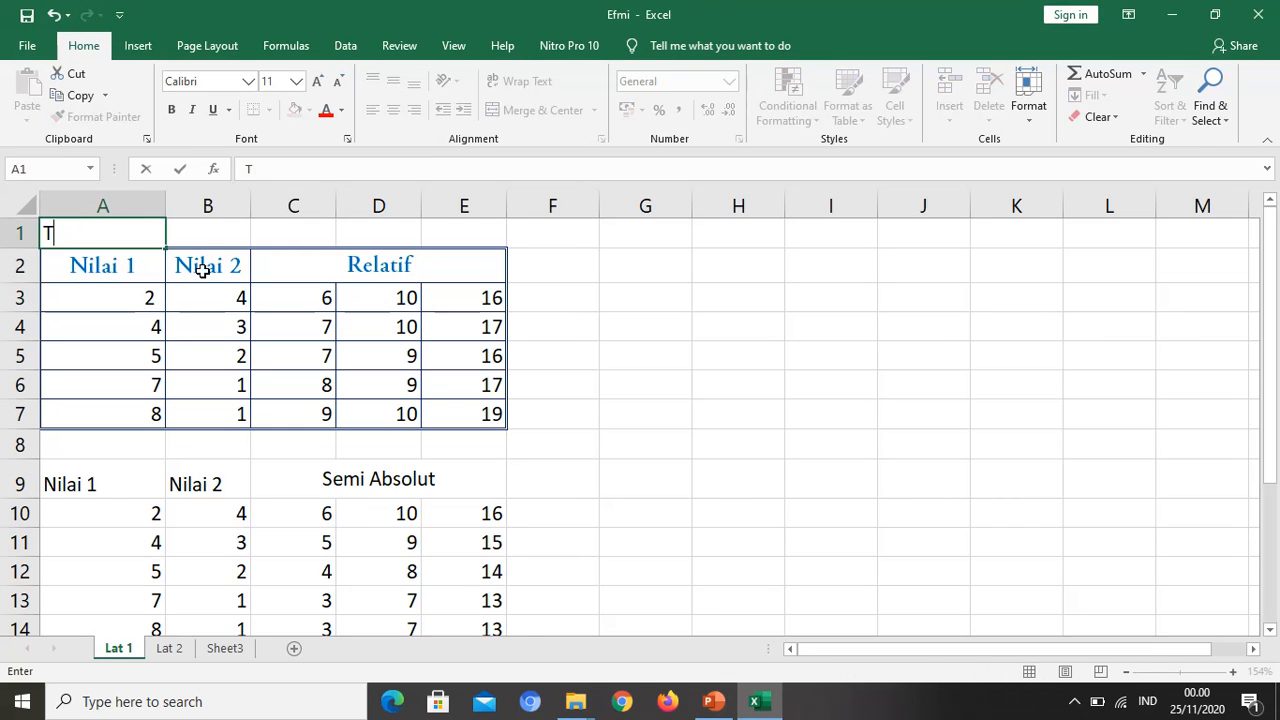
pyautogui.write('anggal')
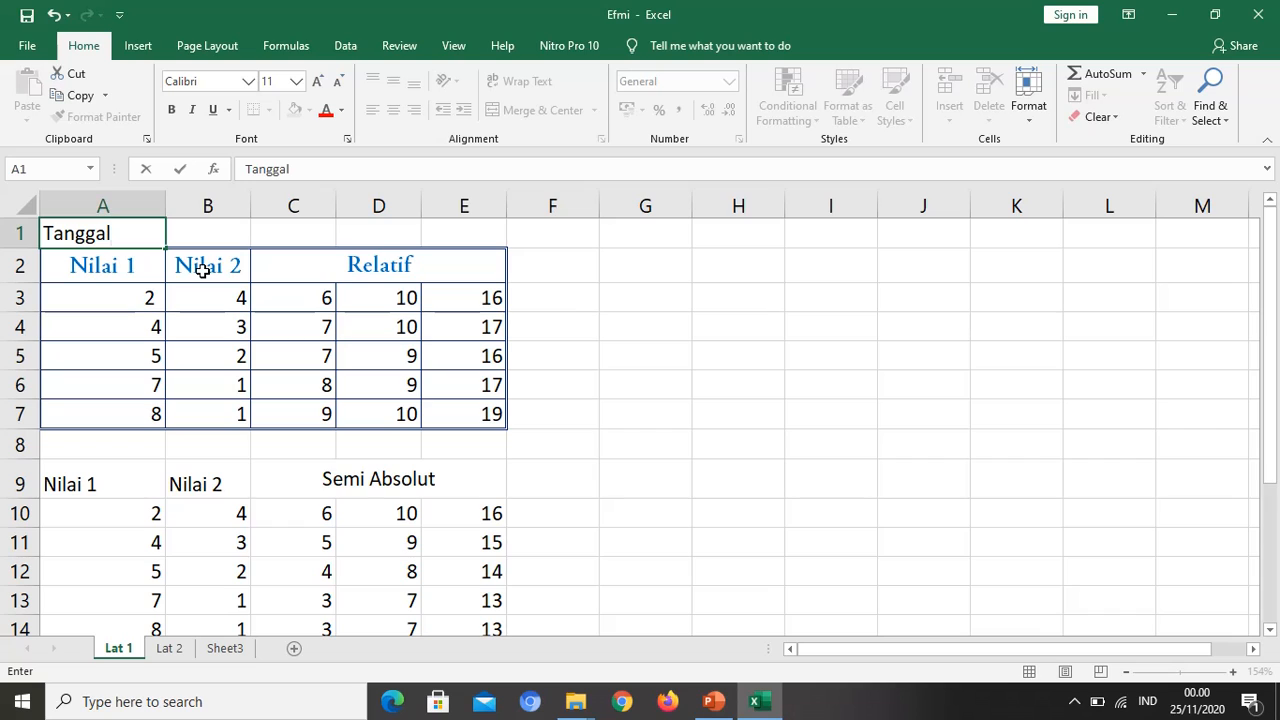
pyautogui.press('Tab')
pyautogui.write('24')
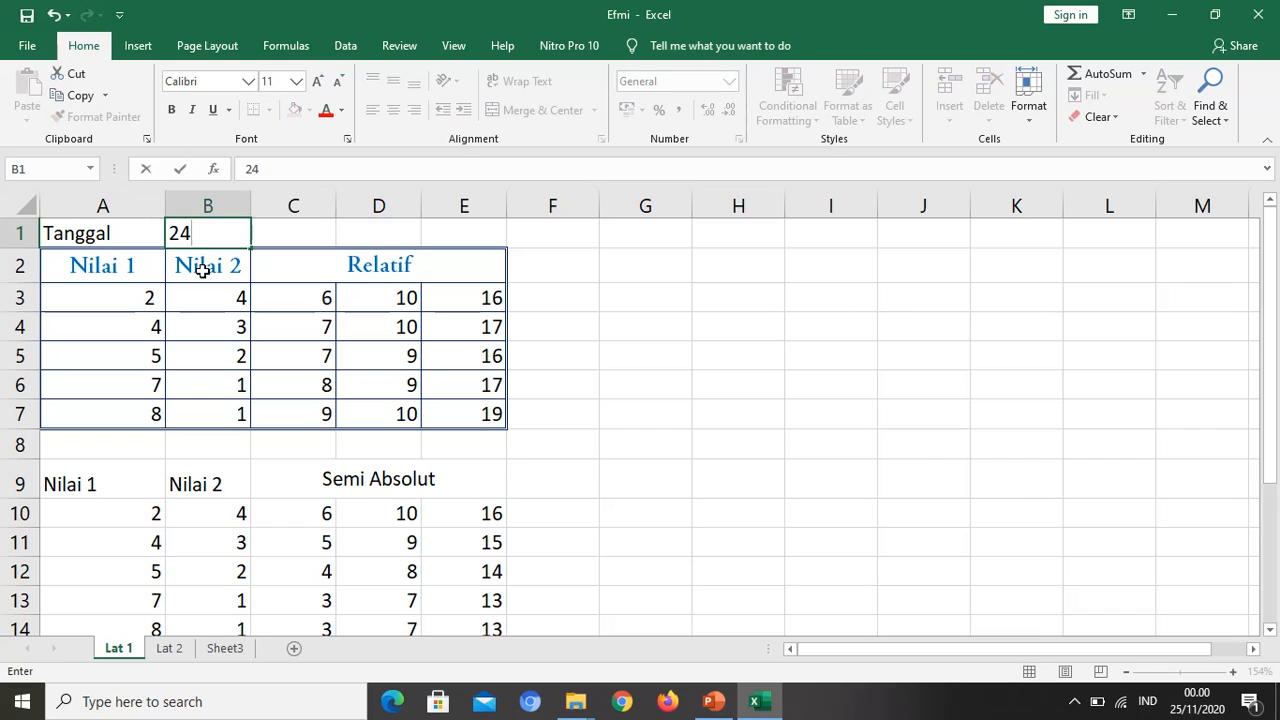
pyautogui.write(' N ov 2020')
pyautogui.click(203, 270)
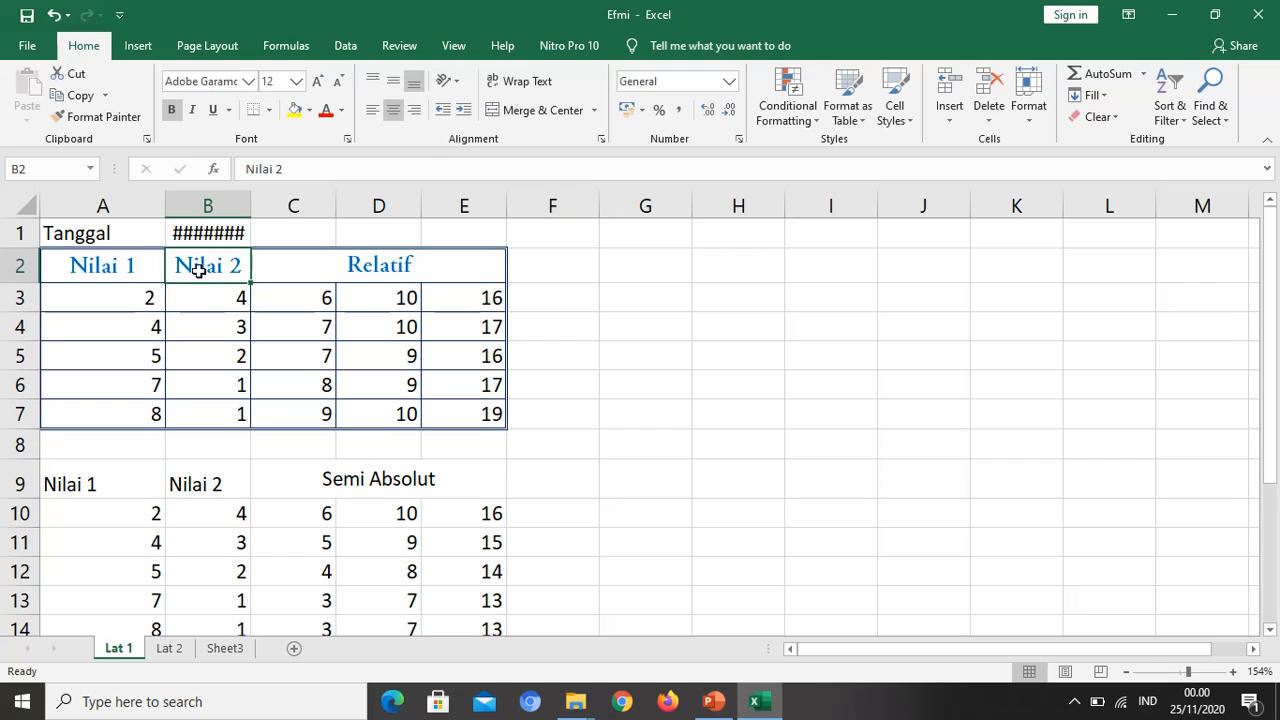
pyautogui.moveTo(247, 200); pyautogui.dragTo(282, 201)
# Step: Format the date in B1 with the Date category's 2012-03-14 type, using the Indonesian locale
pyautogui.click(257, 234)
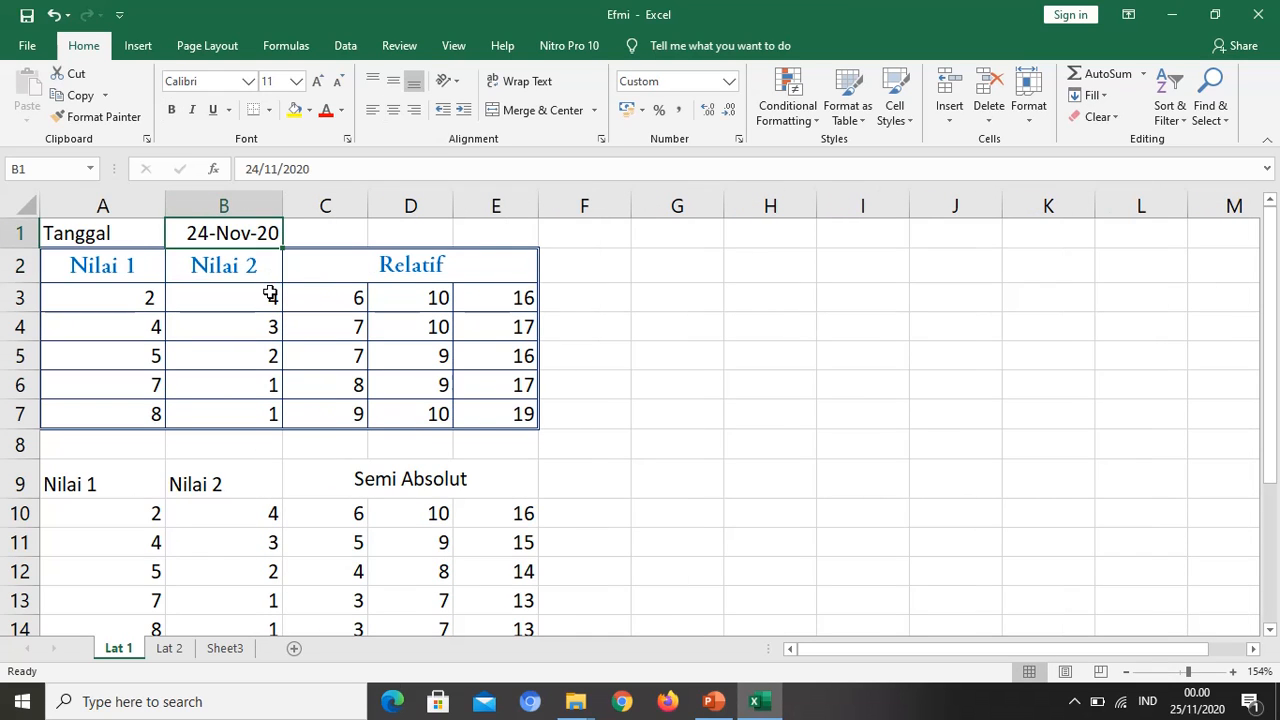
pyautogui.hotkey('ctrl', '1')
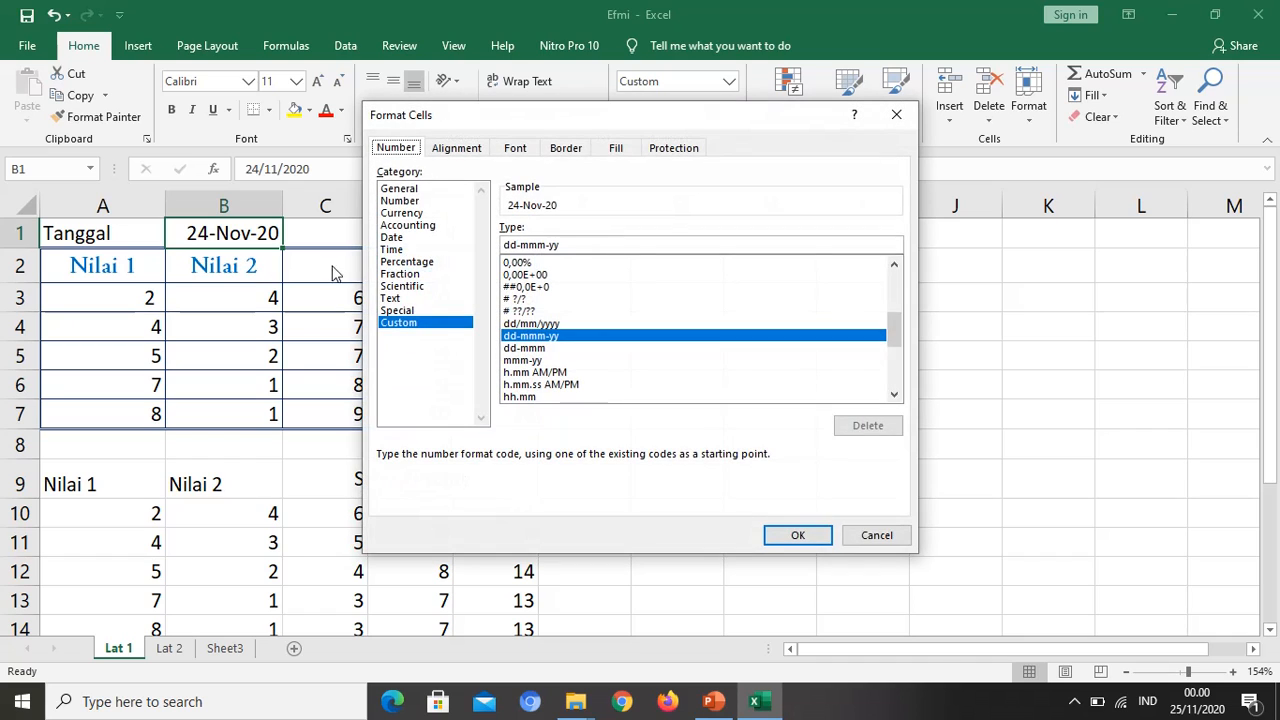
pyautogui.click(394, 238)
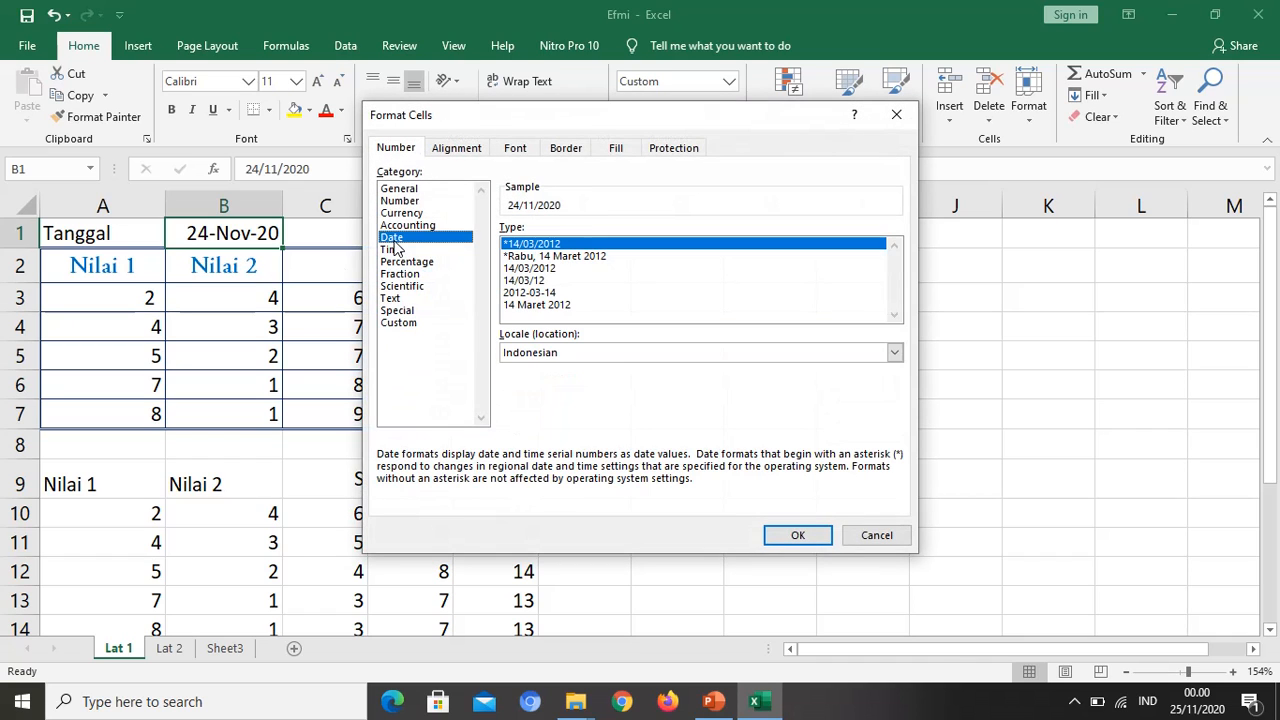
pyautogui.click(525, 293)
pyautogui.click(530, 281)
pyautogui.click(528, 293)
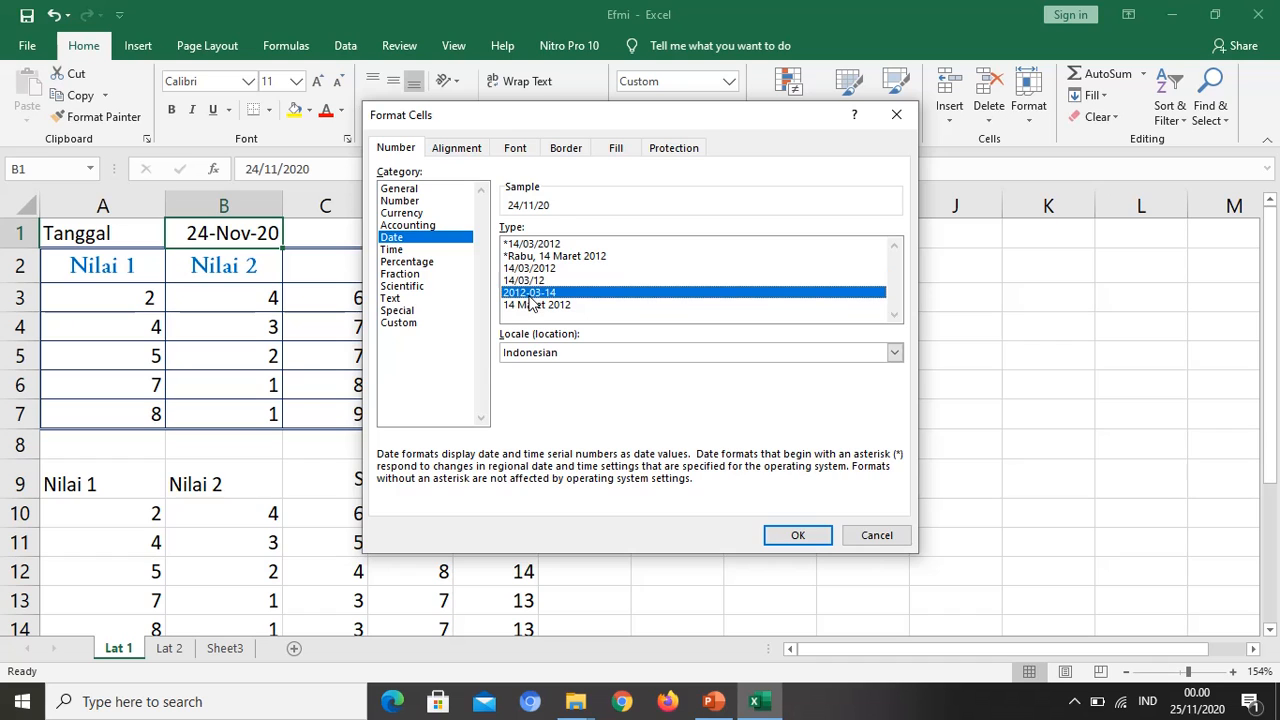
pyautogui.click(795, 535)
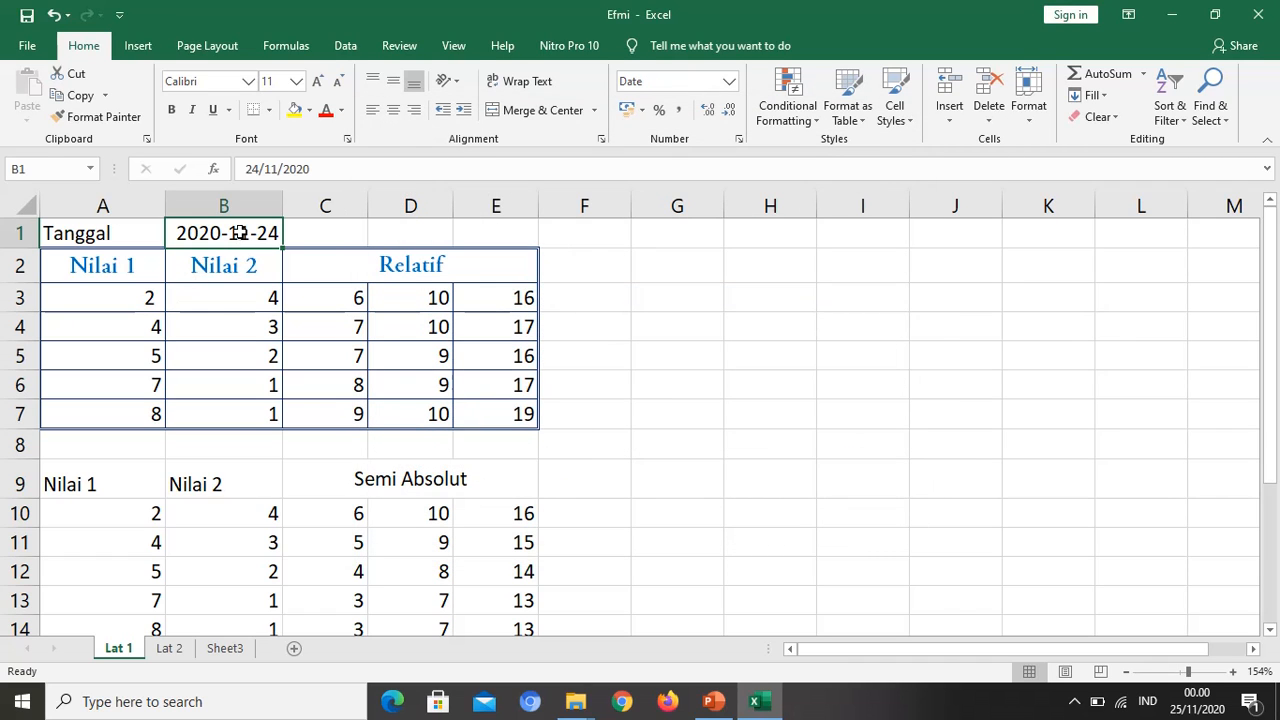
# Step: Change the date format of B1 to the 14/03/2012 type without an asterisk
pyautogui.hotkey('ctrl', '1')
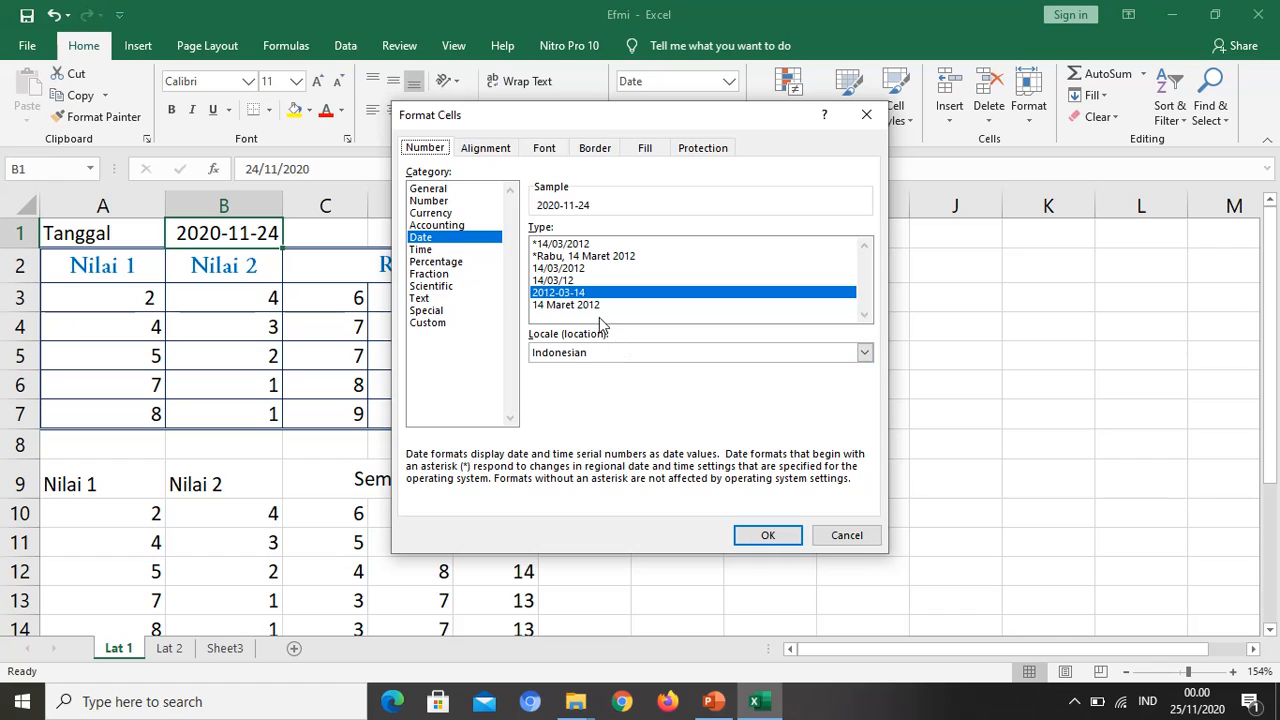
pyautogui.click(567, 269)
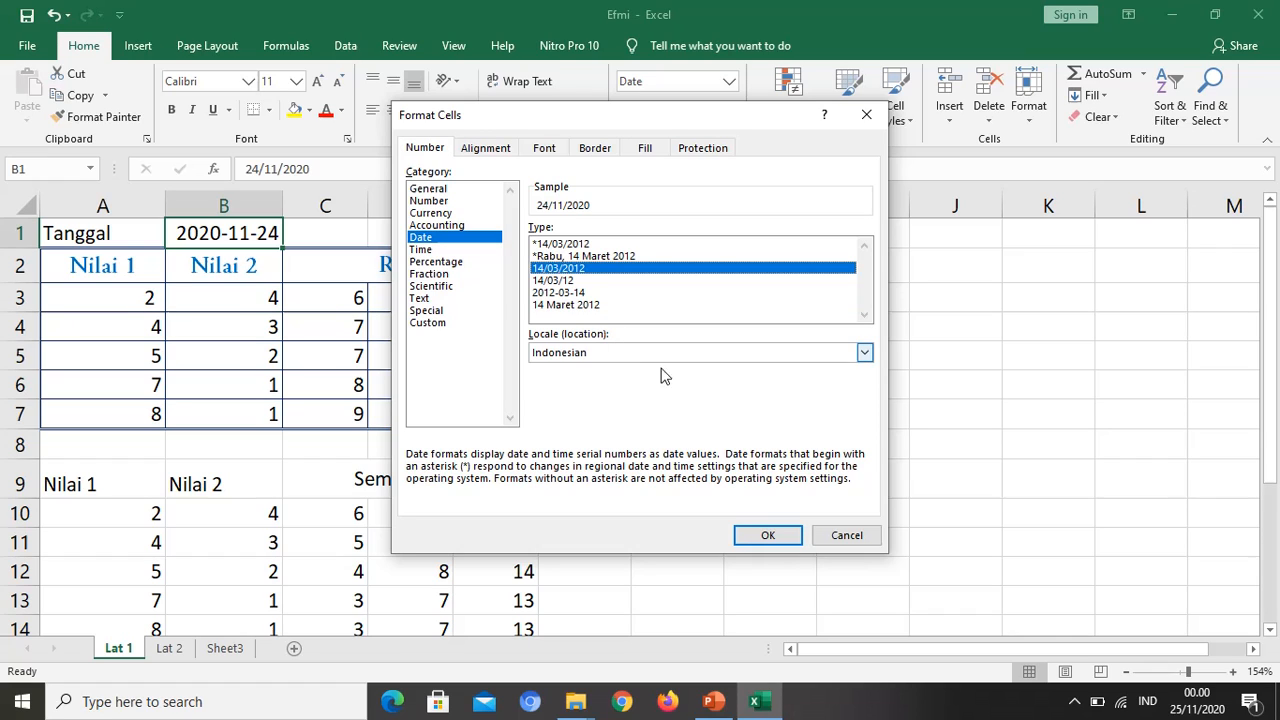
pyautogui.click(758, 537)
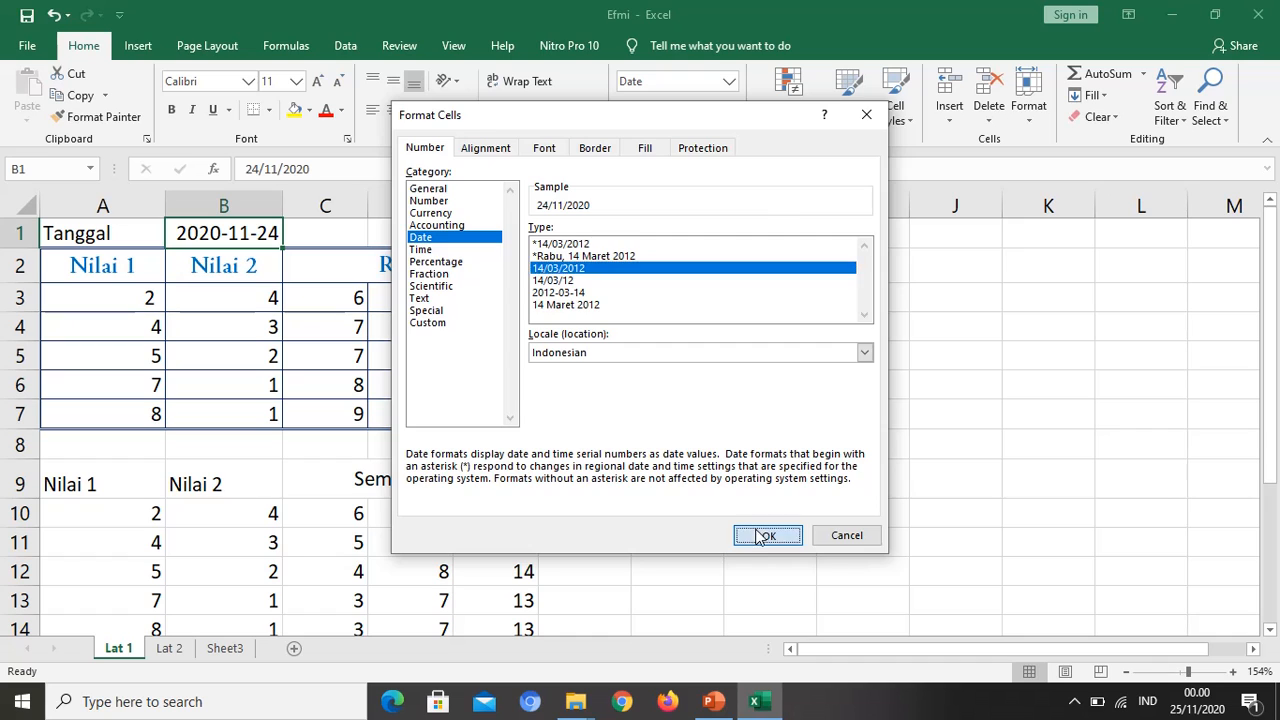
pyautogui.click(298, 331)
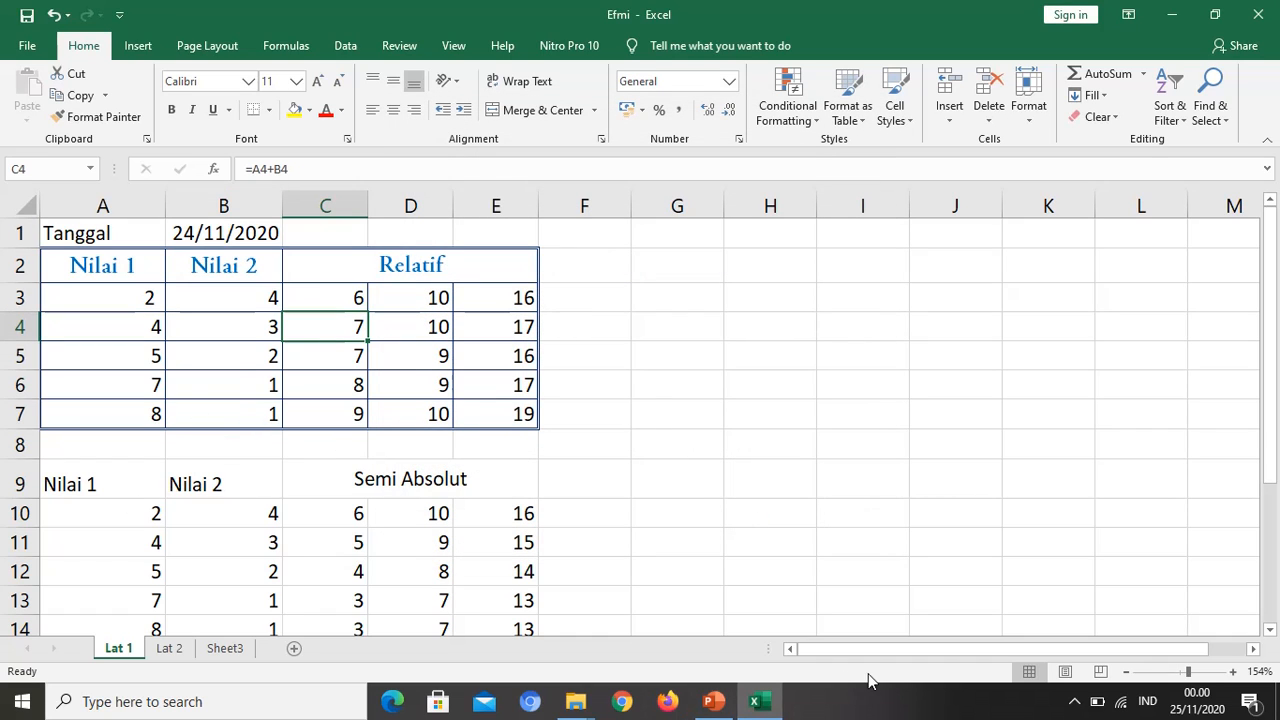
pyautogui.click(714, 702)
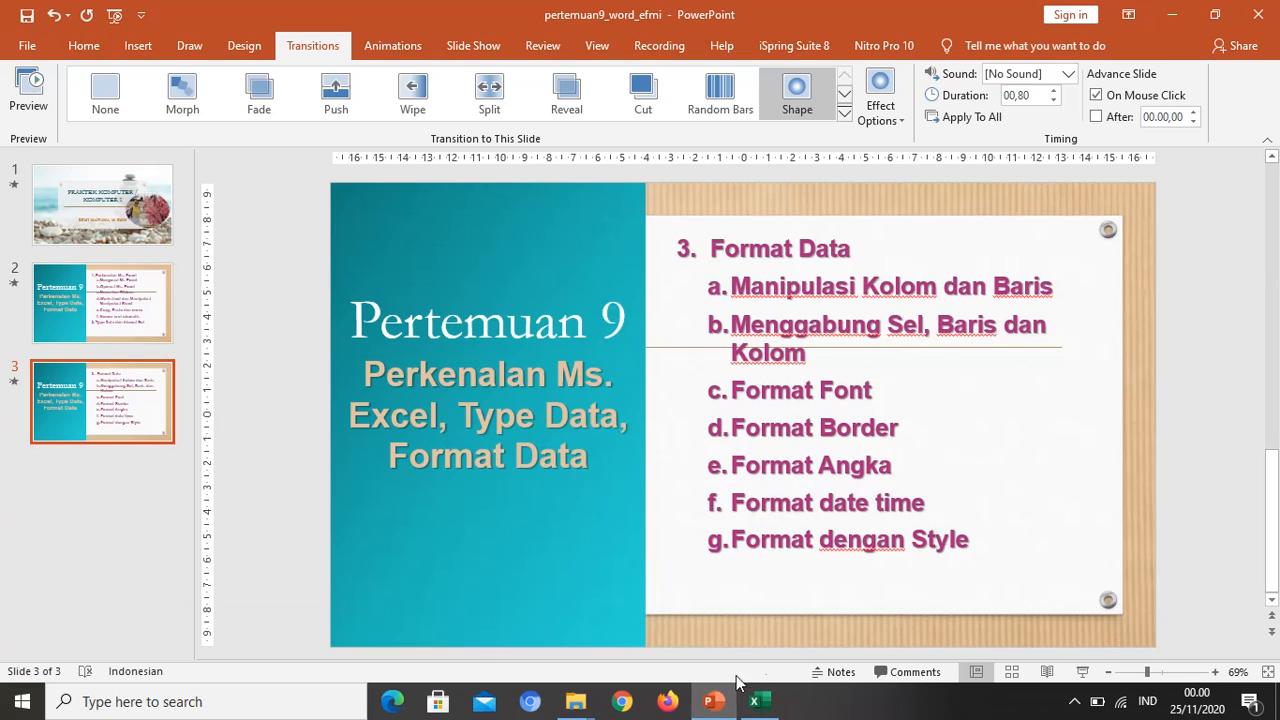
pyautogui.click(770, 702)
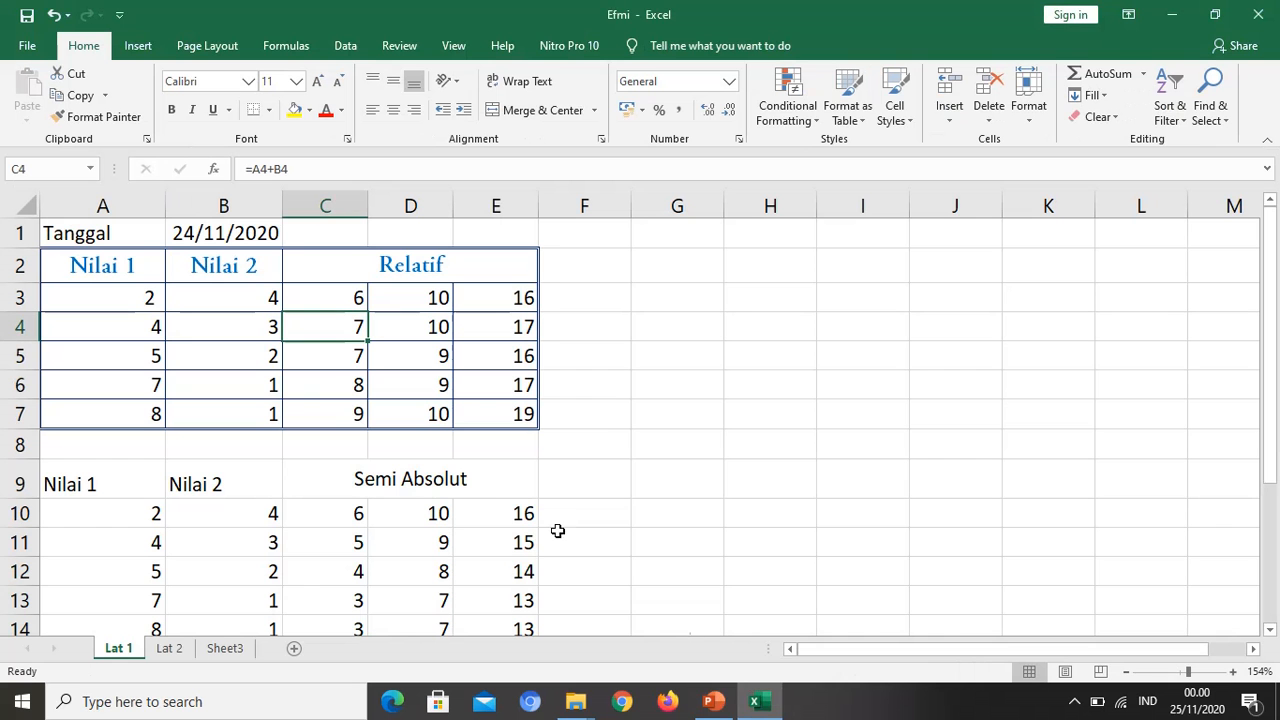
# Step: Rotate the text in A1:B1 to 90 degrees and make row 1 taller so the date fits vertically
pyautogui.click(134, 265)
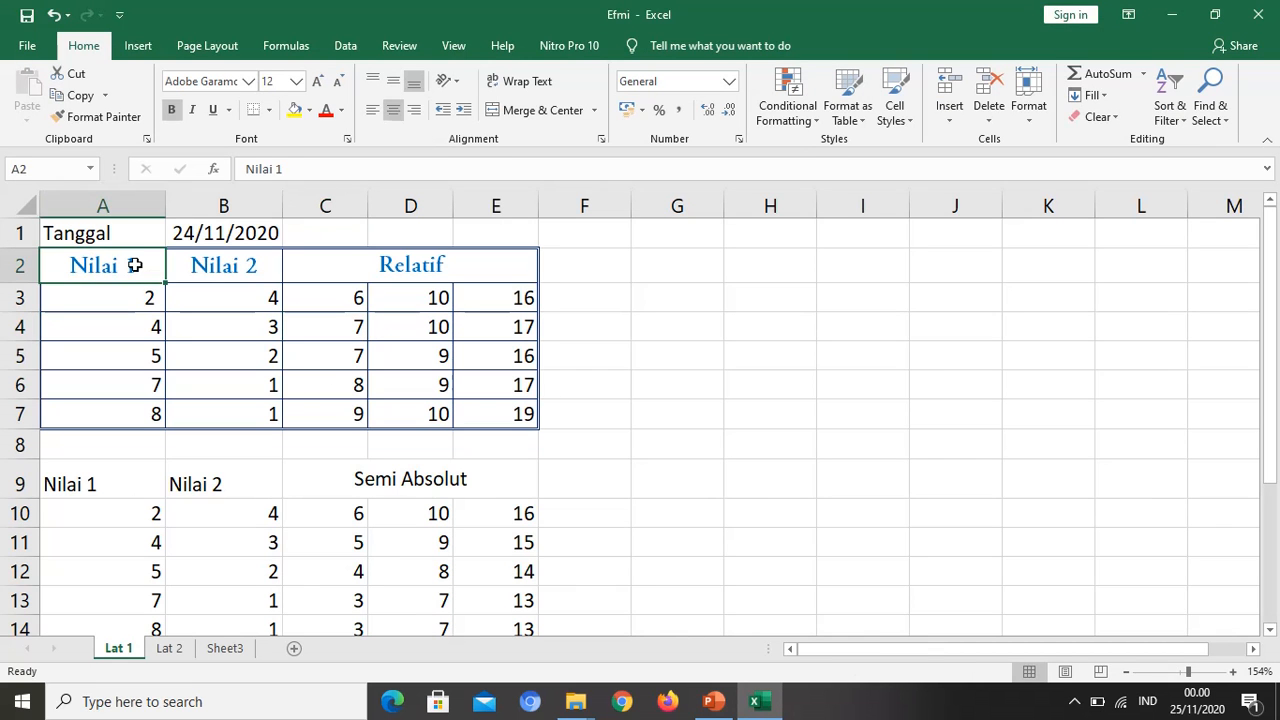
pyautogui.moveTo(128, 245); pyautogui.dragTo(243, 245)
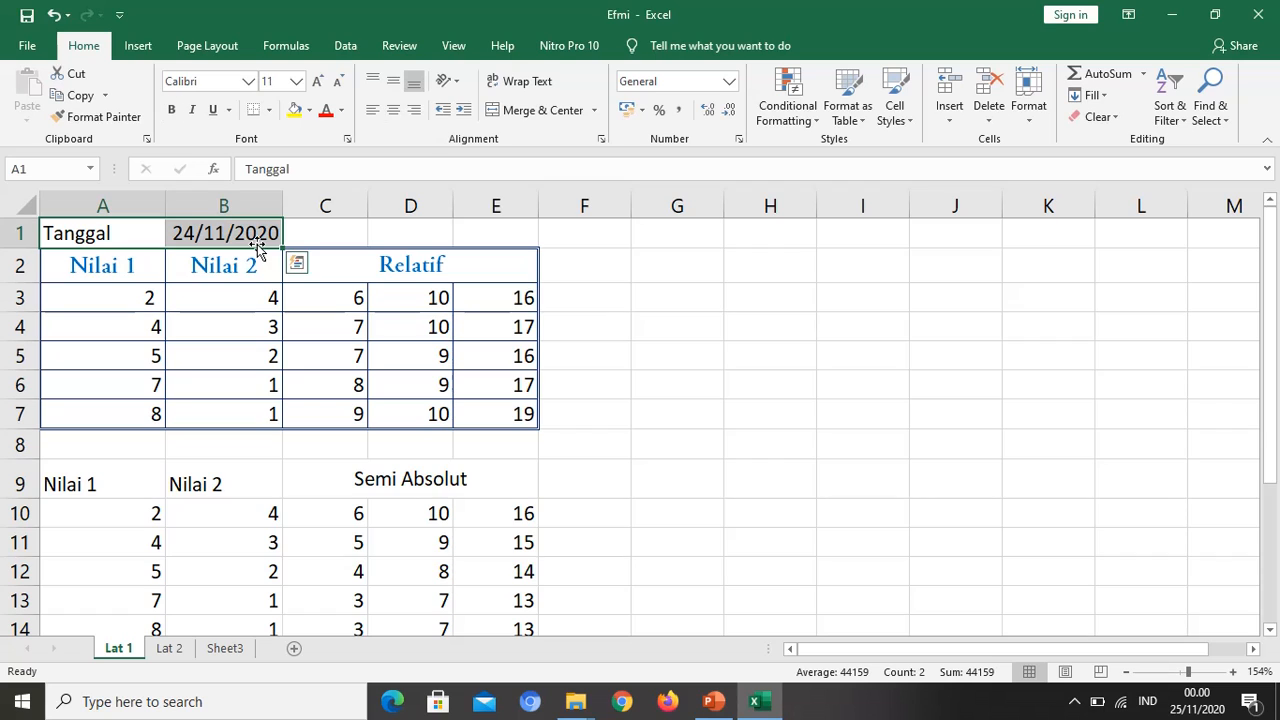
pyautogui.hotkey('ctrl', '1')
pyautogui.click(486, 148)
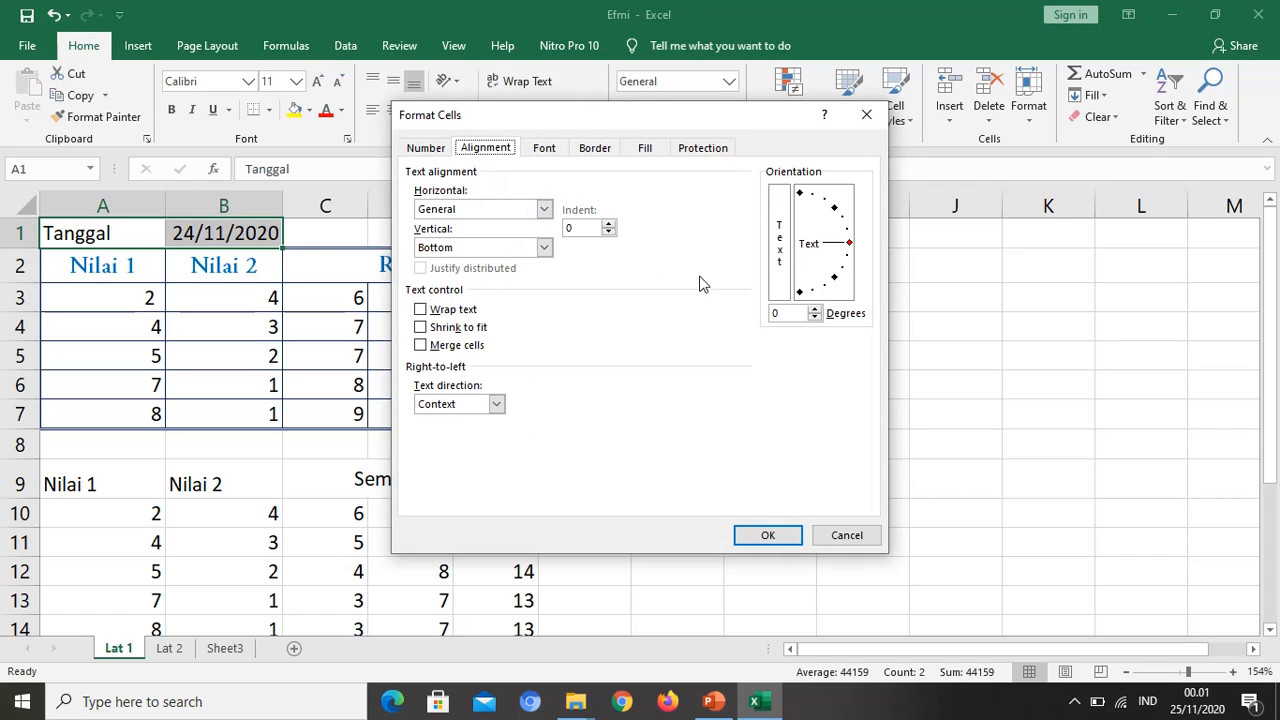
pyautogui.moveTo(852, 248); pyautogui.dragTo(800, 197)
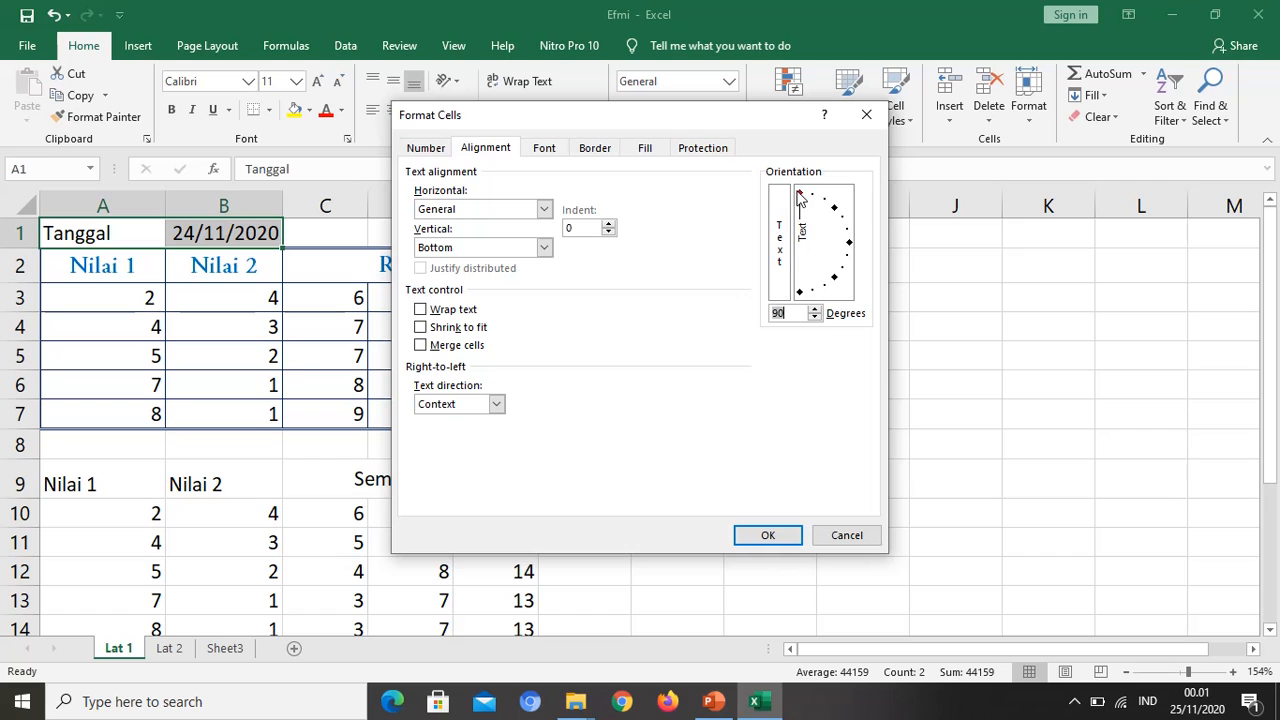
pyautogui.click(757, 536)
pyautogui.click(752, 536)
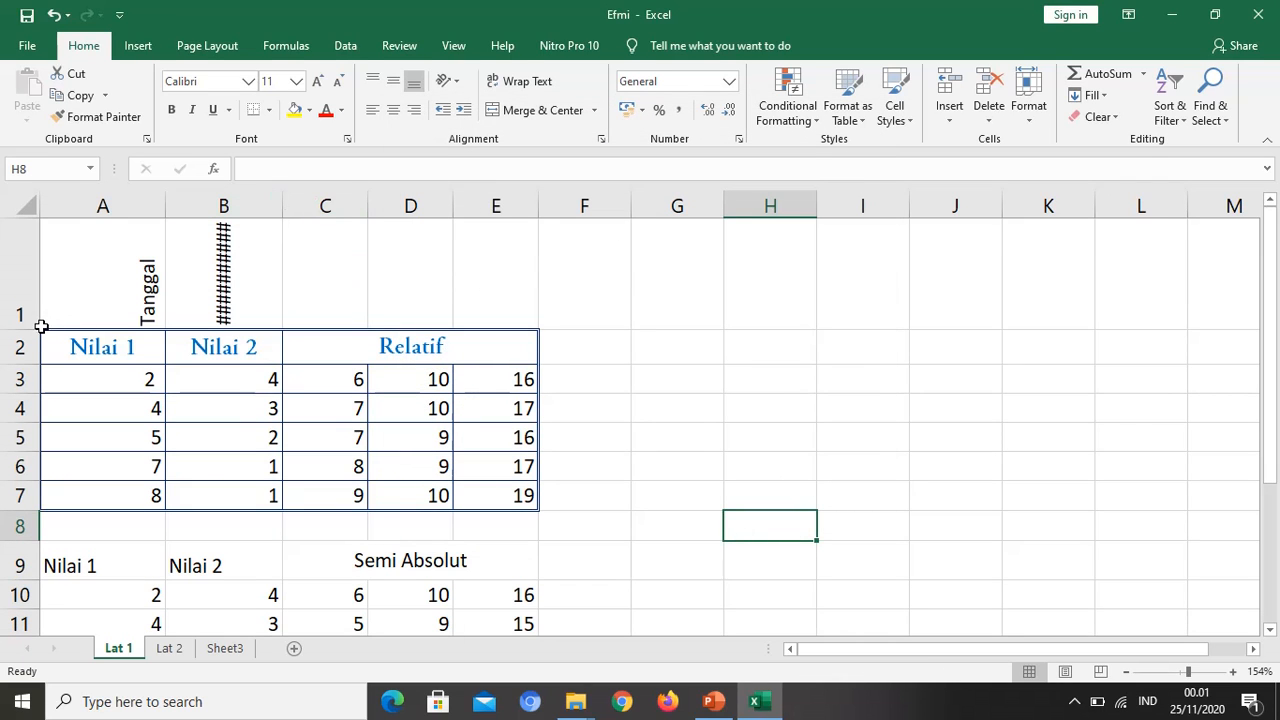
pyautogui.moveTo(22, 332); pyautogui.dragTo(24, 384)
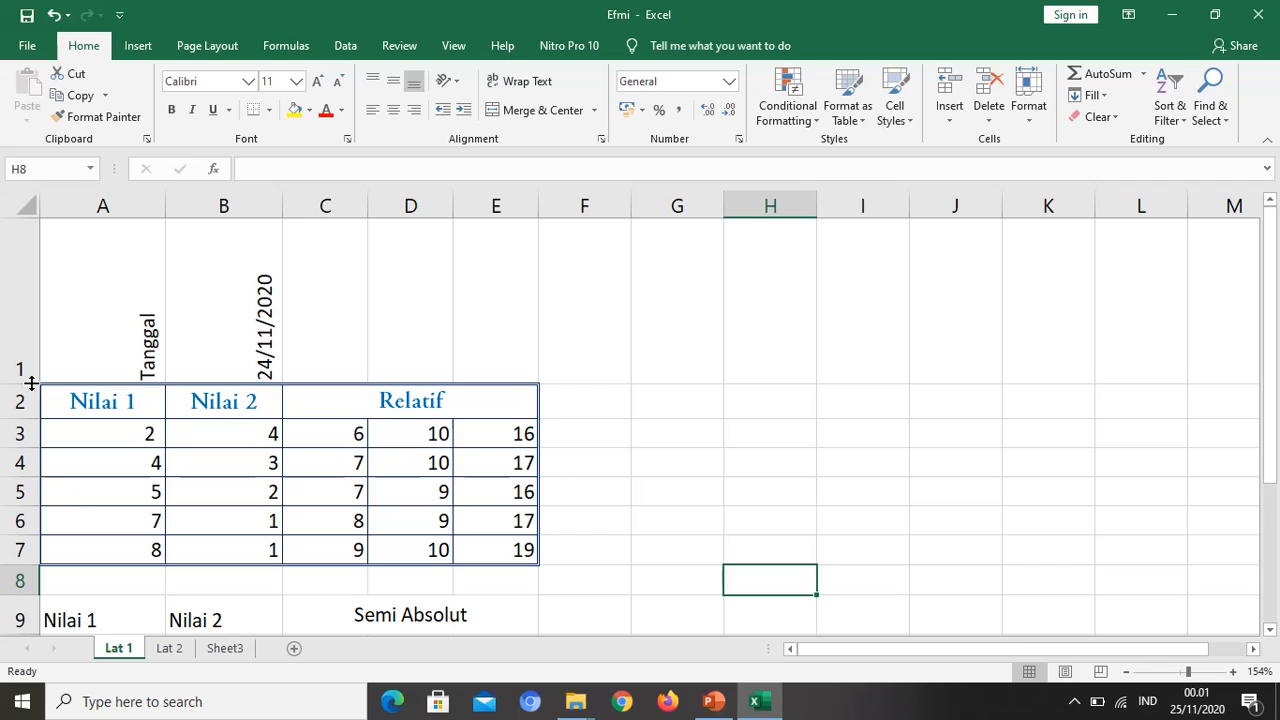
# Step: Set the text orientation of A1:B1 to 0 degrees and center the cells both horizontally and vertically
pyautogui.moveTo(106, 320); pyautogui.dragTo(223, 320)
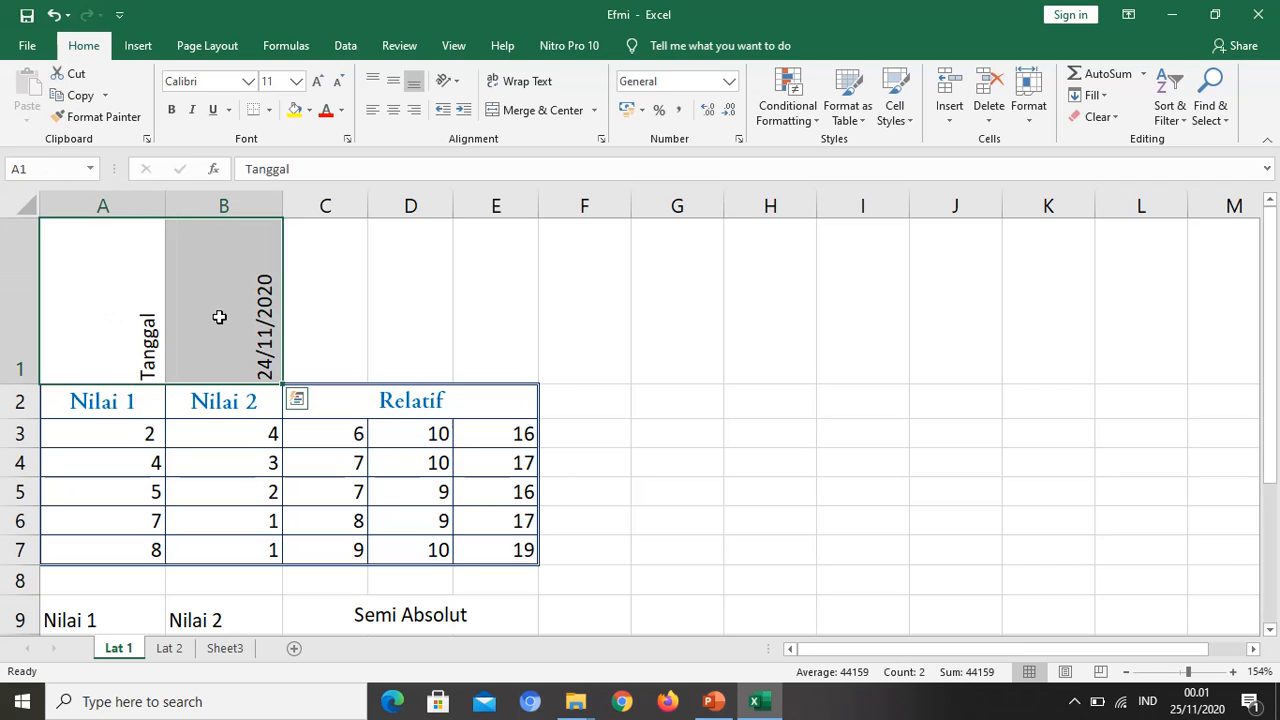
pyautogui.hotkey('ctrl', '1')
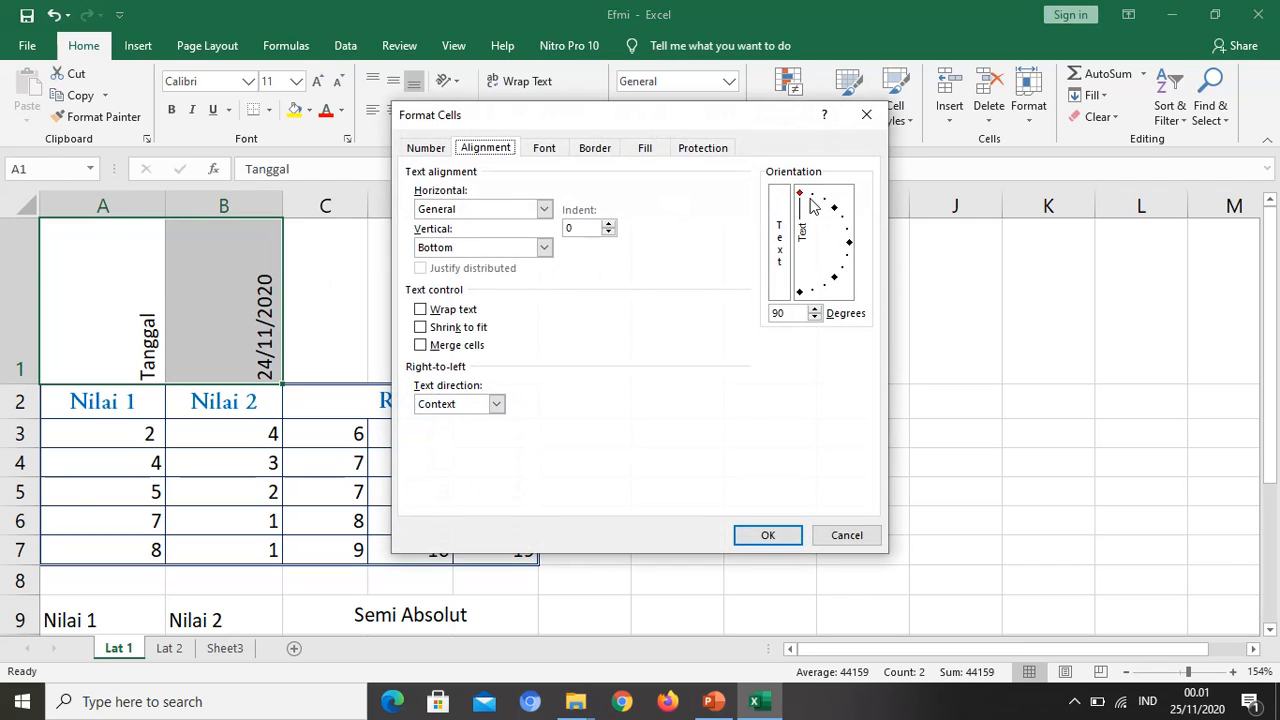
pyautogui.moveTo(801, 198)
pyautogui.mouseDown()
pyautogui.moveTo(838, 252)
pyautogui.moveTo(853, 244)
pyautogui.mouseUp()
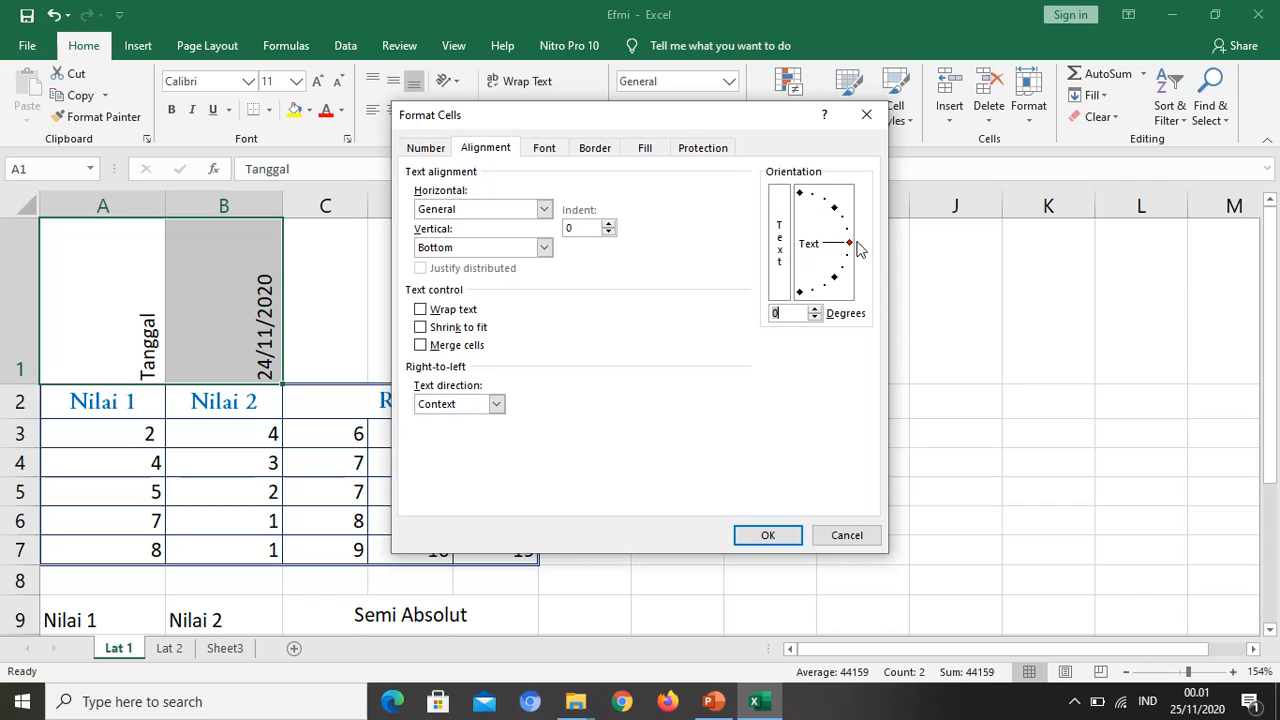
pyautogui.click(512, 212)
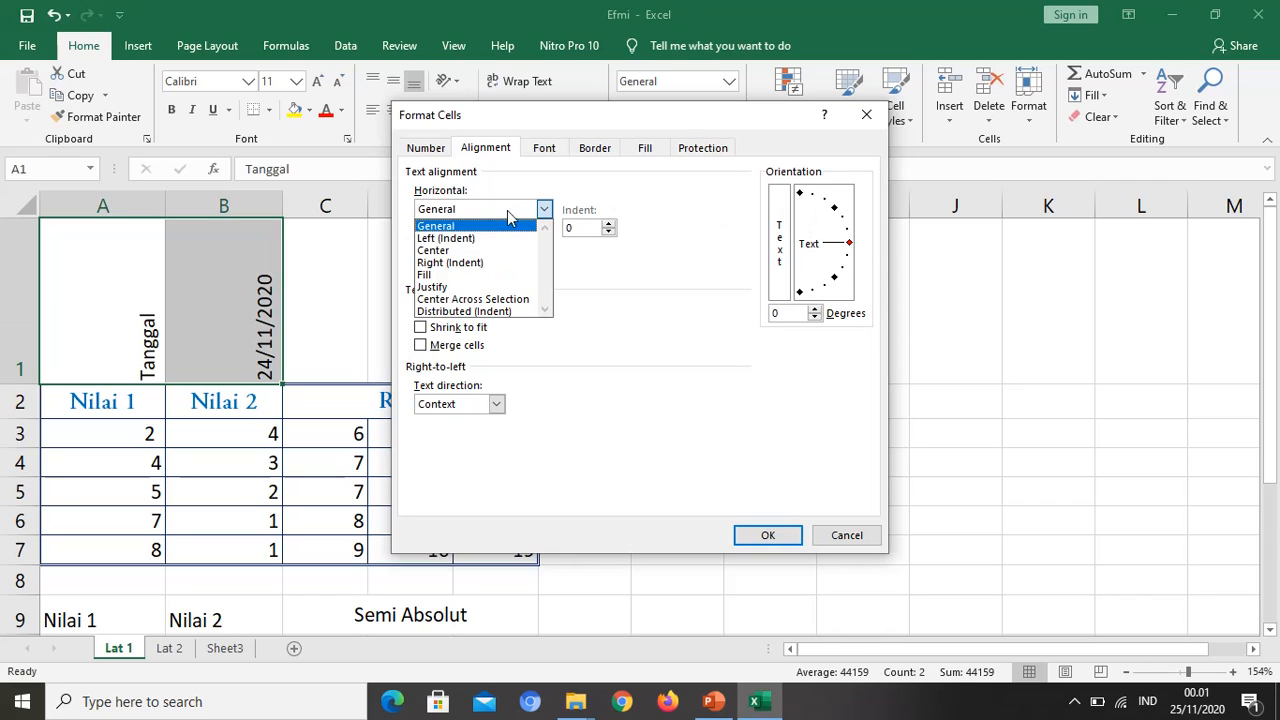
pyautogui.click(452, 251)
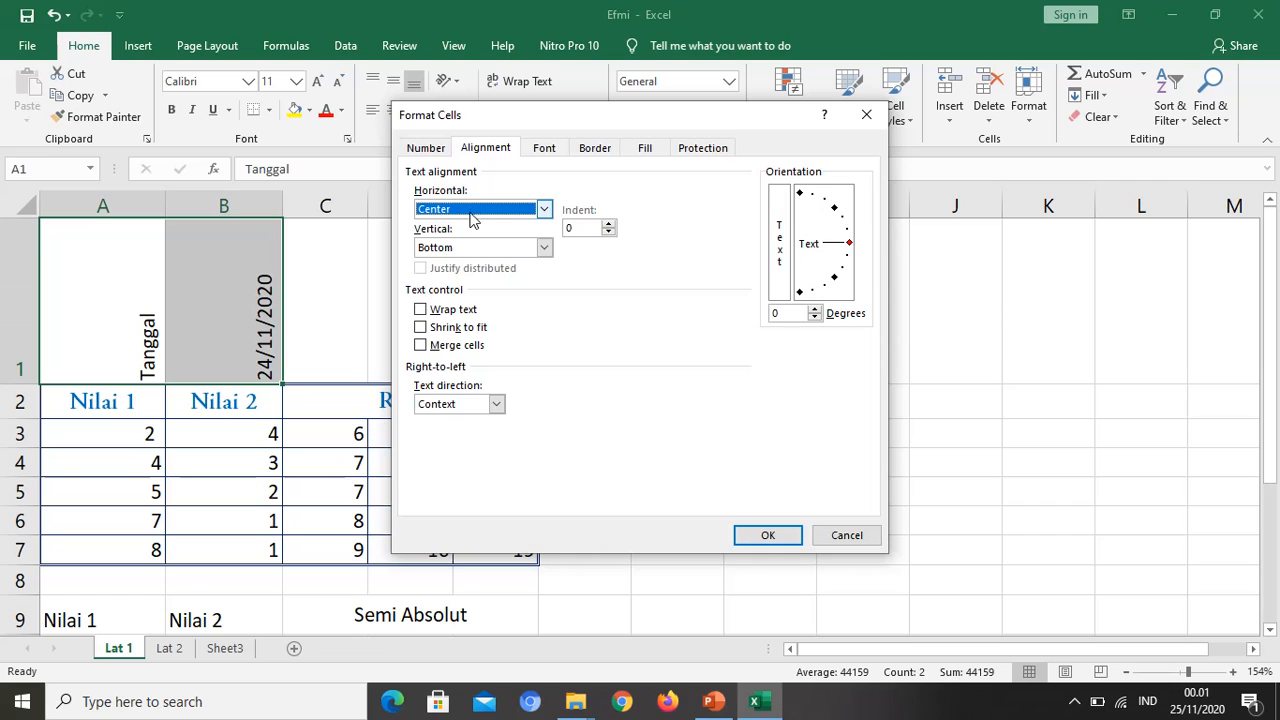
pyautogui.click(450, 248)
pyautogui.click(440, 277)
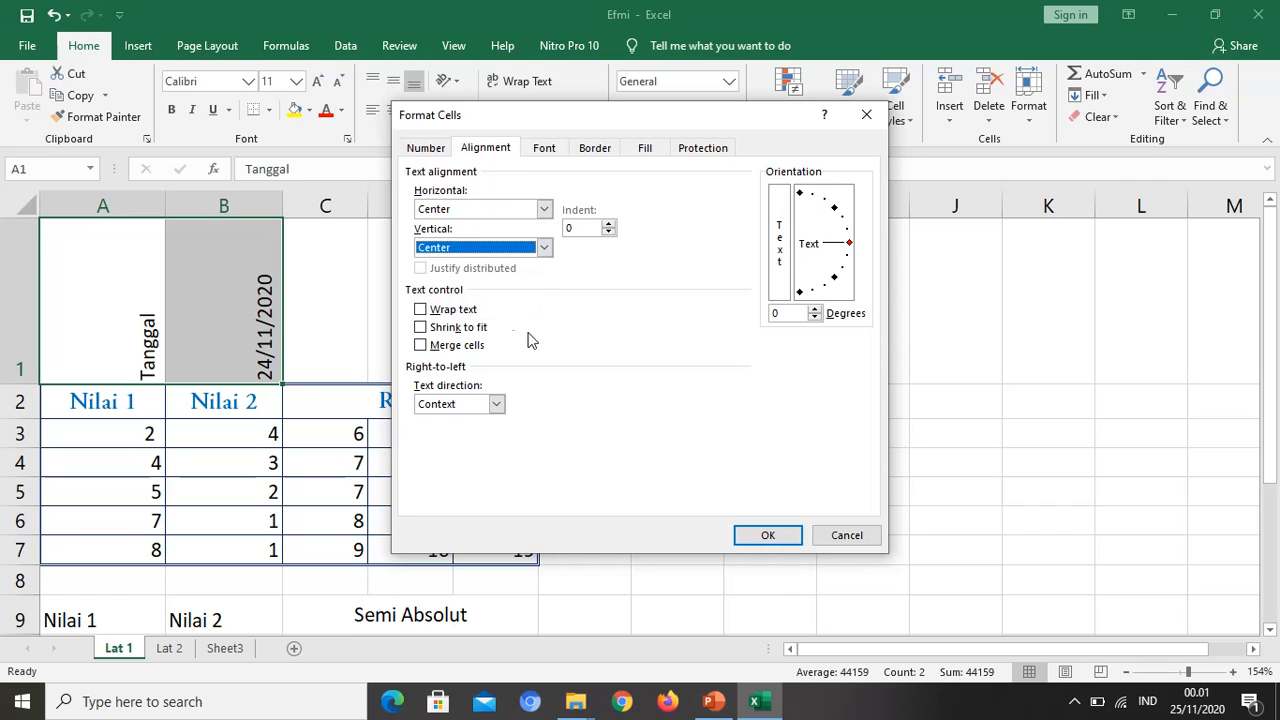
pyautogui.click(767, 536)
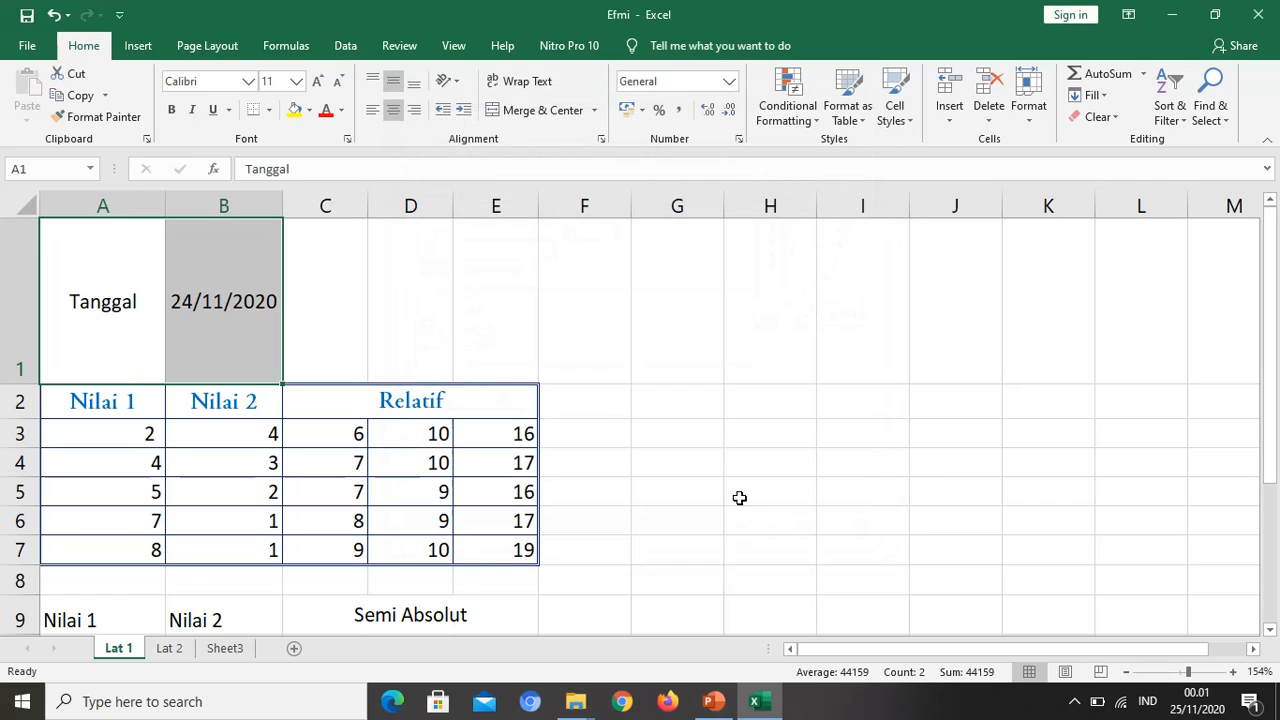
pyautogui.click(740, 495)
# Step: Reduce the height of row 1 to about the height of a single text line
pyautogui.moveTo(94, 294); pyautogui.dragTo(166, 343)
pyautogui.moveTo(28, 383); pyautogui.dragTo(69, 251)
pyautogui.click(679, 409)
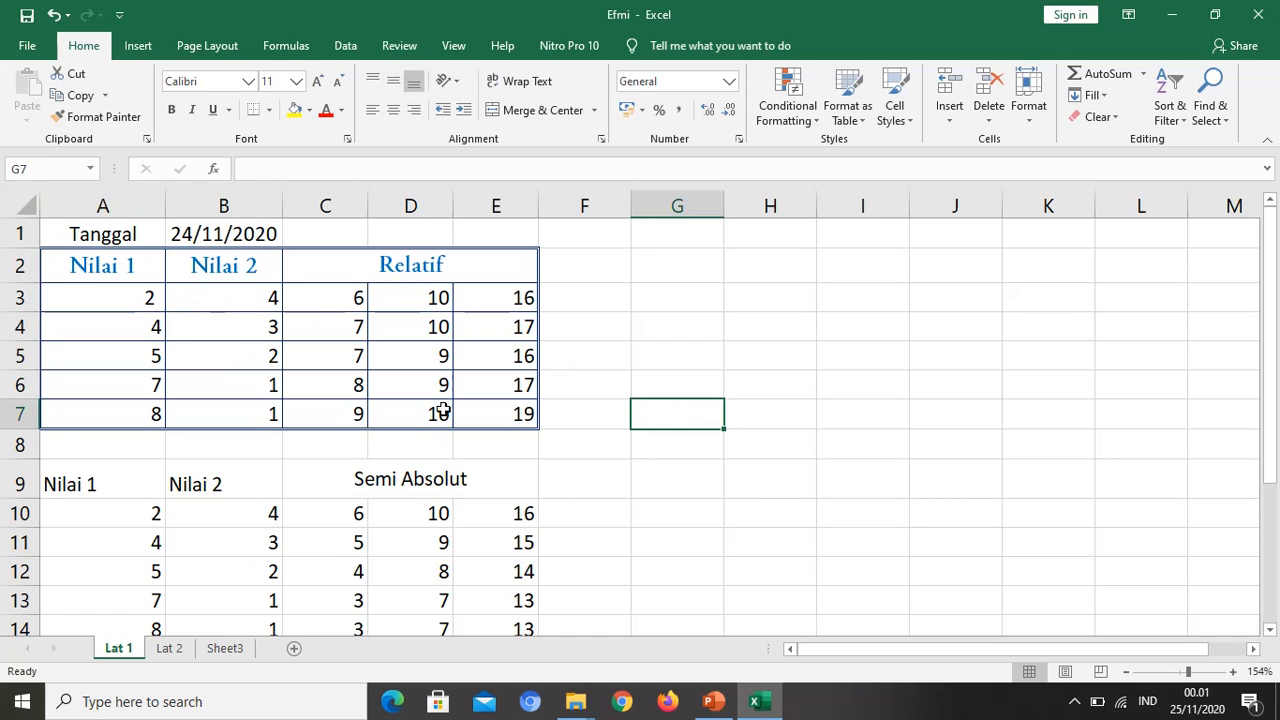
# Step: Review the Format Data outline slide in PowerPoint and the three tables on the Lat 1 sheet in Excel
pyautogui.click(712, 701)
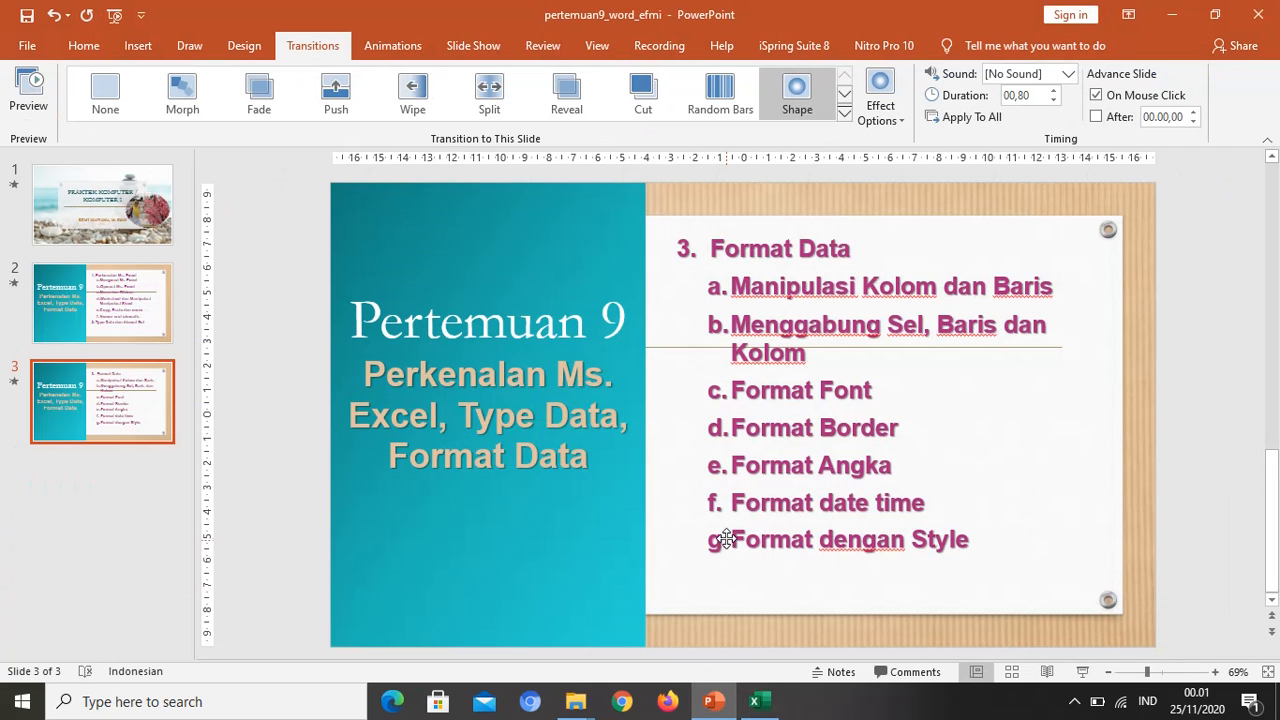
pyautogui.click(769, 707)
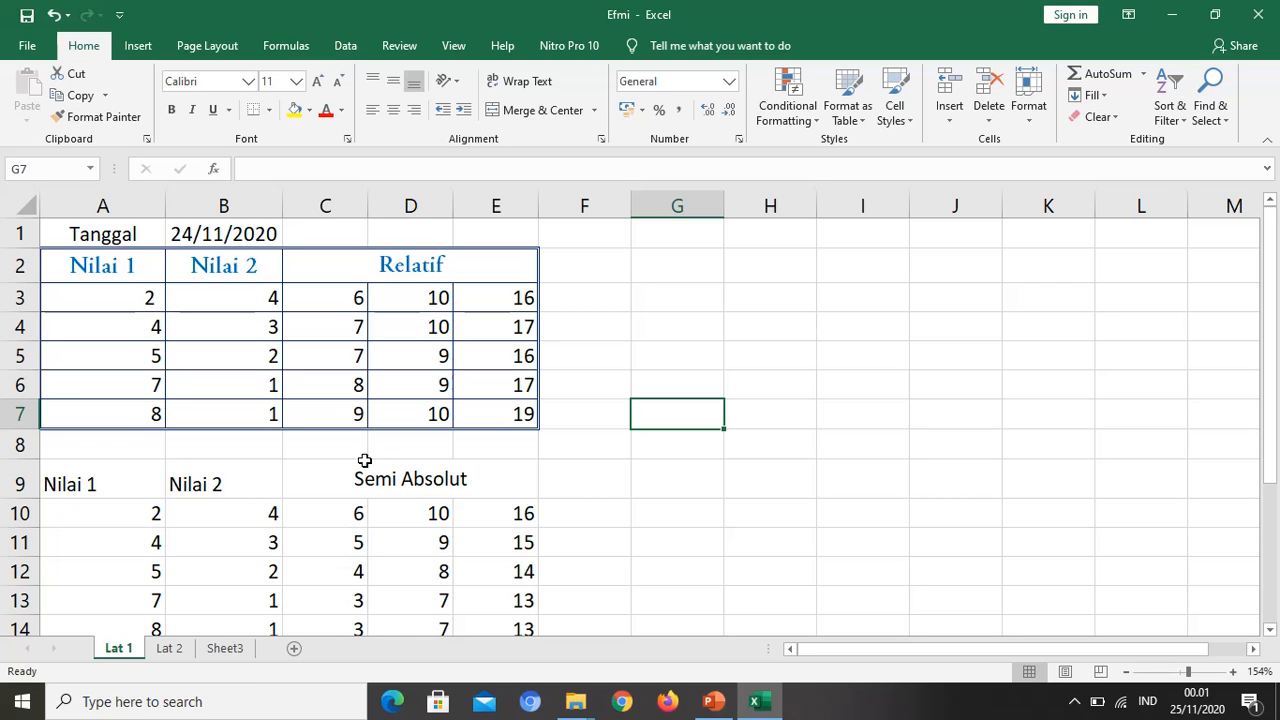
pyautogui.scroll(-3, 405, 418)
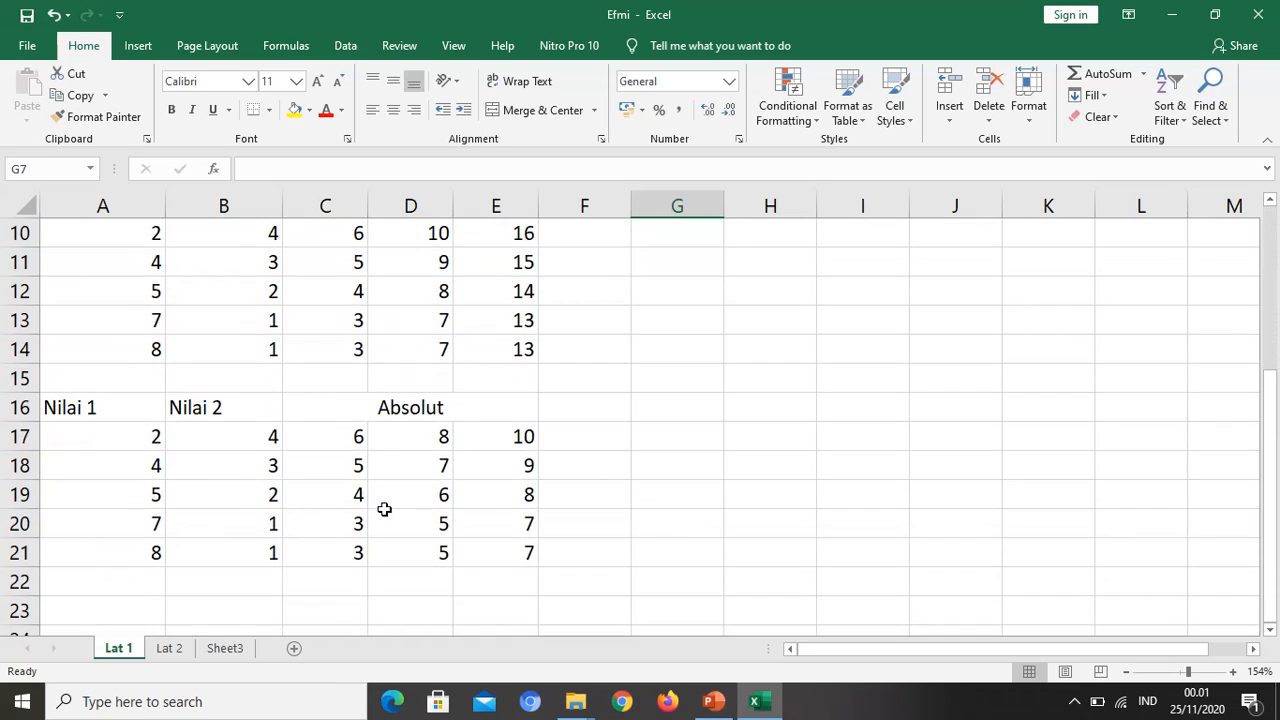
pyautogui.scroll(-1, 384, 508)
pyautogui.scroll(4, 395, 495)
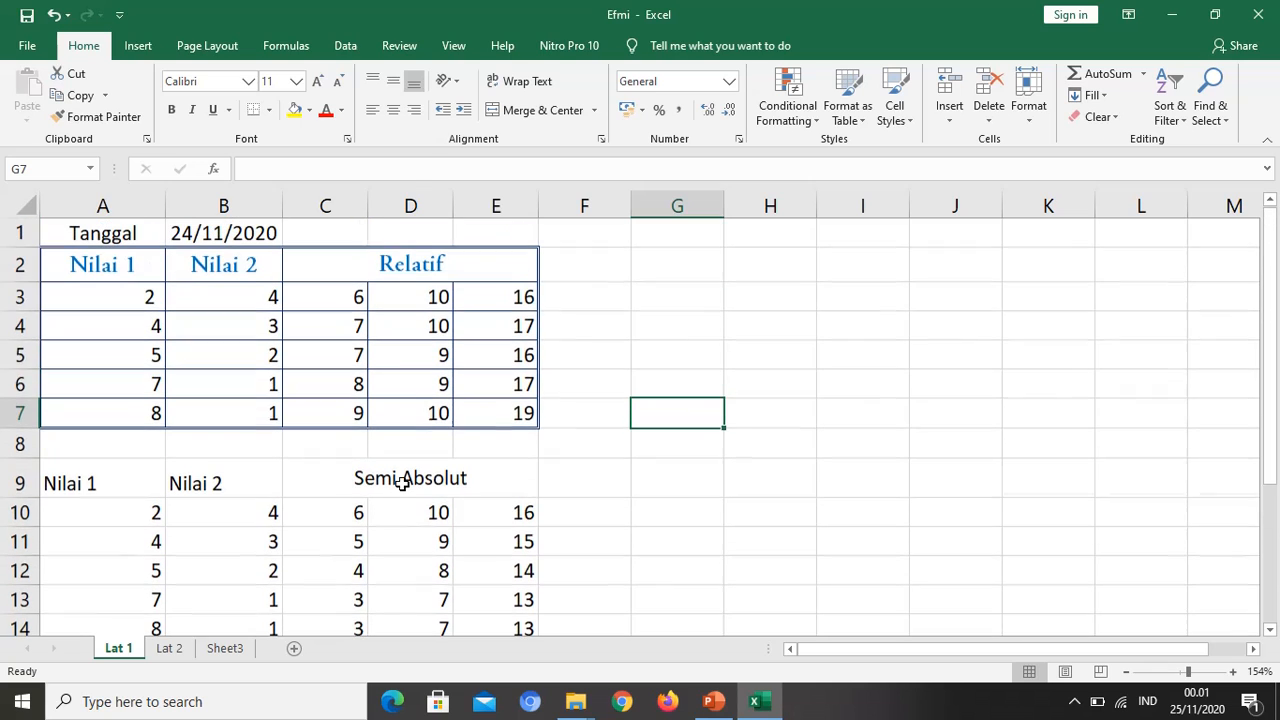
pyautogui.click(684, 356)
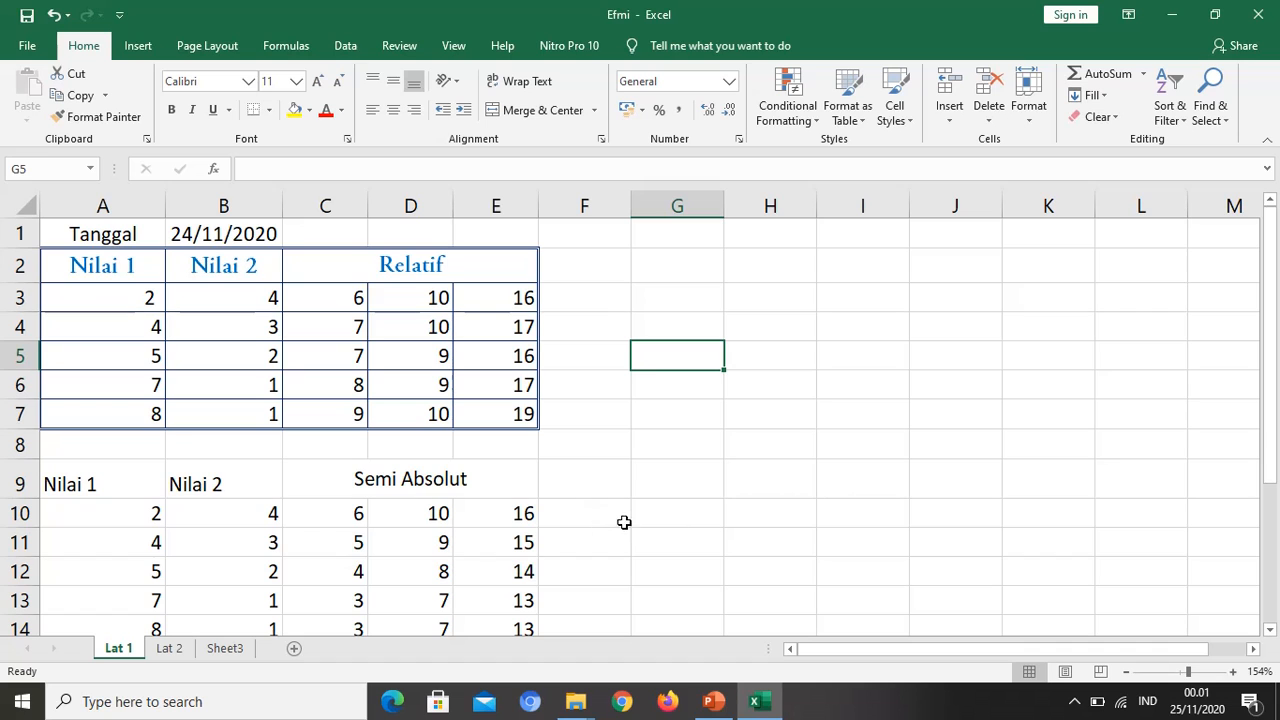
pyautogui.scroll(-2, 609, 516)
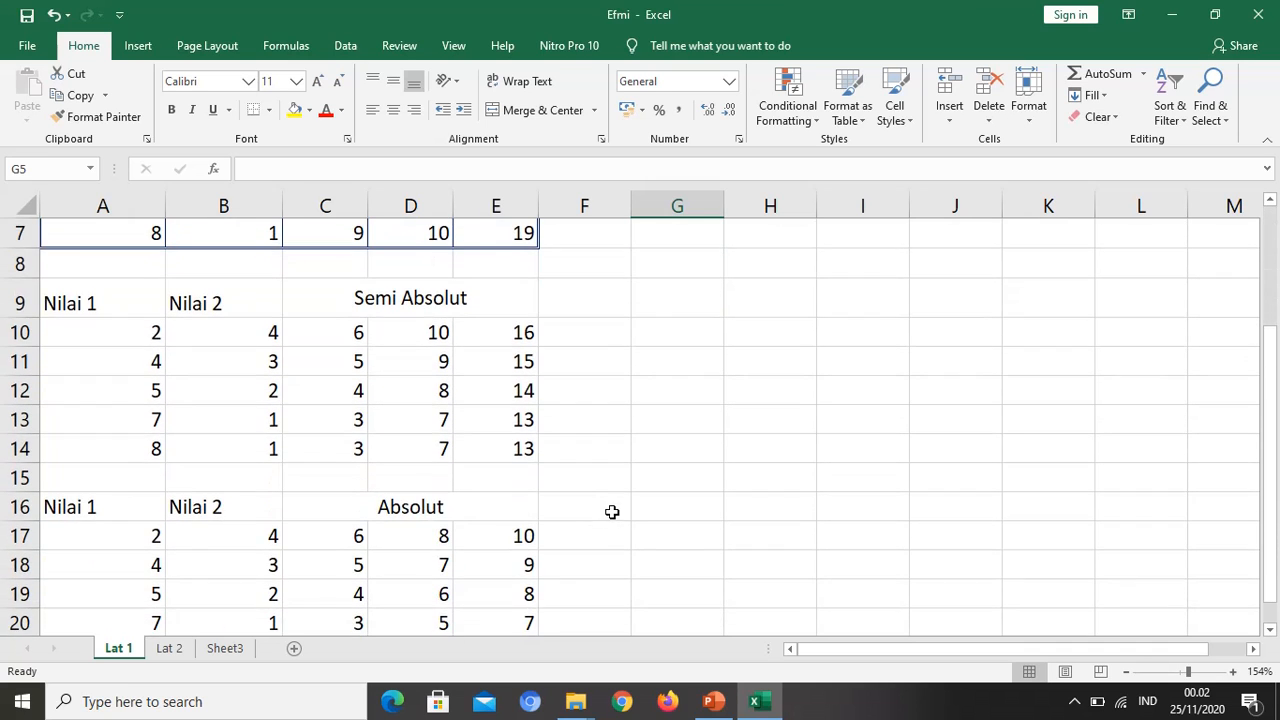
pyautogui.scroll(2, 612, 510)
pyautogui.middleClick(717, 615)
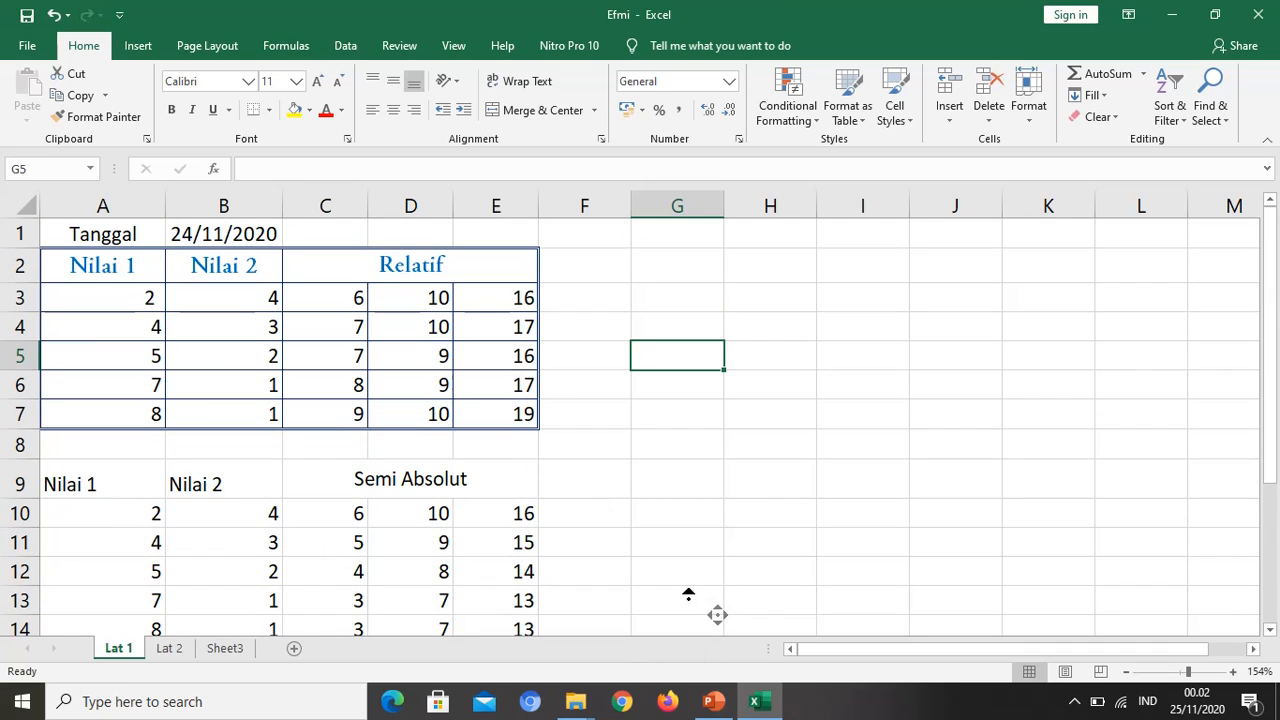